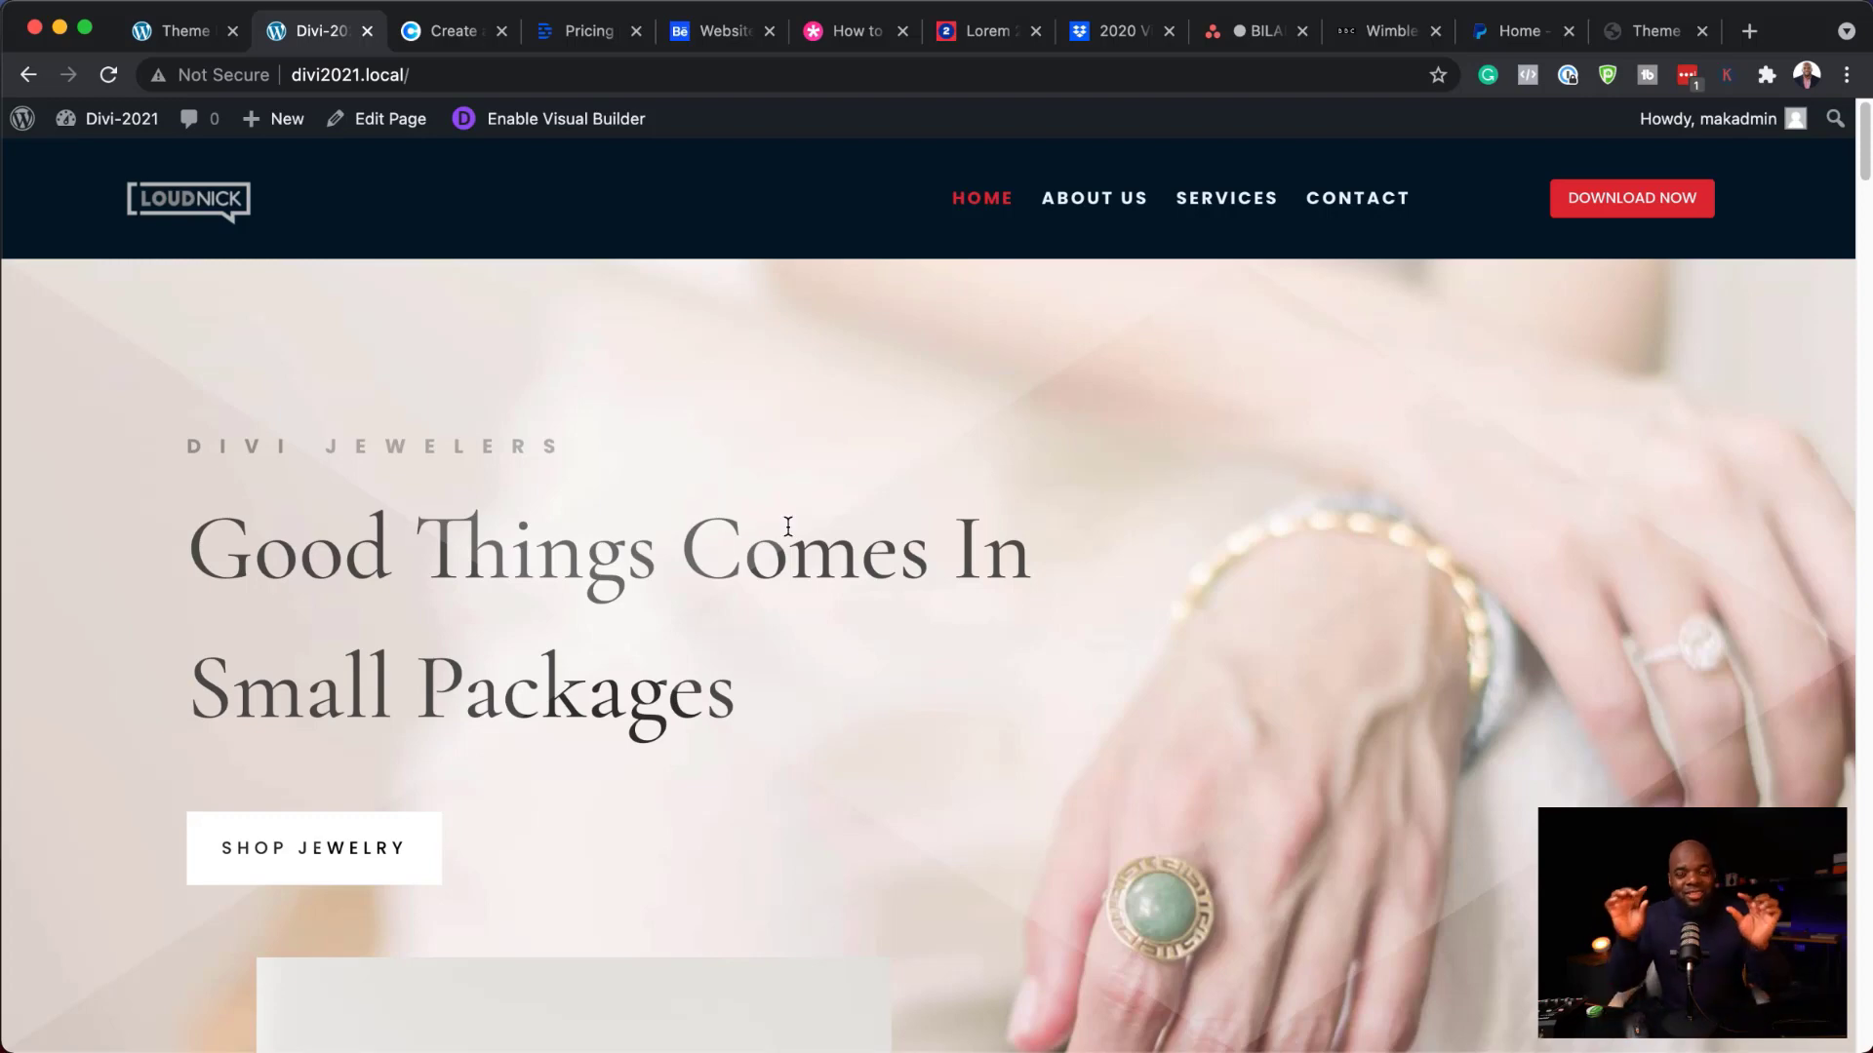
- Examine the finished home page's custom header at the top of the page and while the page is scrolled
scroll(791, 586, "down", 3)
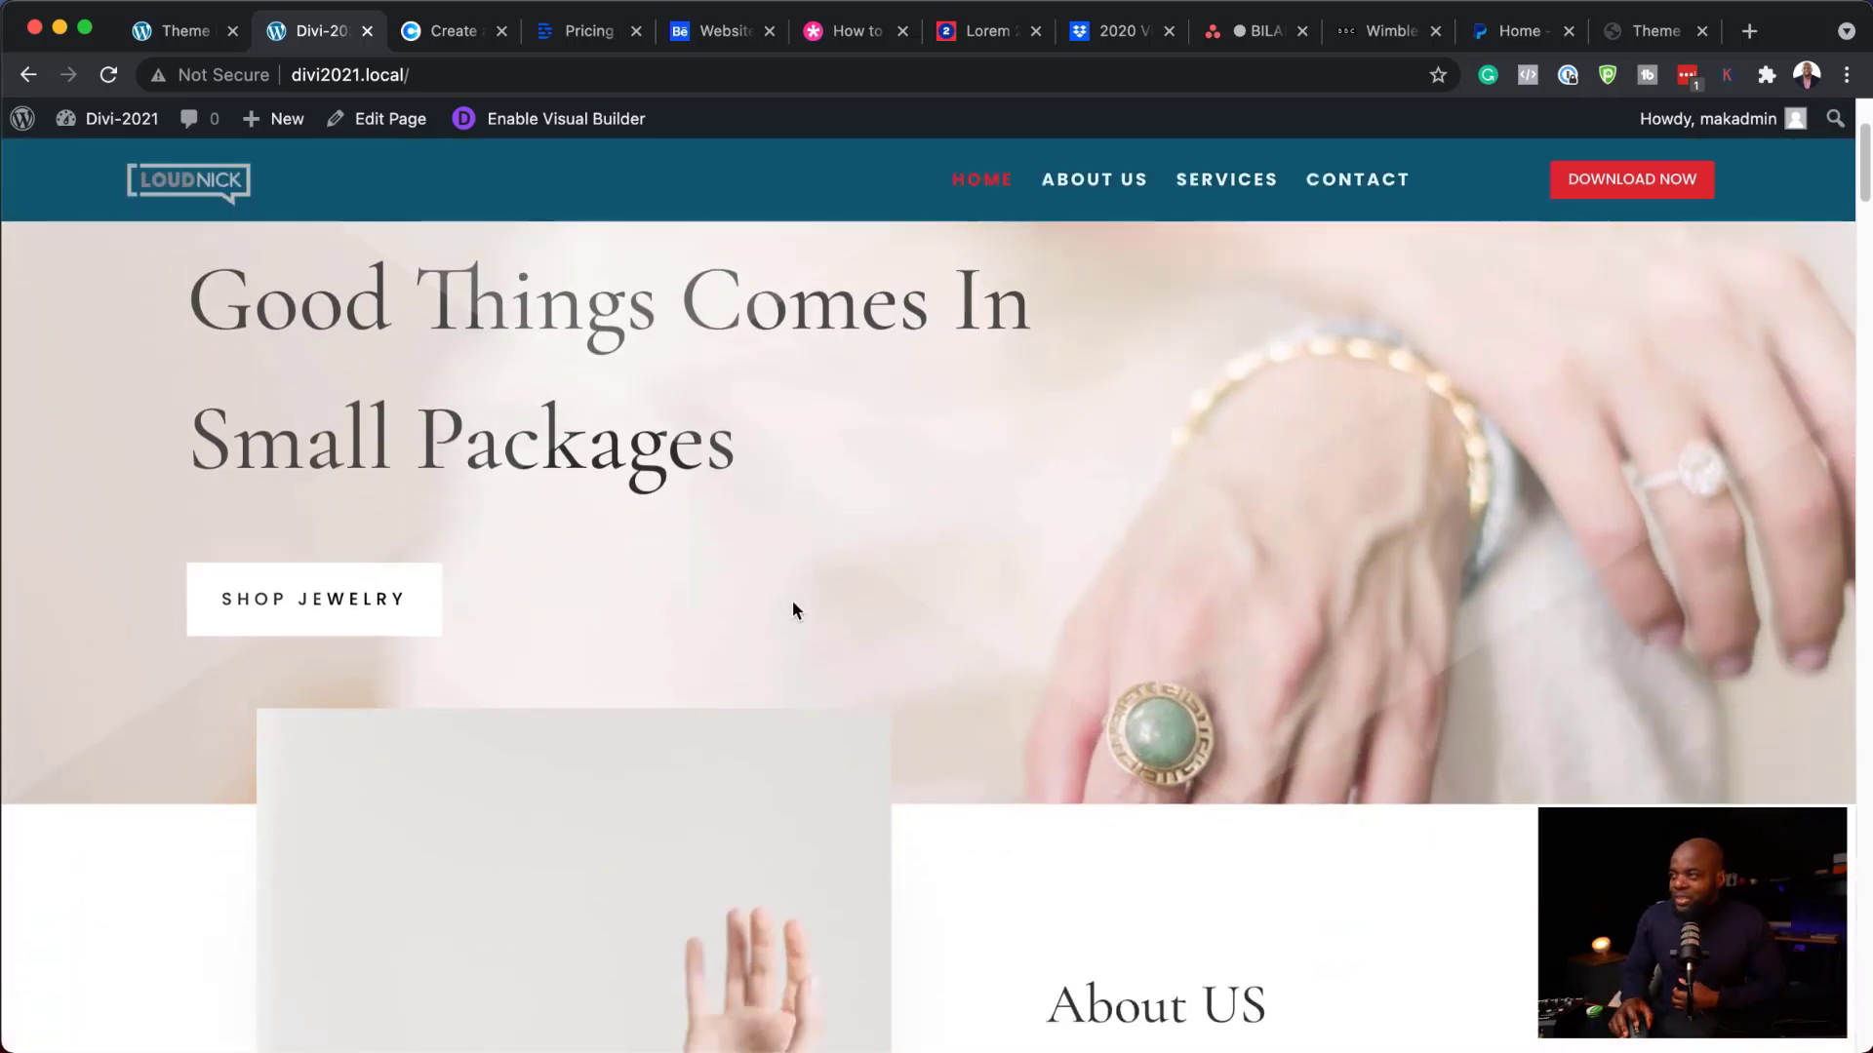
scroll(792, 603, "up", 3)
scroll(792, 597, "down", 6)
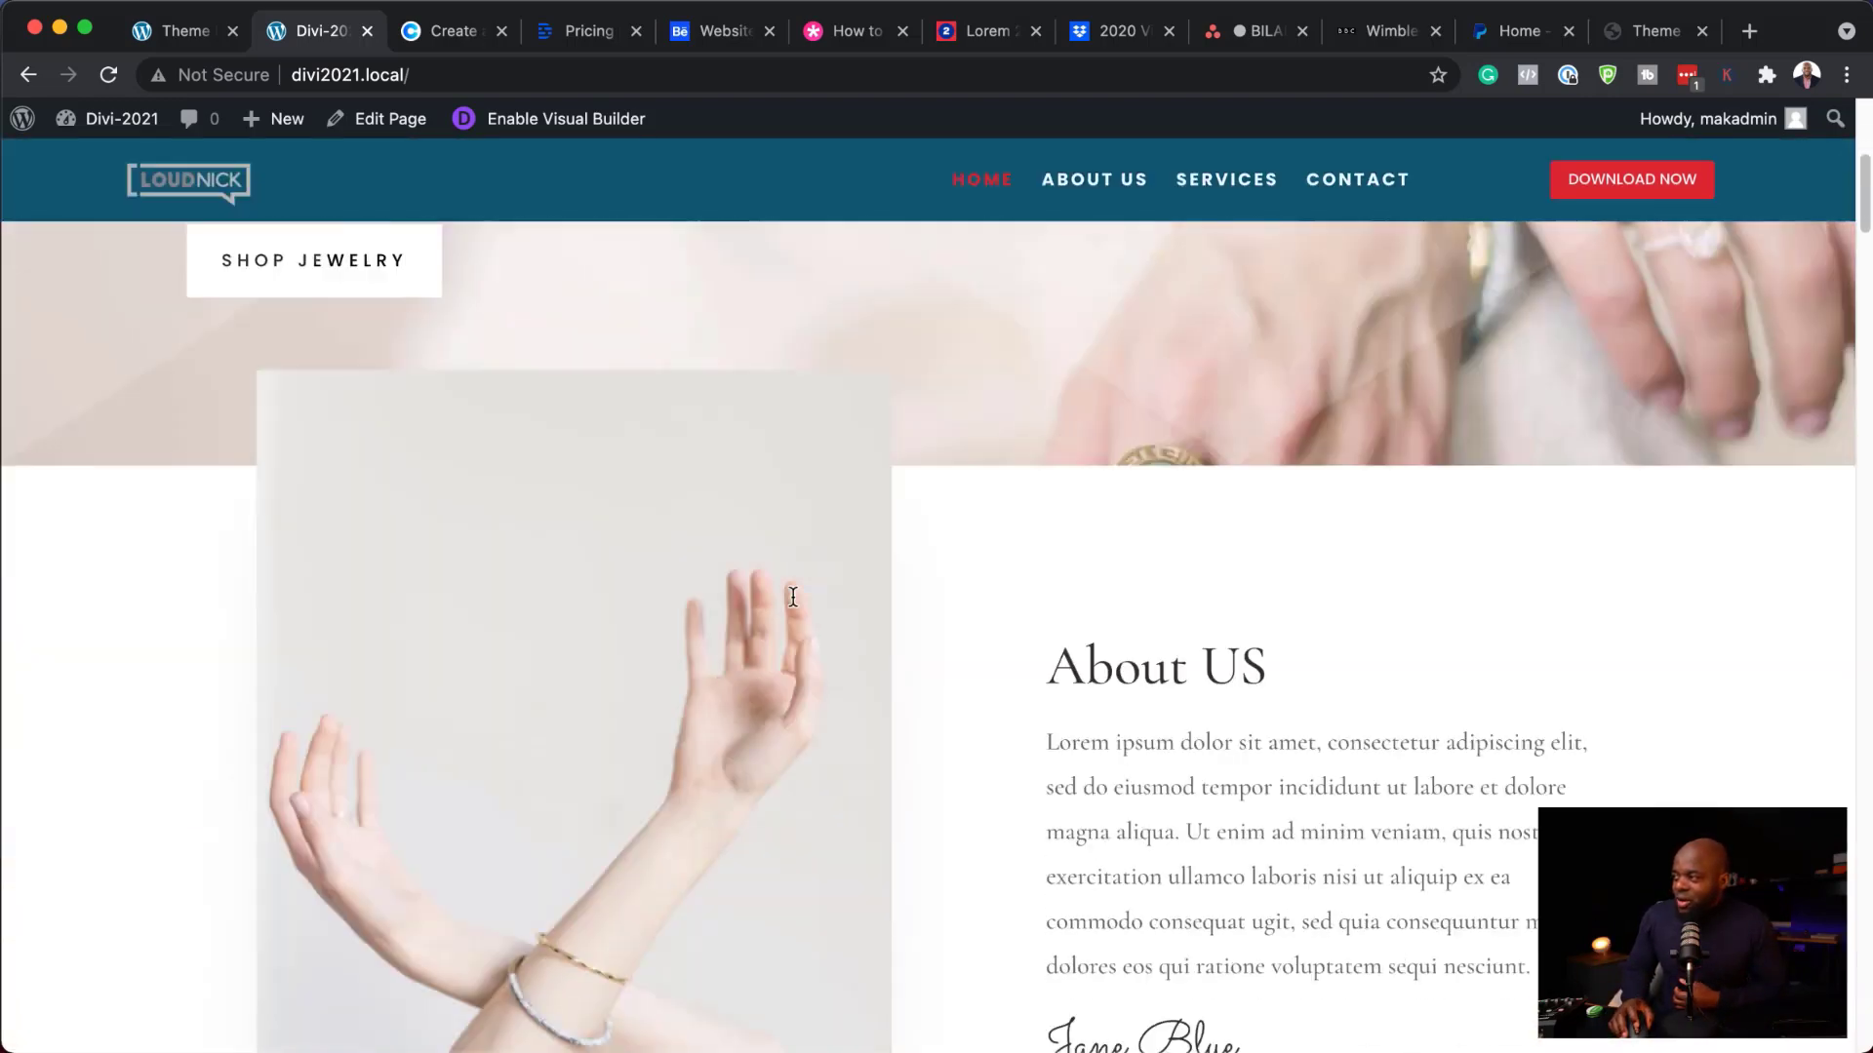
scroll(792, 597, "up", 6)
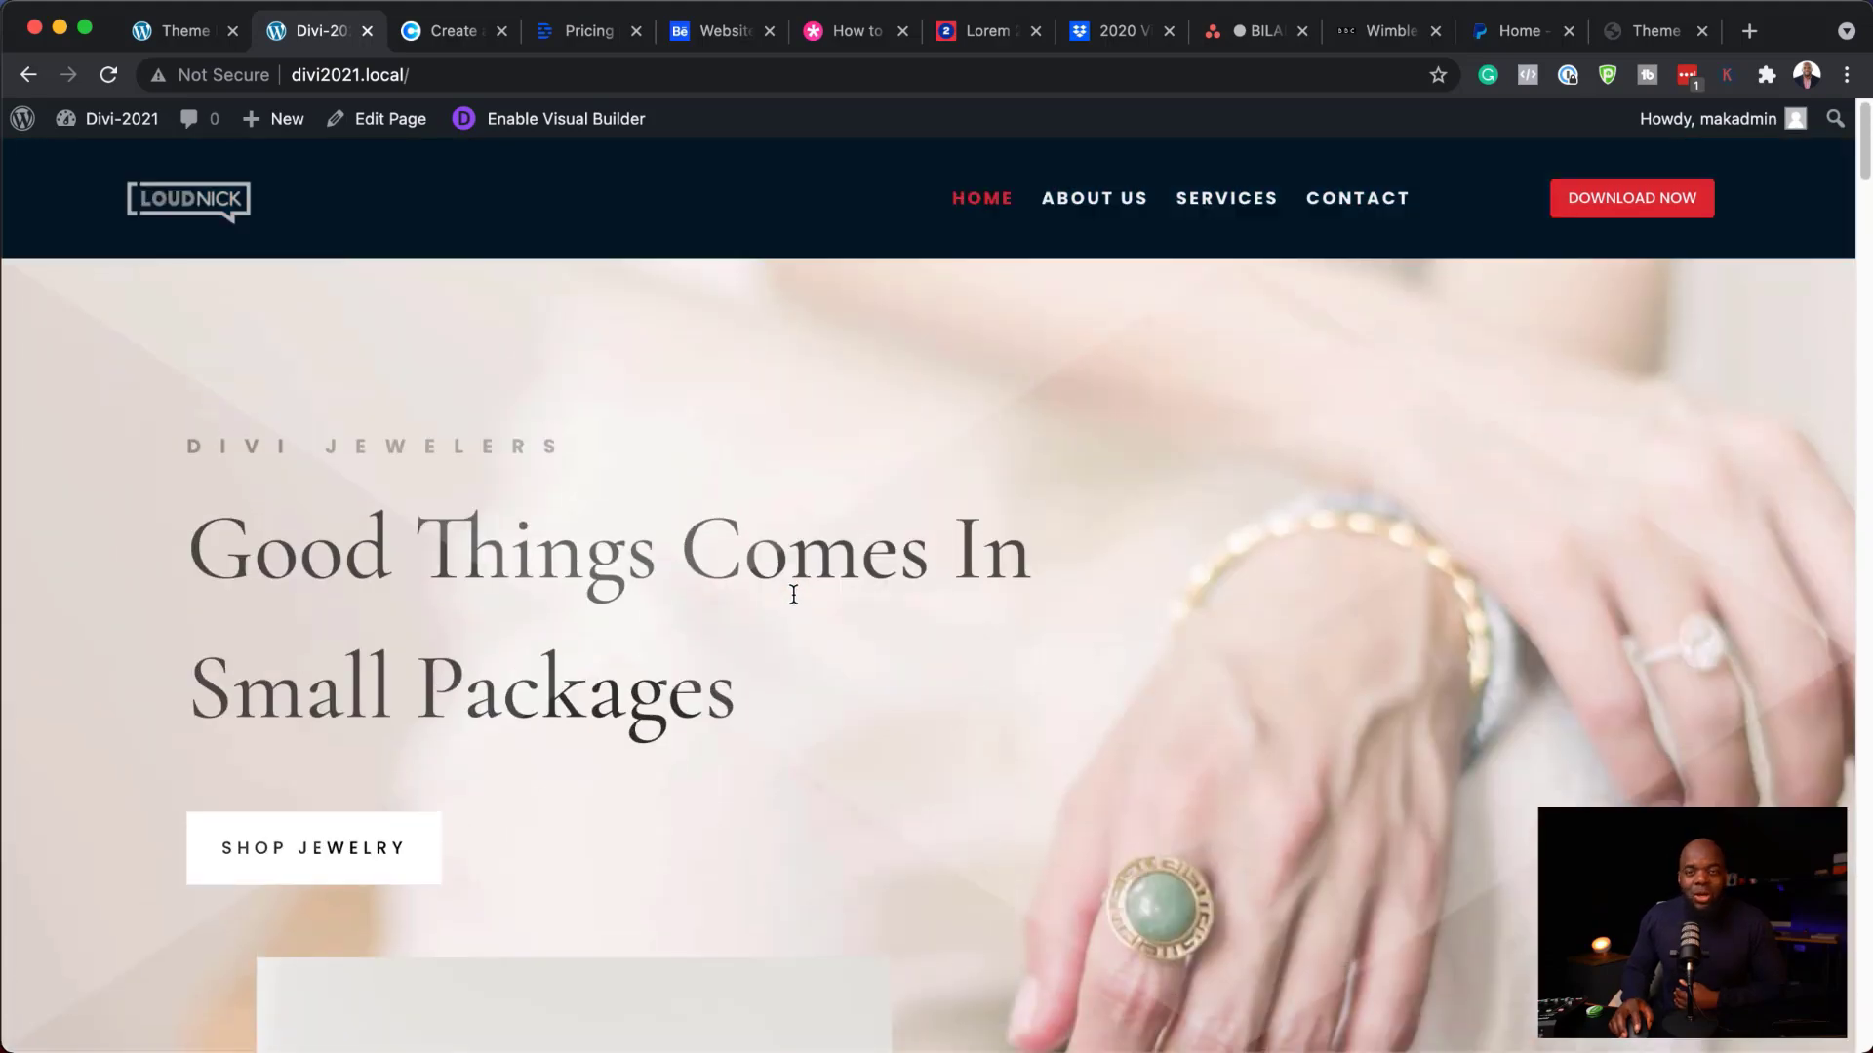
scroll(793, 594, "down", 6)
scroll(793, 593, "up", 6)
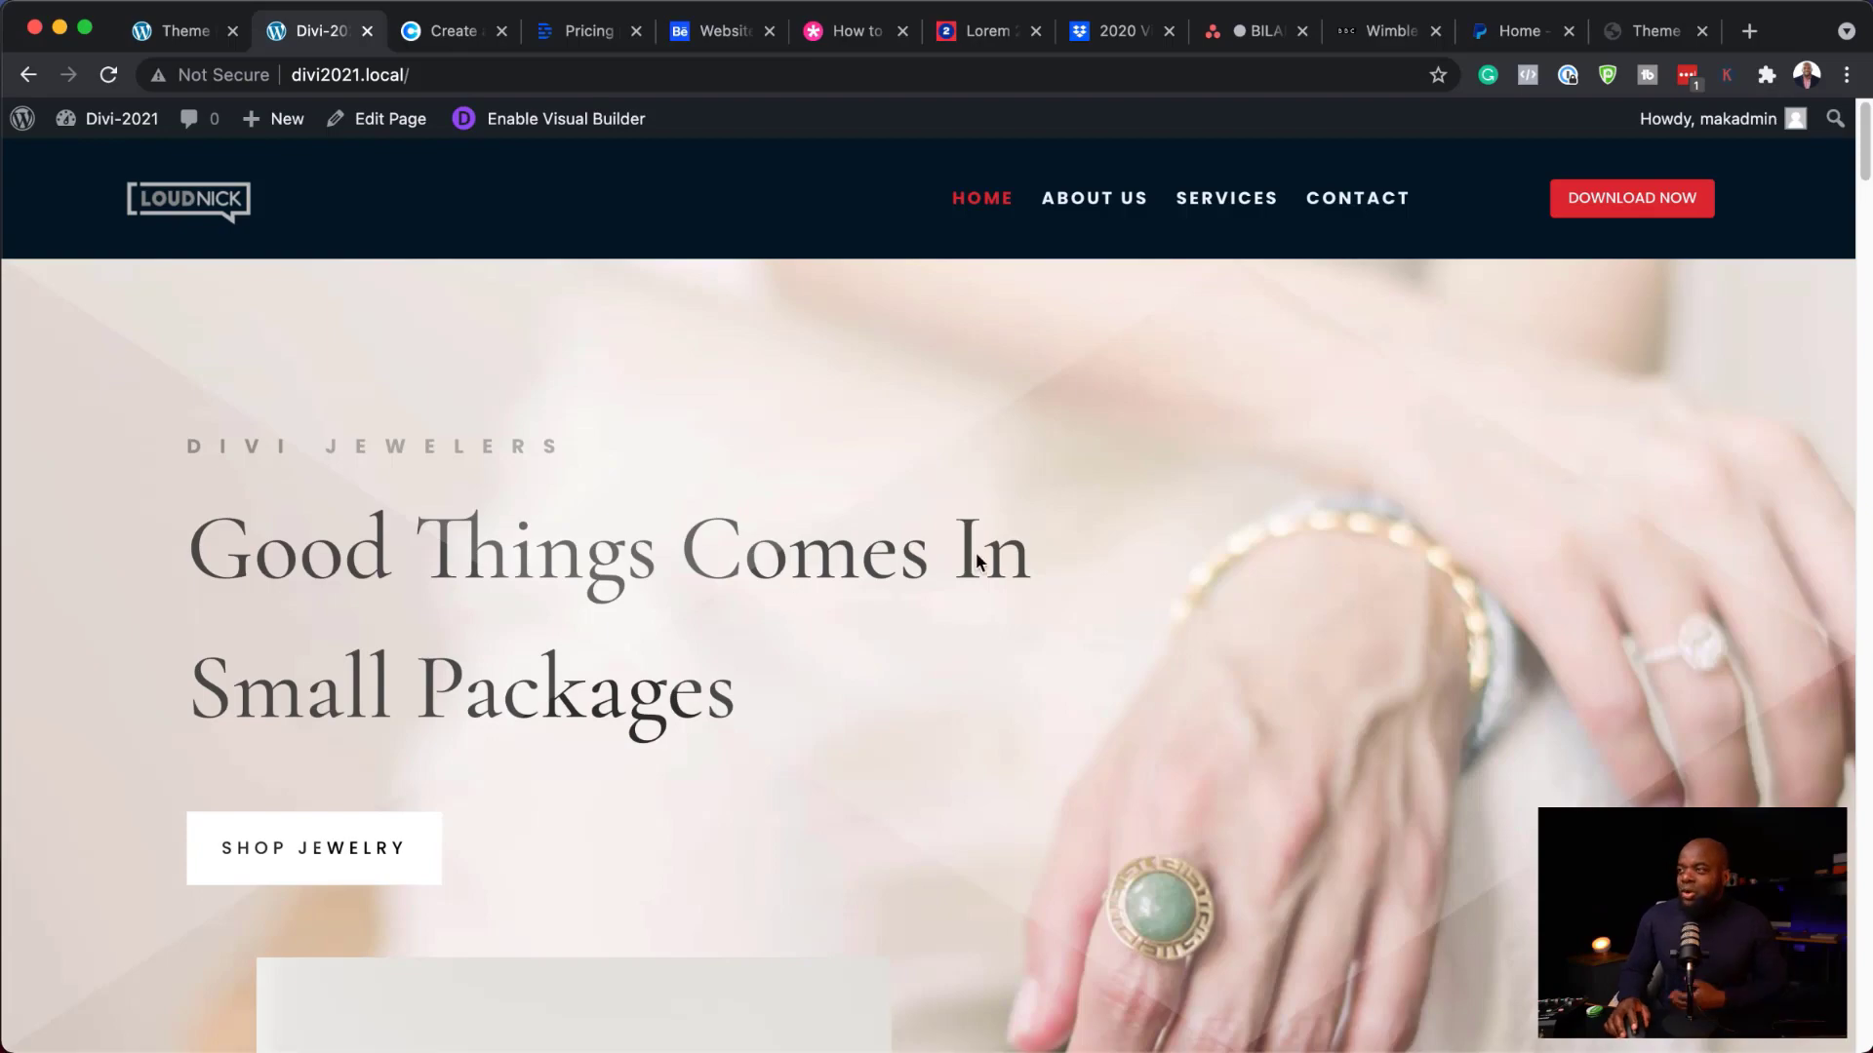
scroll(979, 541, "down", 8)
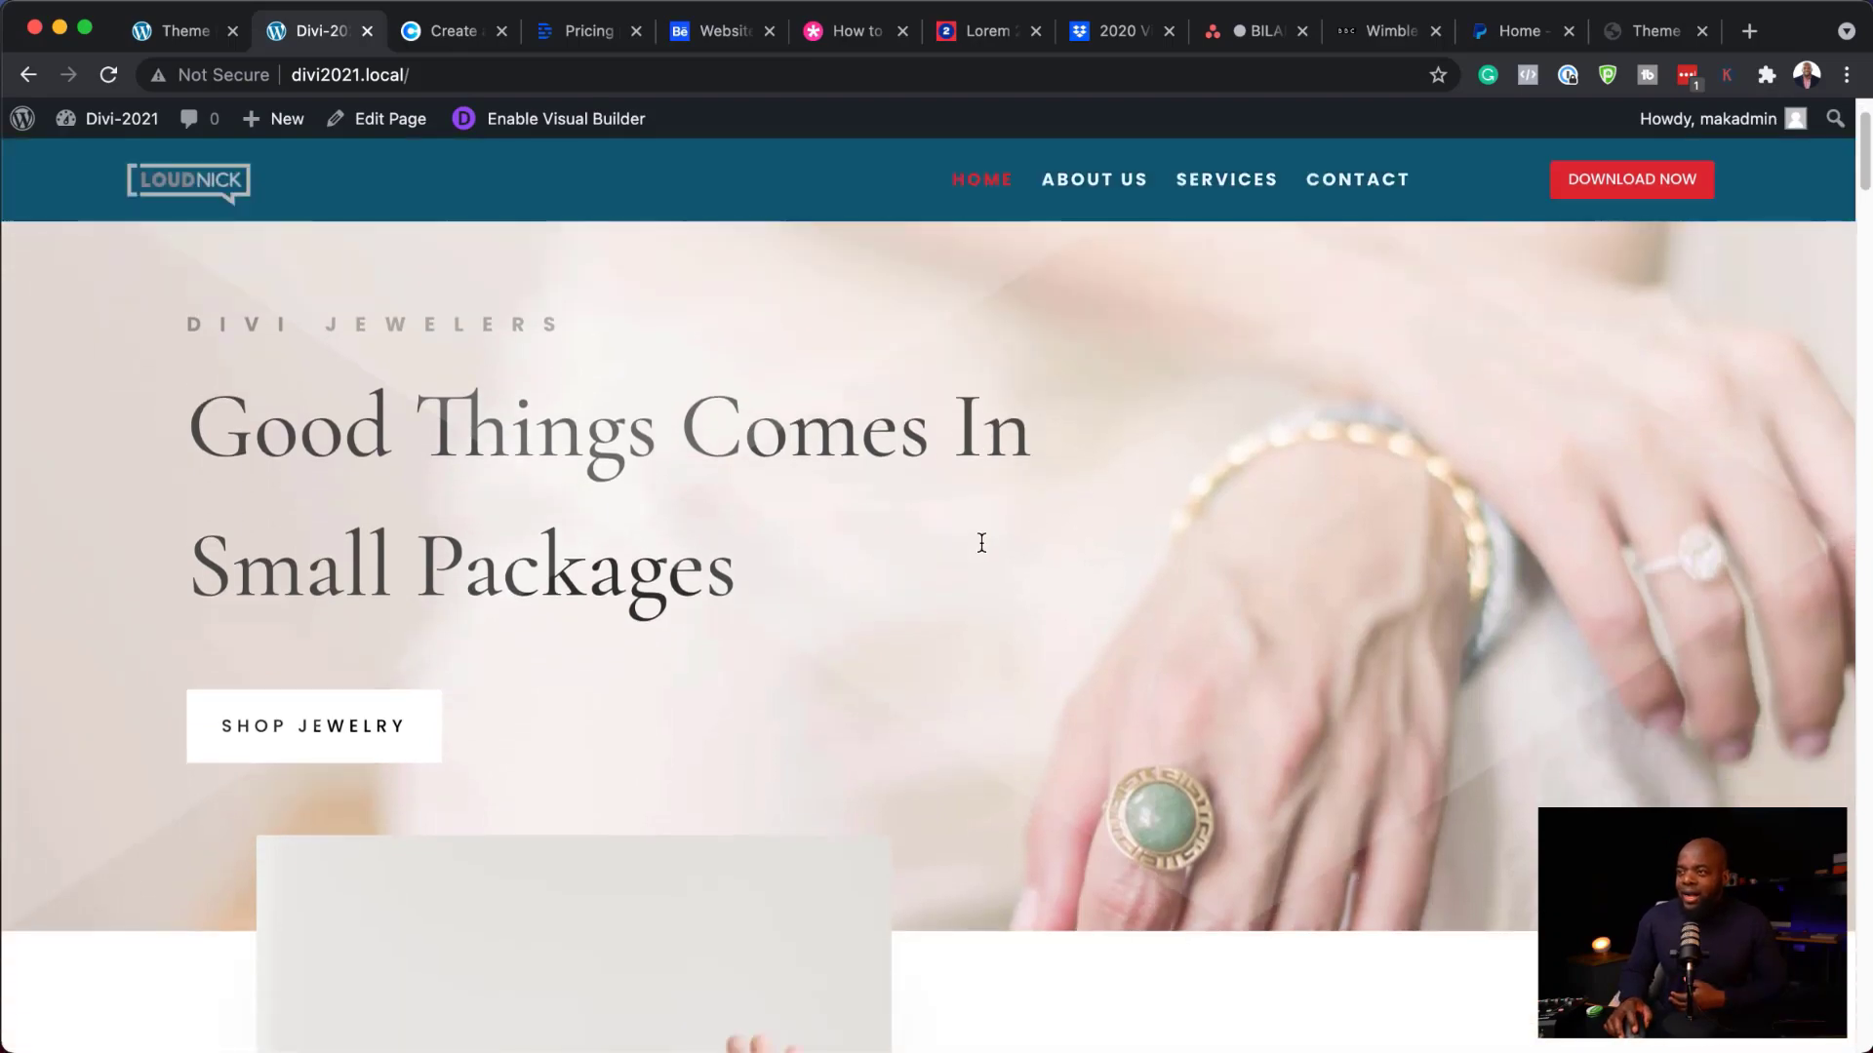
scroll(982, 548, "up", 8)
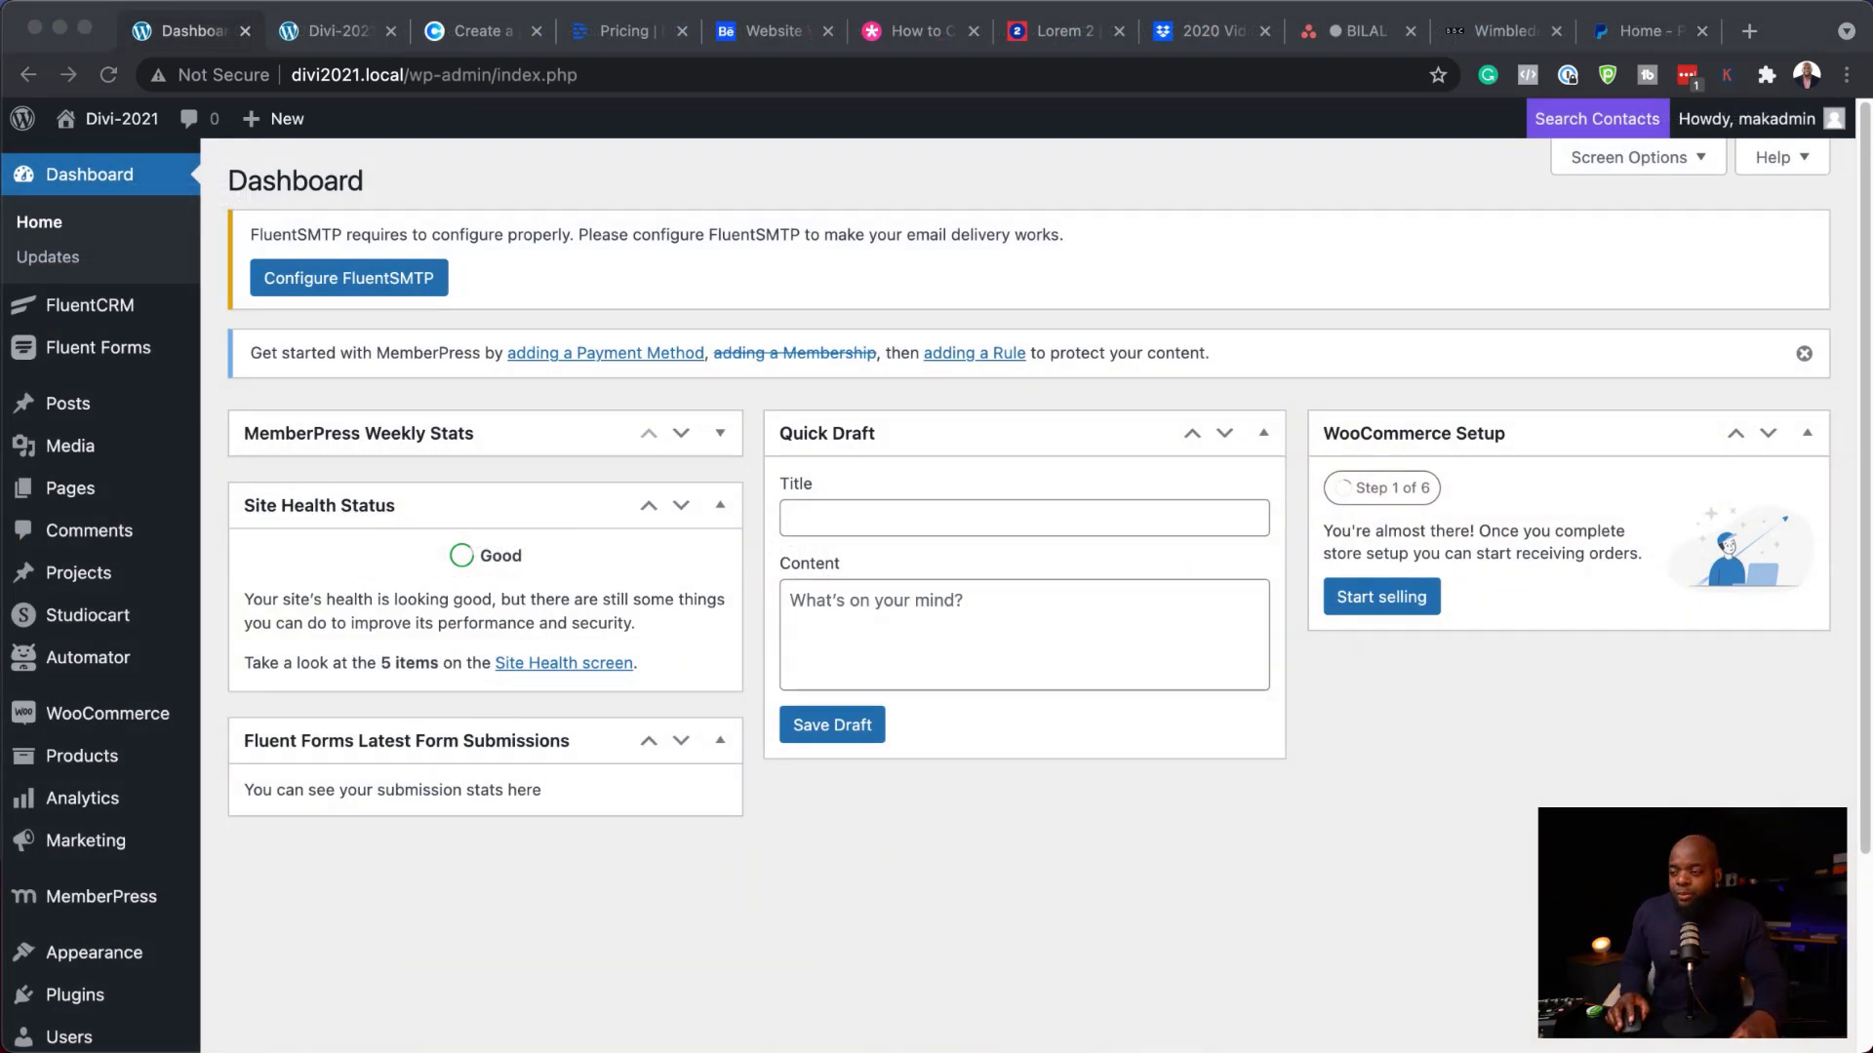
- Open the Divi Theme Builder from the WordPress dashboard
scroll(975, 585, "down", 5)
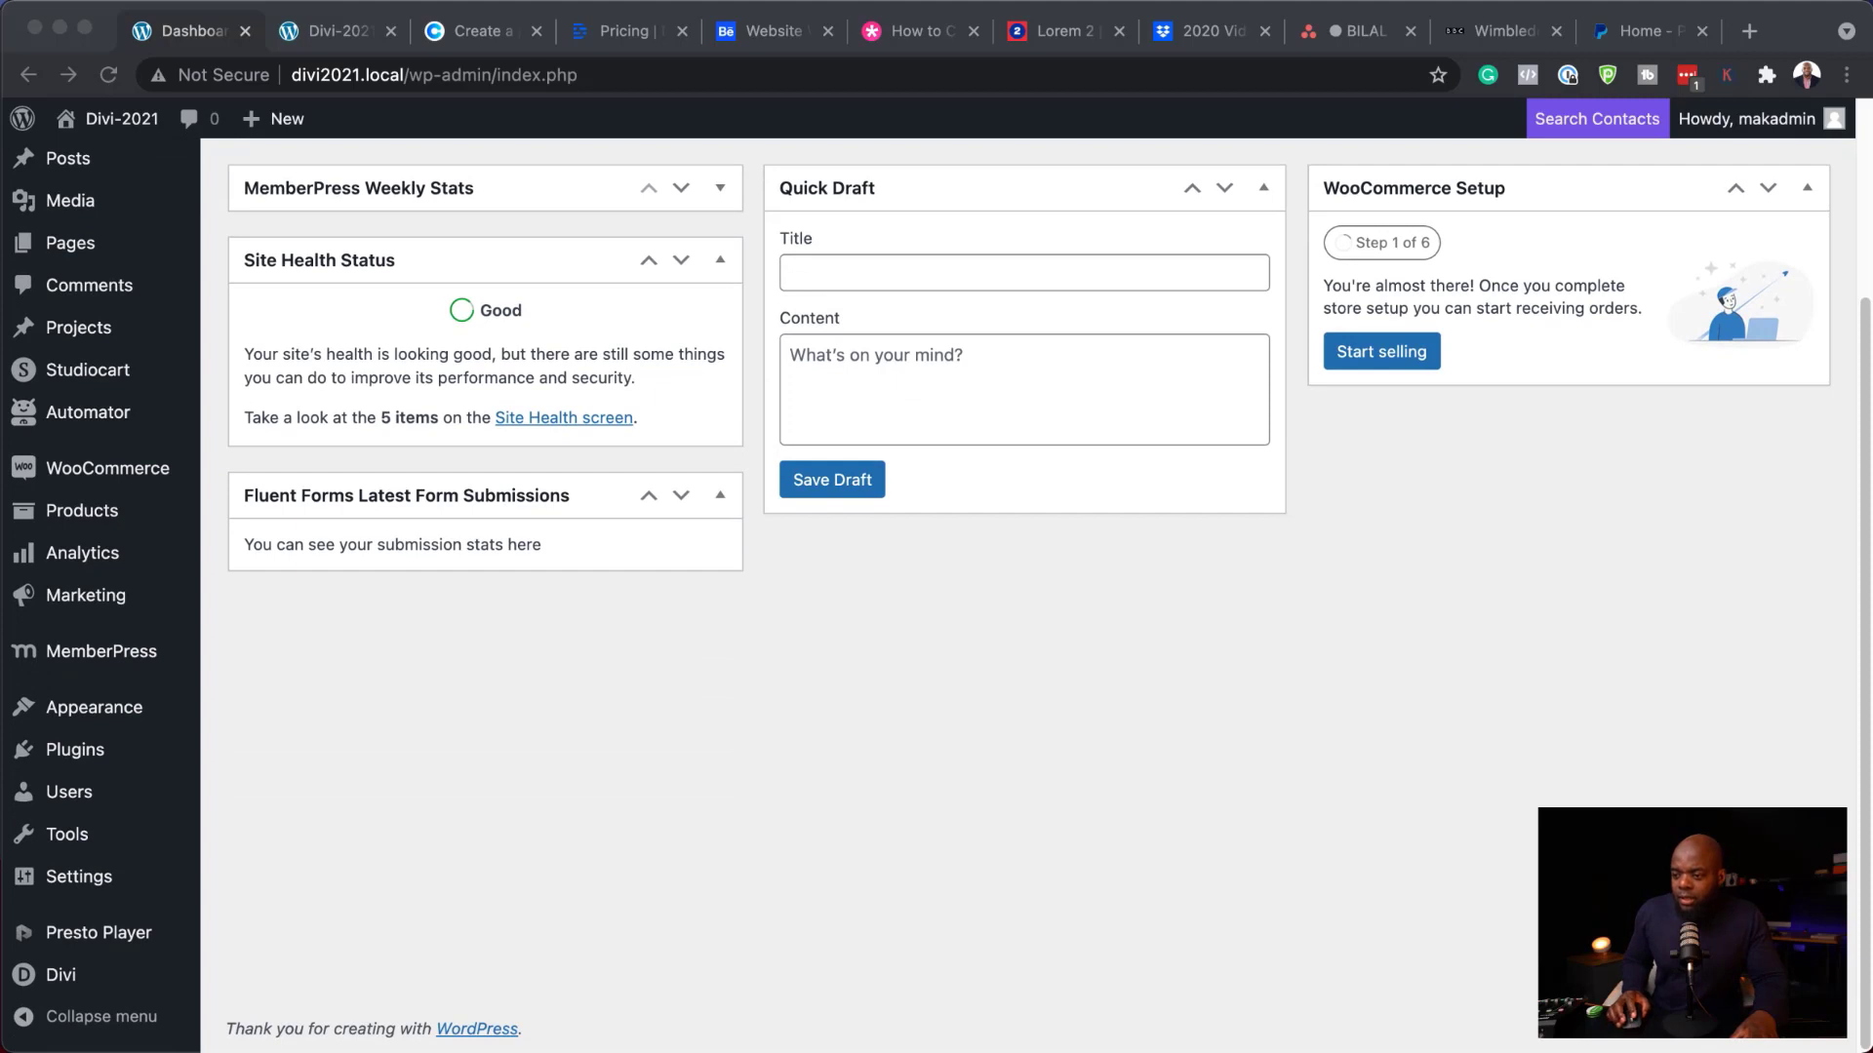
mouse_move(39, 974)
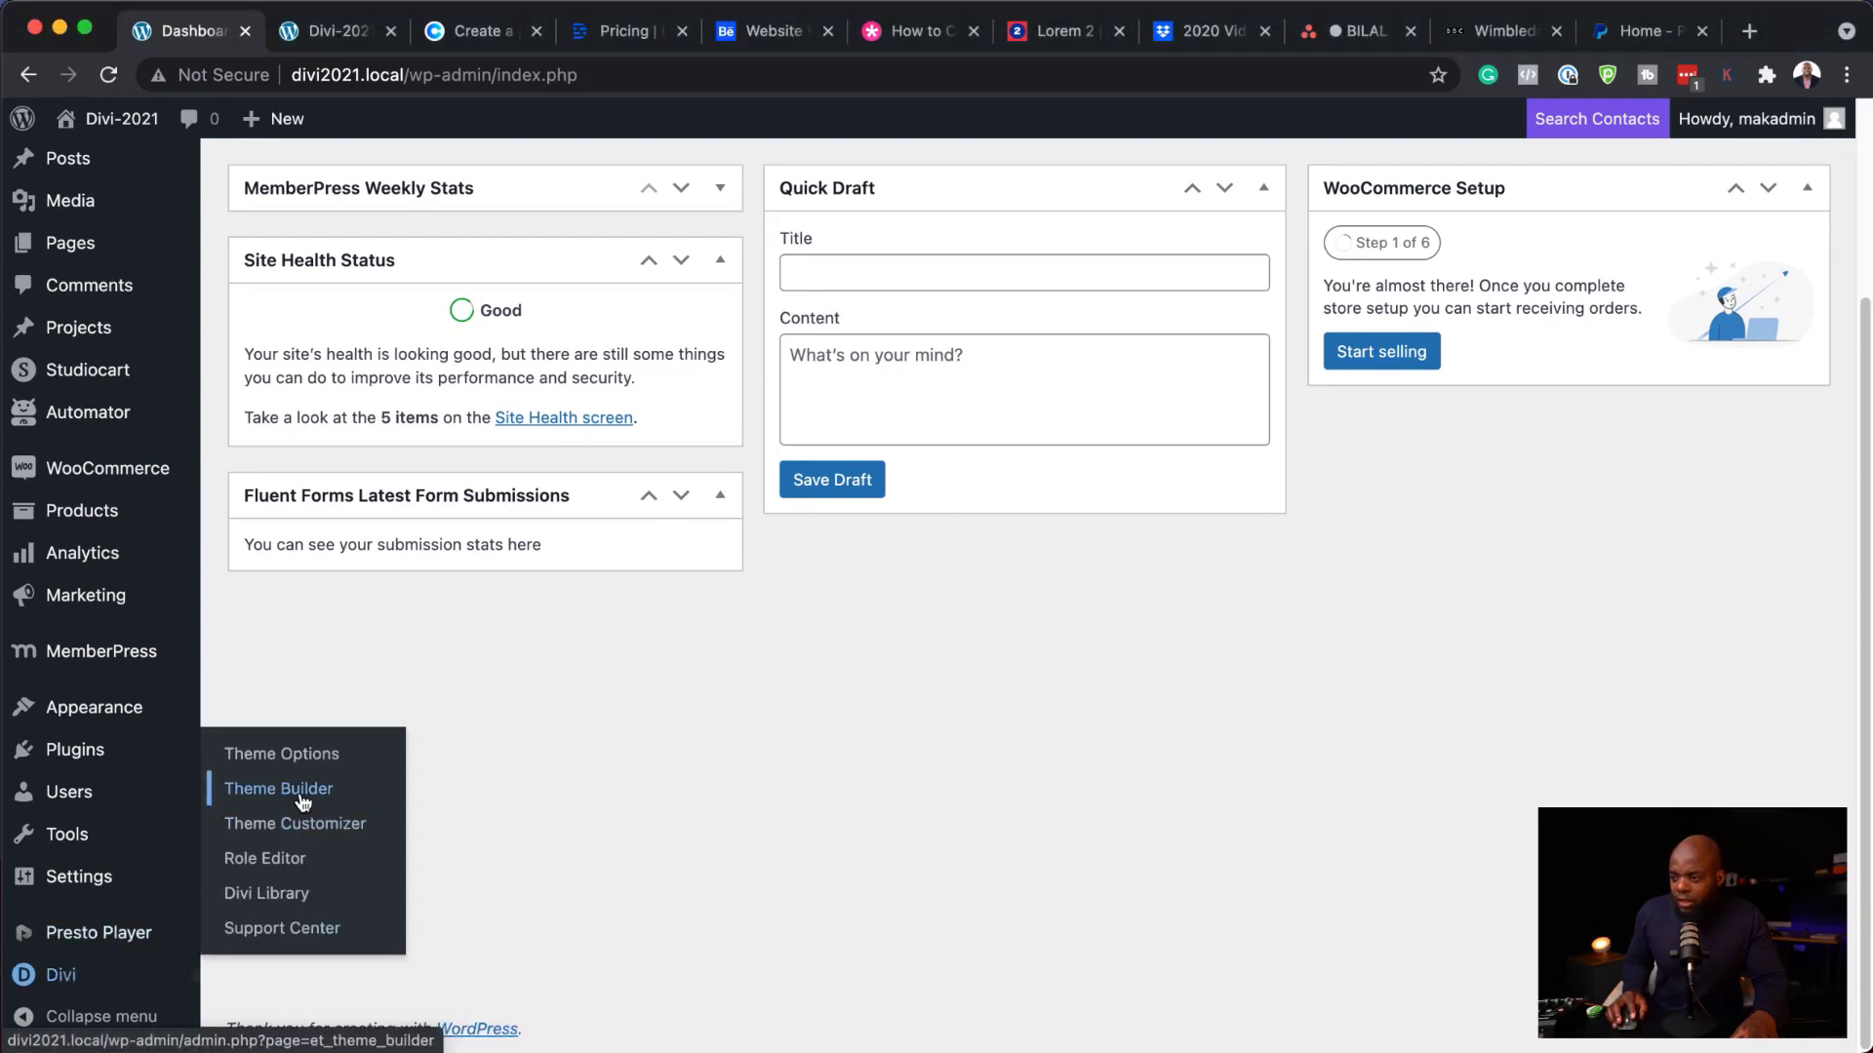
left_click(301, 798)
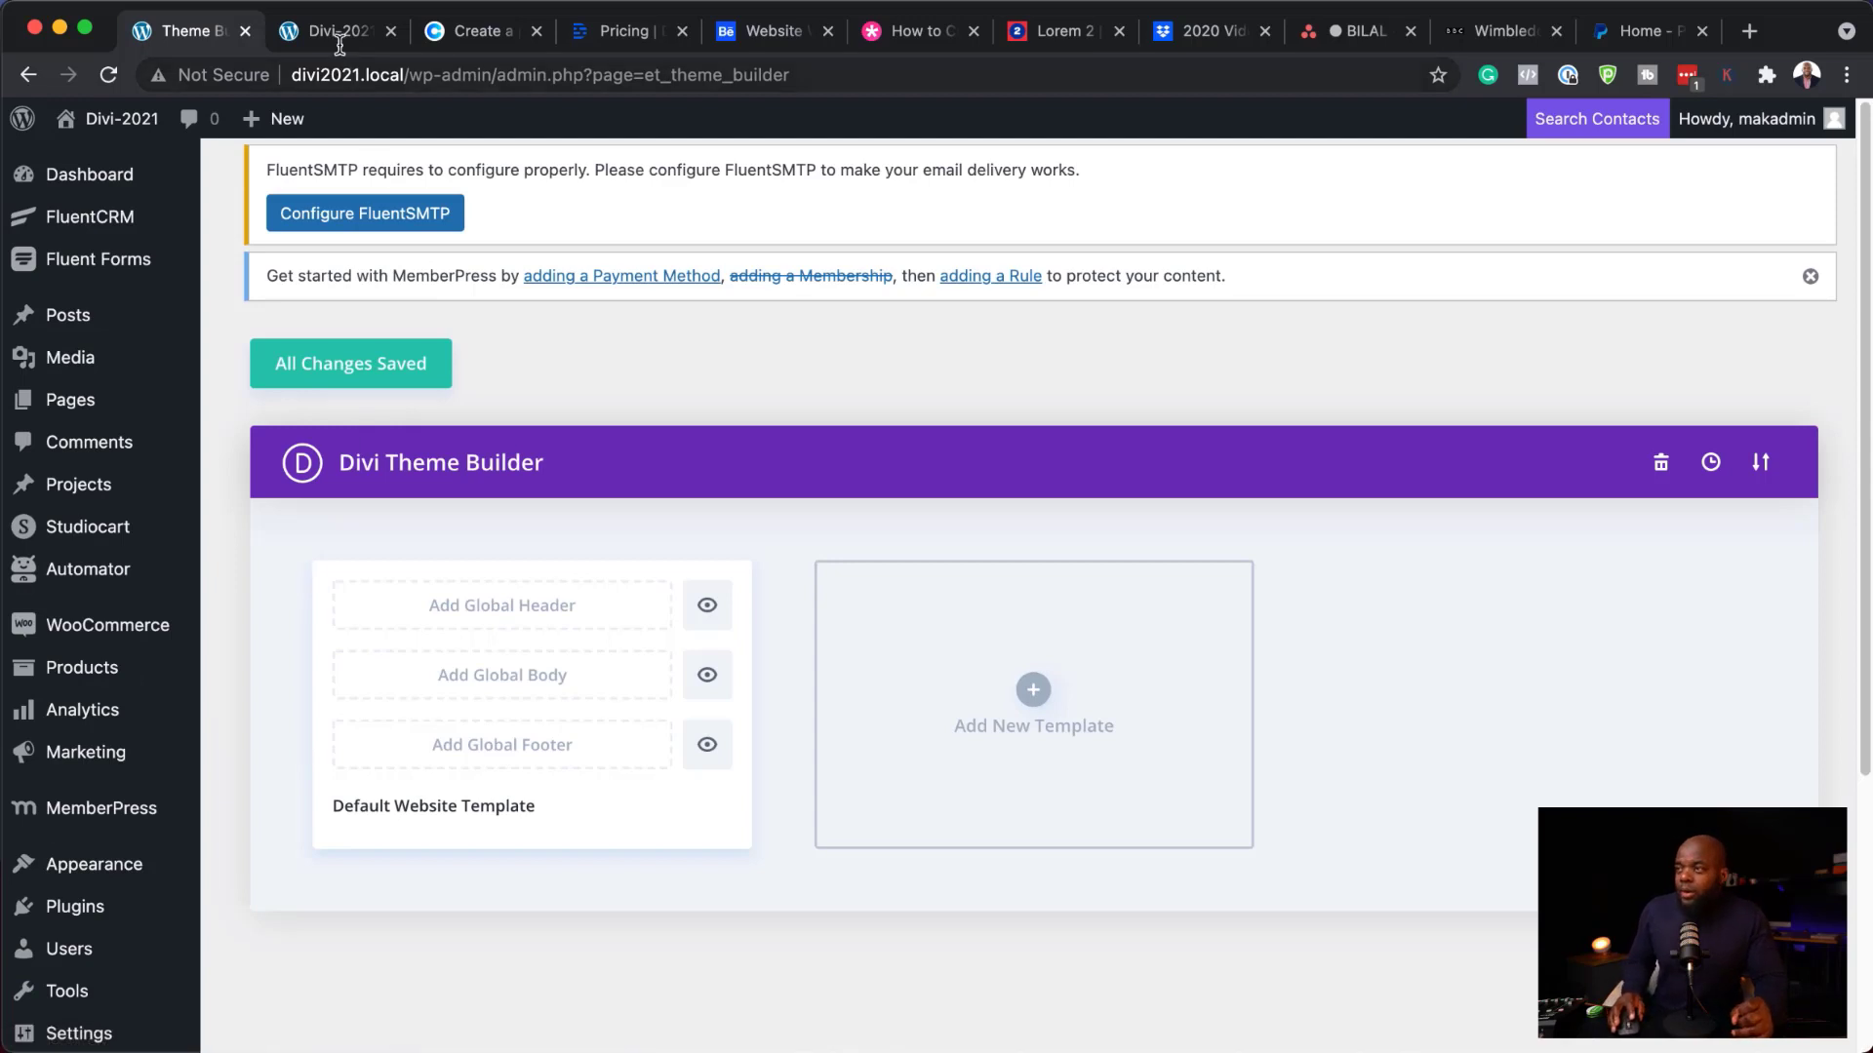
- View the live home page to check the default Divi header above the Shoe Repair banner
left_click(331, 31)
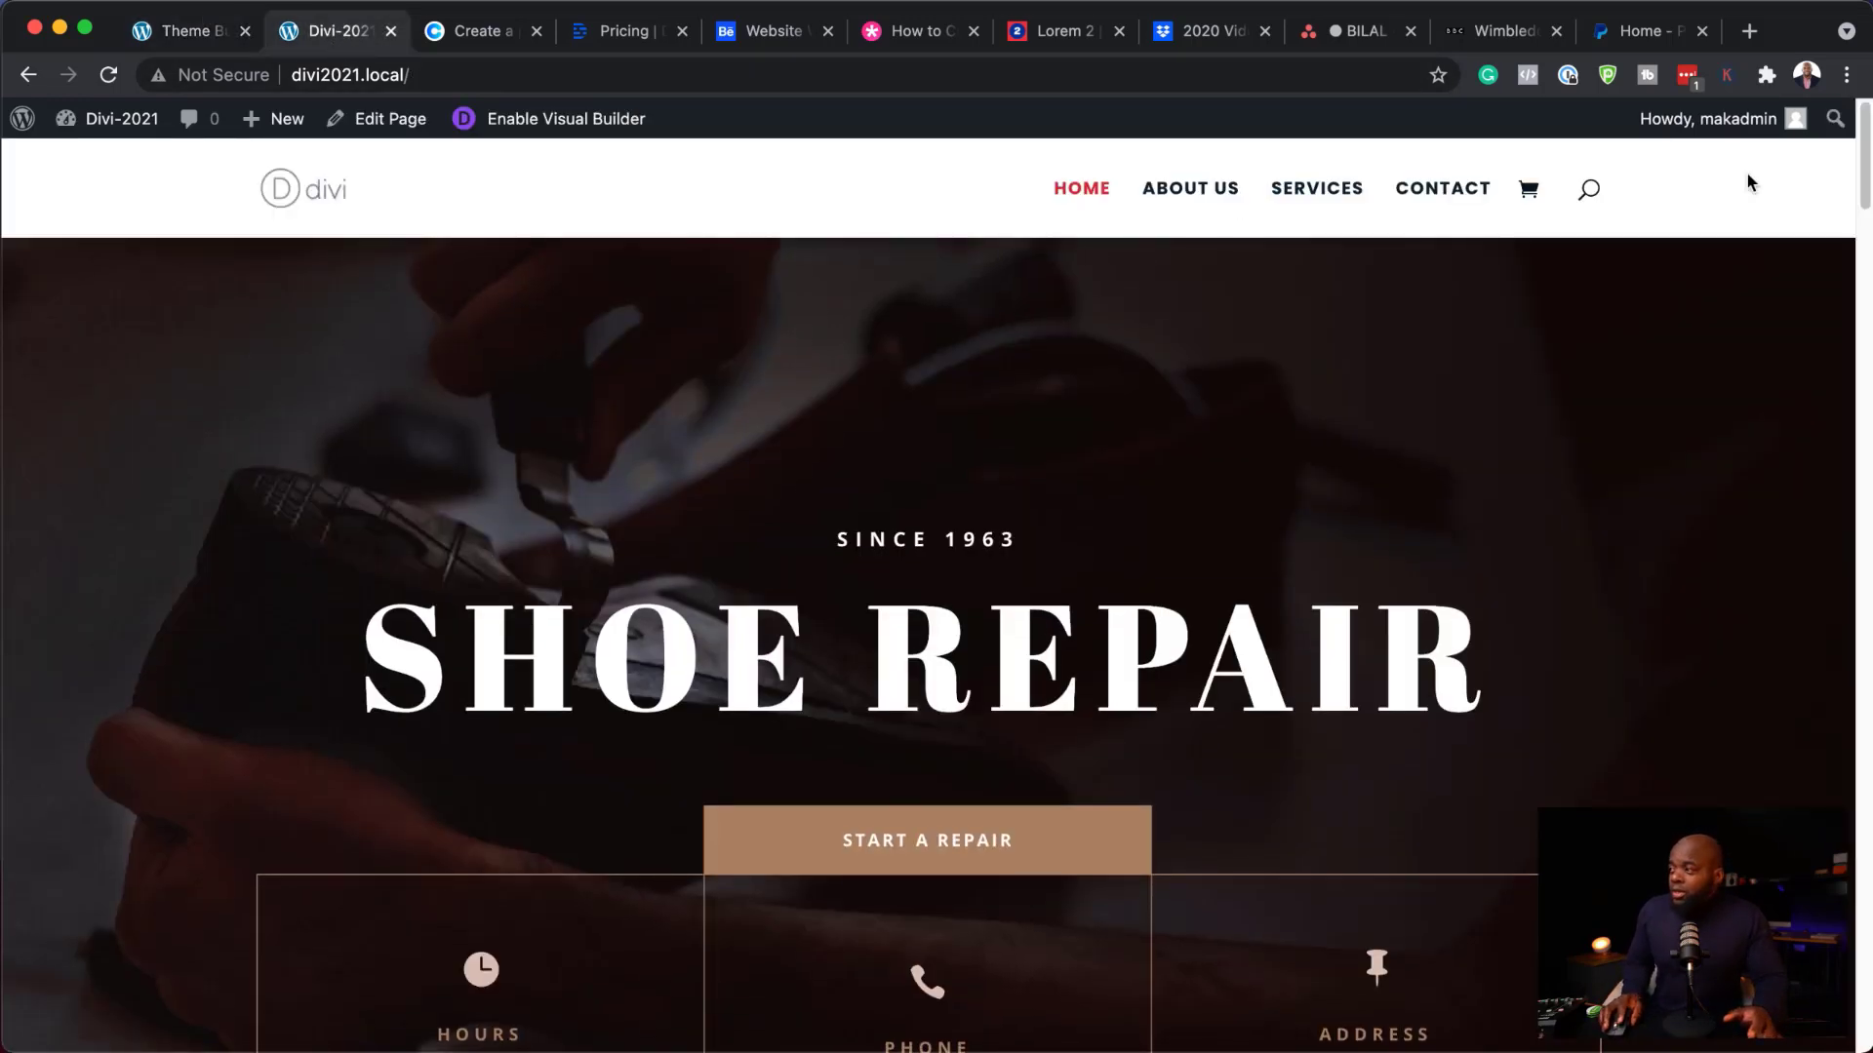
scroll(809, 528, "down", 4)
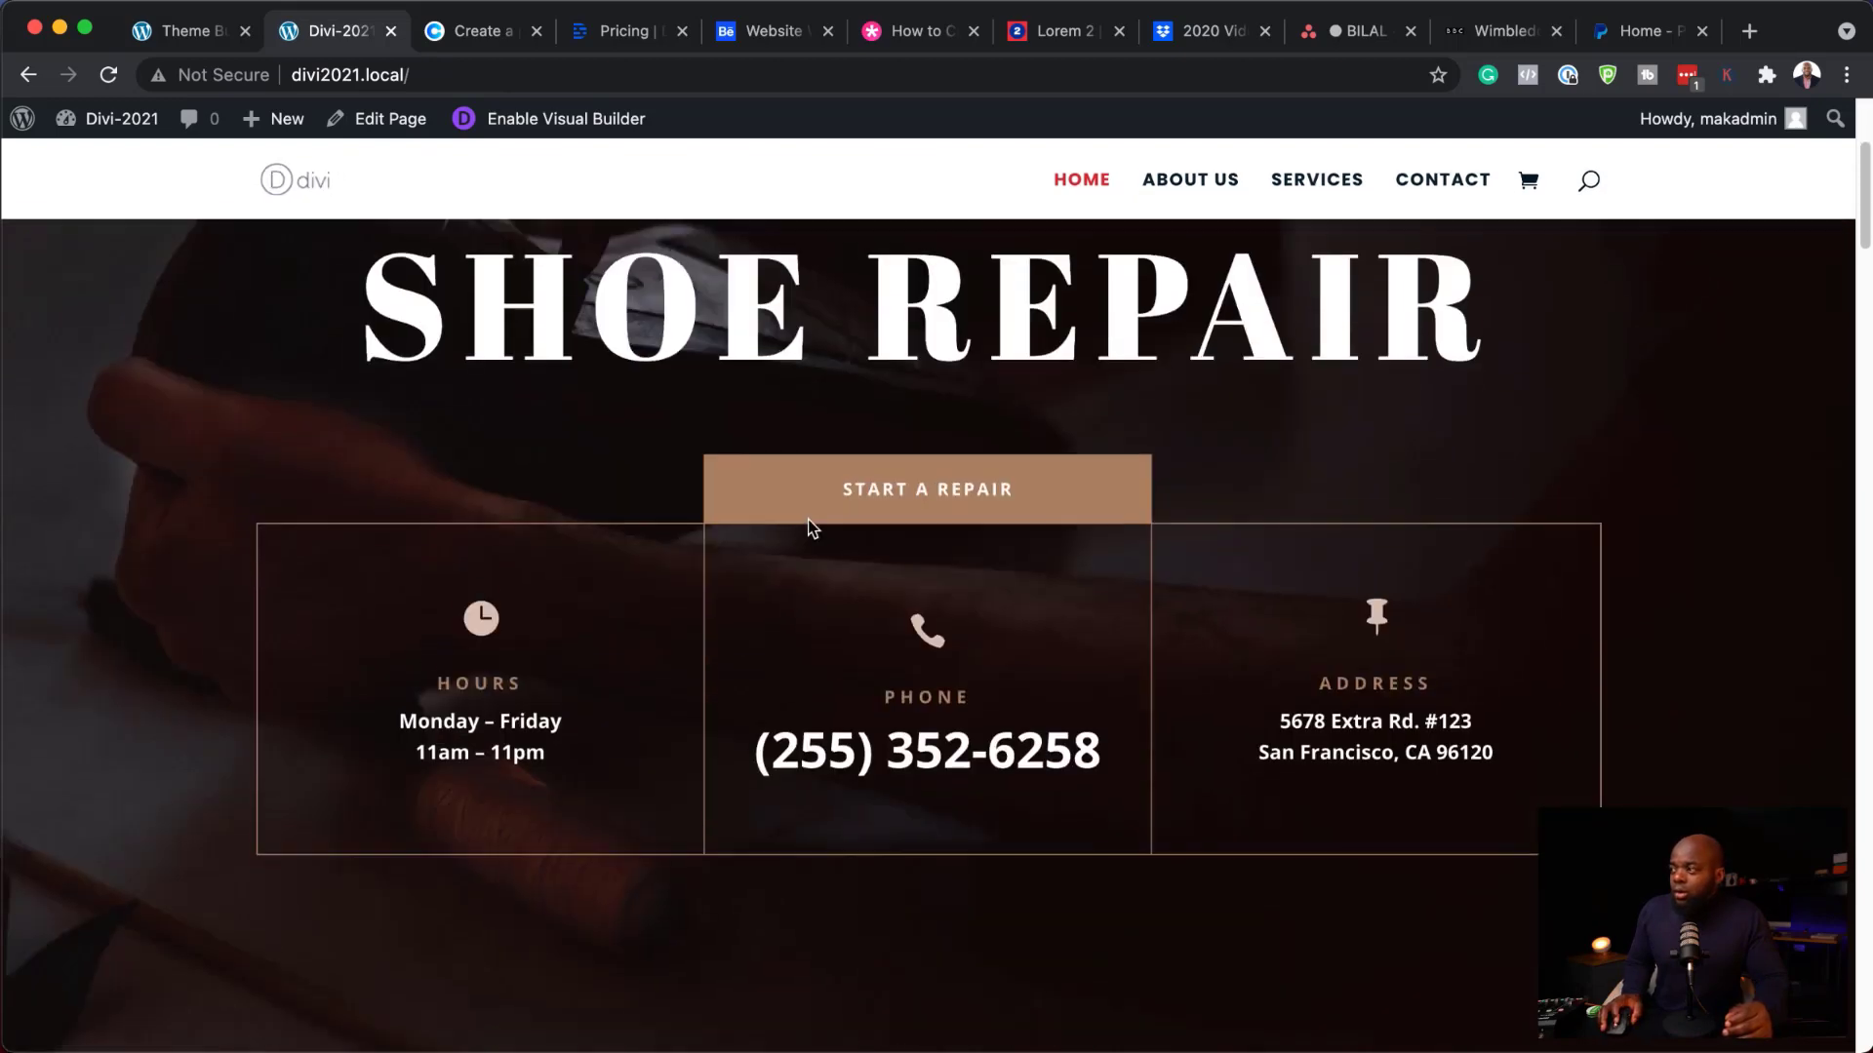
scroll(807, 531, "up", 4)
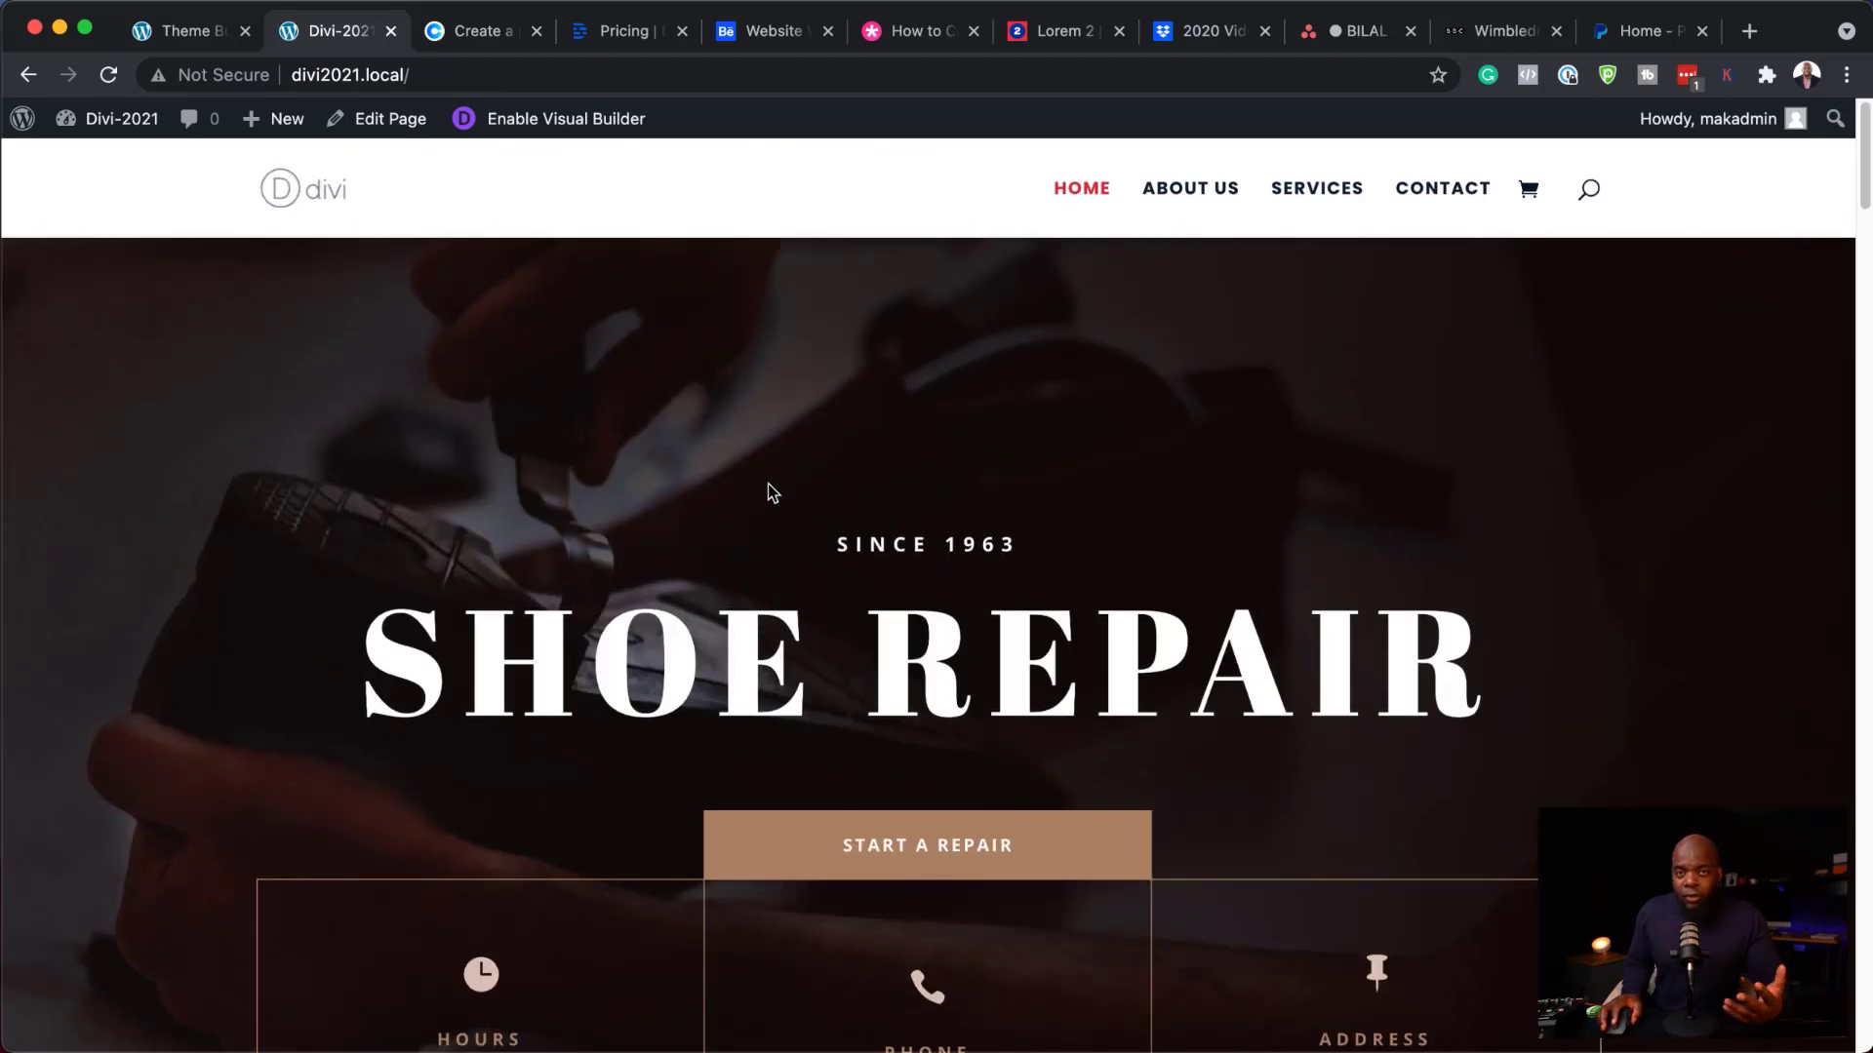
- Return to the Theme Builder and build a global header with a three-column row: narrow, wide, narrow
left_click(196, 38)
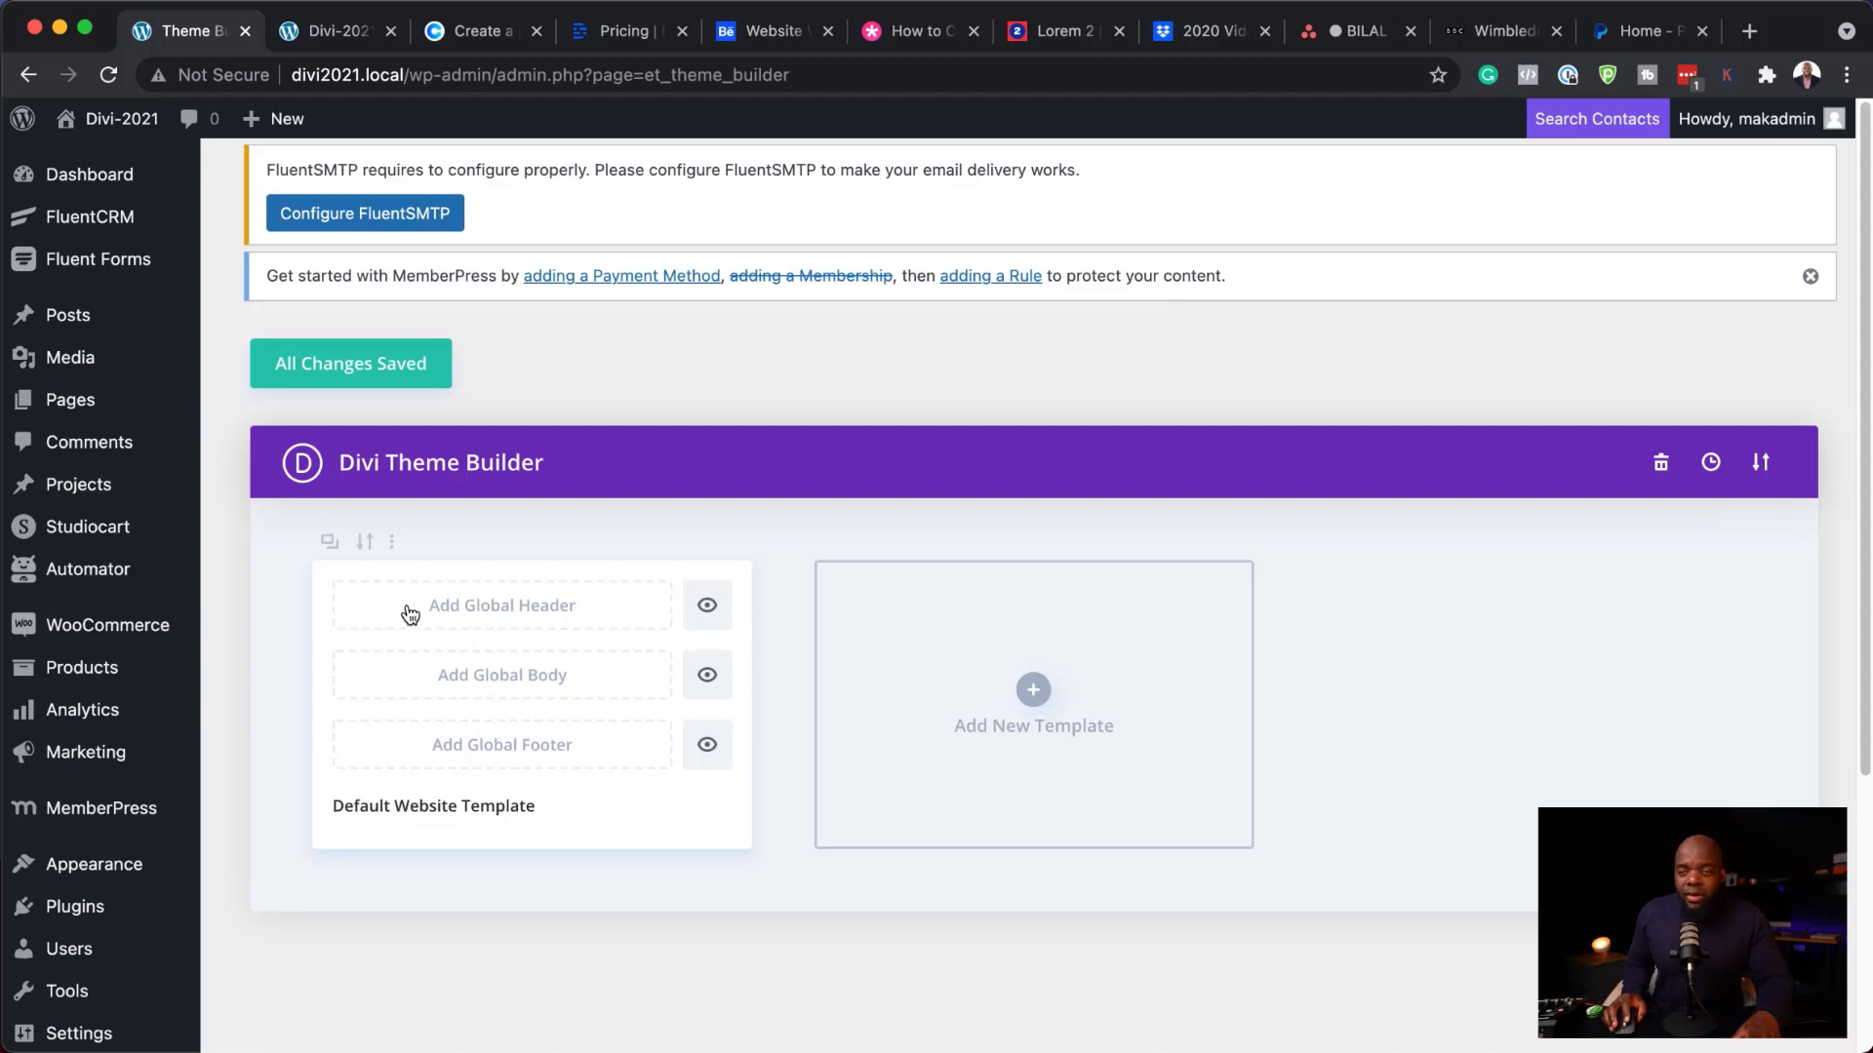
left_click(531, 616)
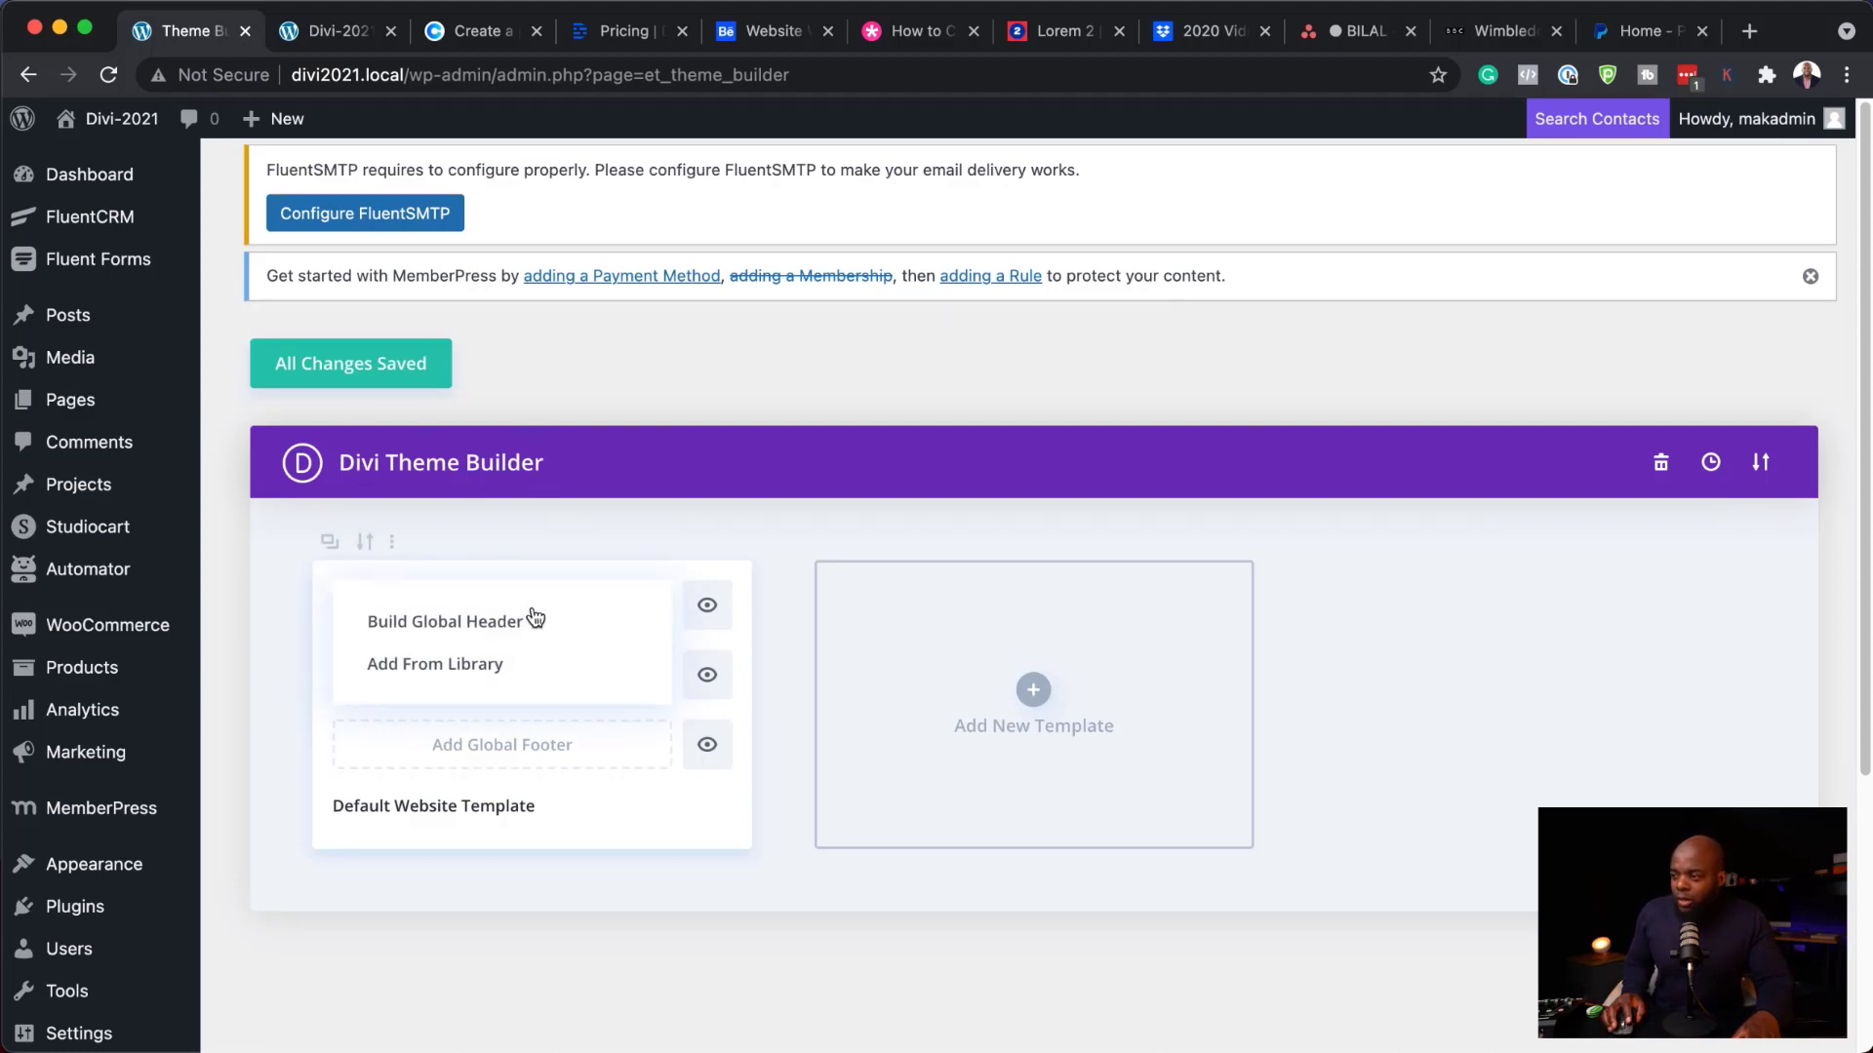
left_click(548, 630)
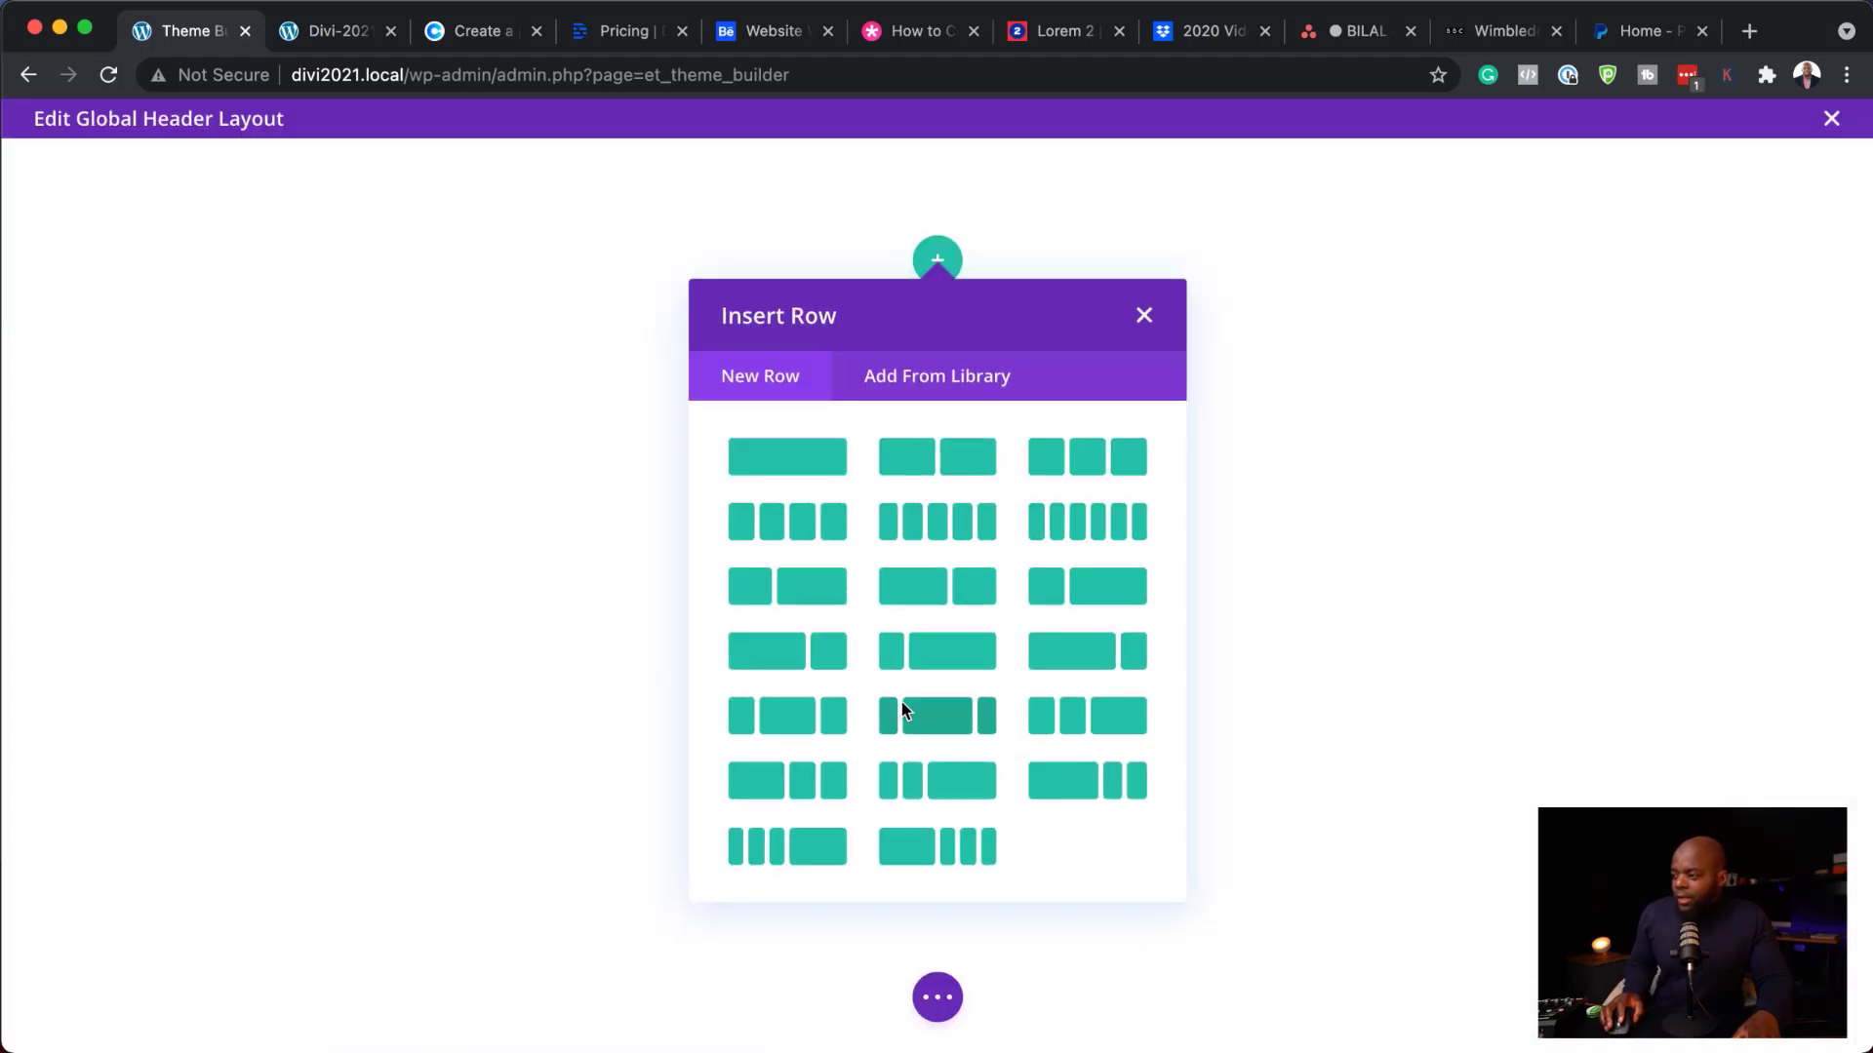
left_click(941, 732)
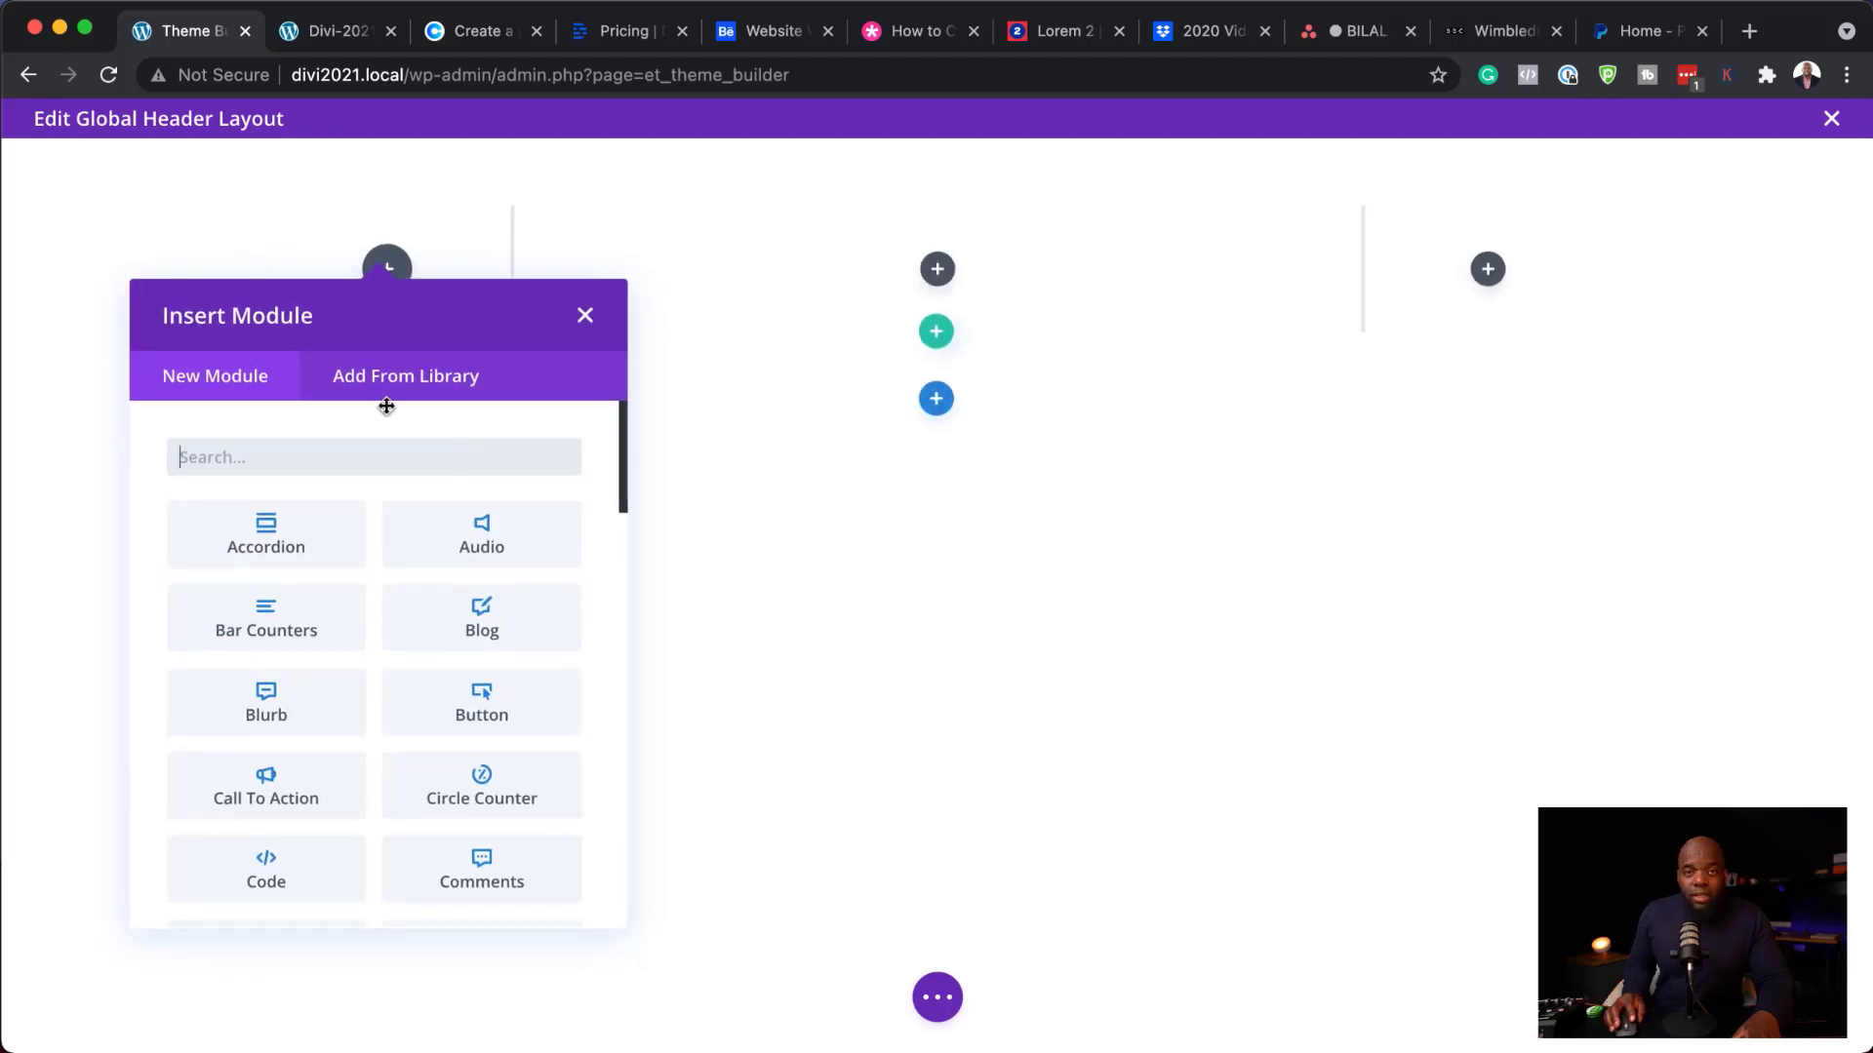
- Insert an Image module into the first column of the header row
type("imge")
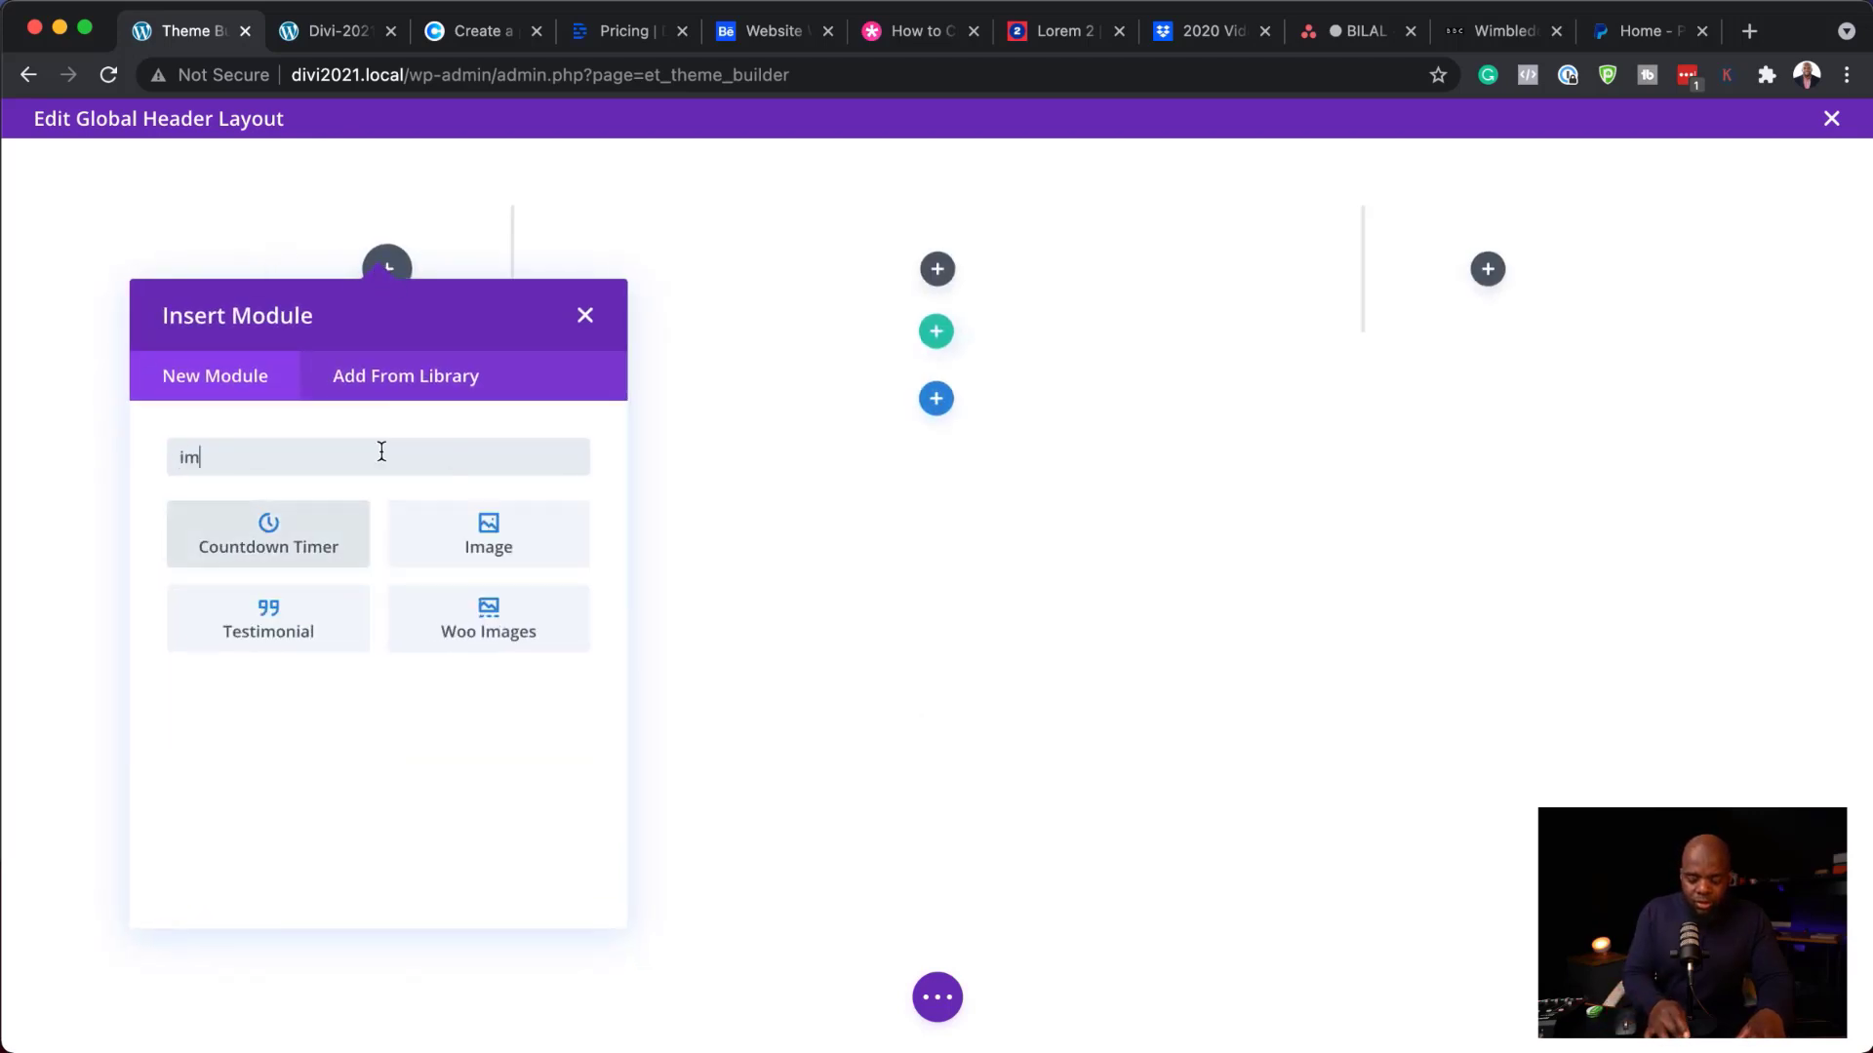
key("BackSpace")
key("BackSpace")
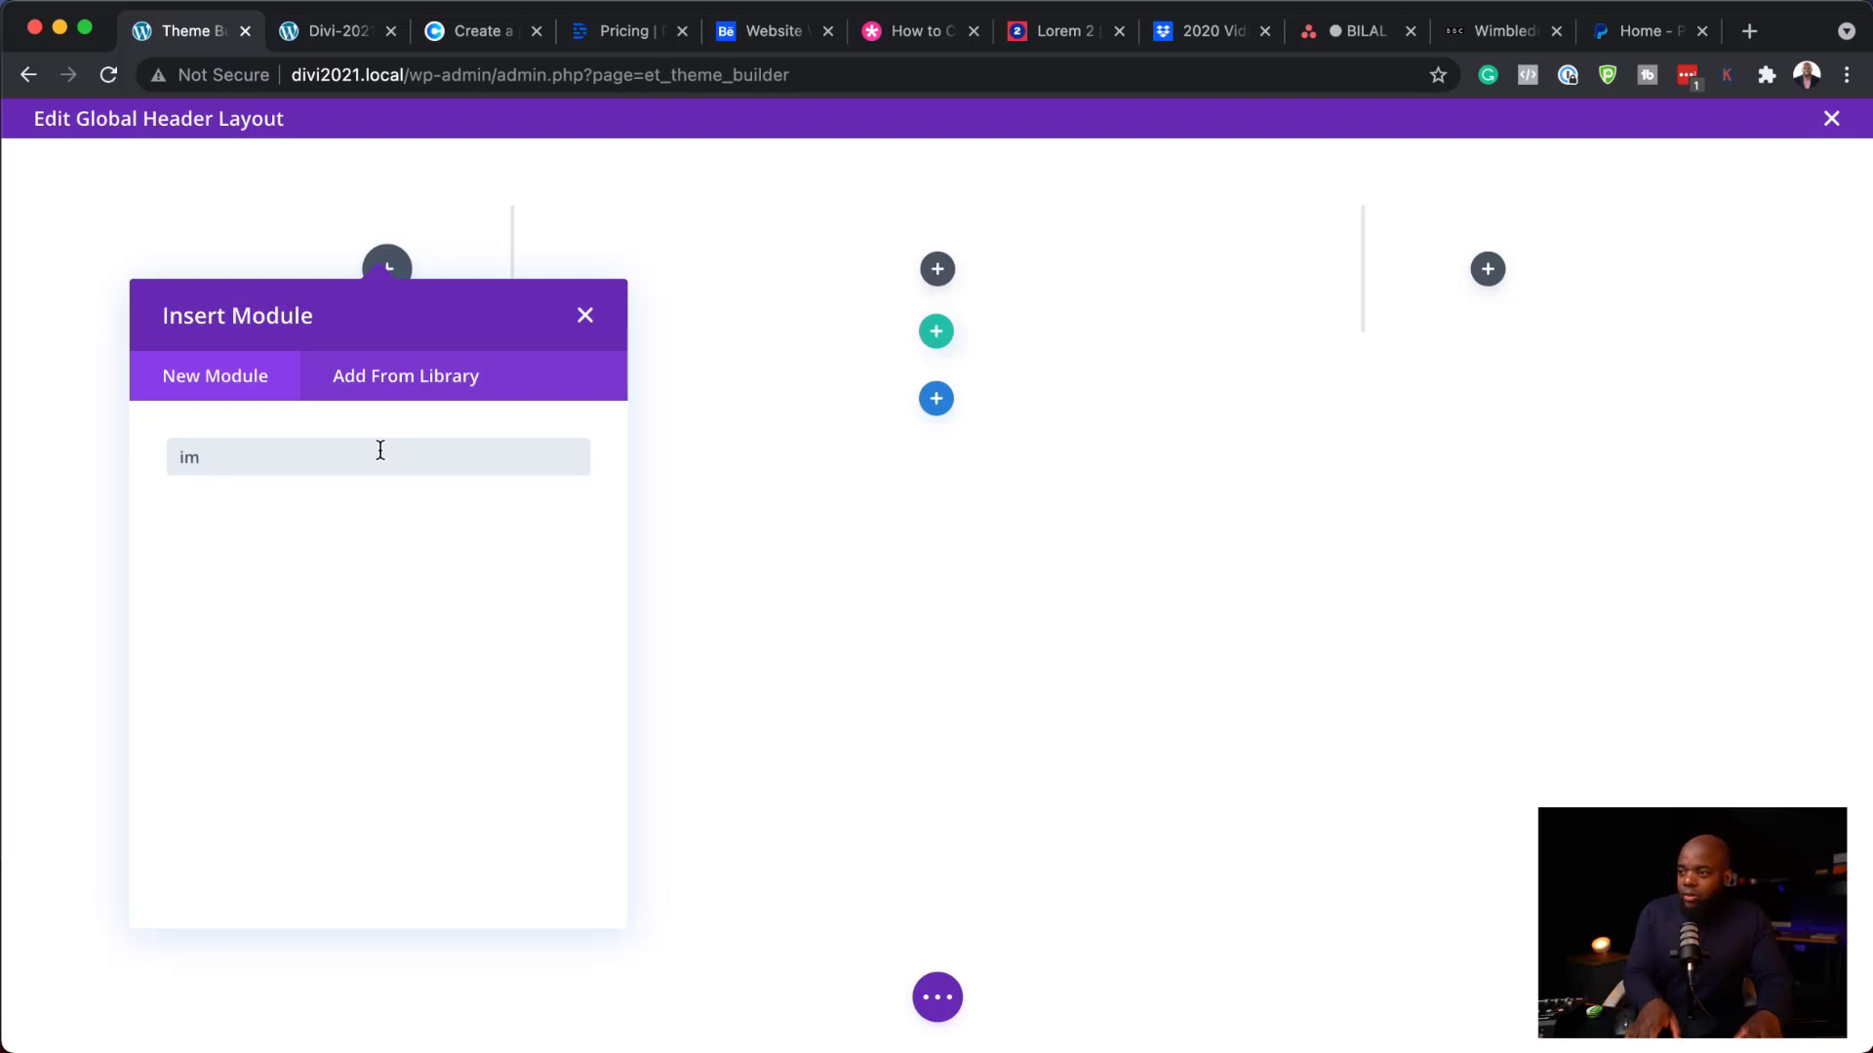
left_click(493, 525)
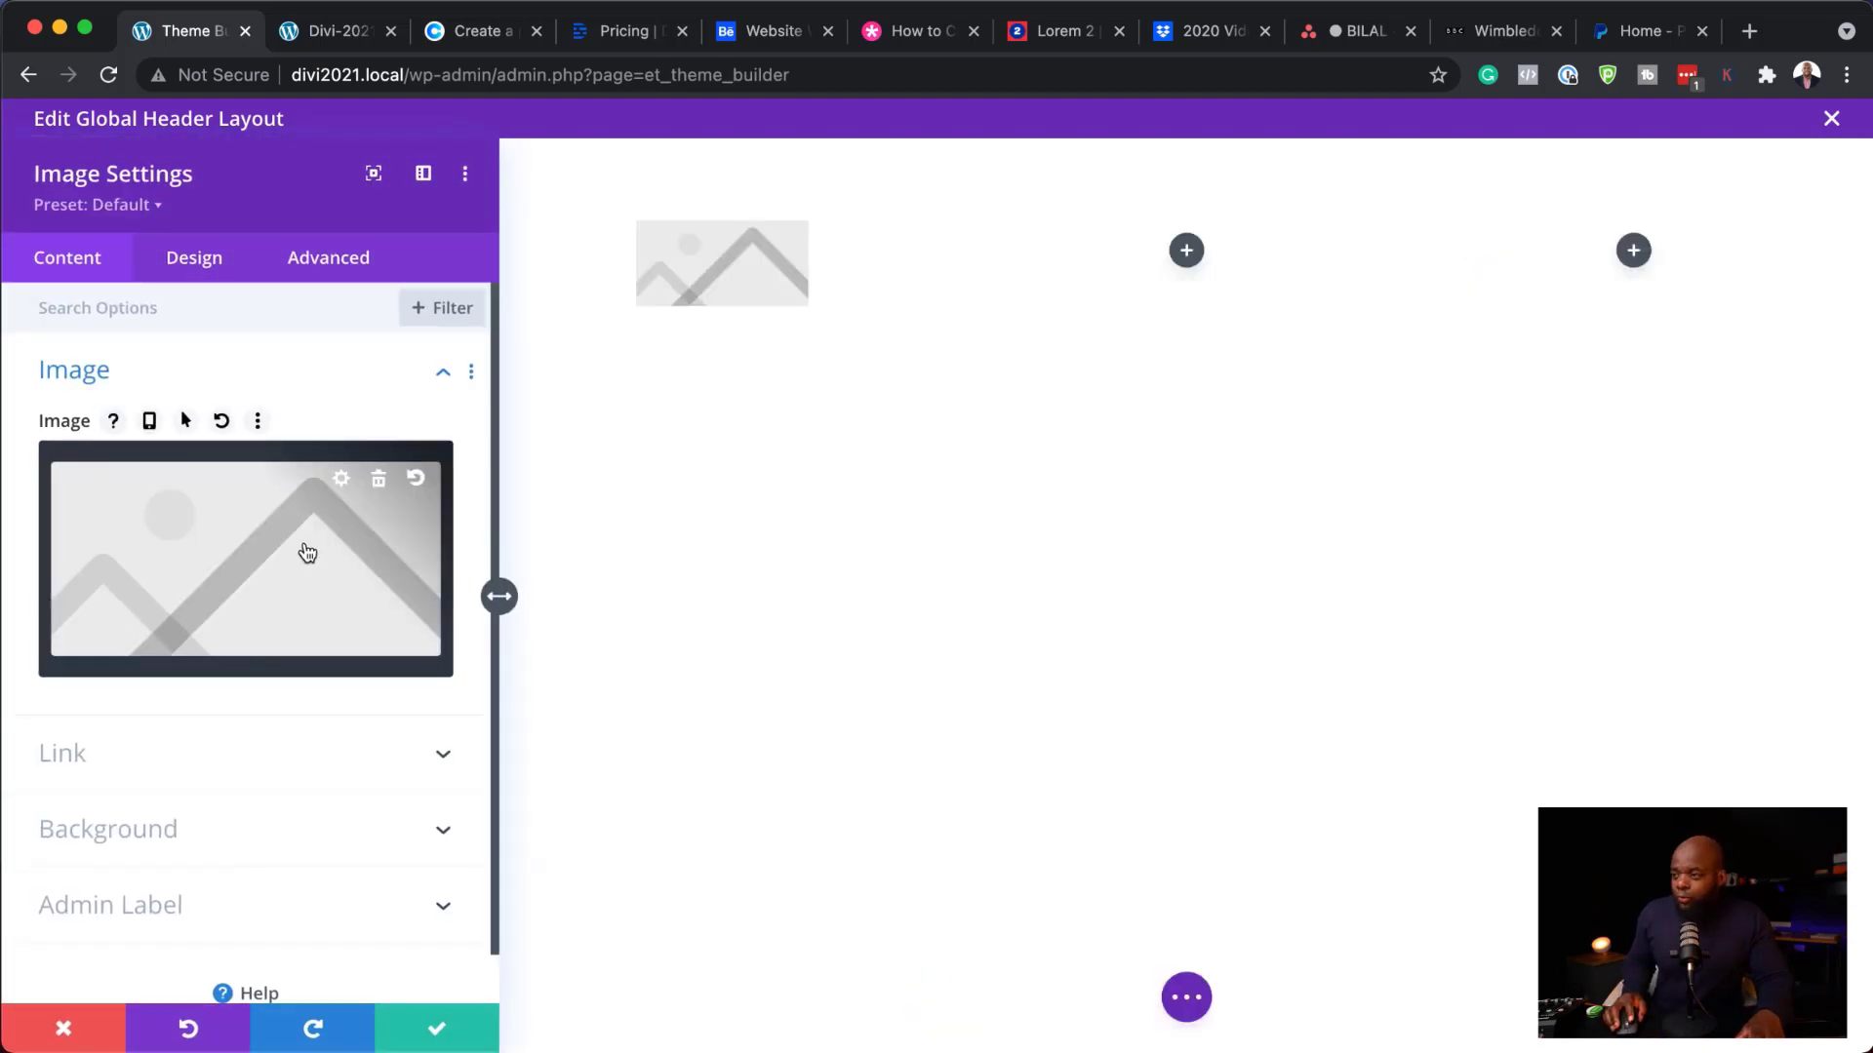
- Set the module's image to logo_08-dark.png from the media library and save the module settings
left_click(273, 535)
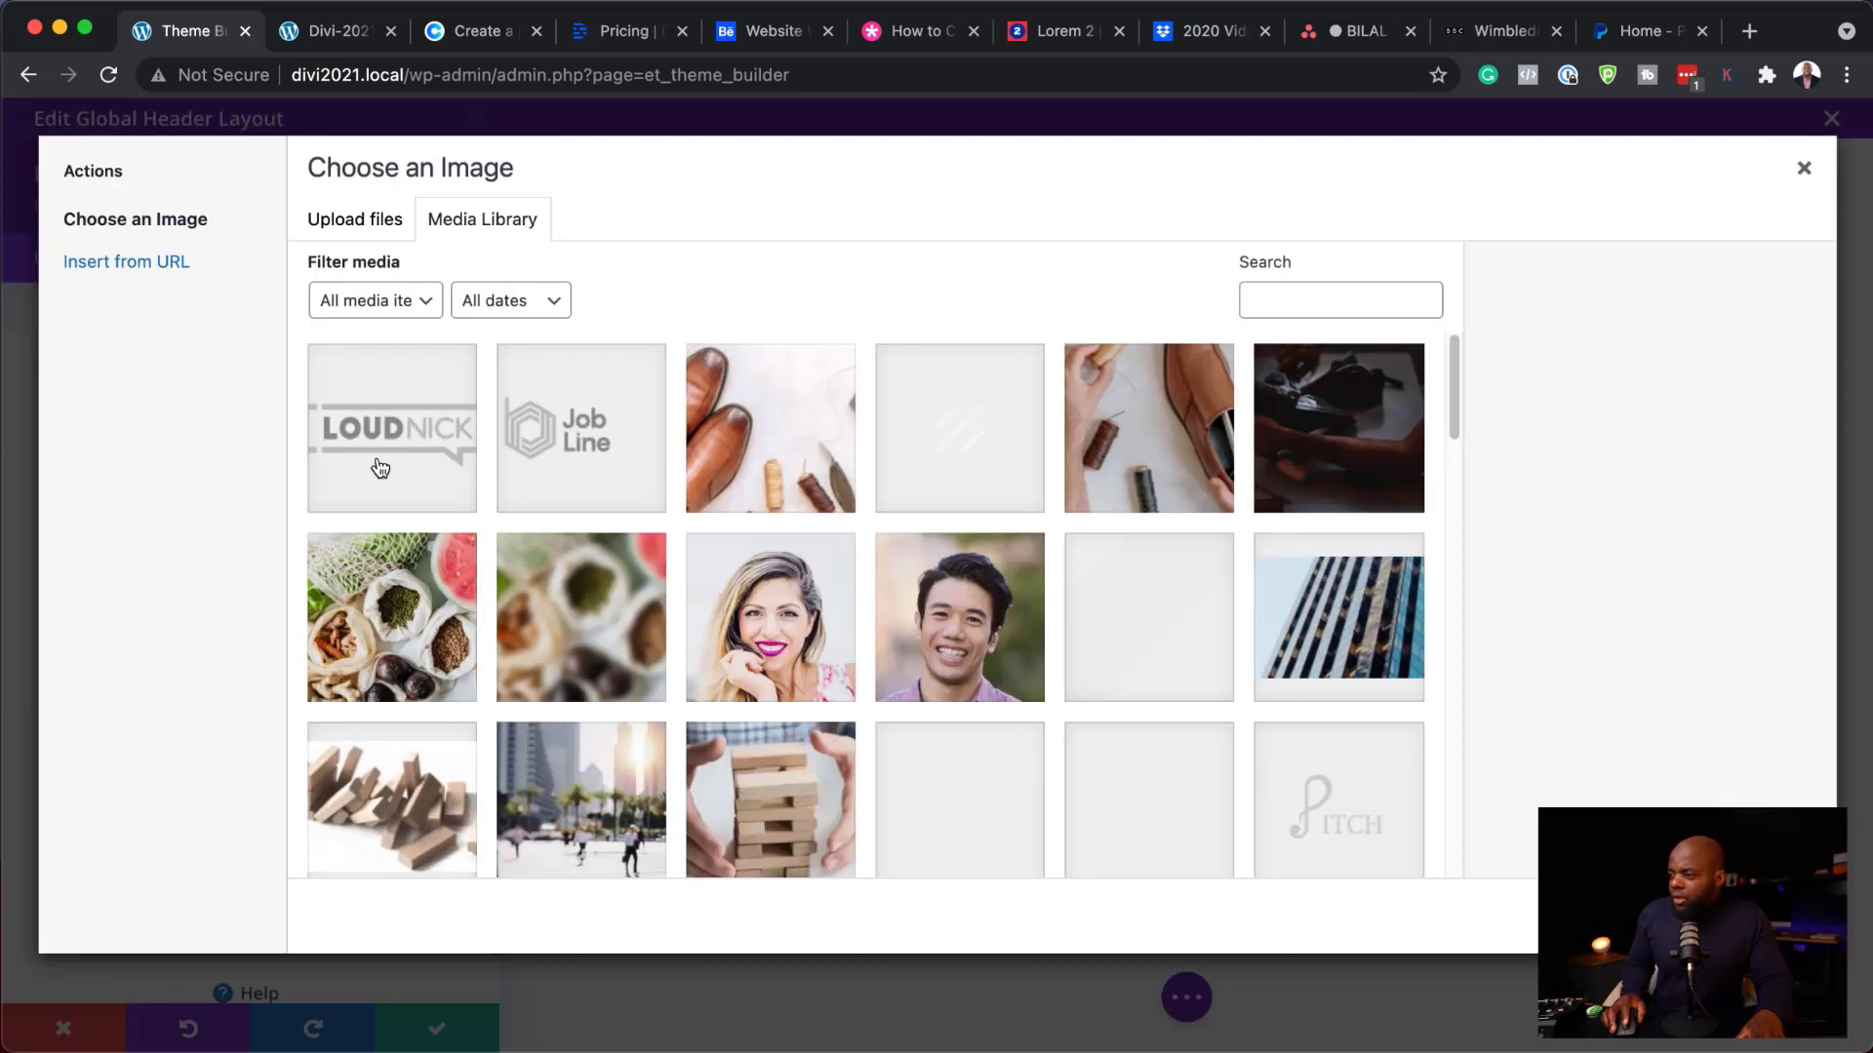
left_click(436, 440)
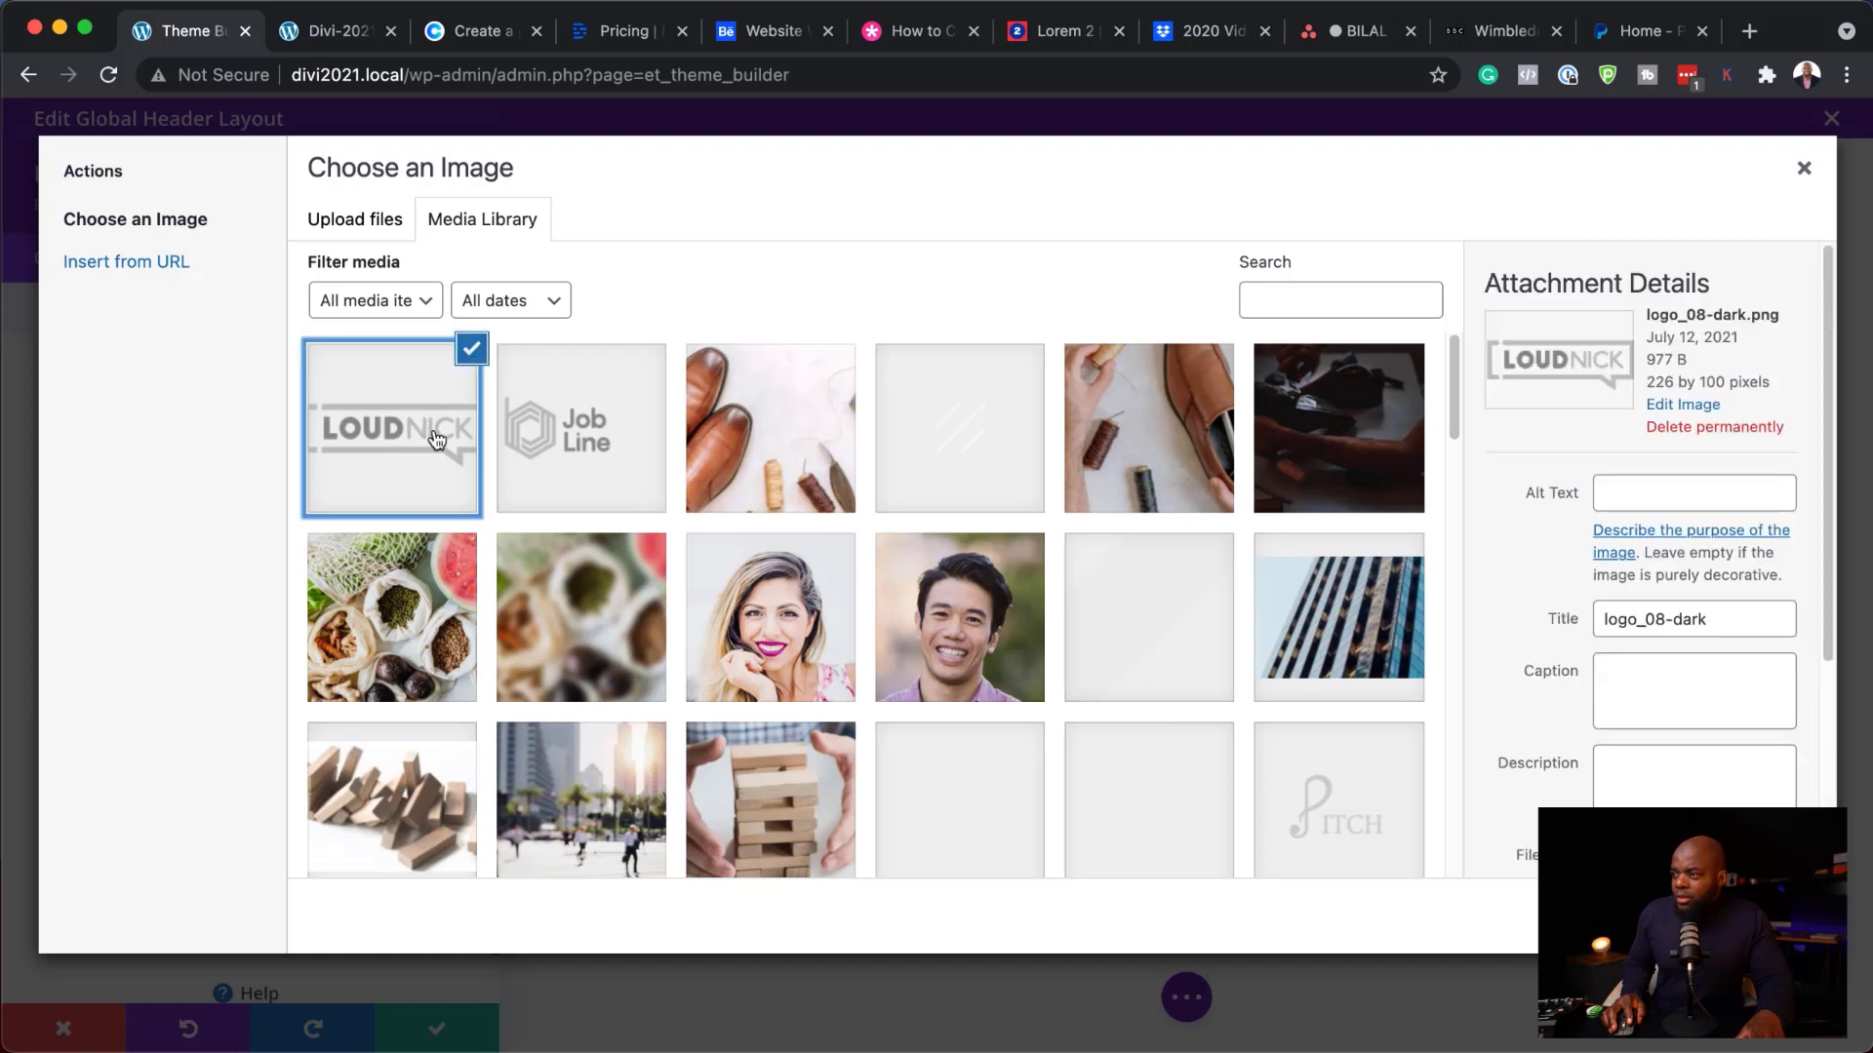
left_click(1746, 917)
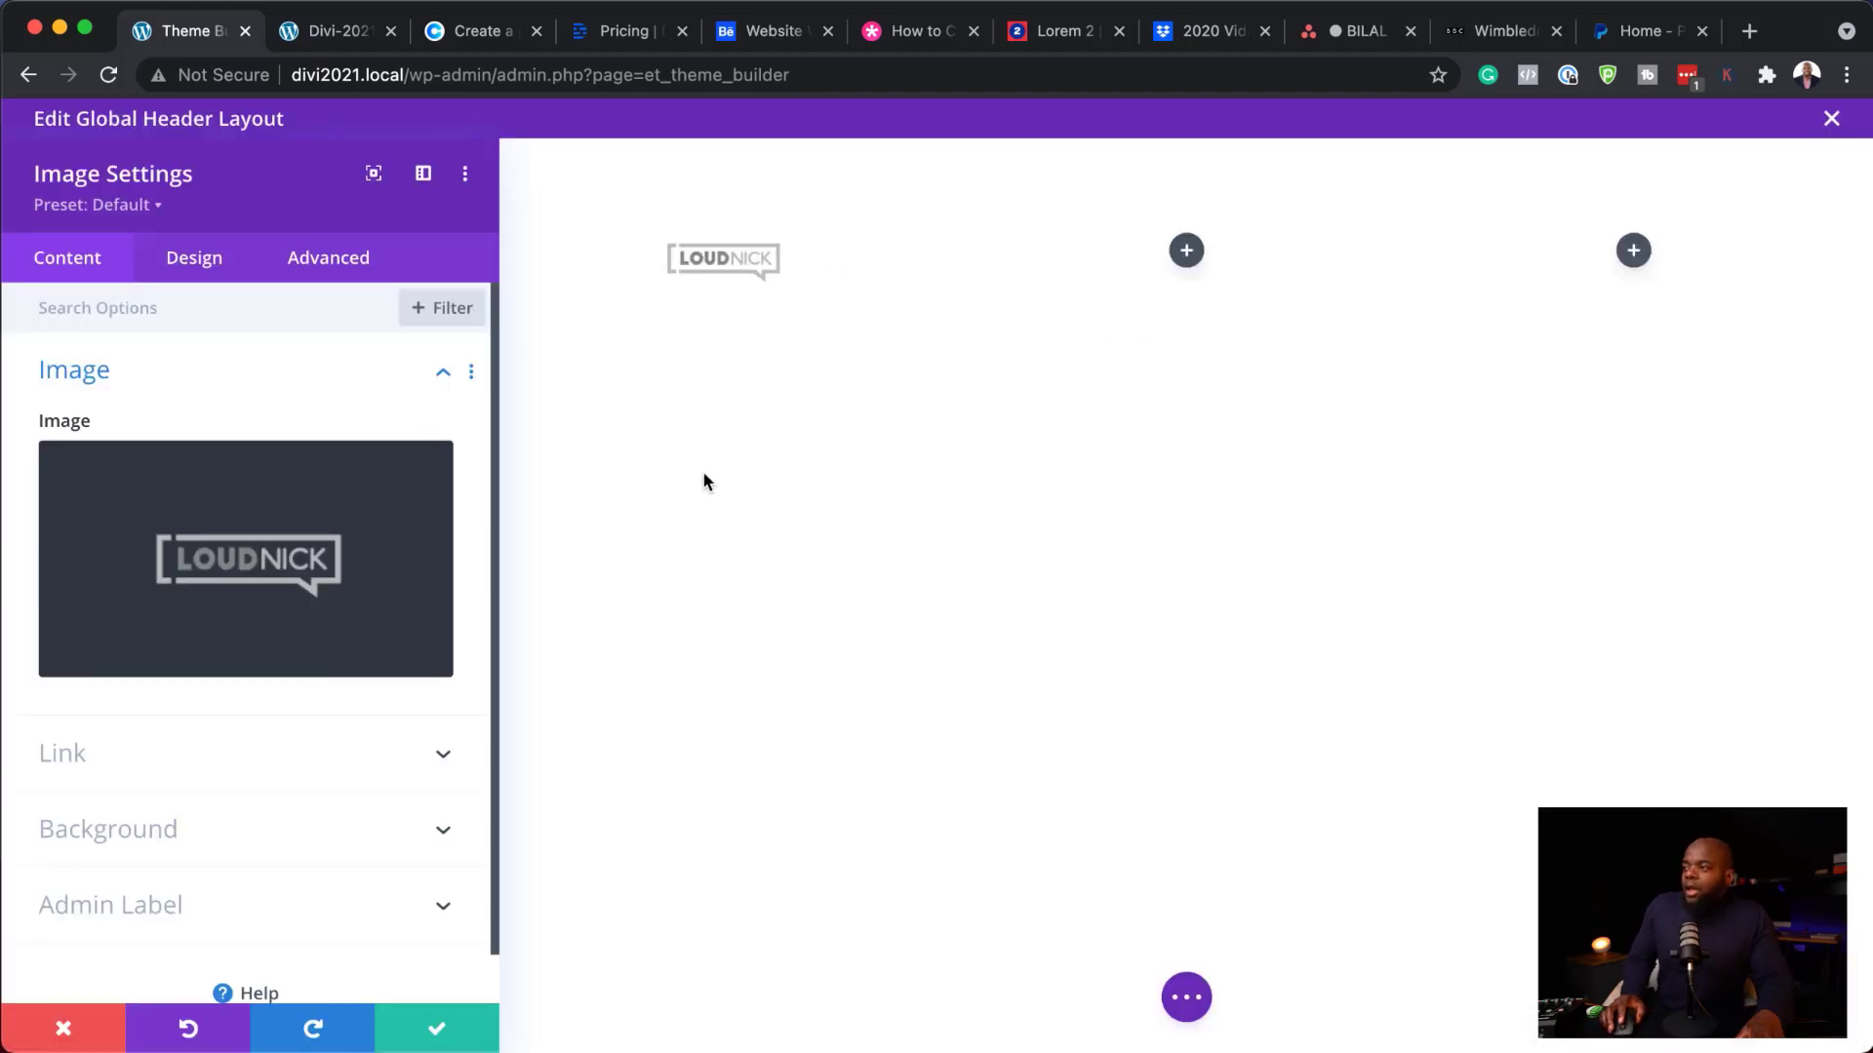
left_click(438, 1035)
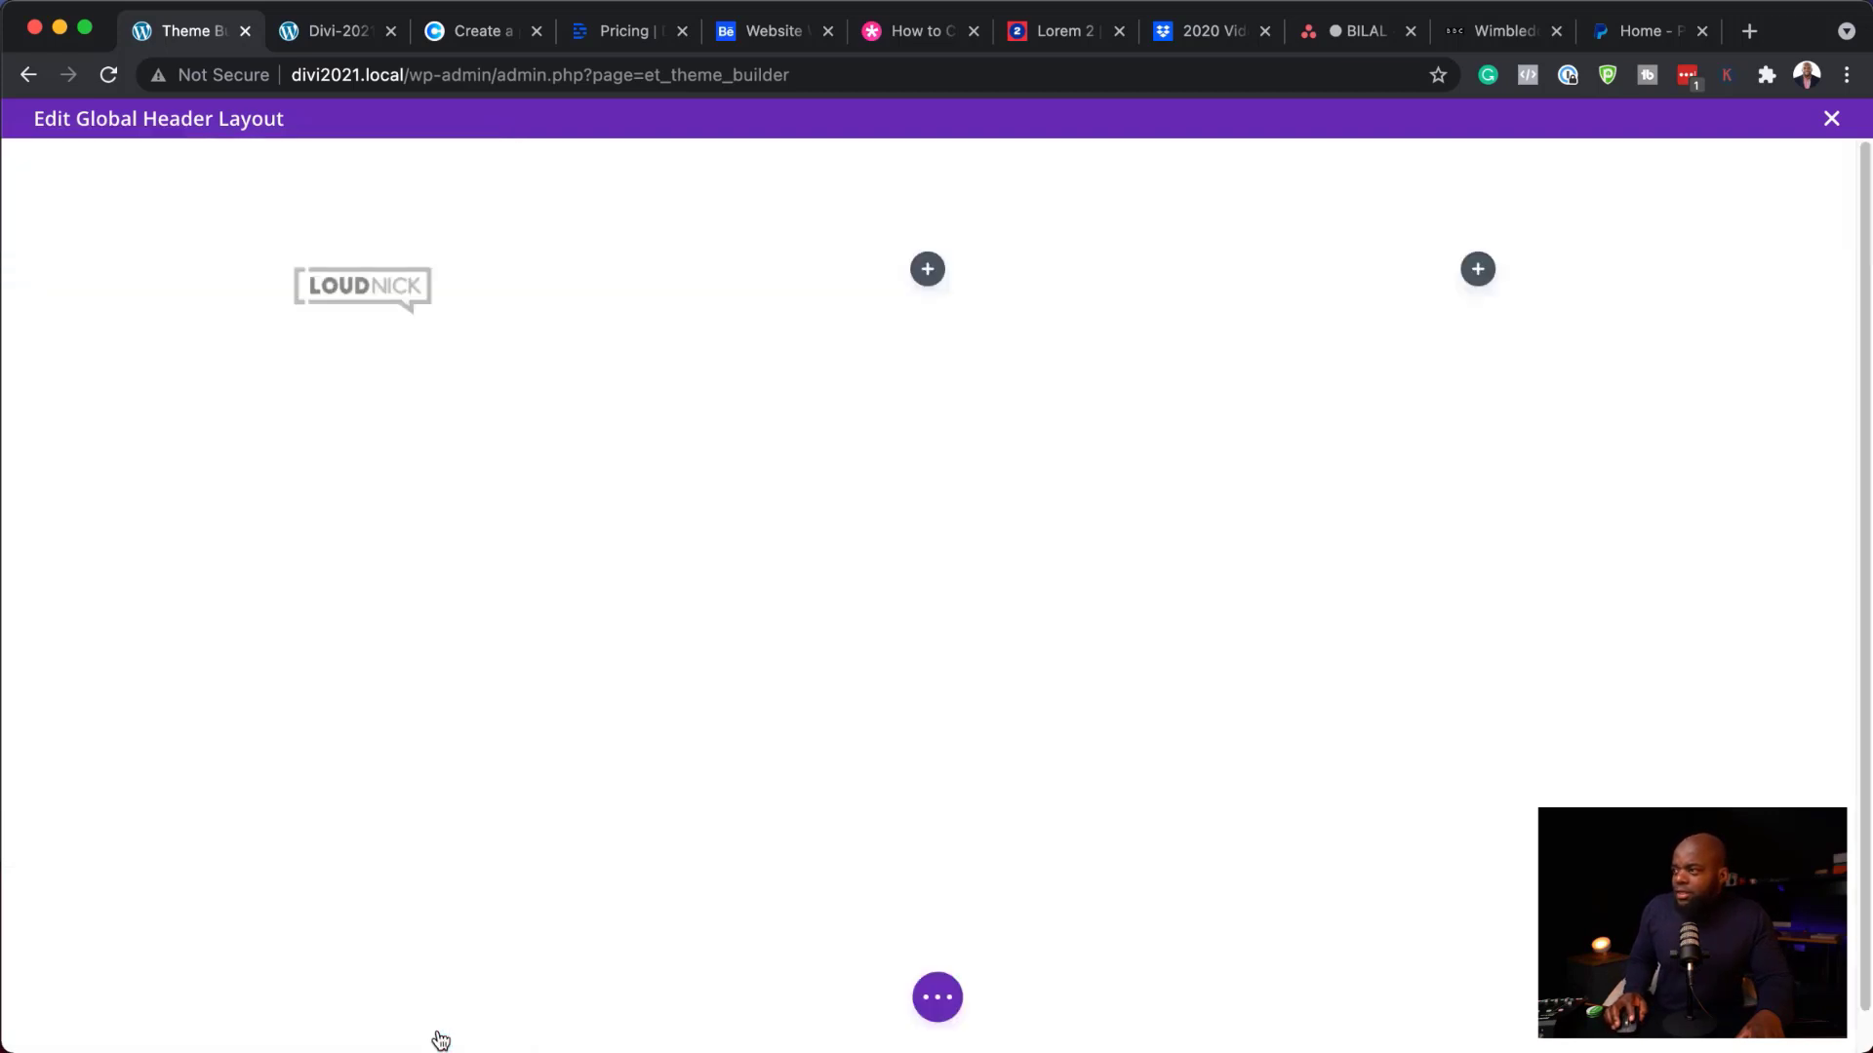
- Insert a Menu module showing Main Menu into the middle column and save its settings
left_click(937, 270)
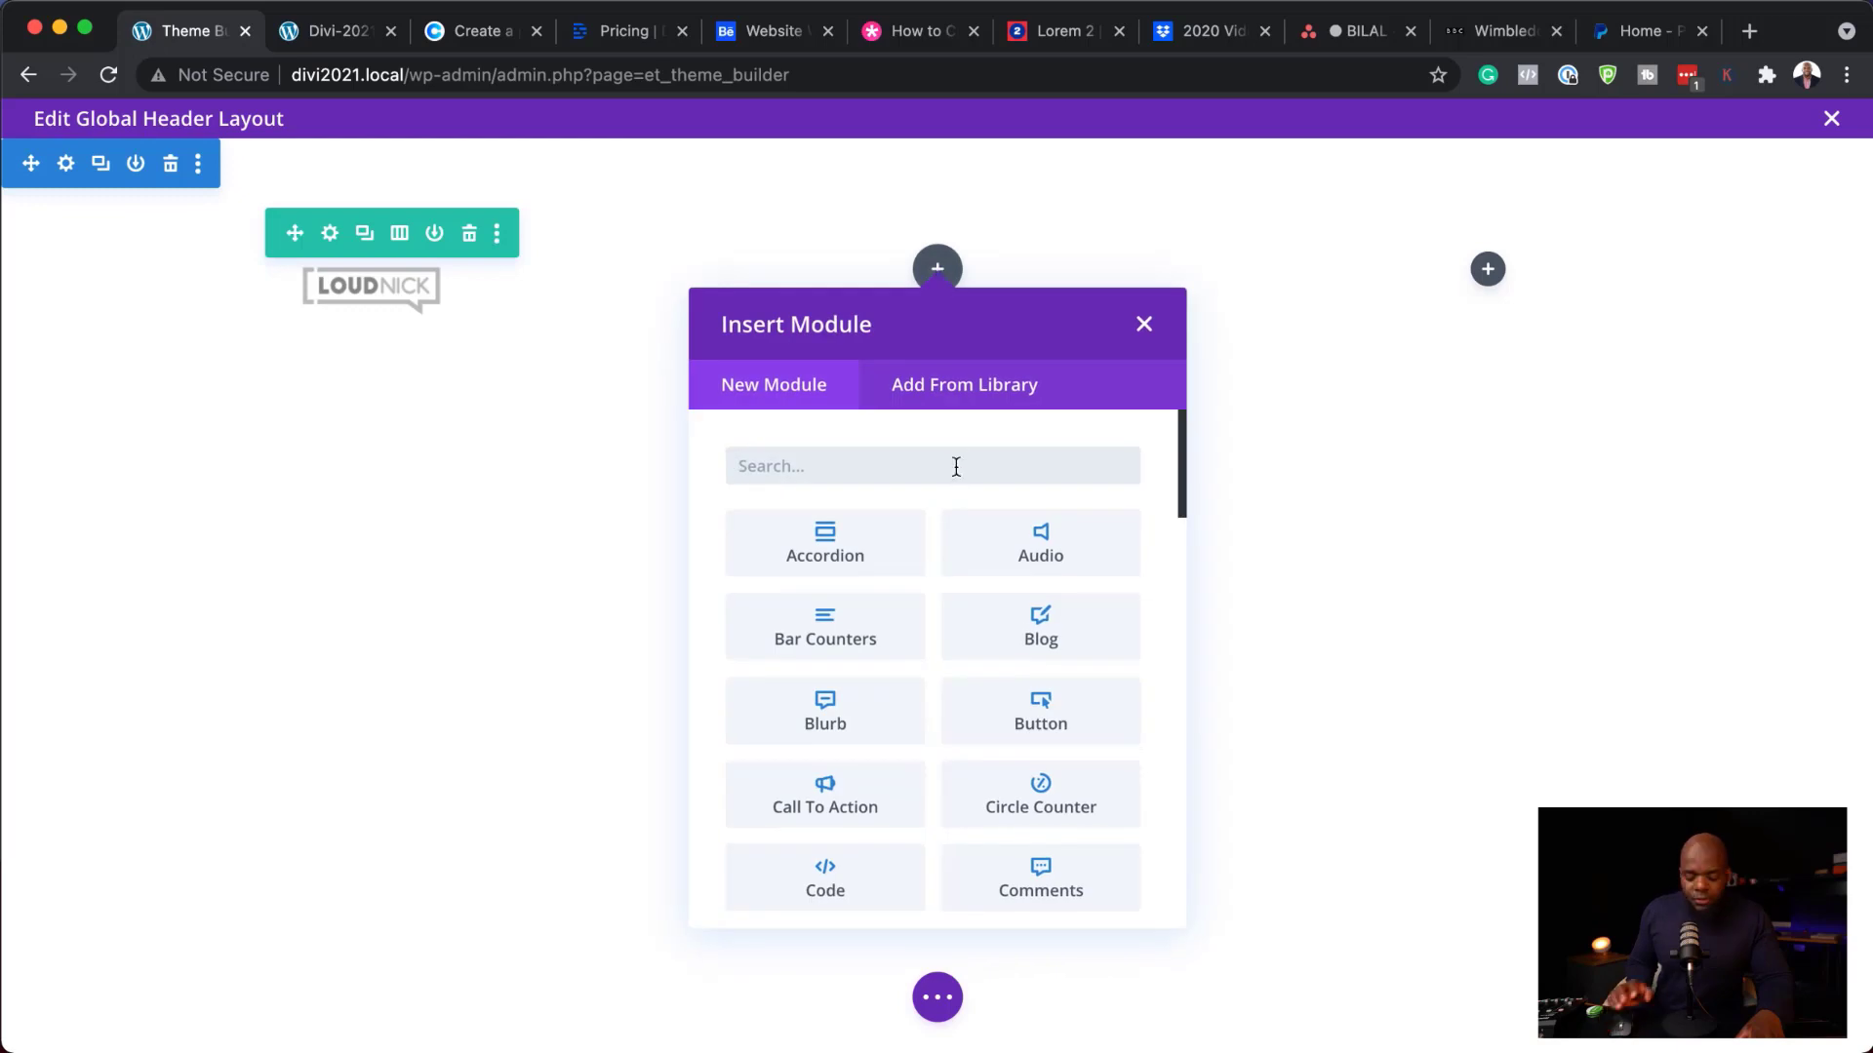
type("men")
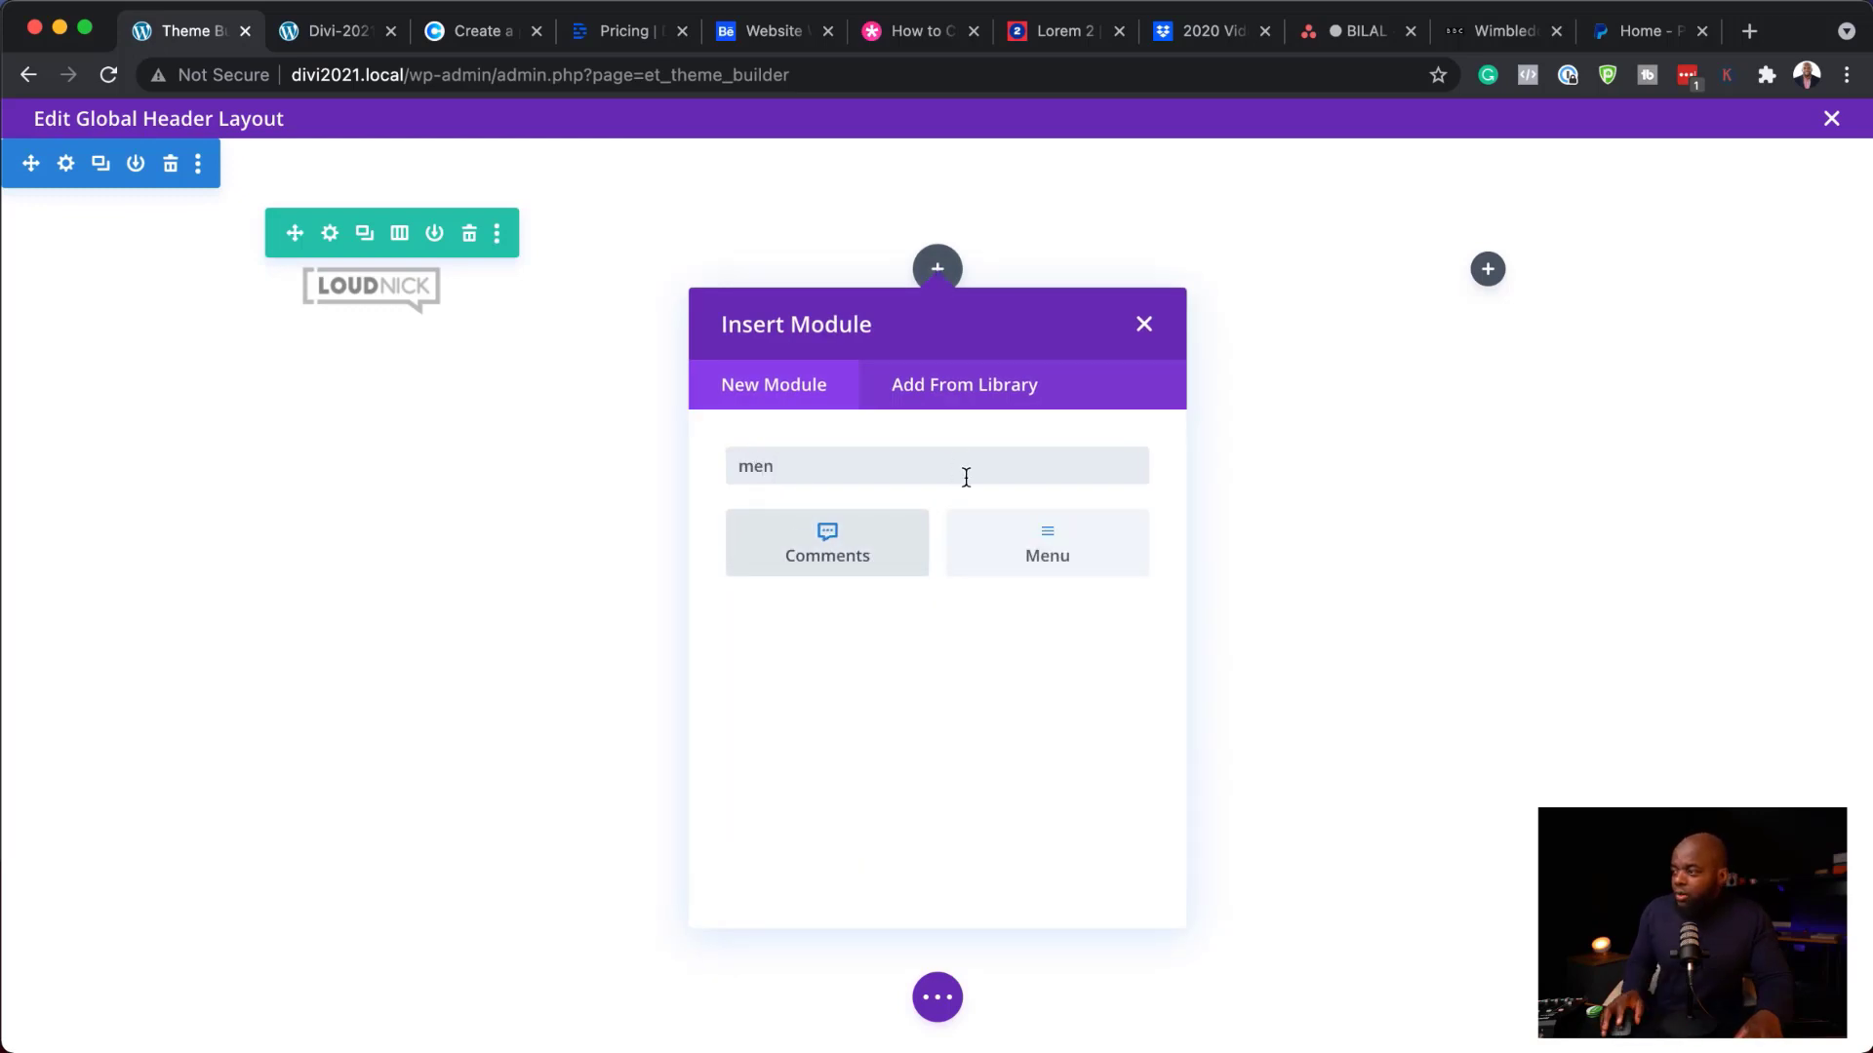
left_click(1068, 549)
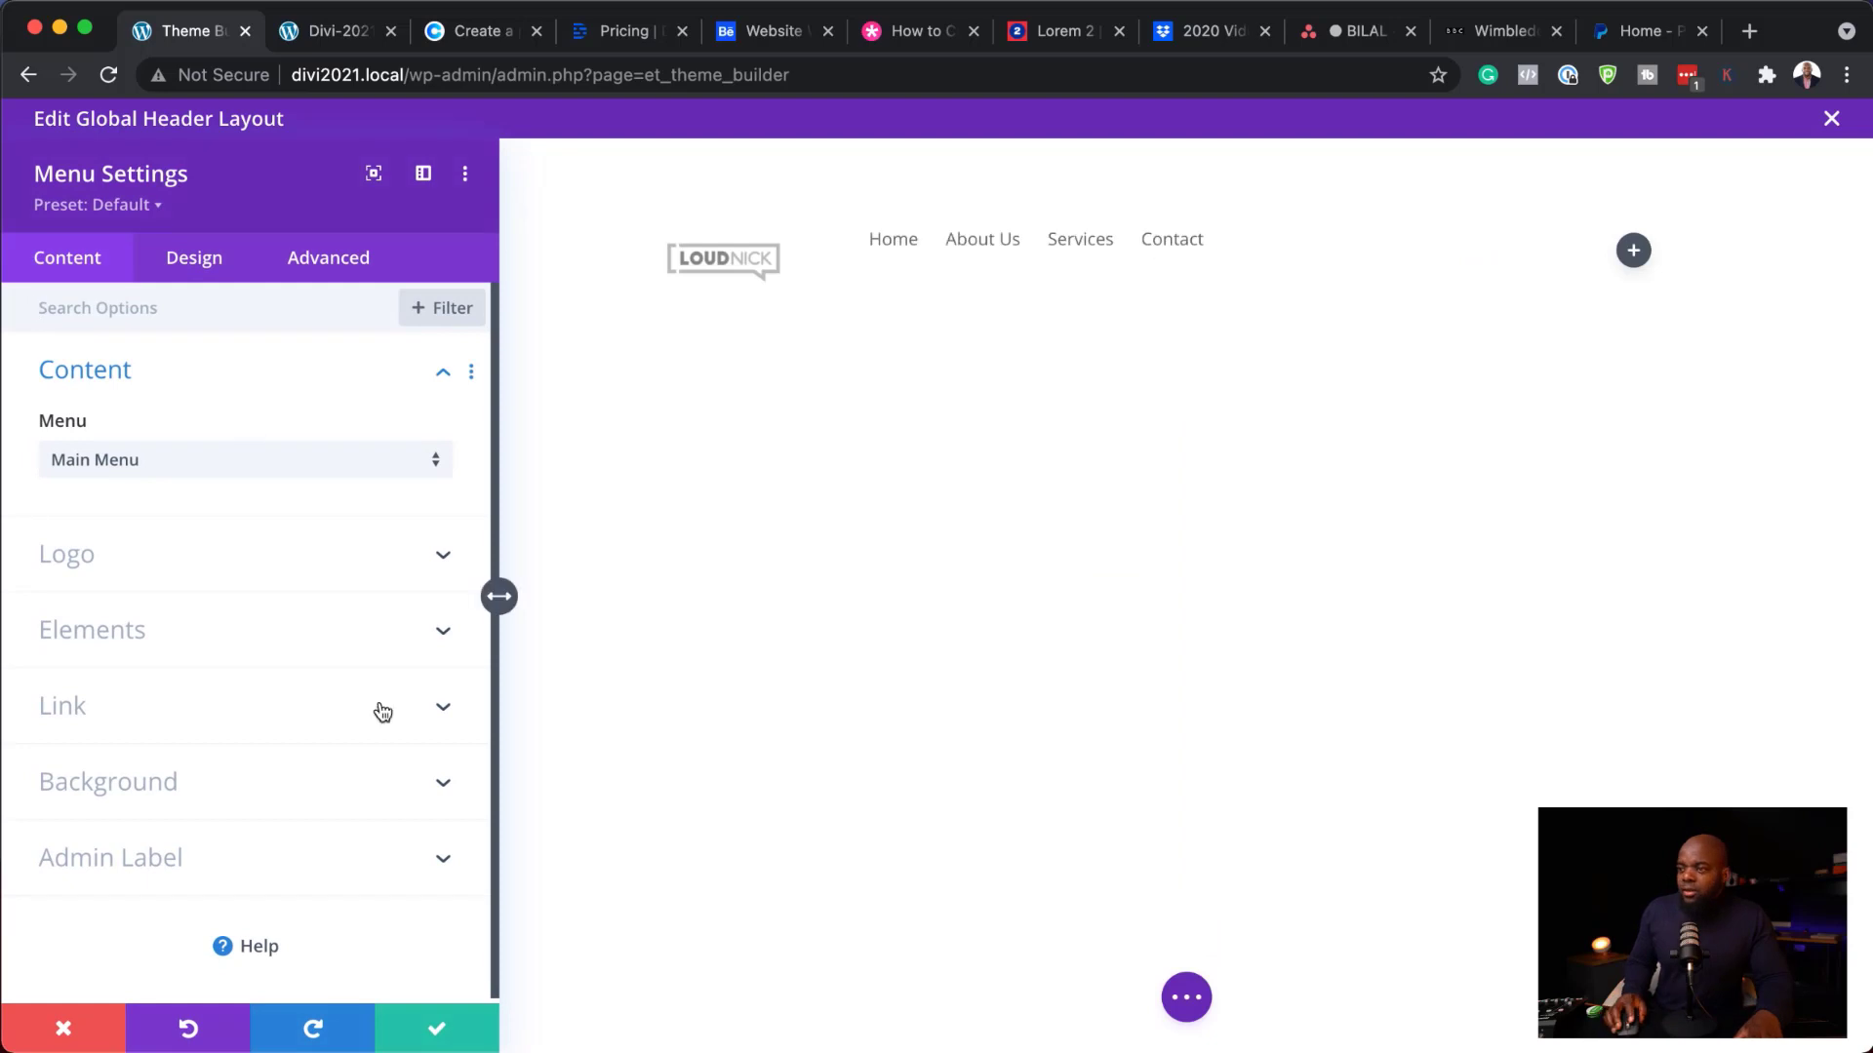
left_click(436, 1029)
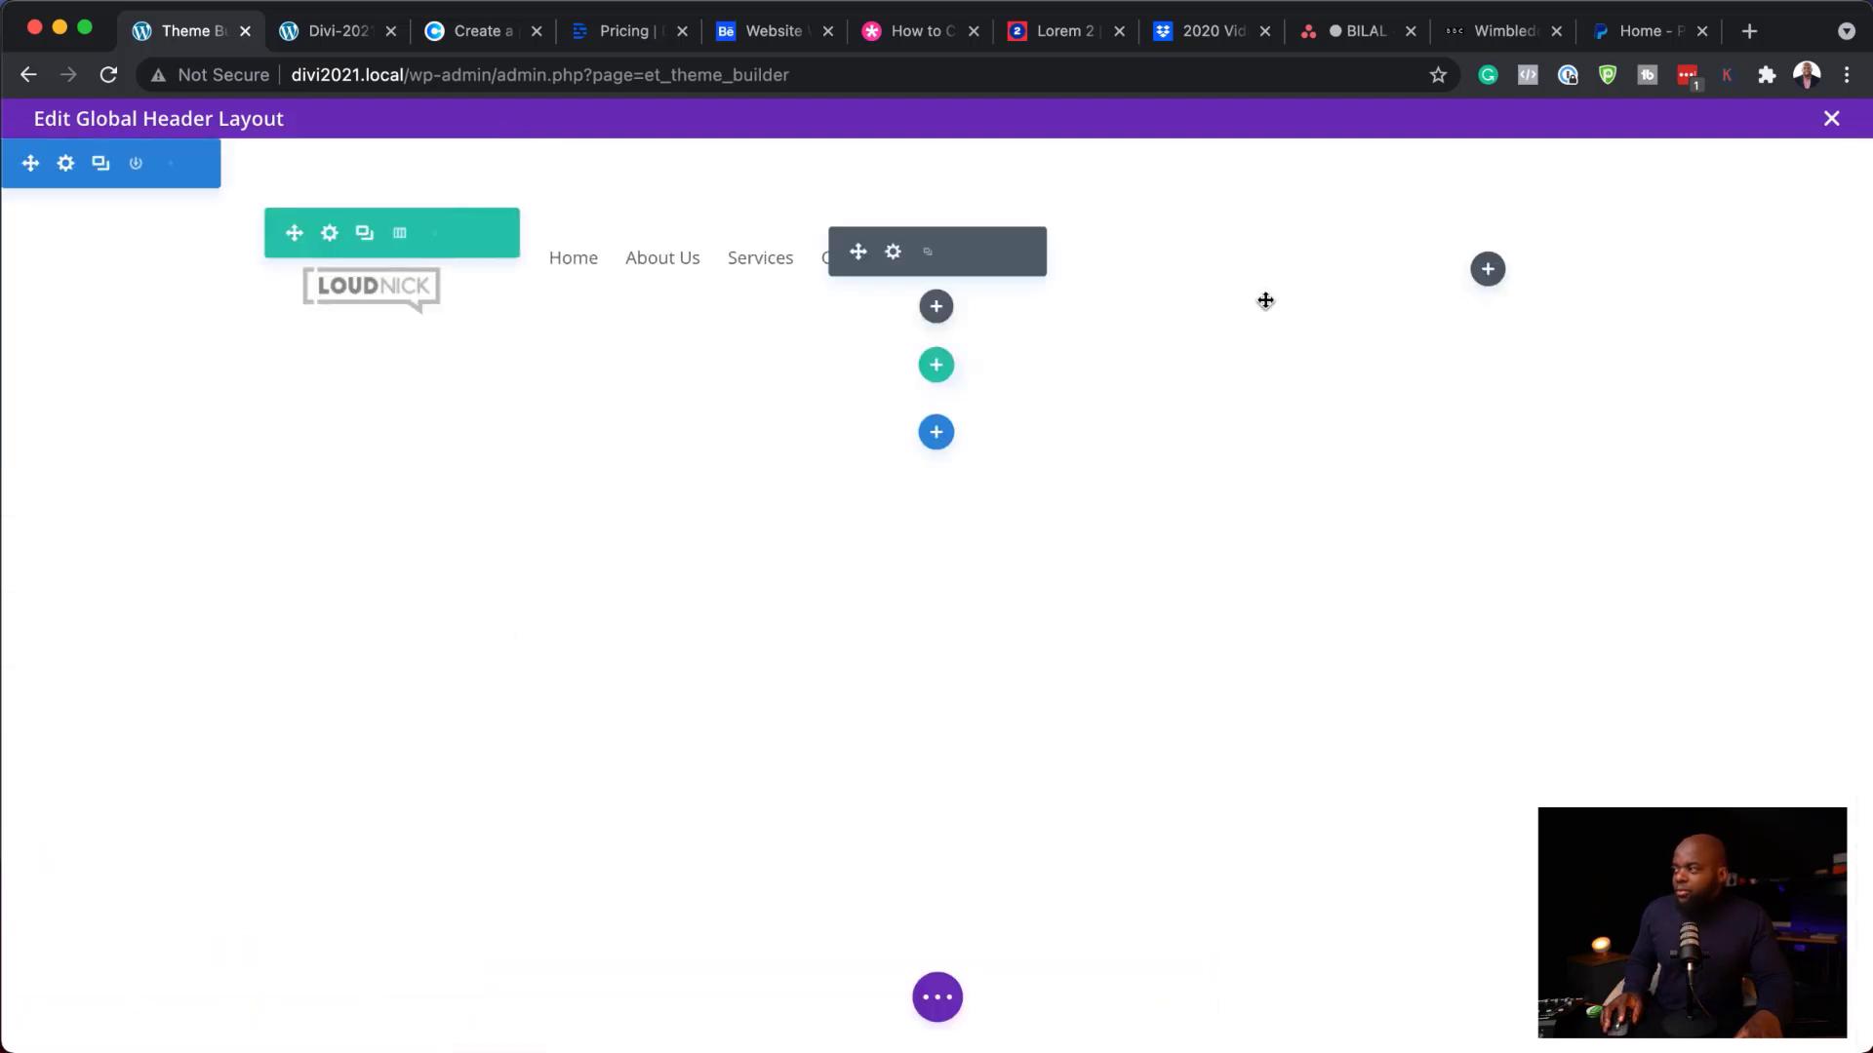
- Insert a Button module into the third column of the header row
left_click(1487, 270)
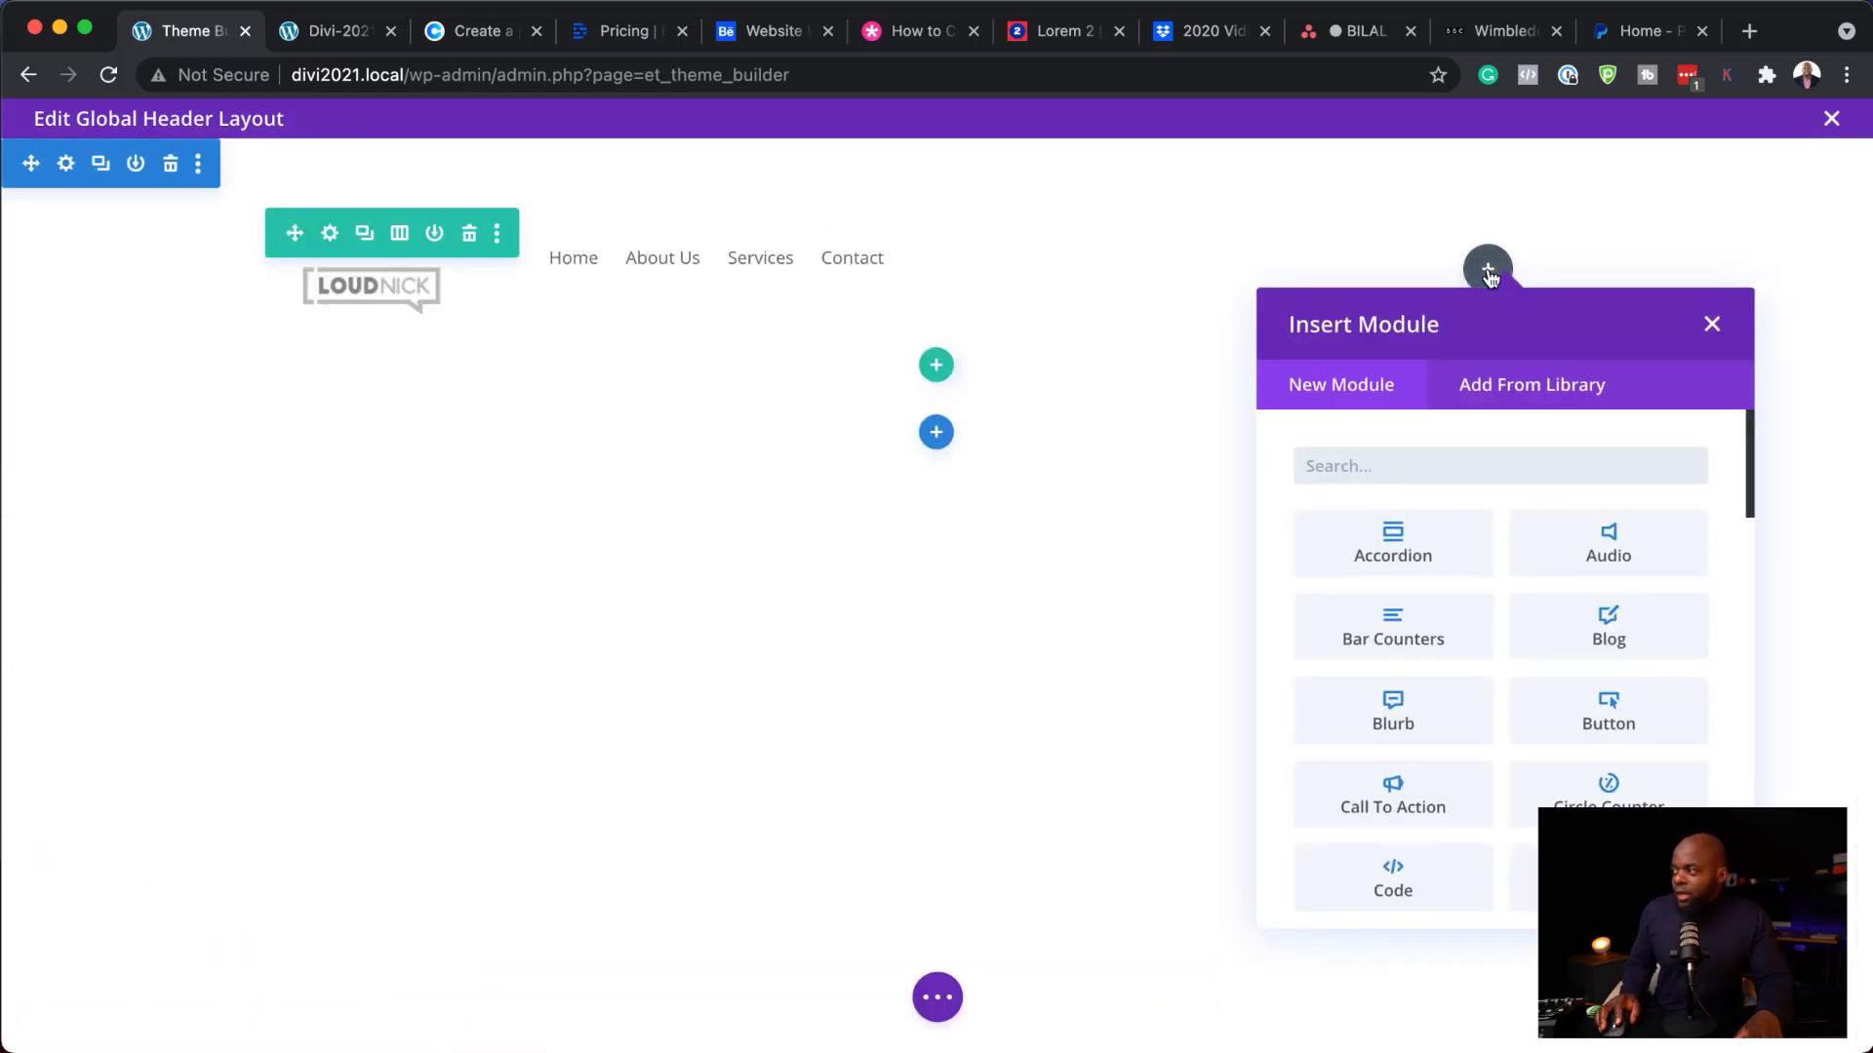
left_click(1390, 470)
type("butt")
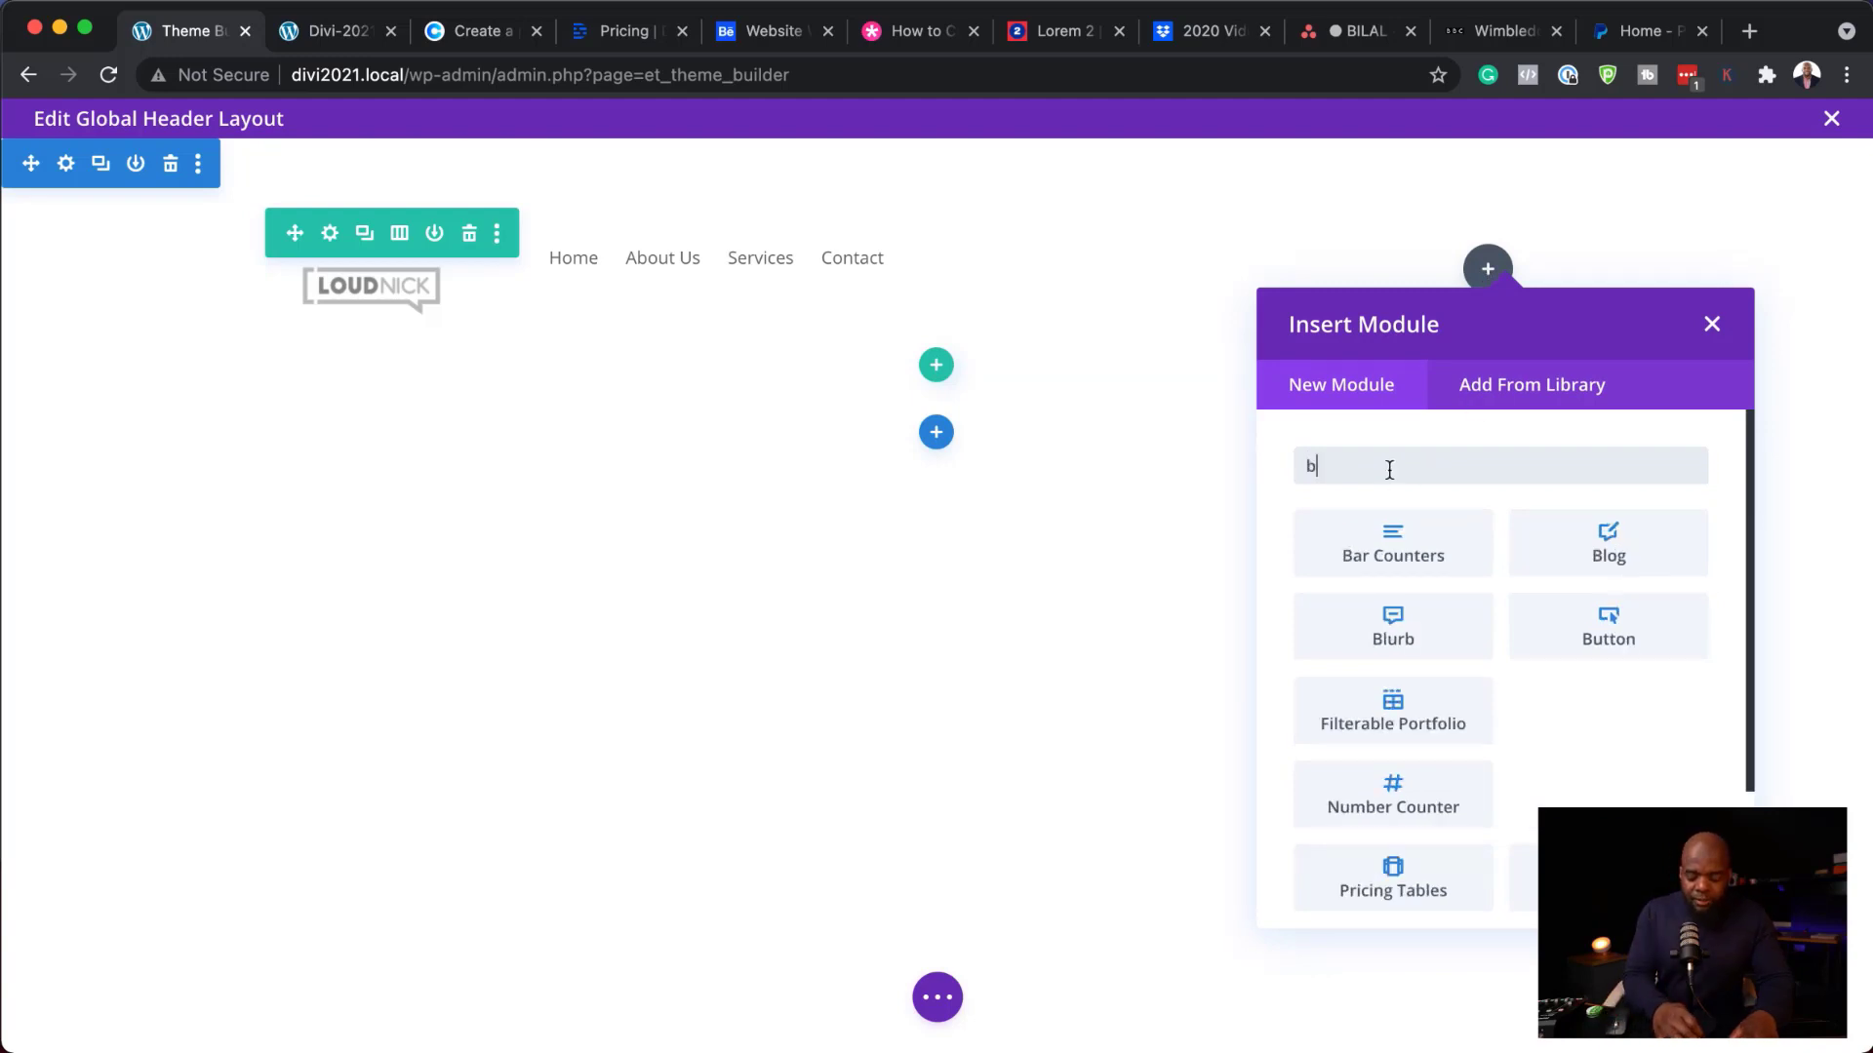
left_click(1440, 564)
- Set the button's text to "download now" and its link URL to "#"
triple_click(298, 459)
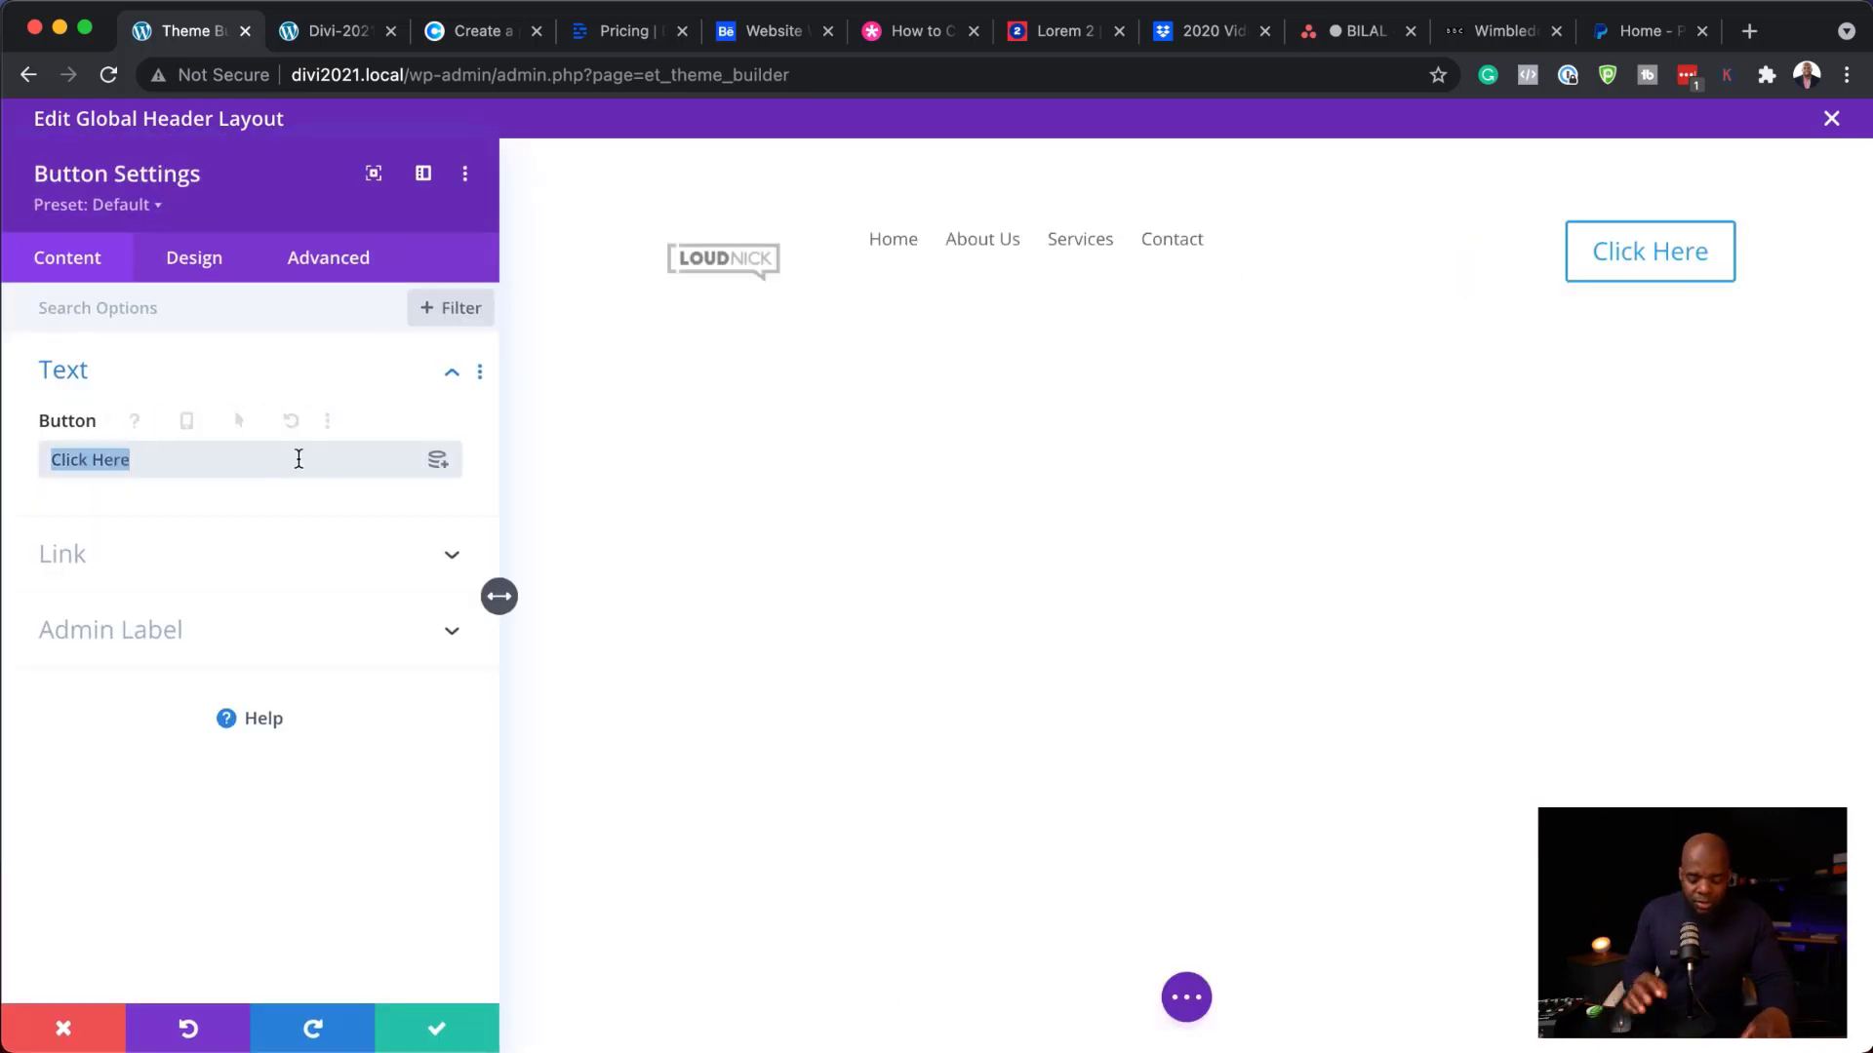
type("download now")
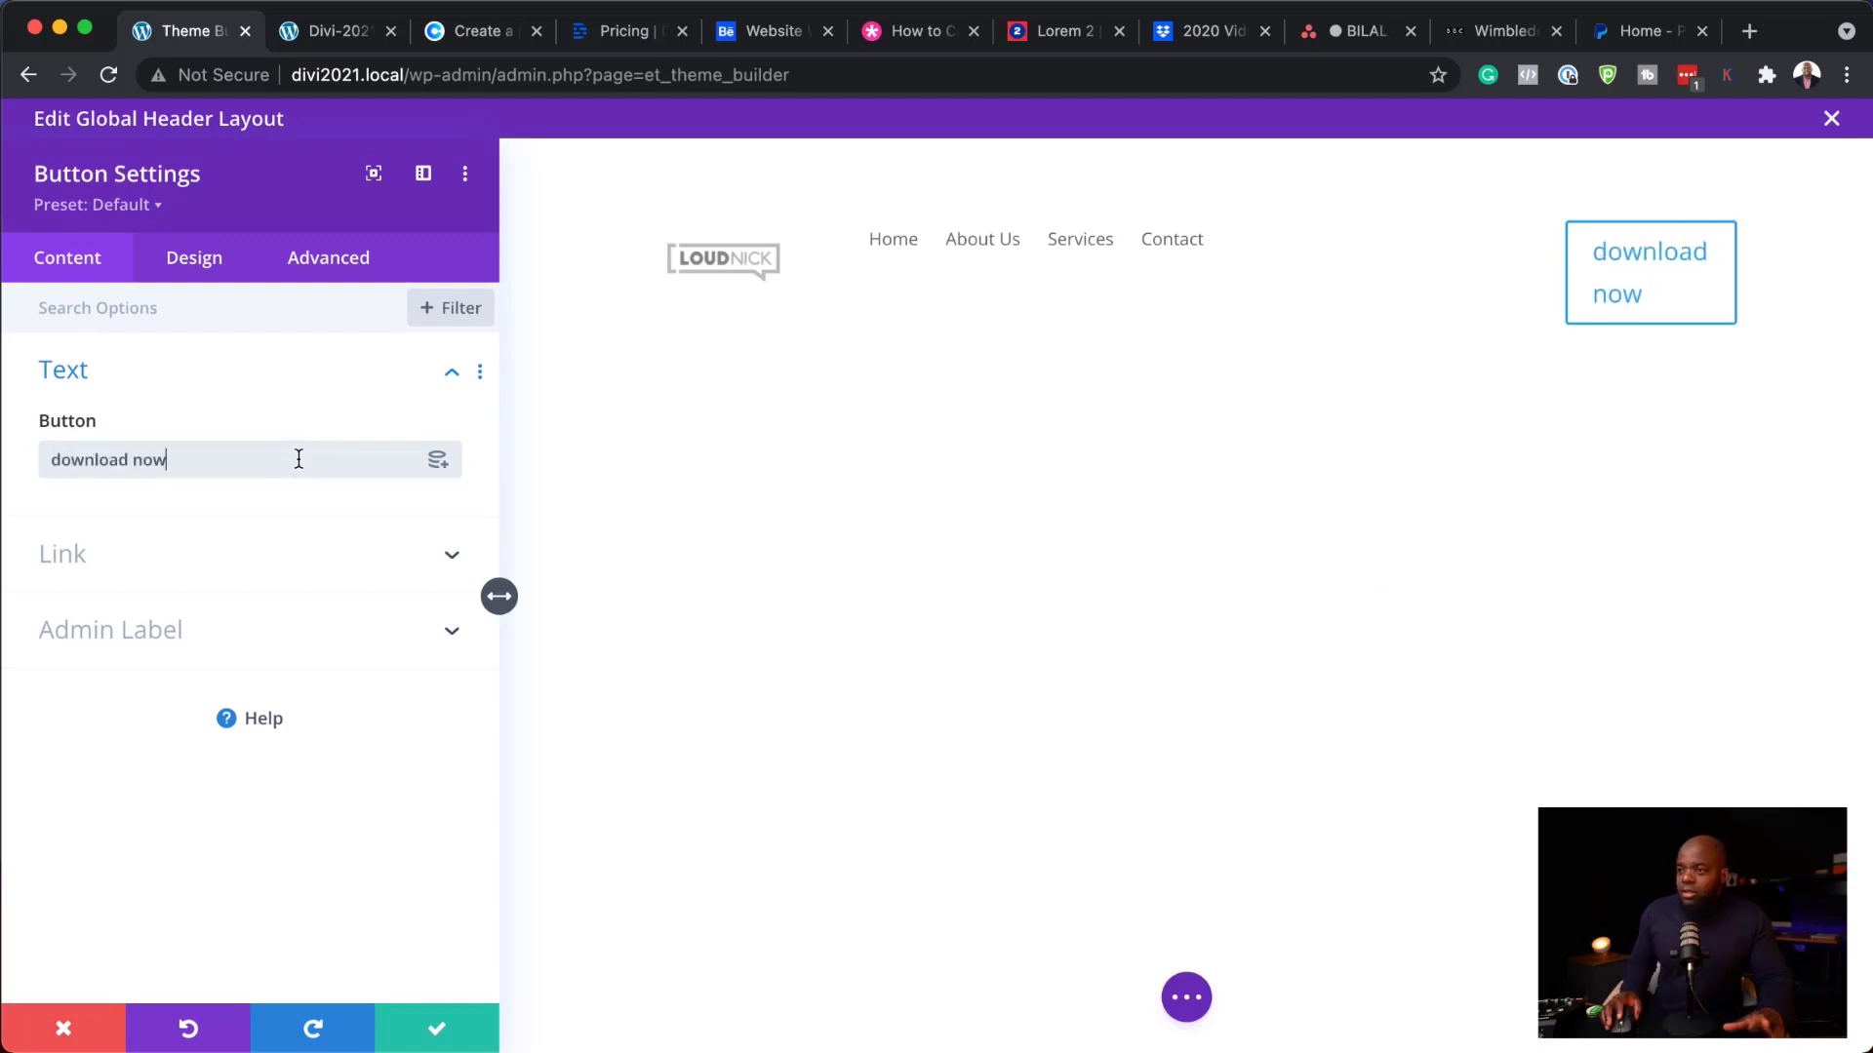
left_click(102, 557)
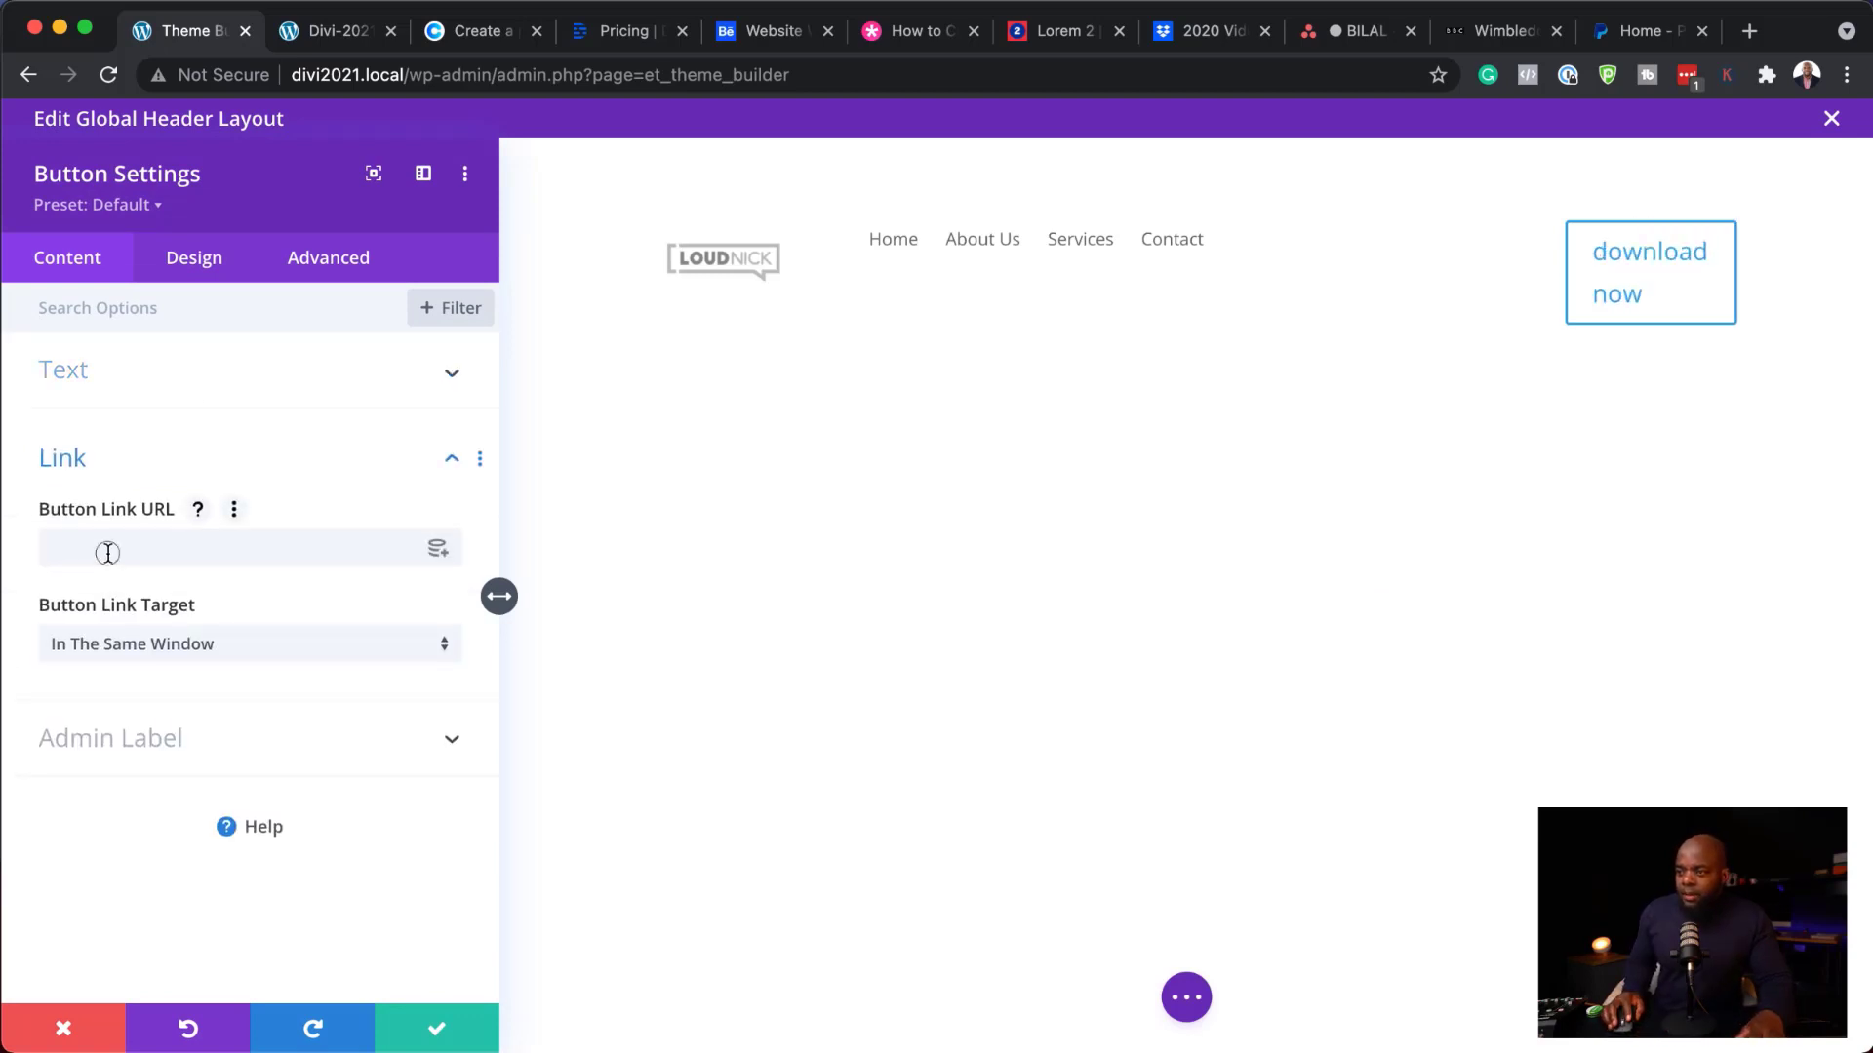
left_click(108, 542)
type("#")
- Set the button's alignment to center in its design settings
left_click(214, 271)
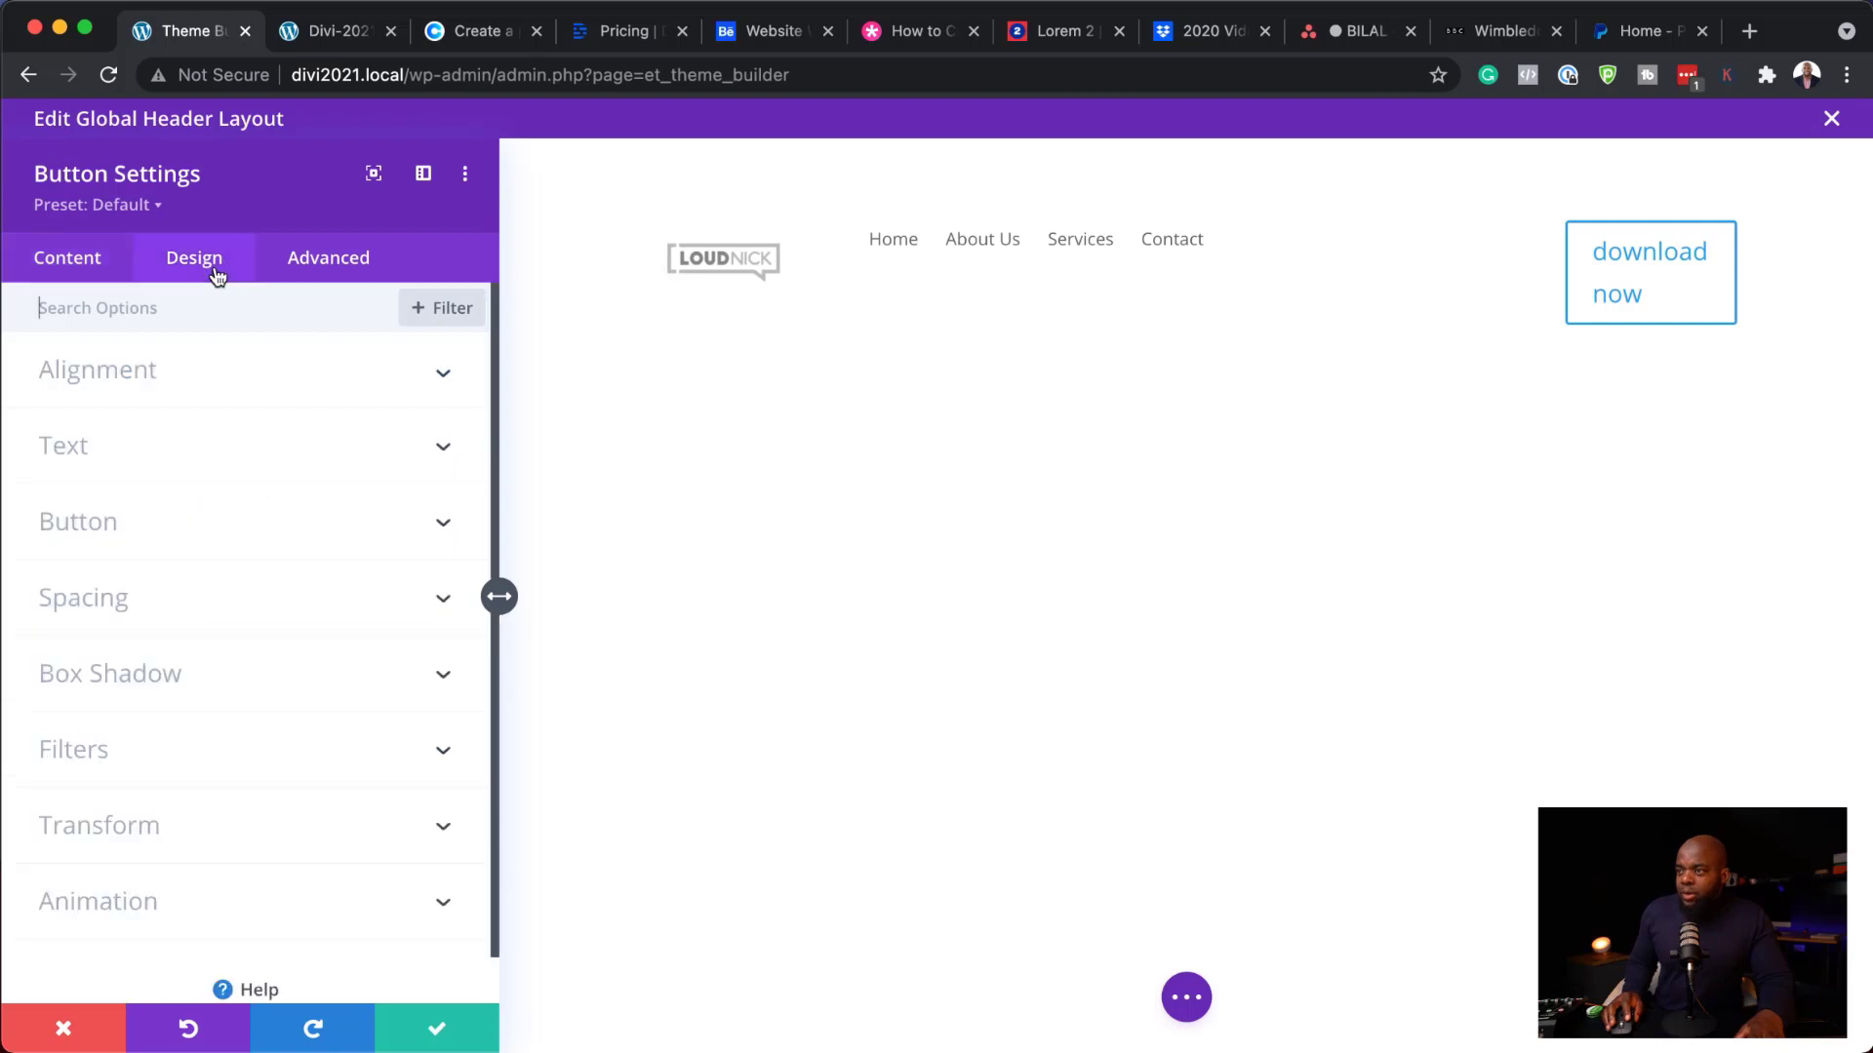
left_click(164, 379)
left_click(240, 463)
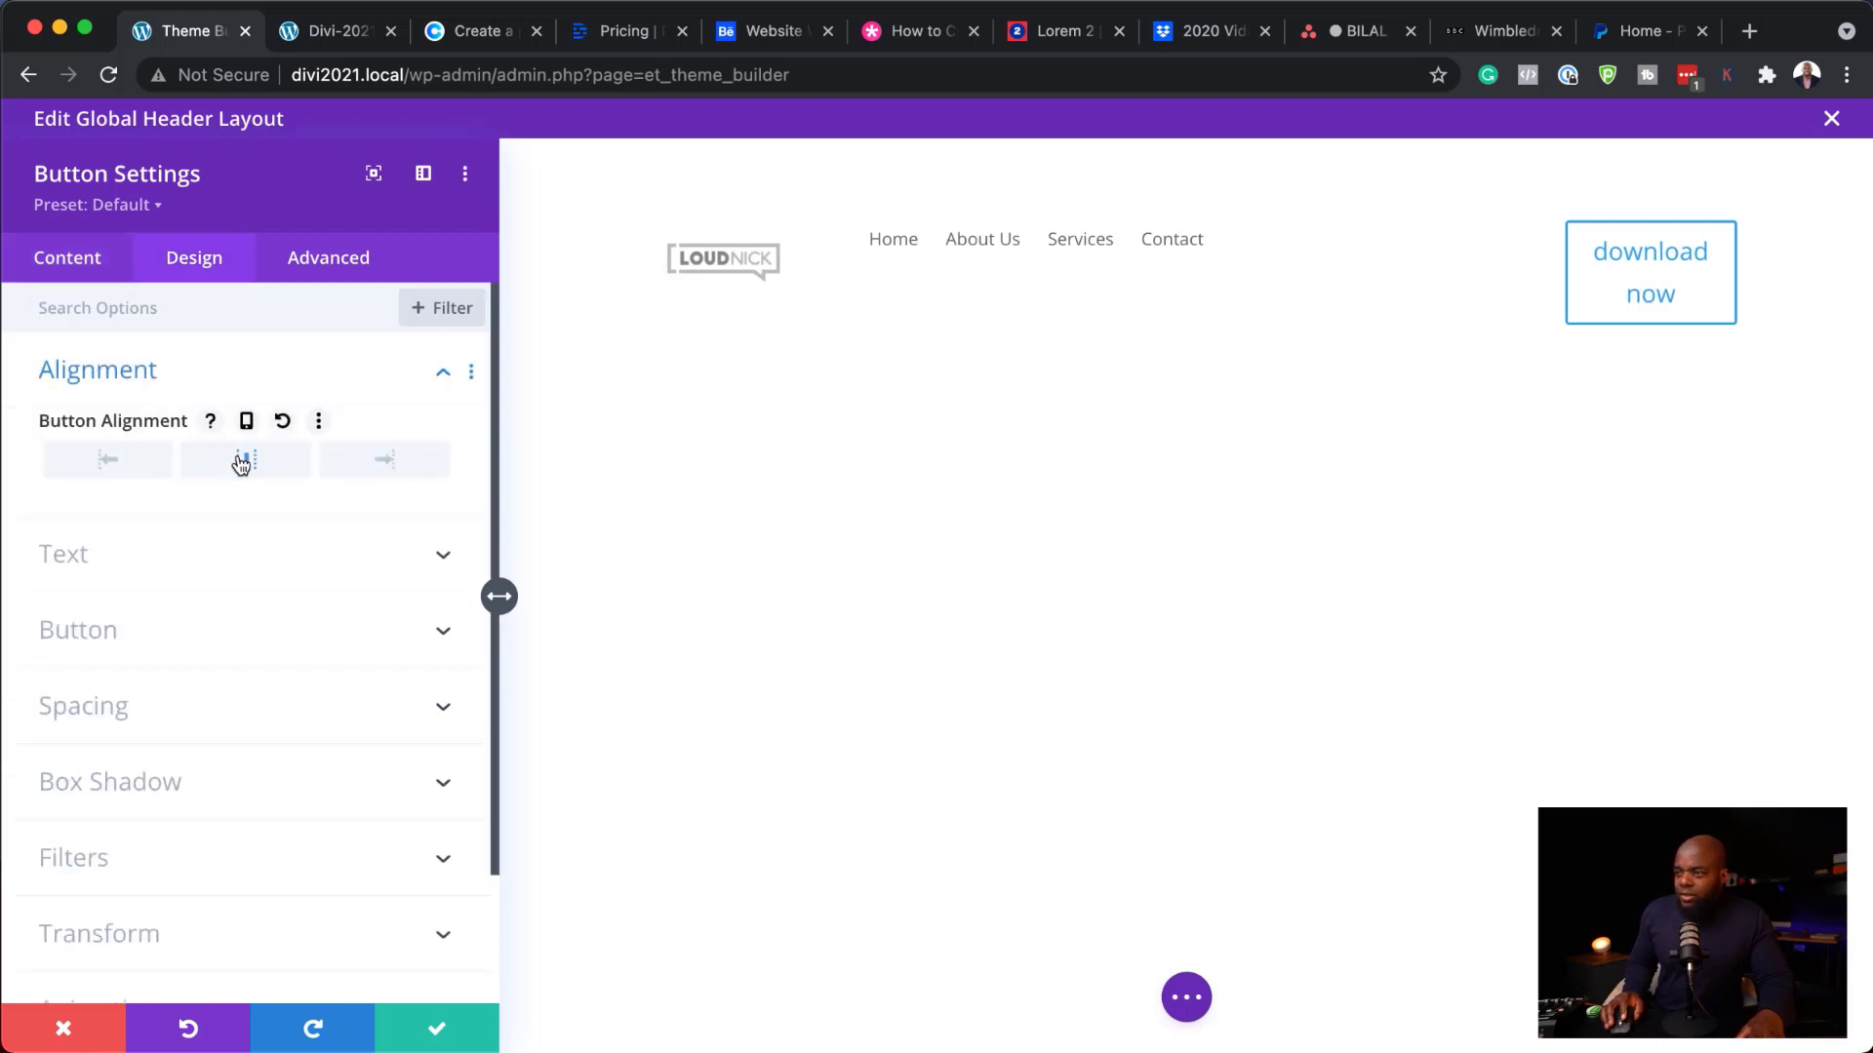
- Enable custom styles for the button and set its text size to 13px
left_click(125, 630)
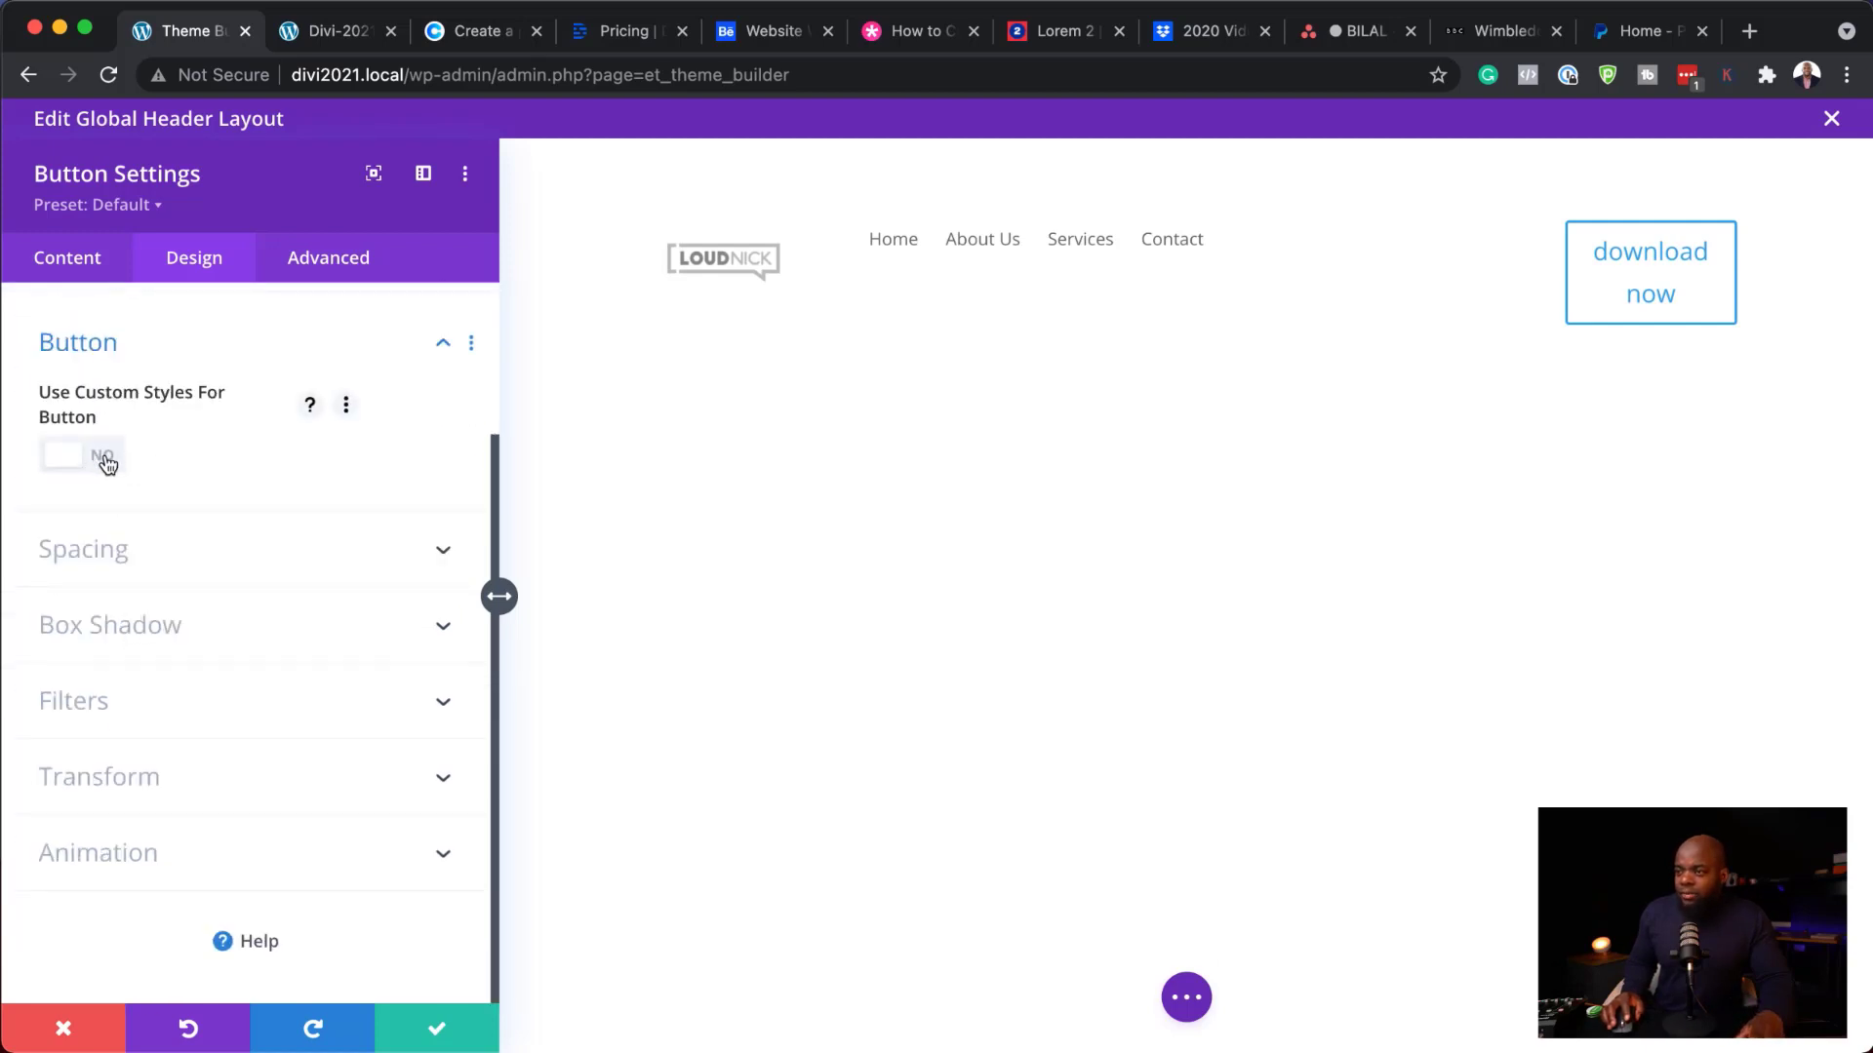
left_click(106, 465)
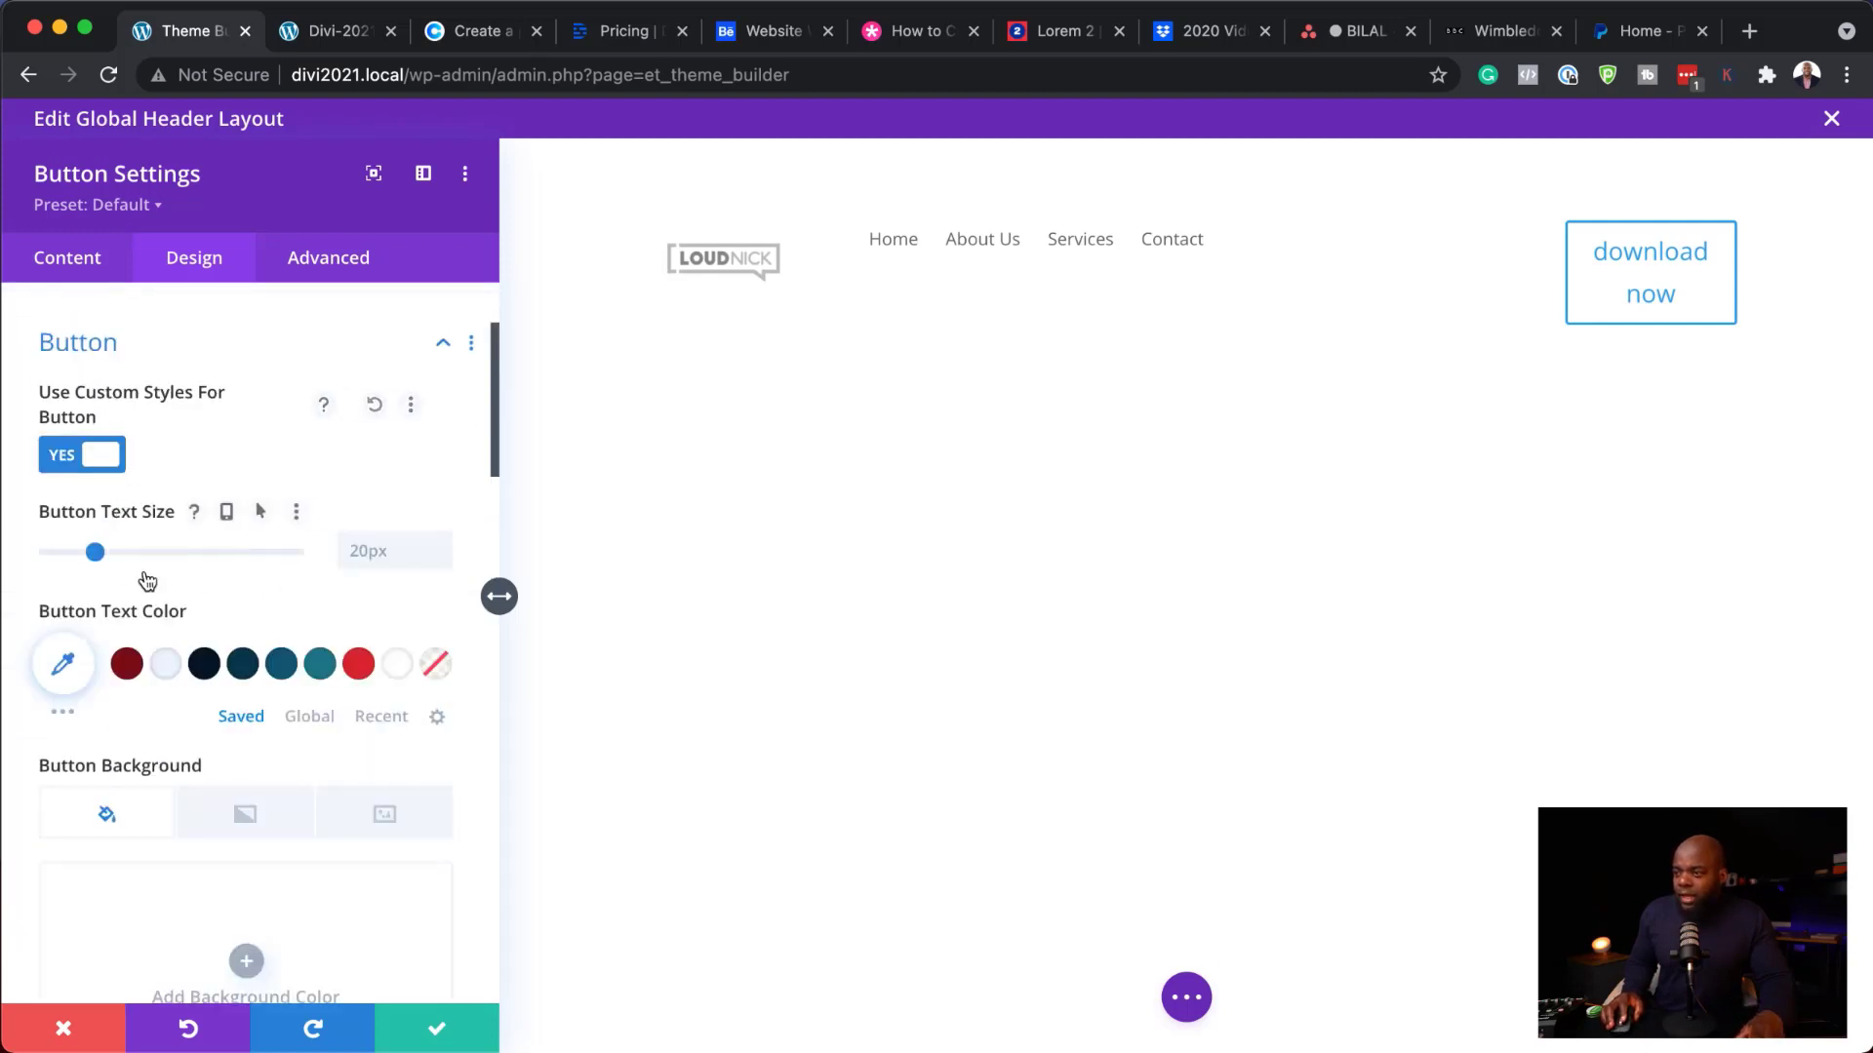
left_click_drag(95, 552, 79, 561)
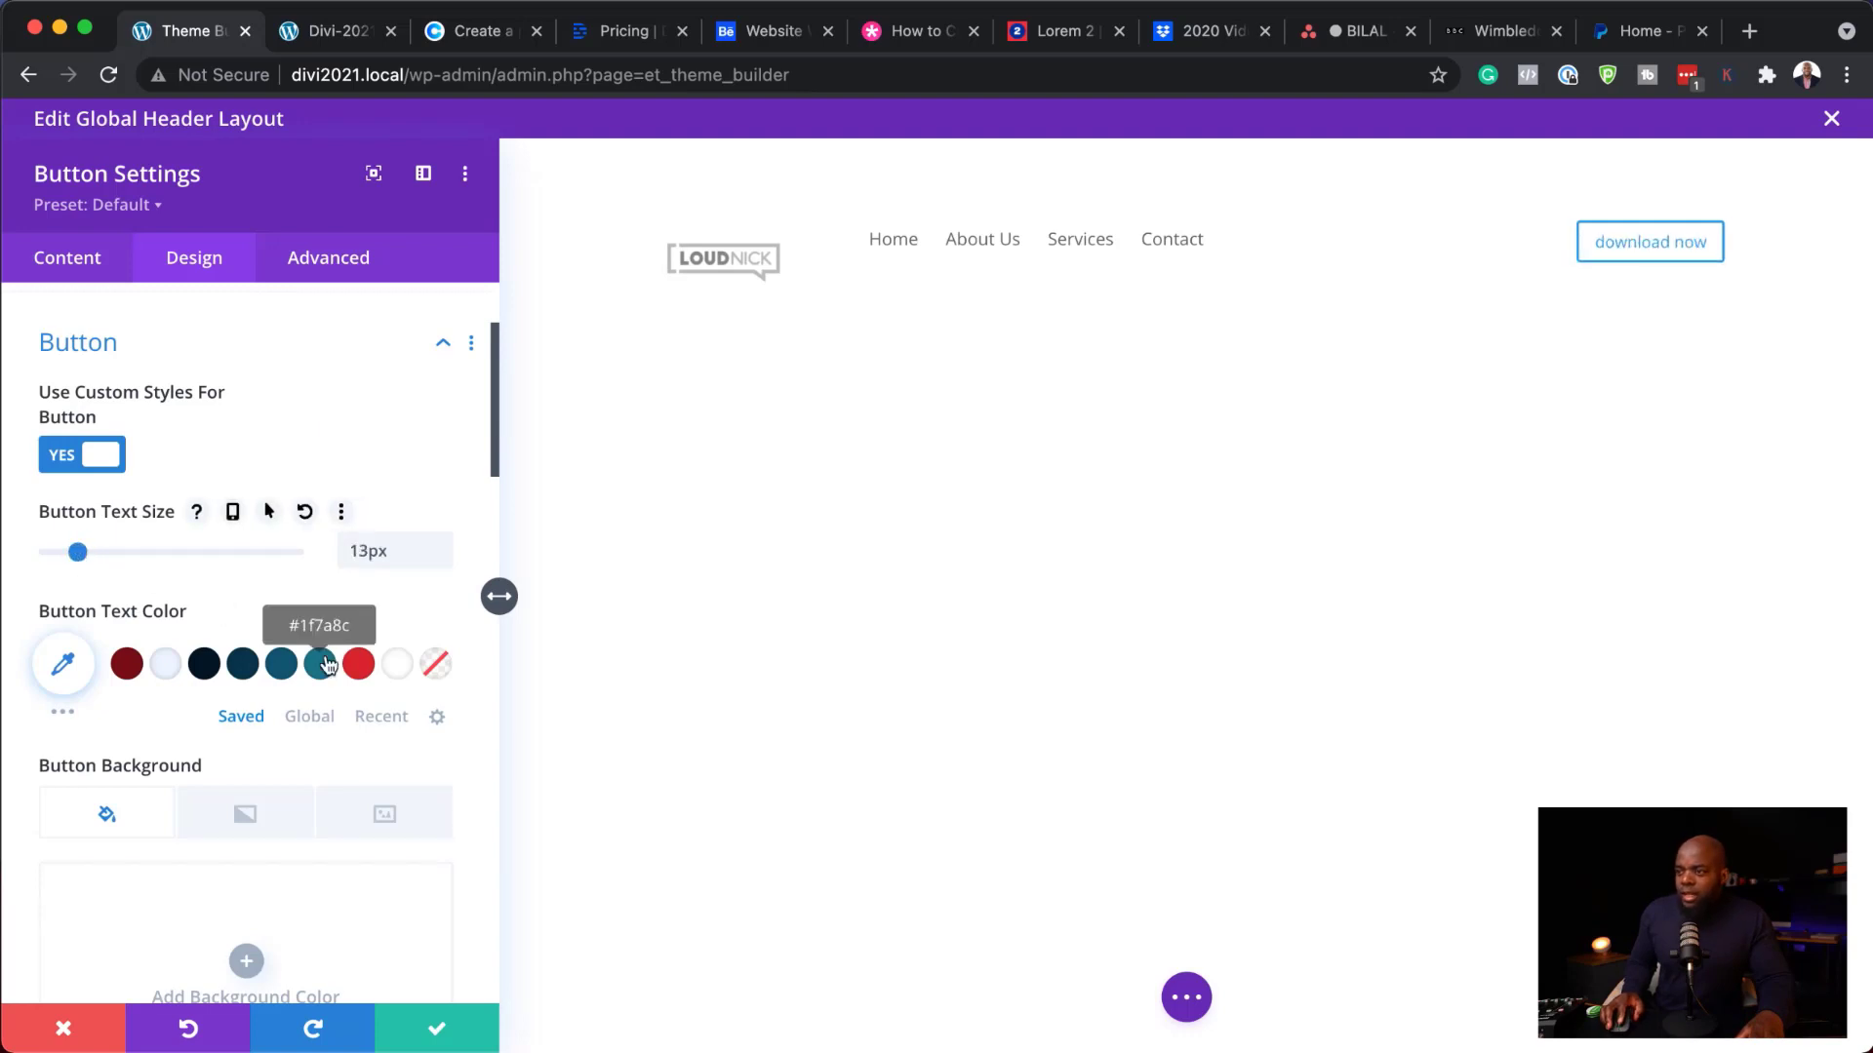
- Set the button's background color to the saved red #de2b34
scroll(322, 663, "down", 3)
scroll(302, 717, "down", 3)
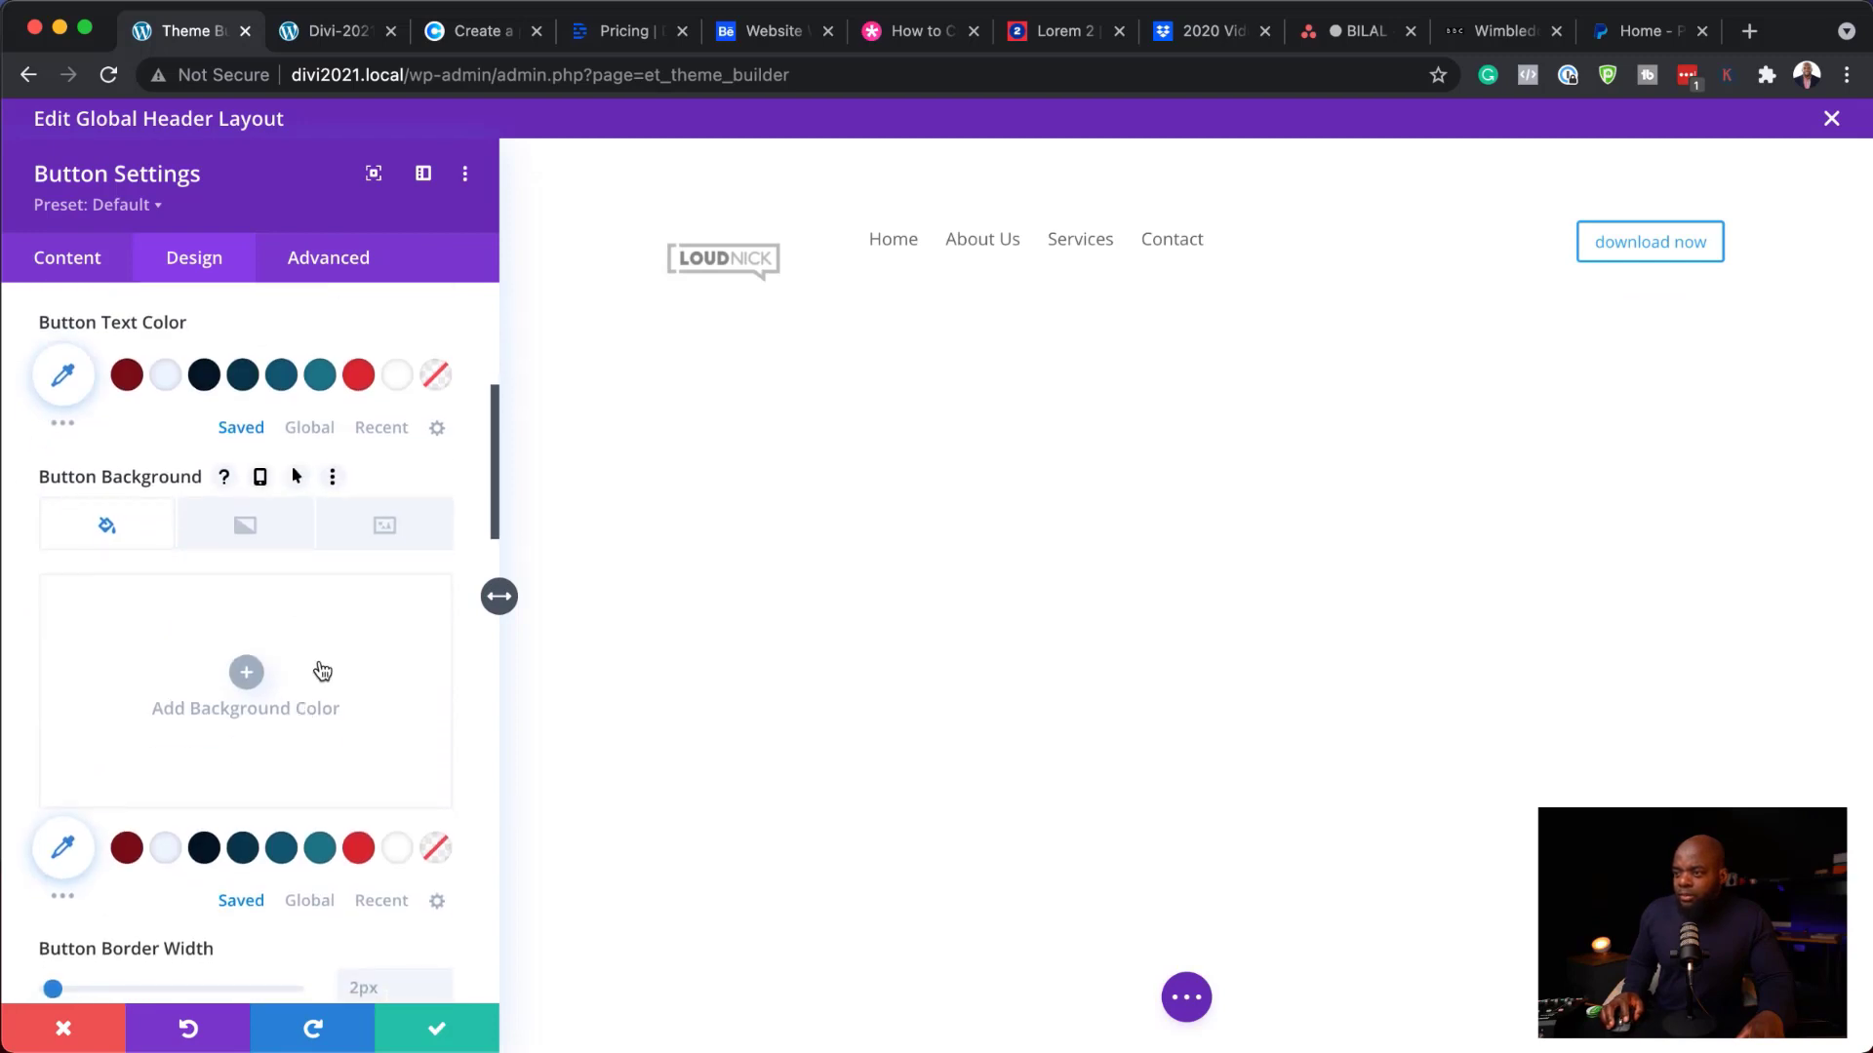
left_click(322, 671)
left_click(435, 850)
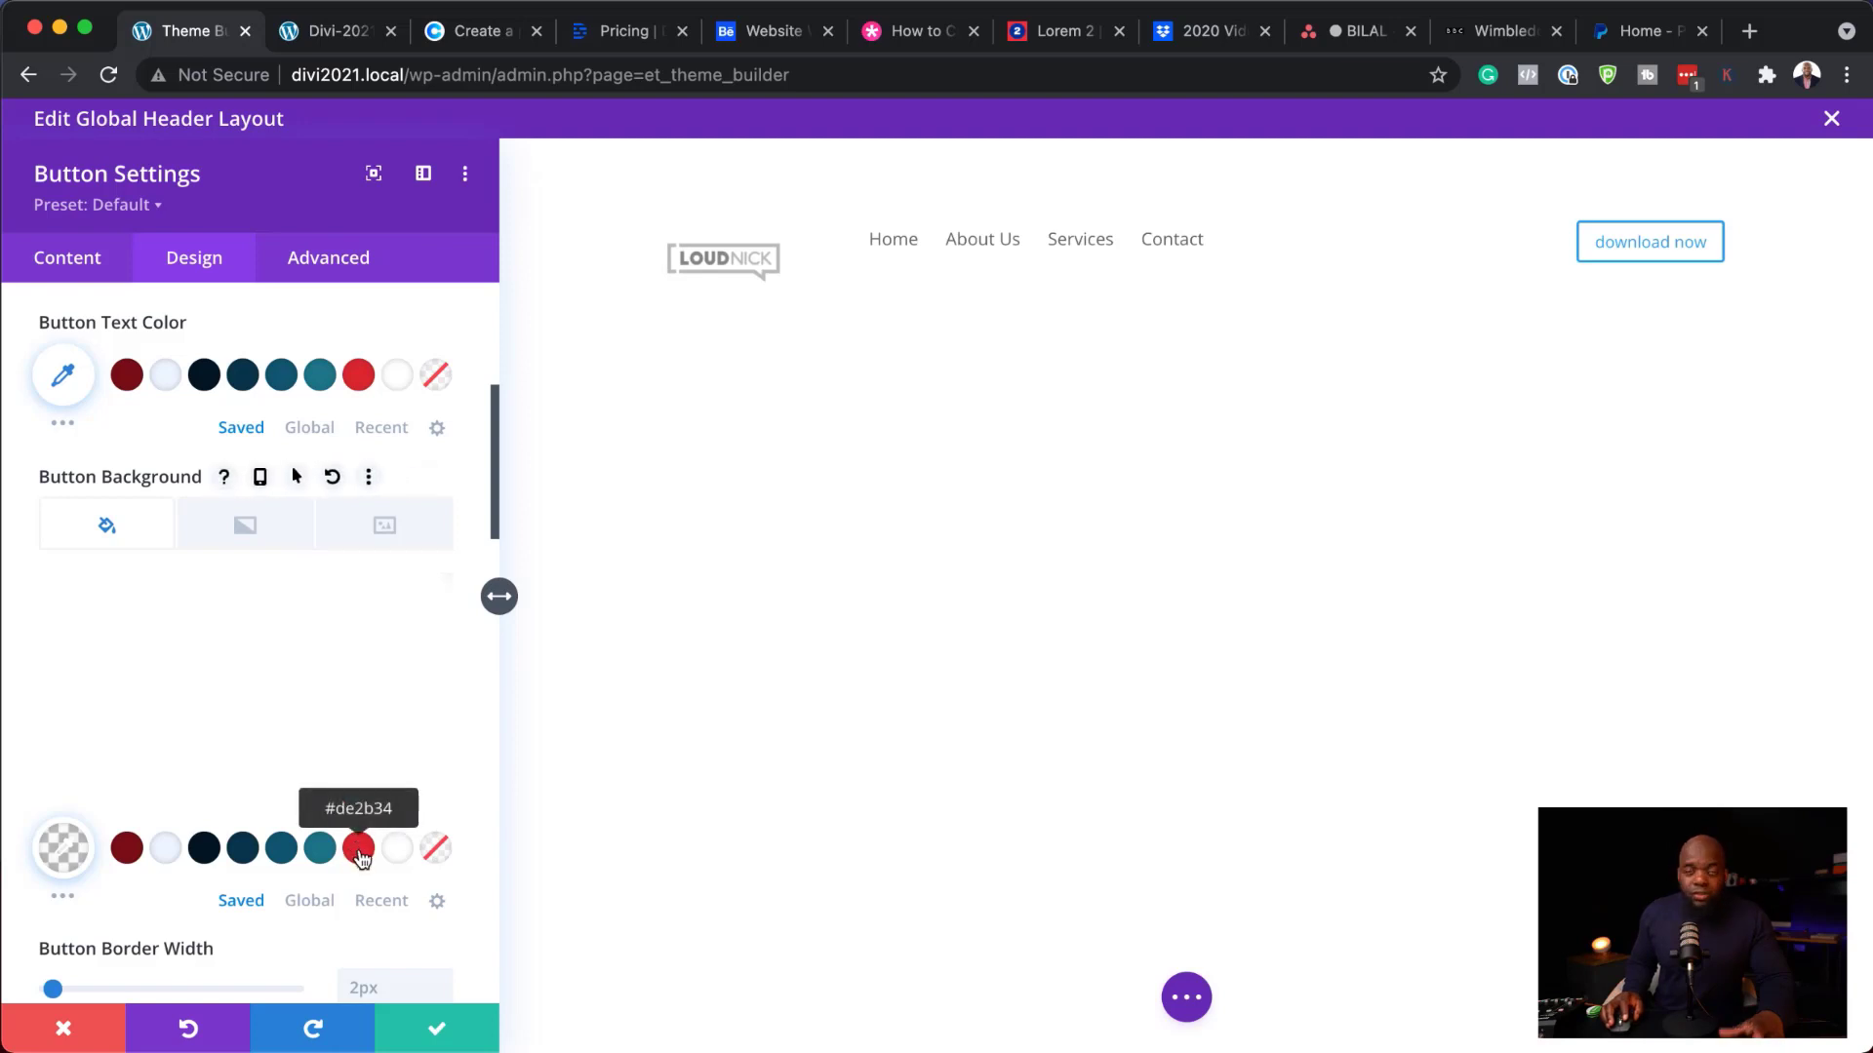
left_click(359, 848)
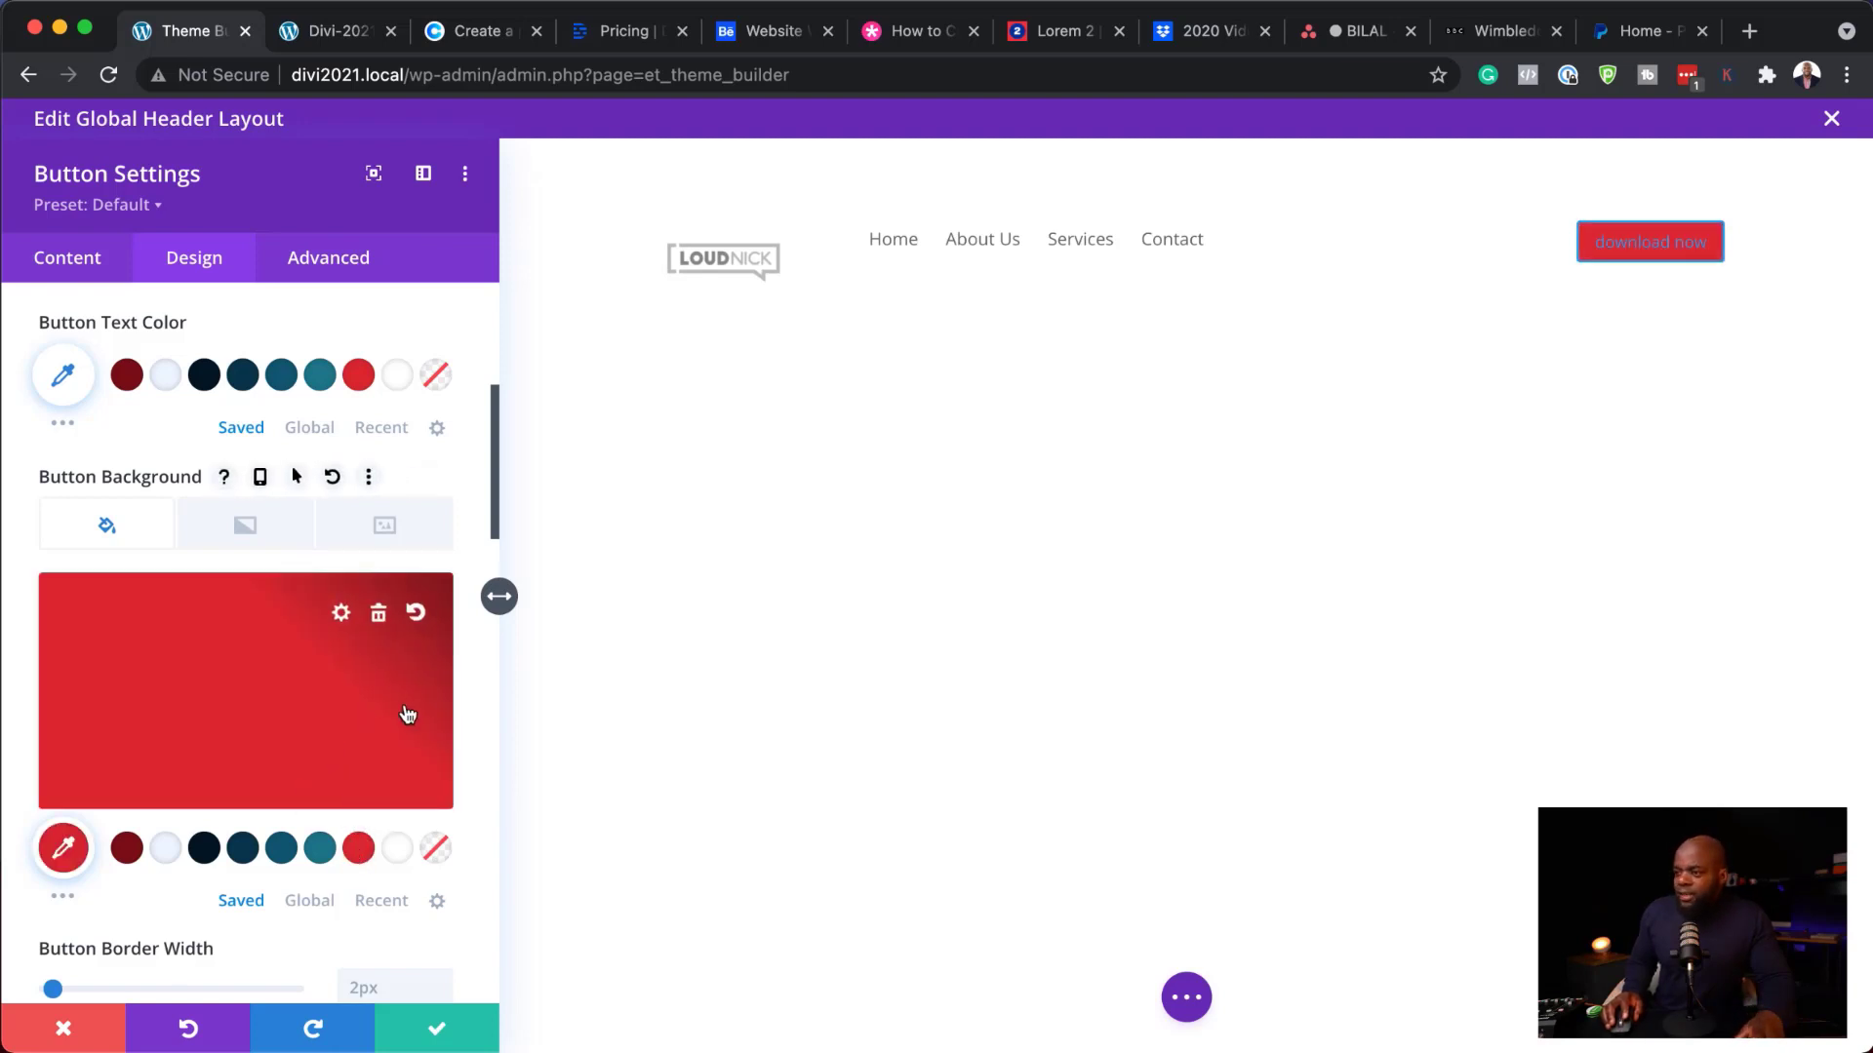
- Set the button's text color to white and its border color to the saved red
left_click(397, 375)
scroll(341, 790, "down", 3)
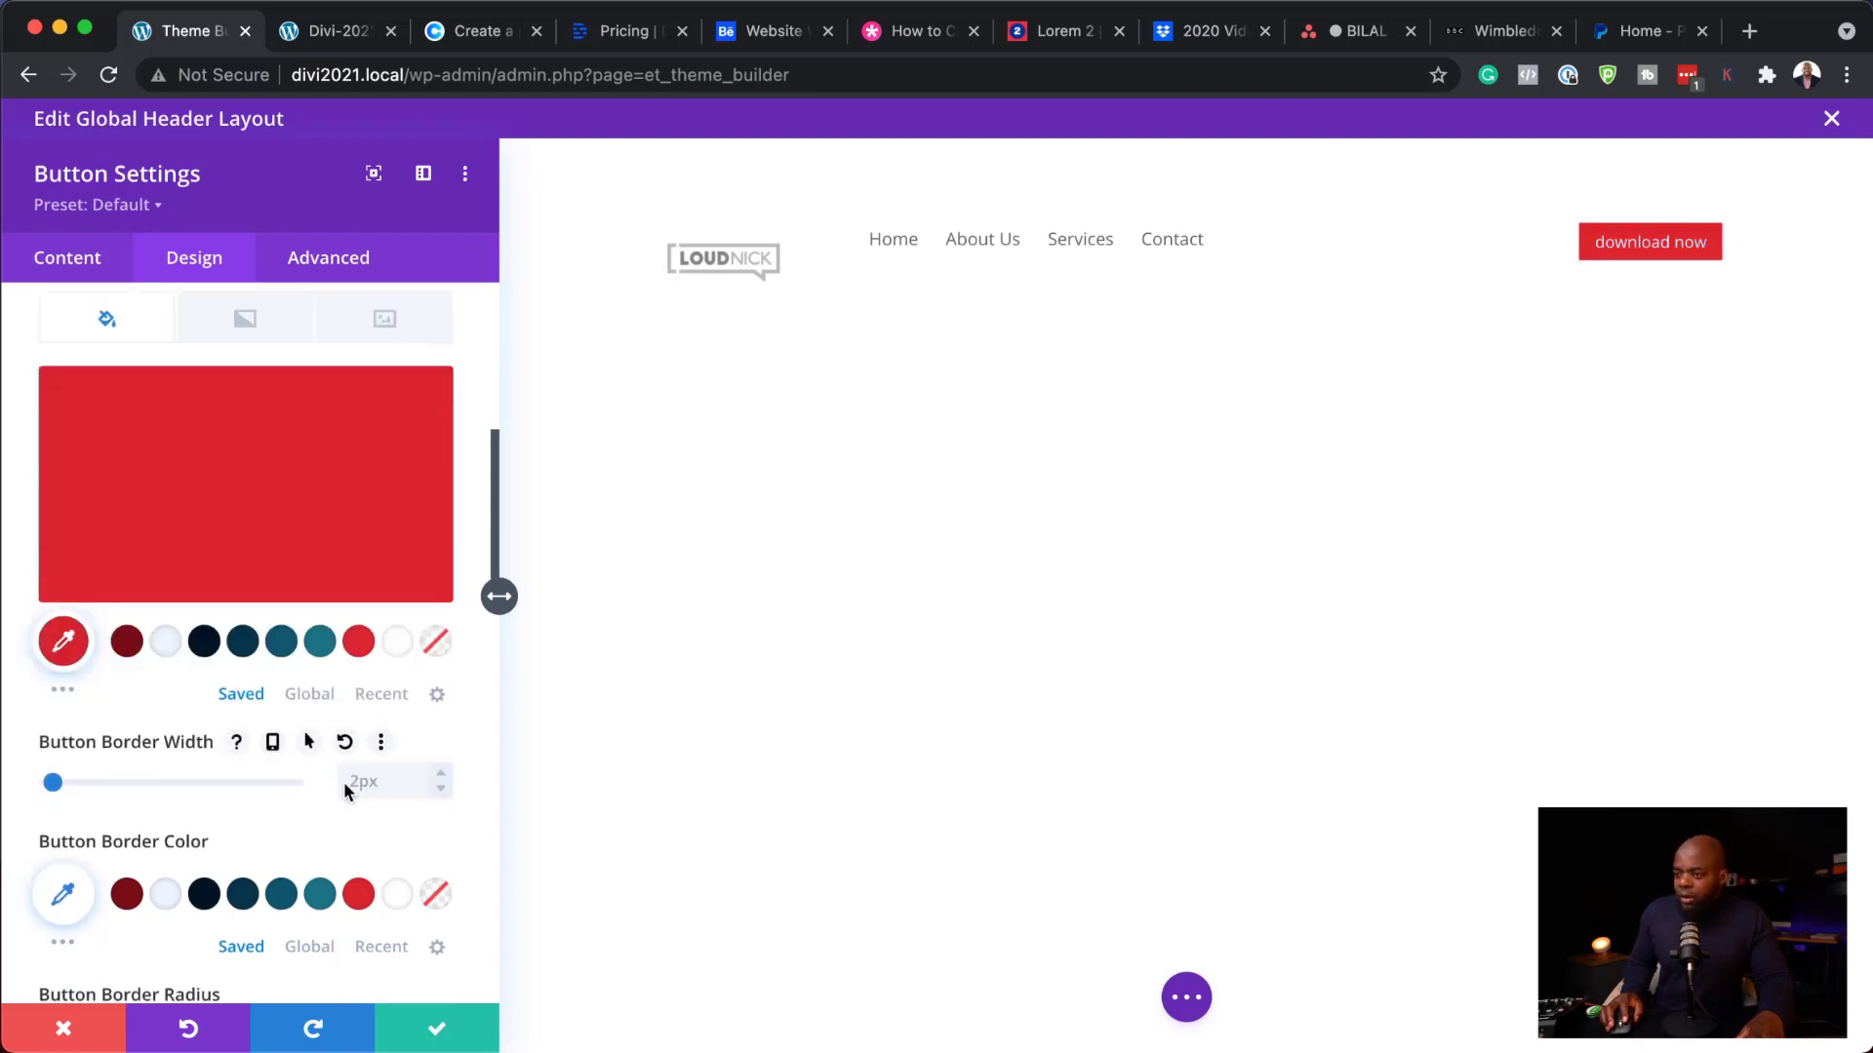
left_click(360, 897)
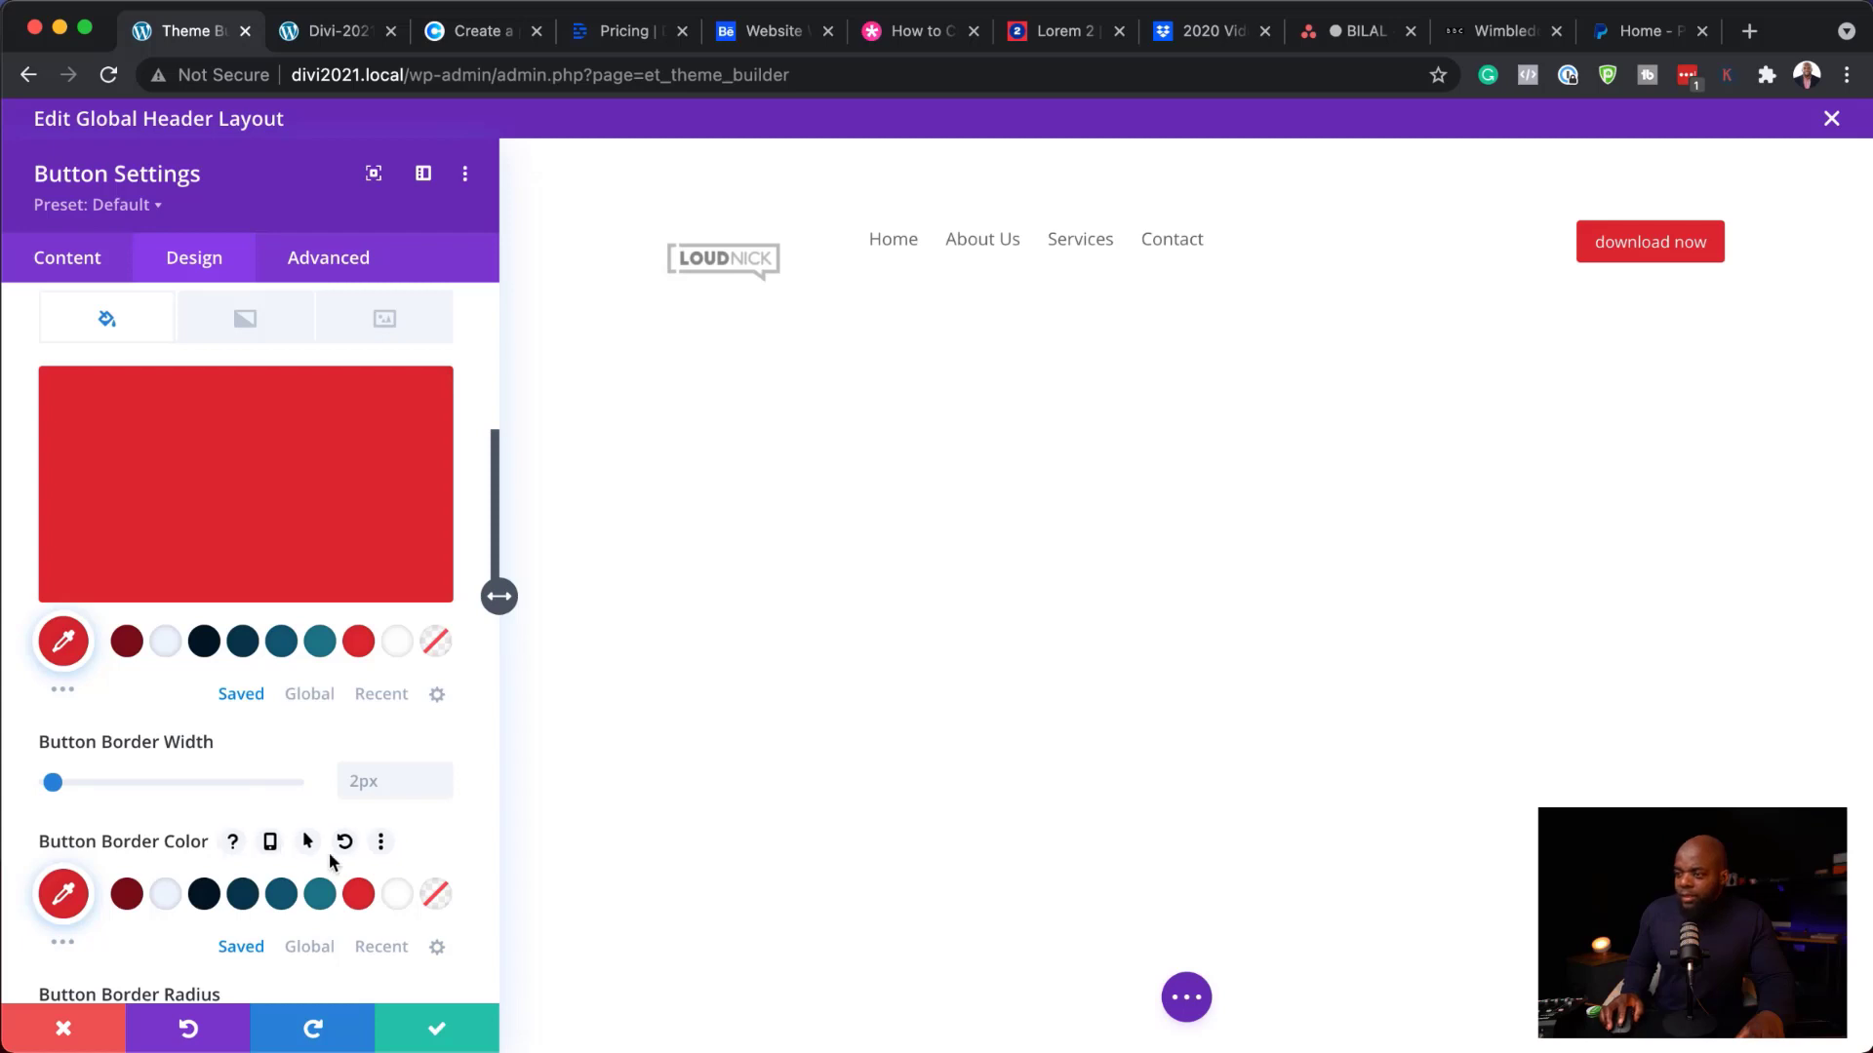
- Set the button's font to Poppins with the all-uppercase font style
scroll(334, 865, "down", 2)
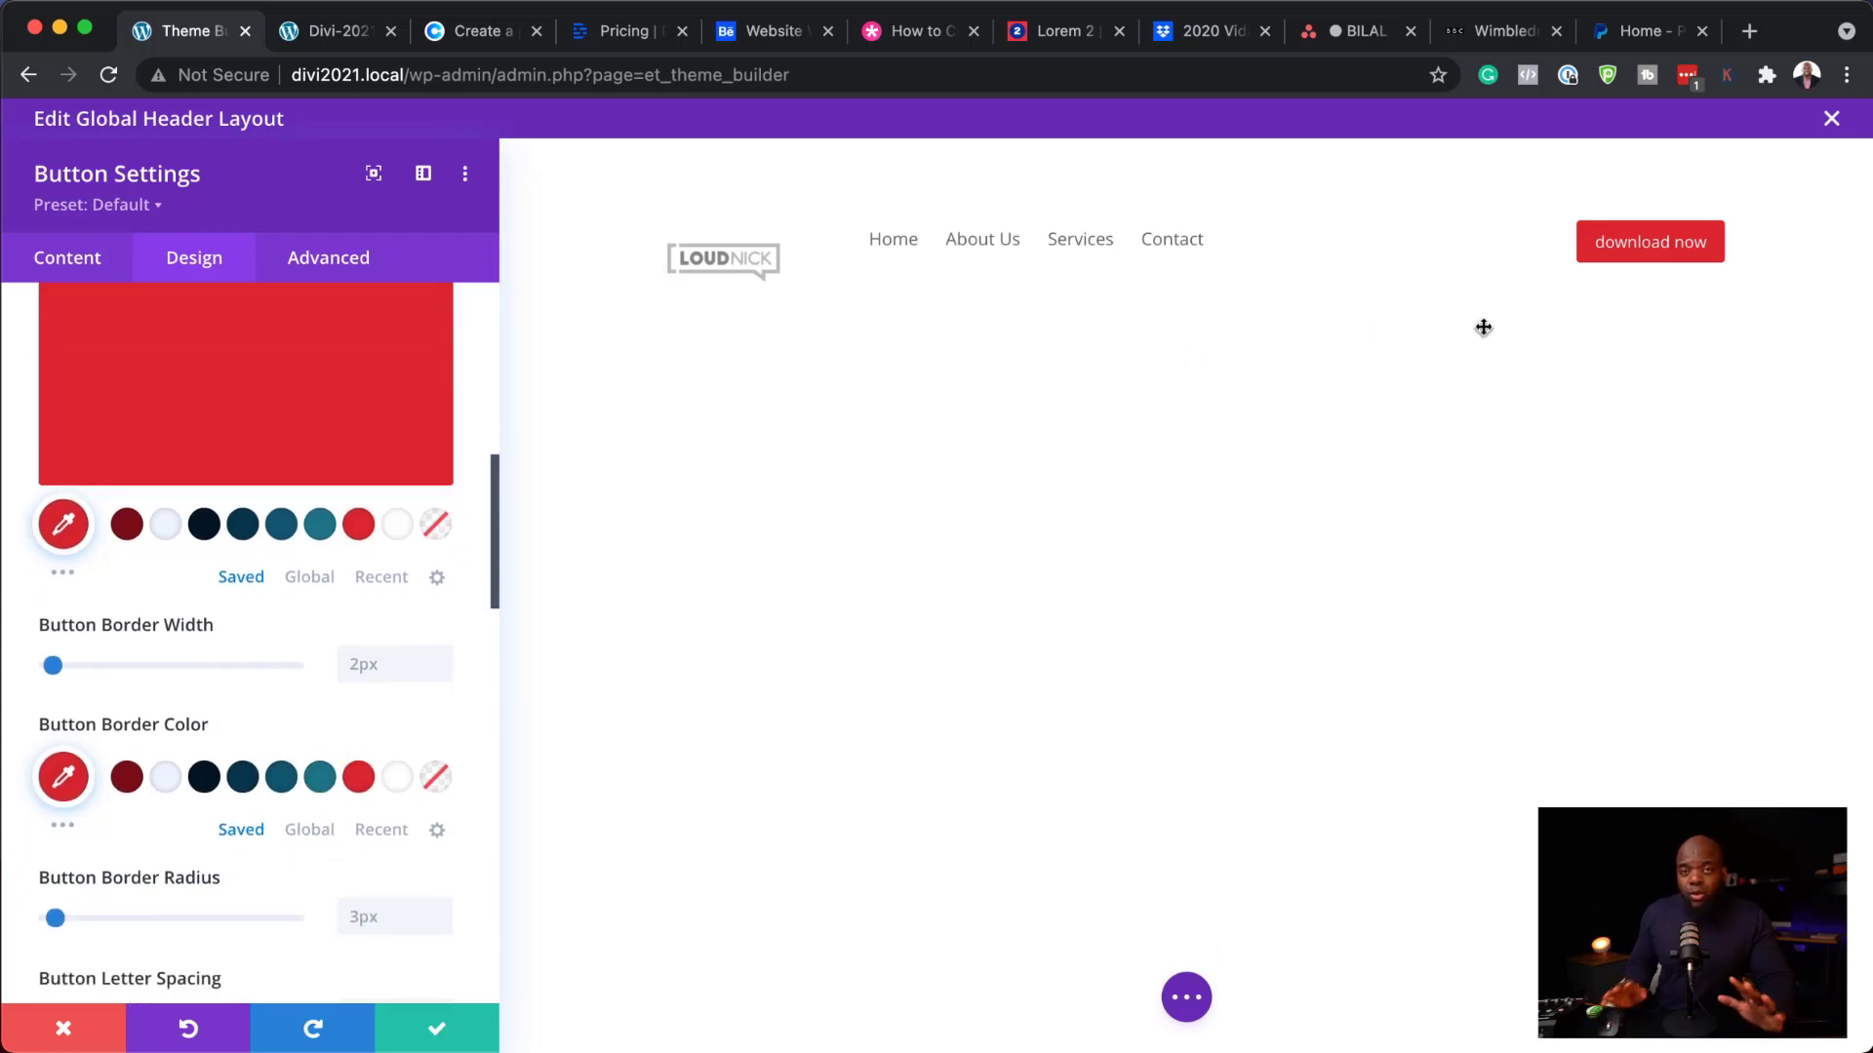
scroll(389, 819, "down", 5)
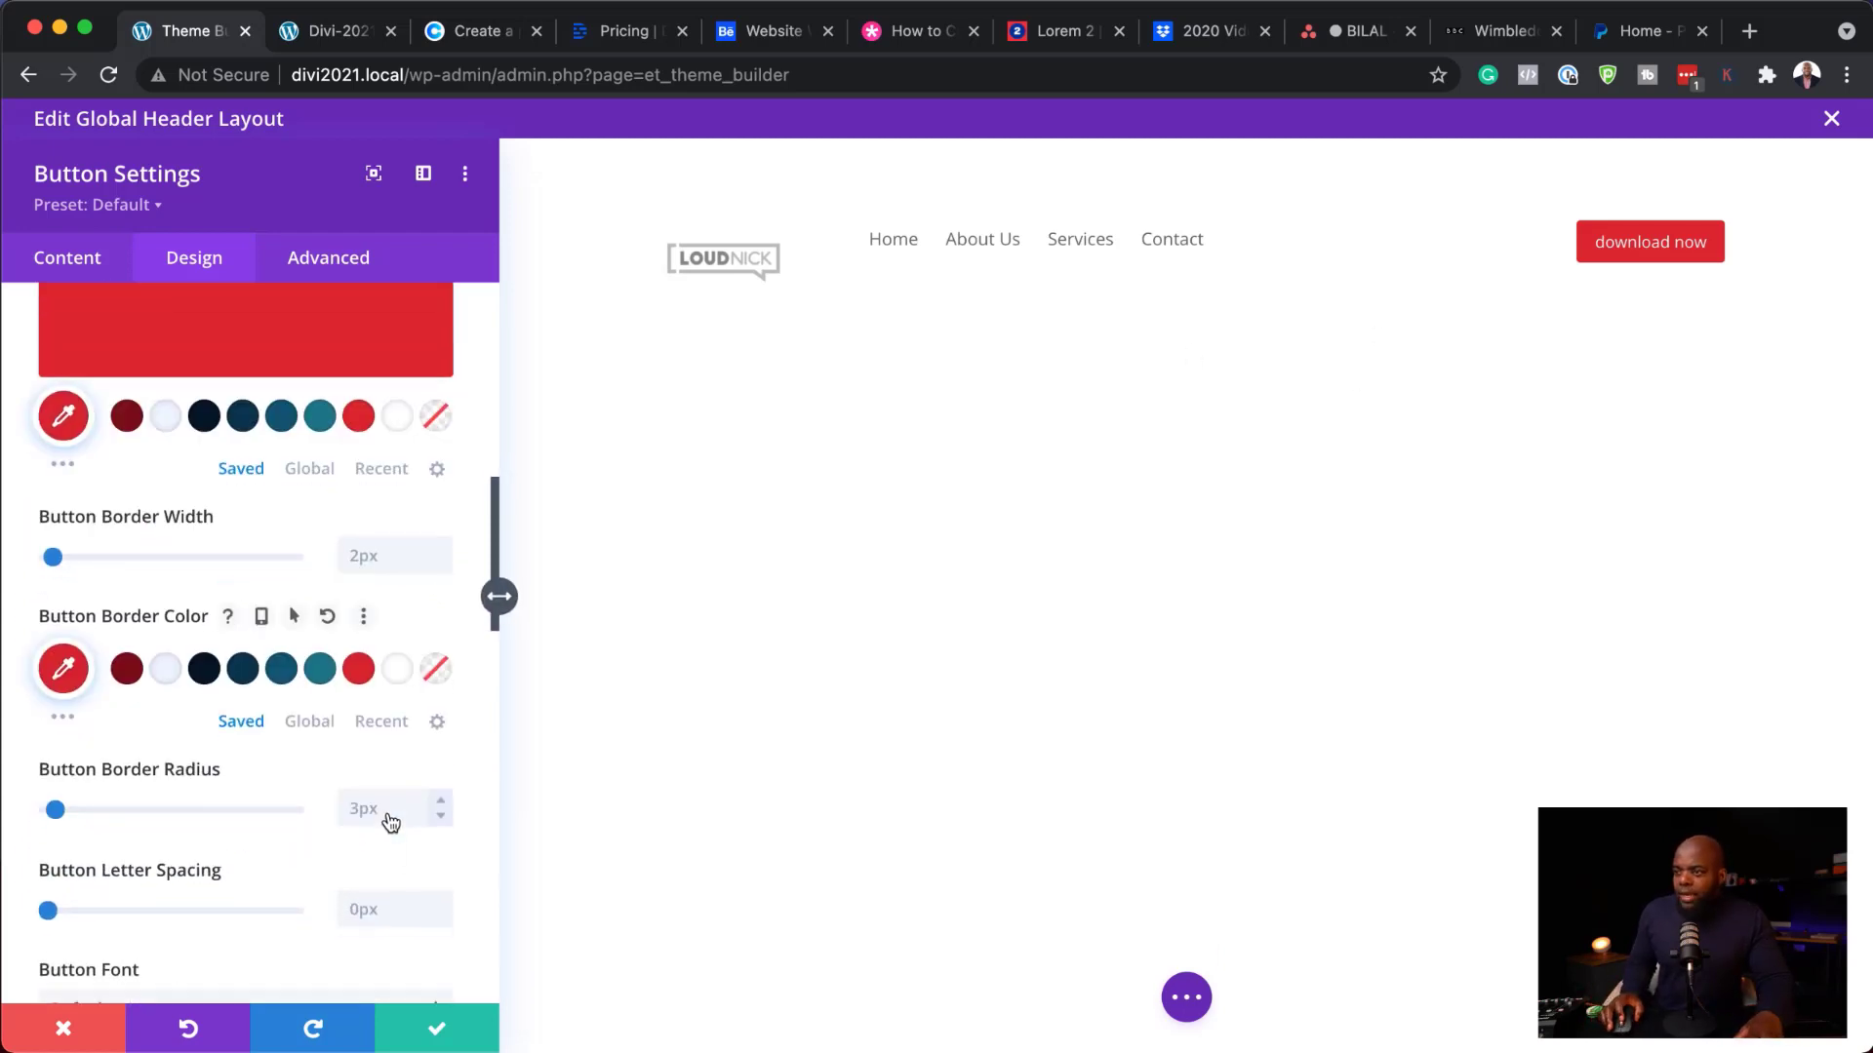
left_click(376, 808)
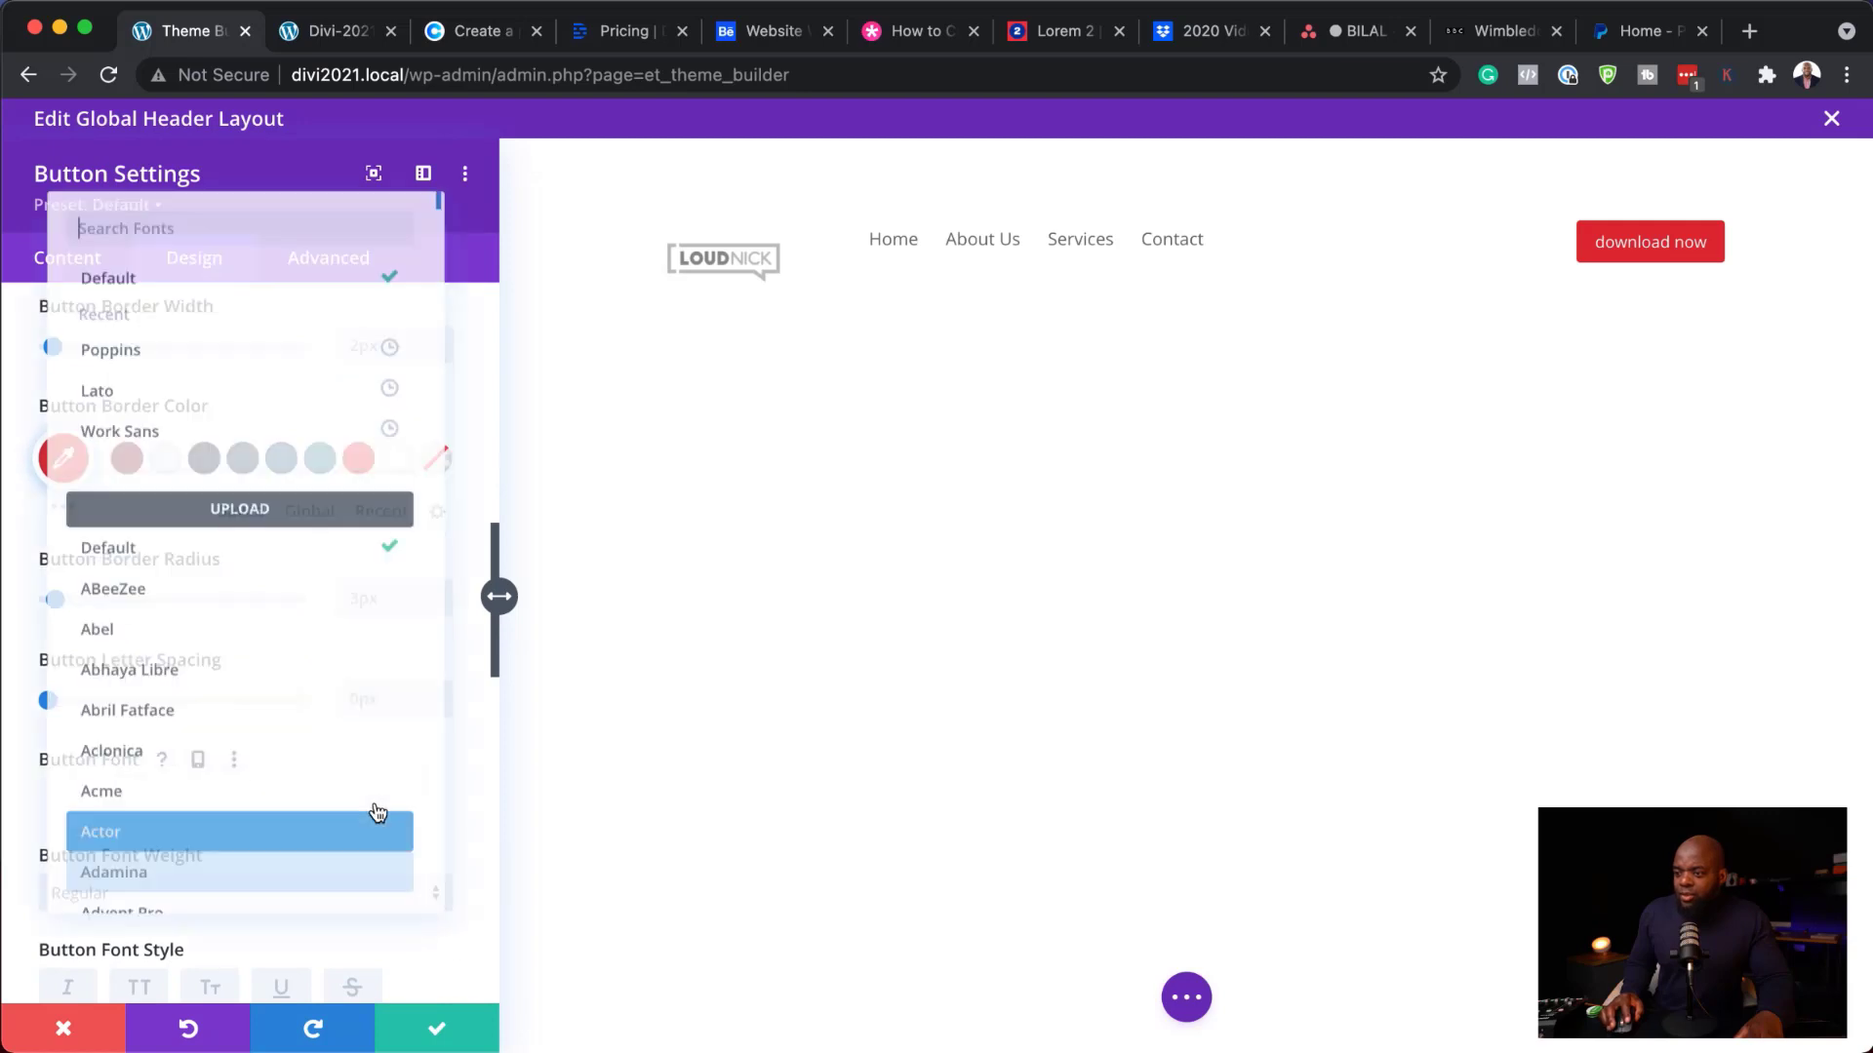
left_click(250, 356)
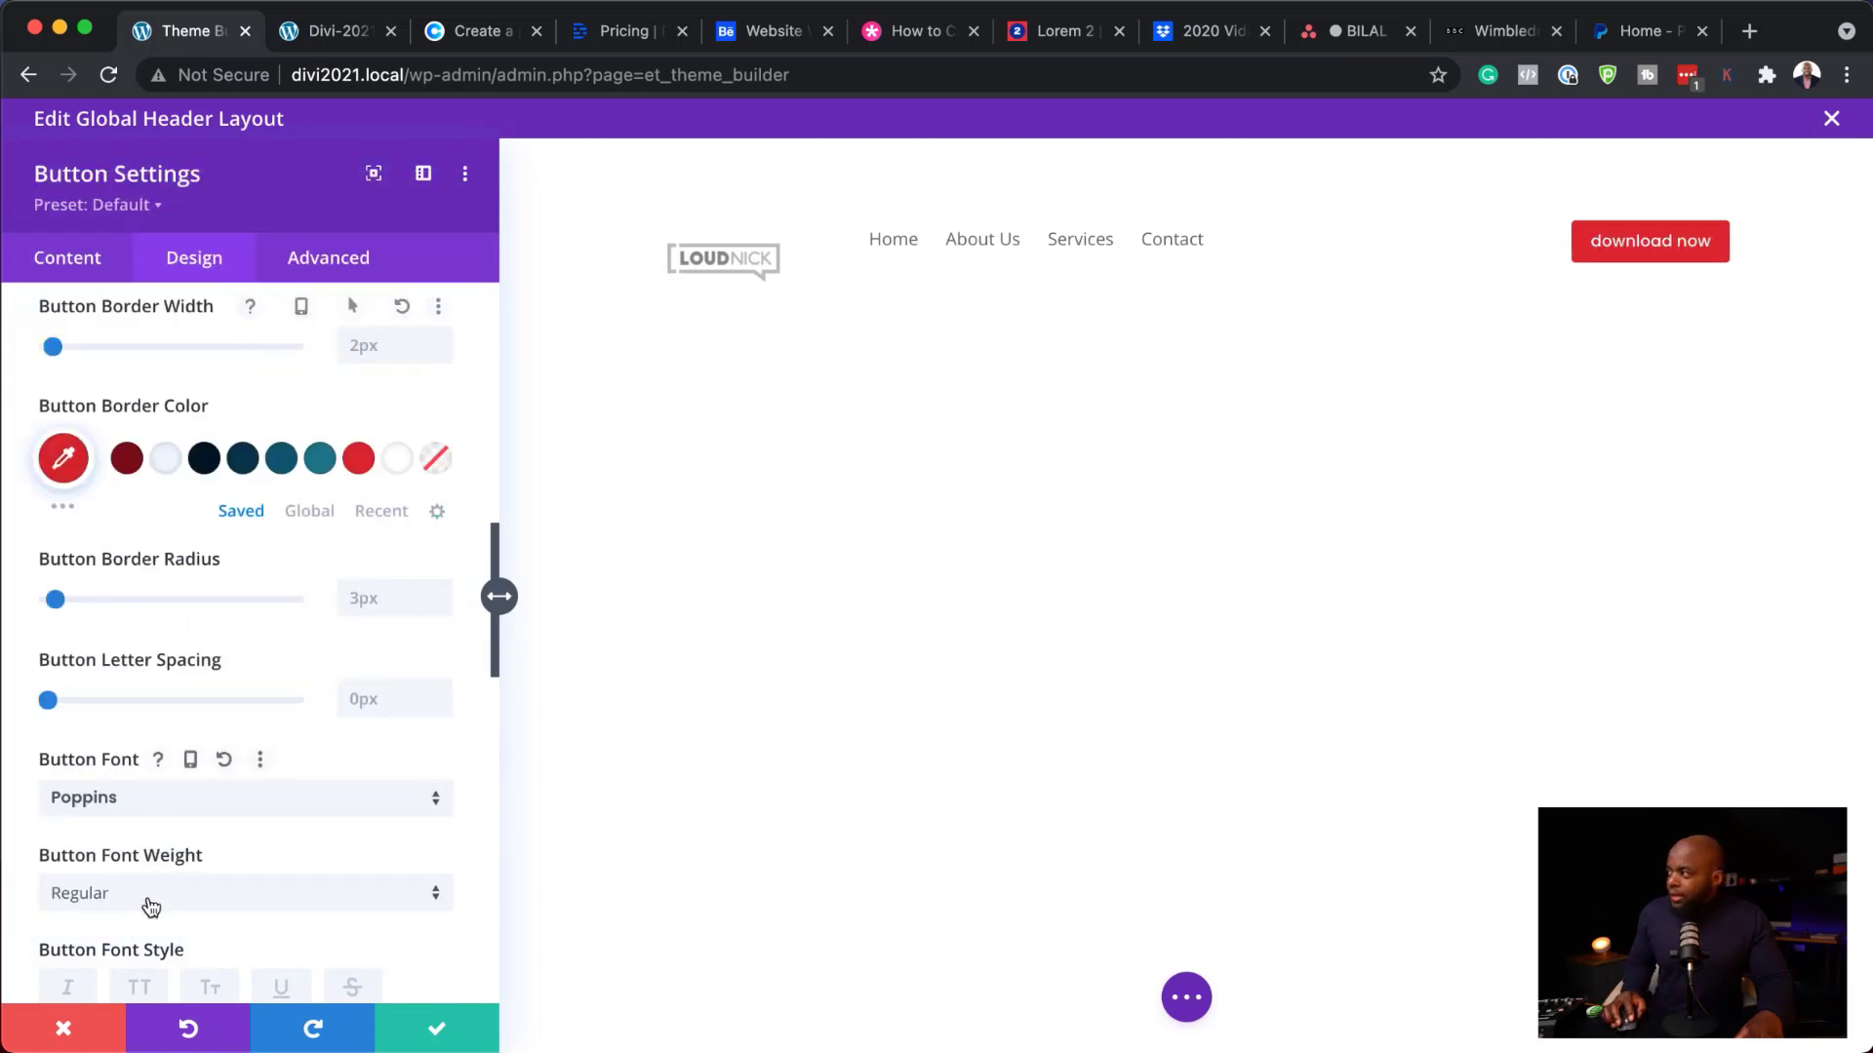
left_click(140, 988)
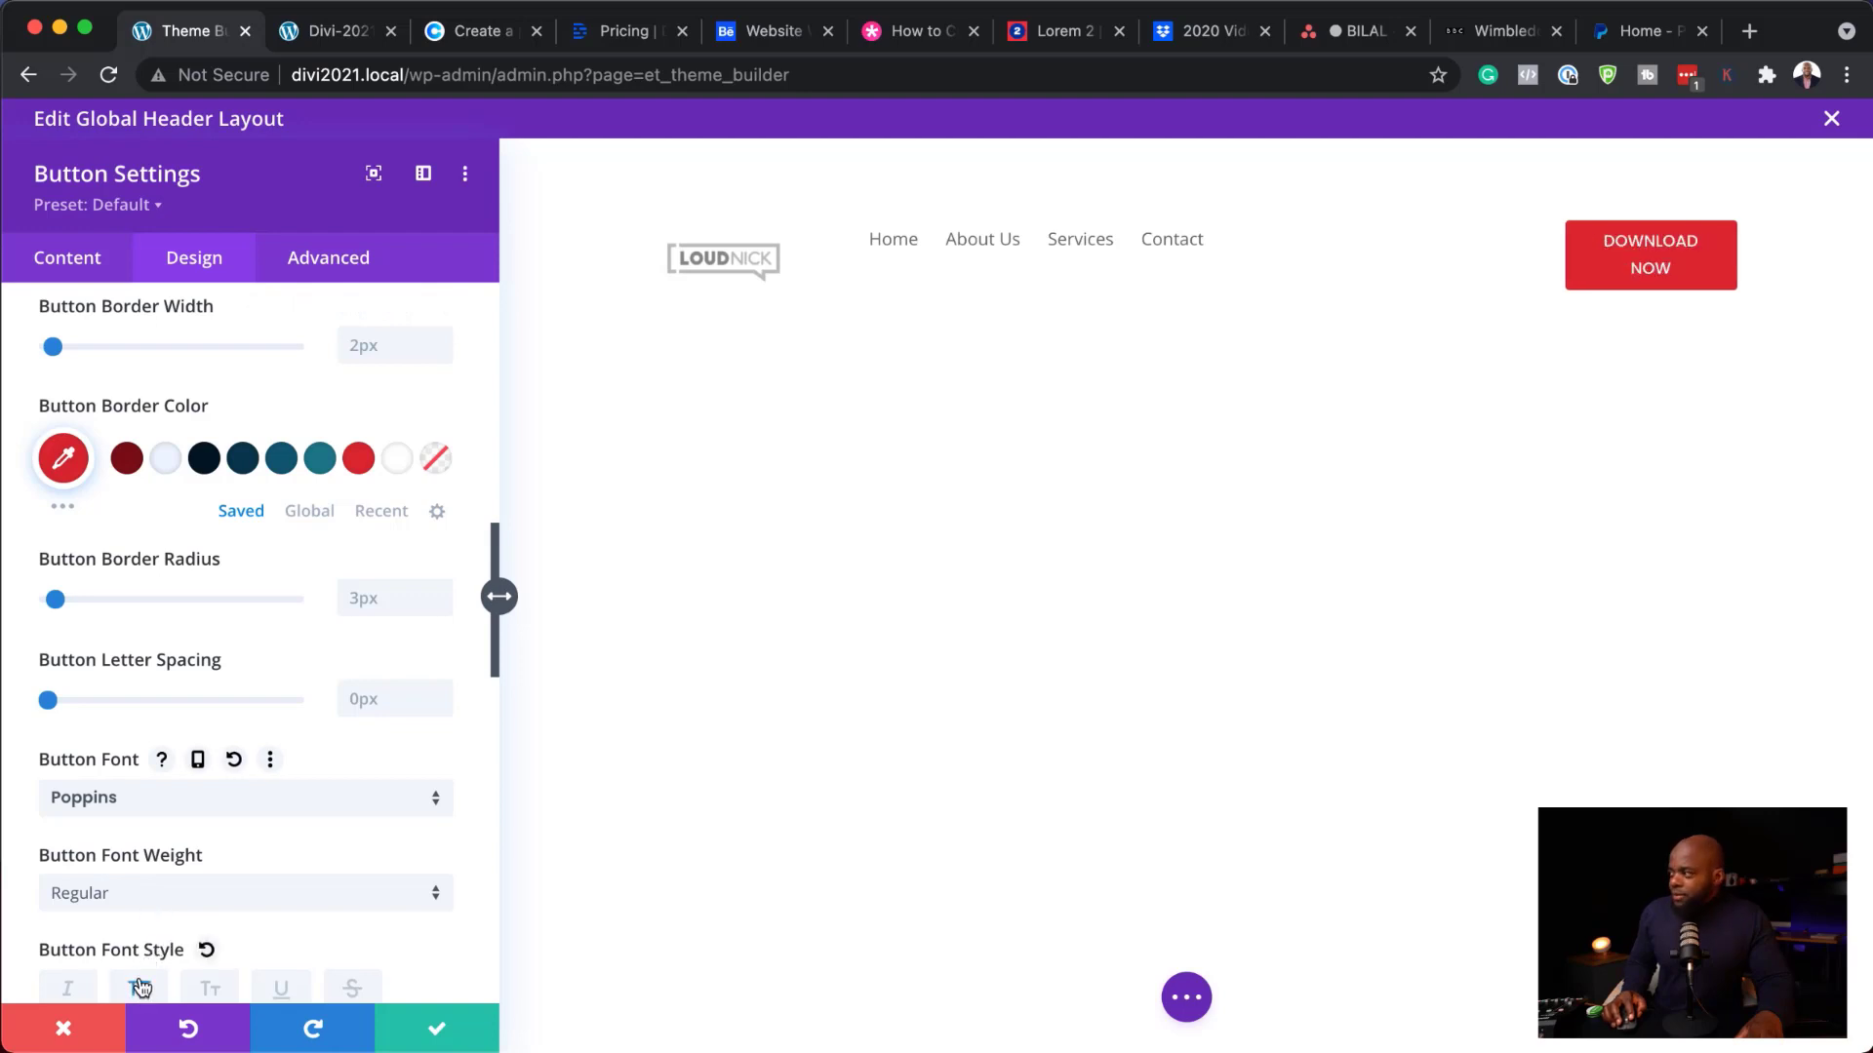
- Reduce the button's text size to 12px and save the module's settings
scroll(335, 775, "down", 3)
scroll(335, 781, "down", 3)
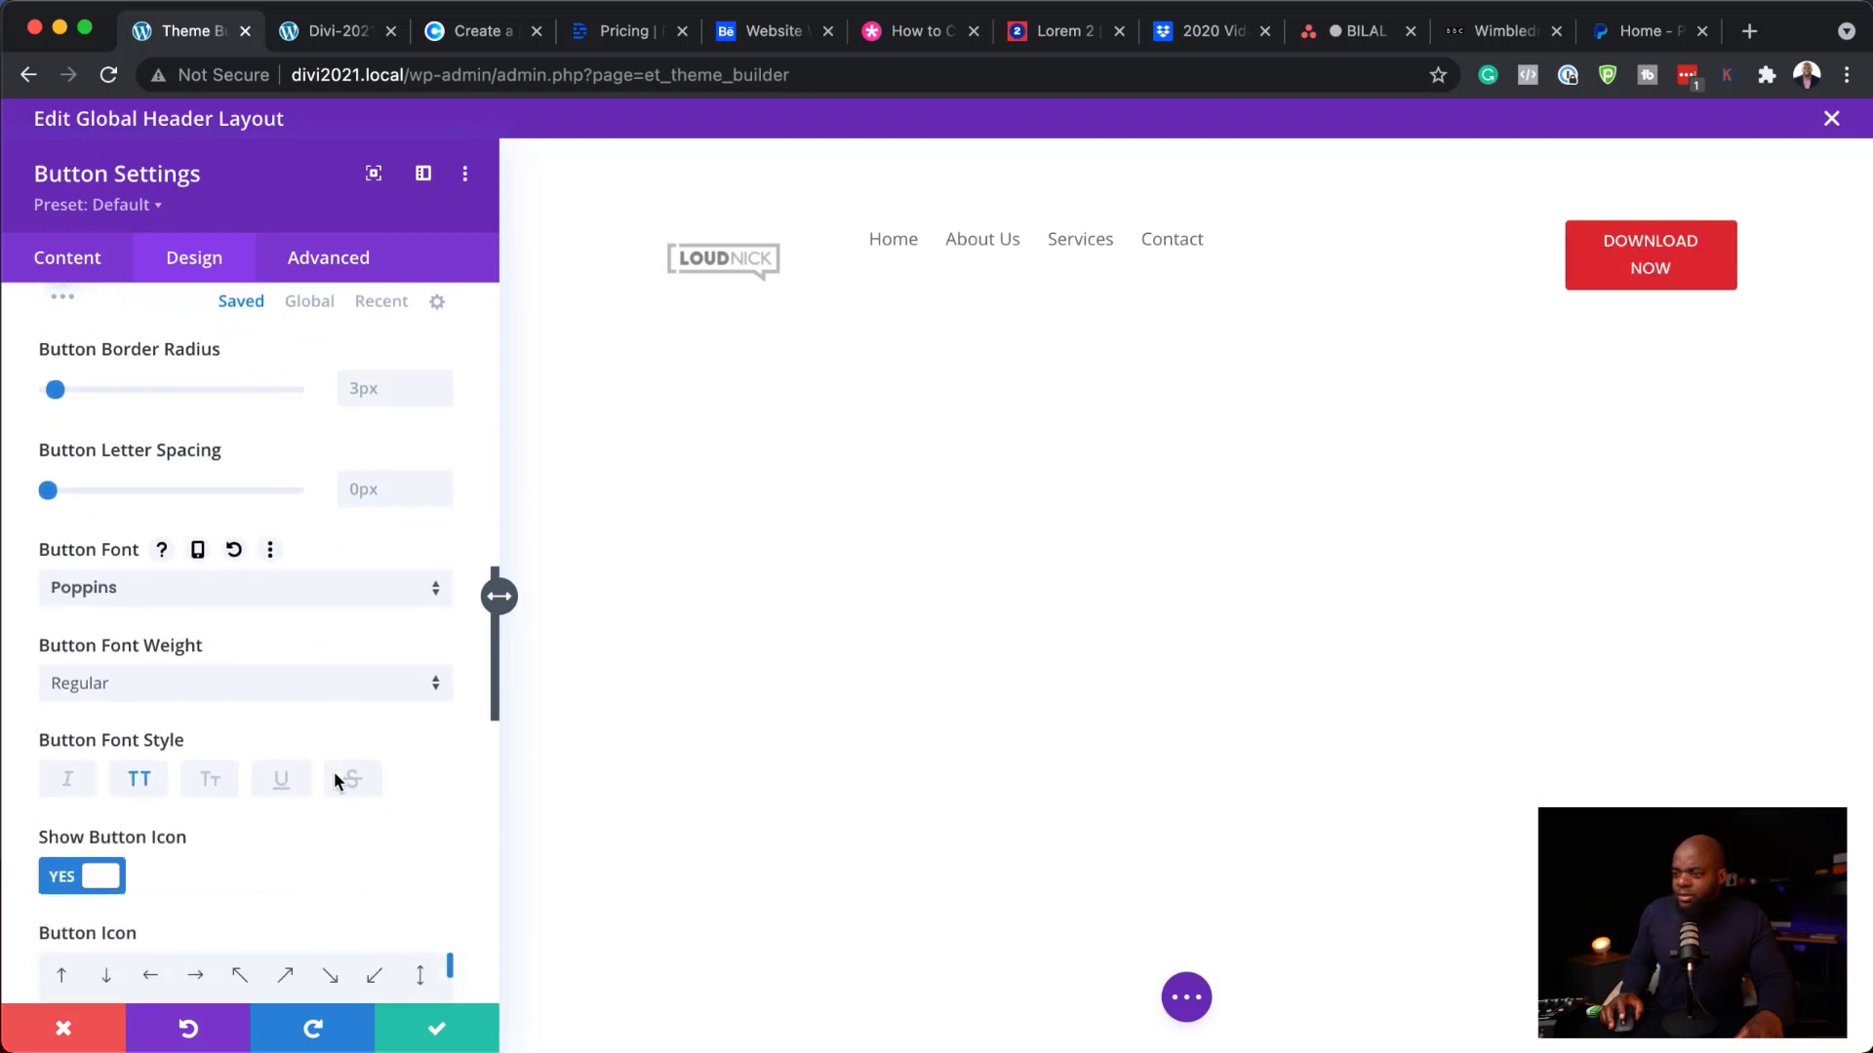
scroll(410, 786, "up", 12)
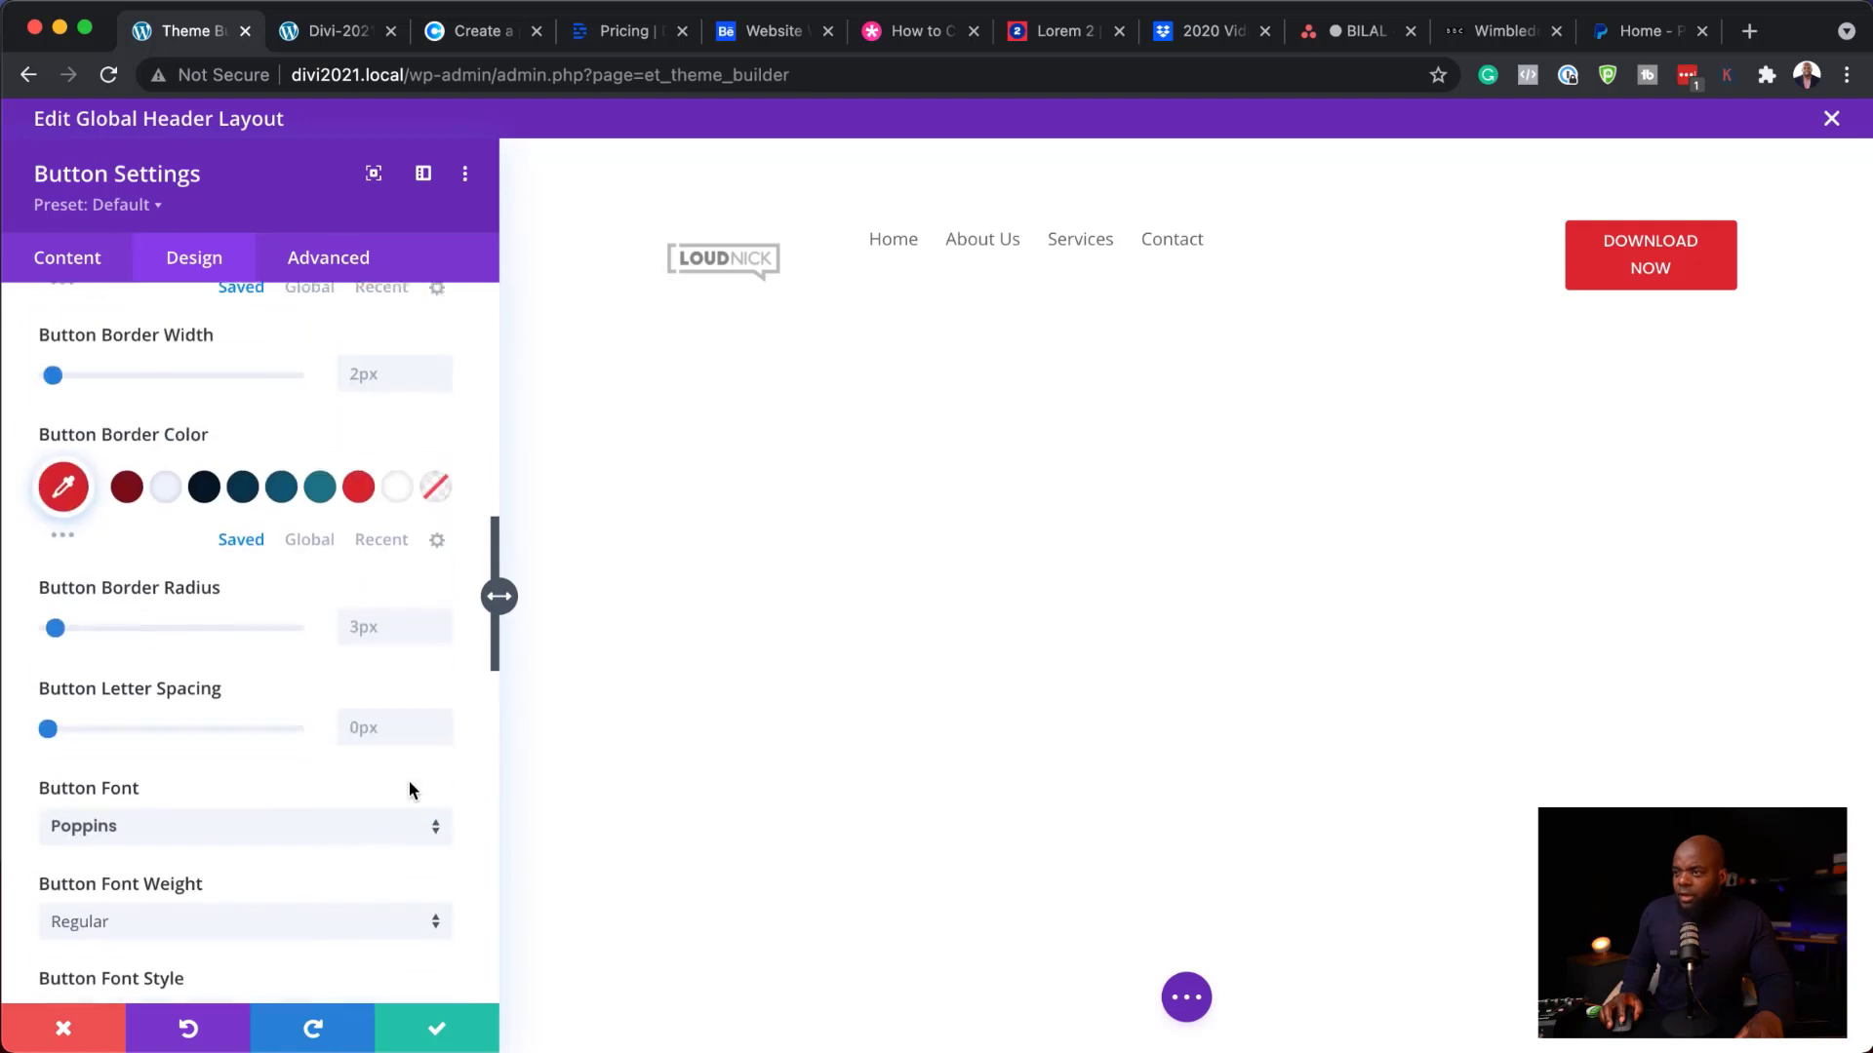
scroll(261, 697, "up", 12)
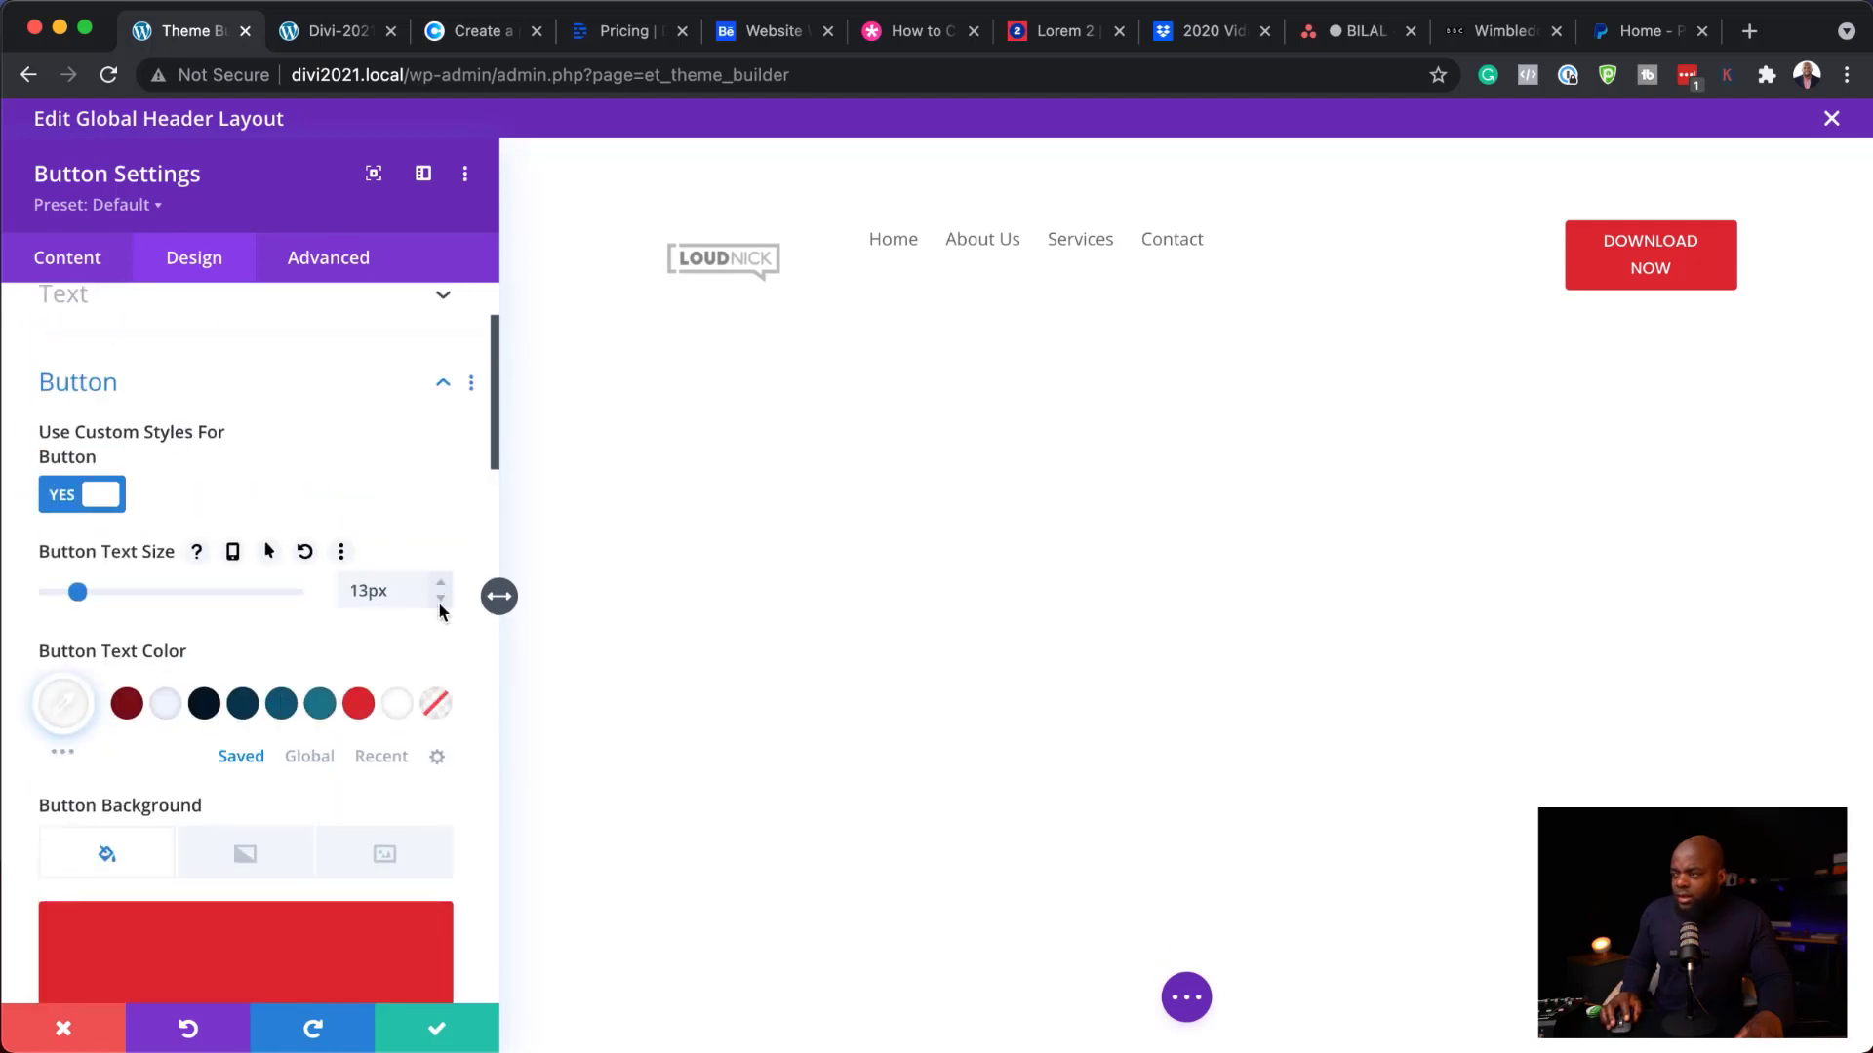
left_click(440, 599)
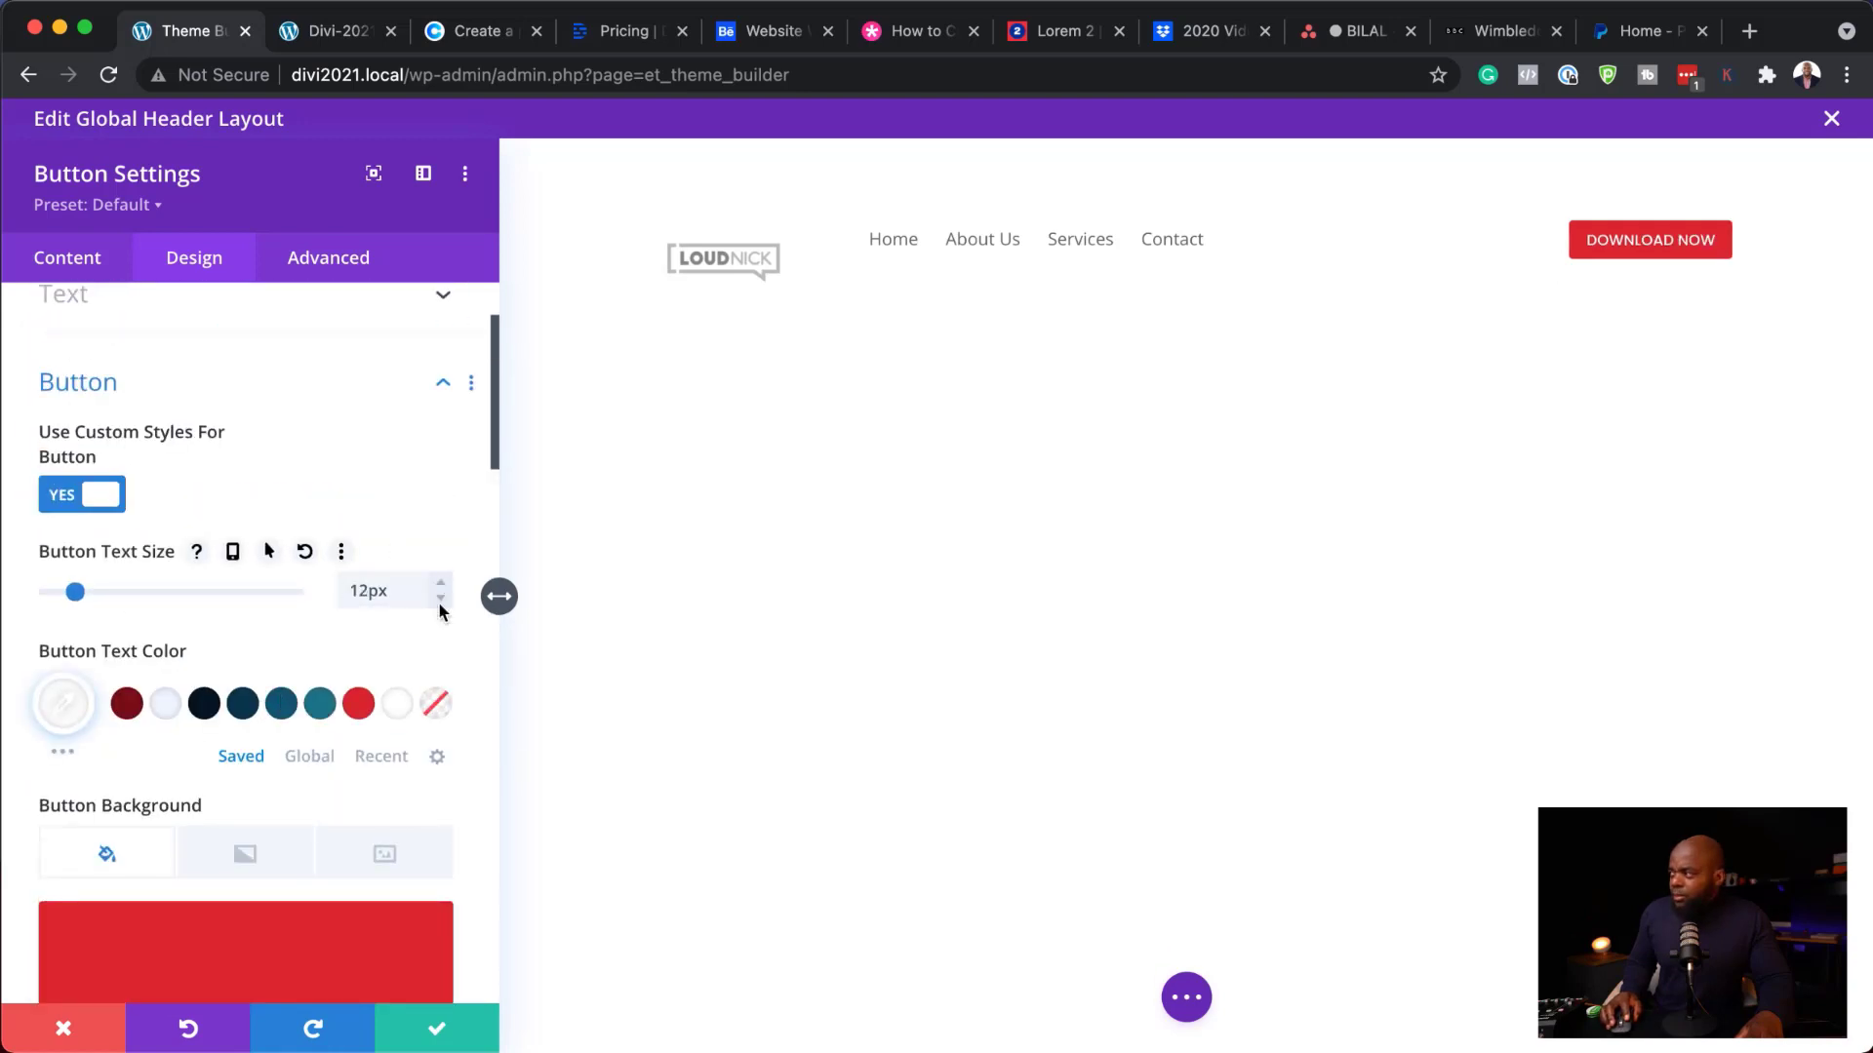
left_click(447, 1027)
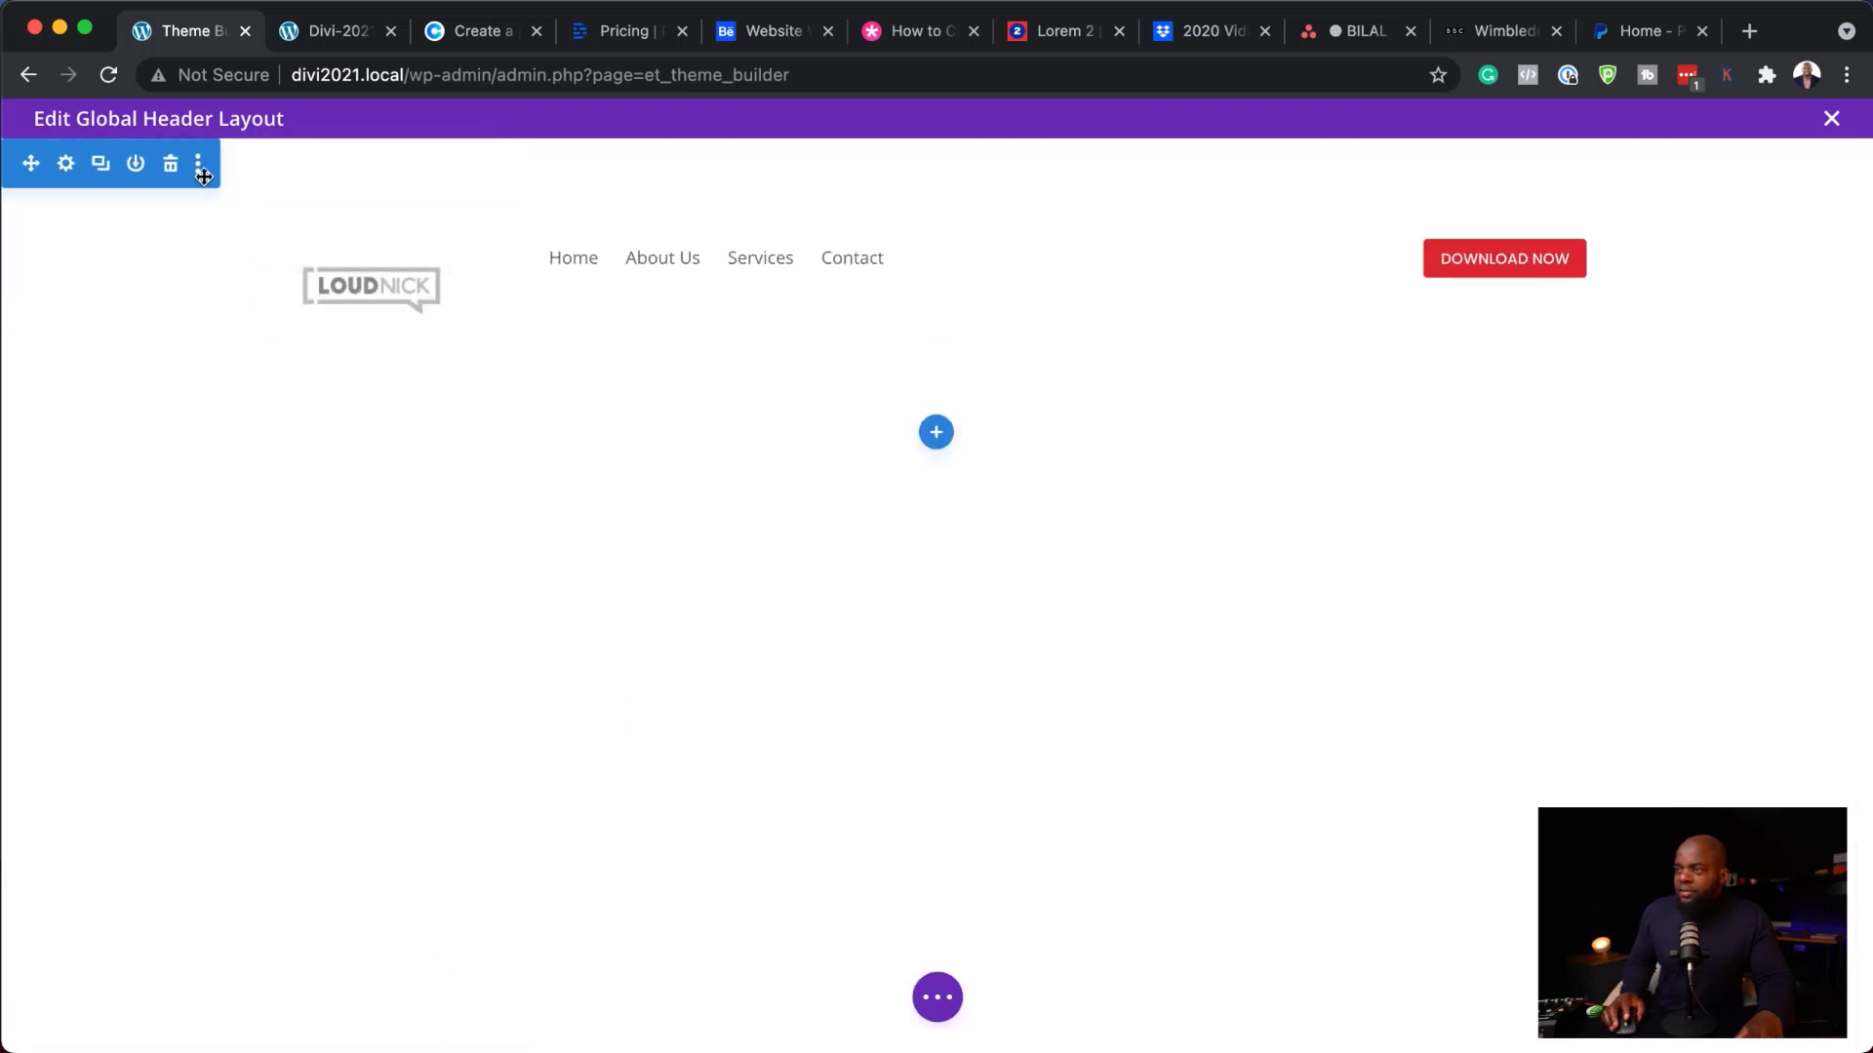
- Set the header section's top padding to 2vw and save the section settings
left_click(67, 166)
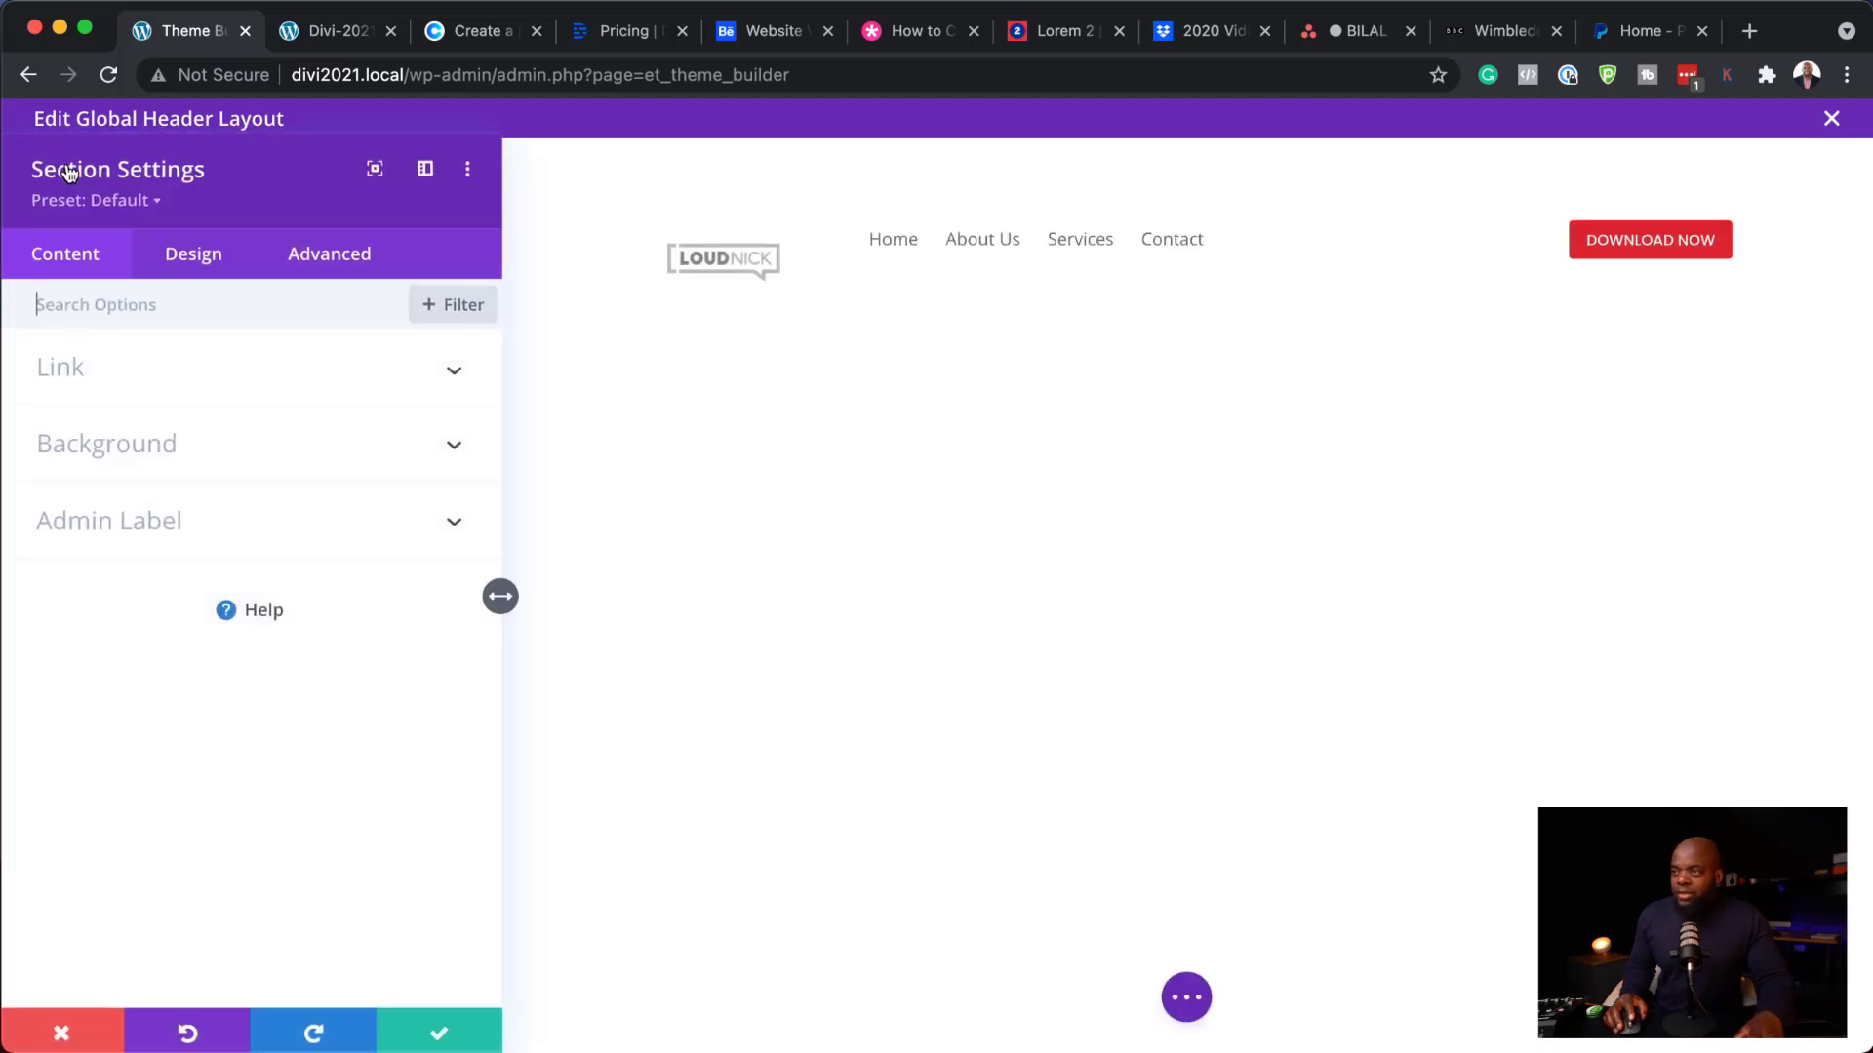
left_click(204, 261)
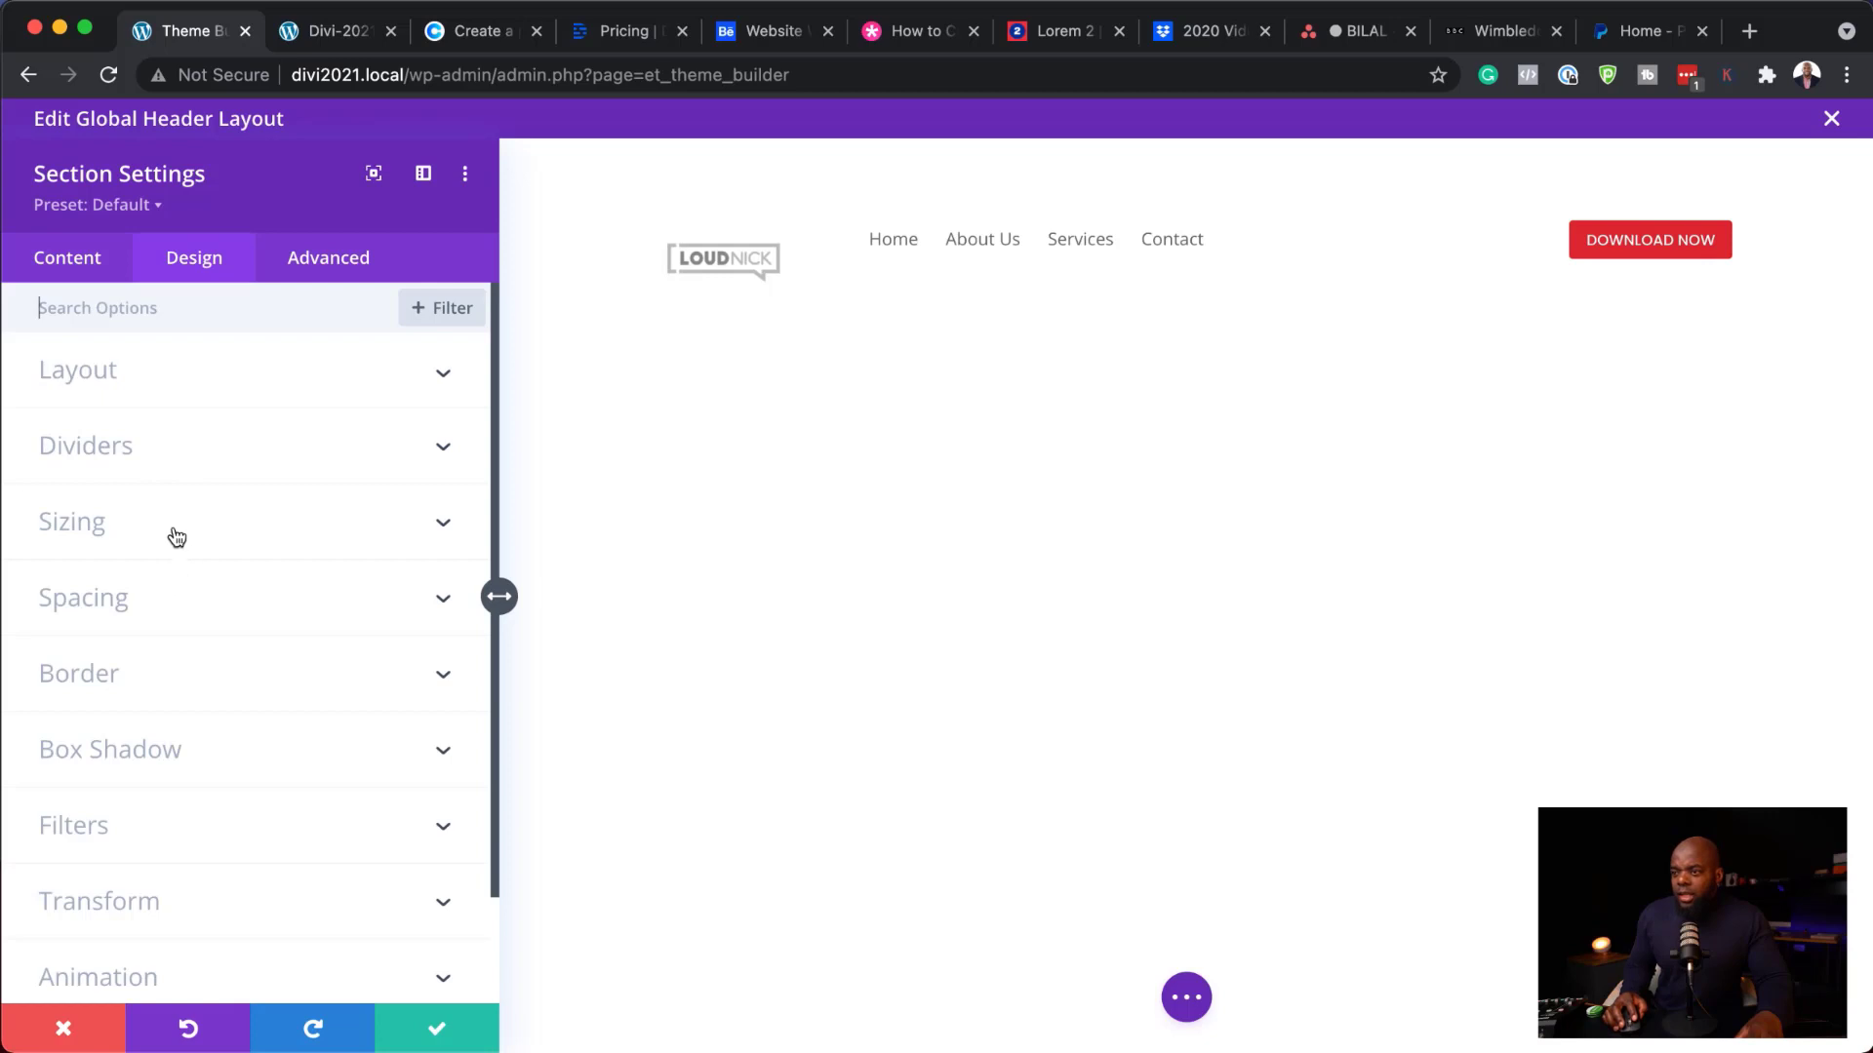
left_click(165, 580)
left_click(81, 533)
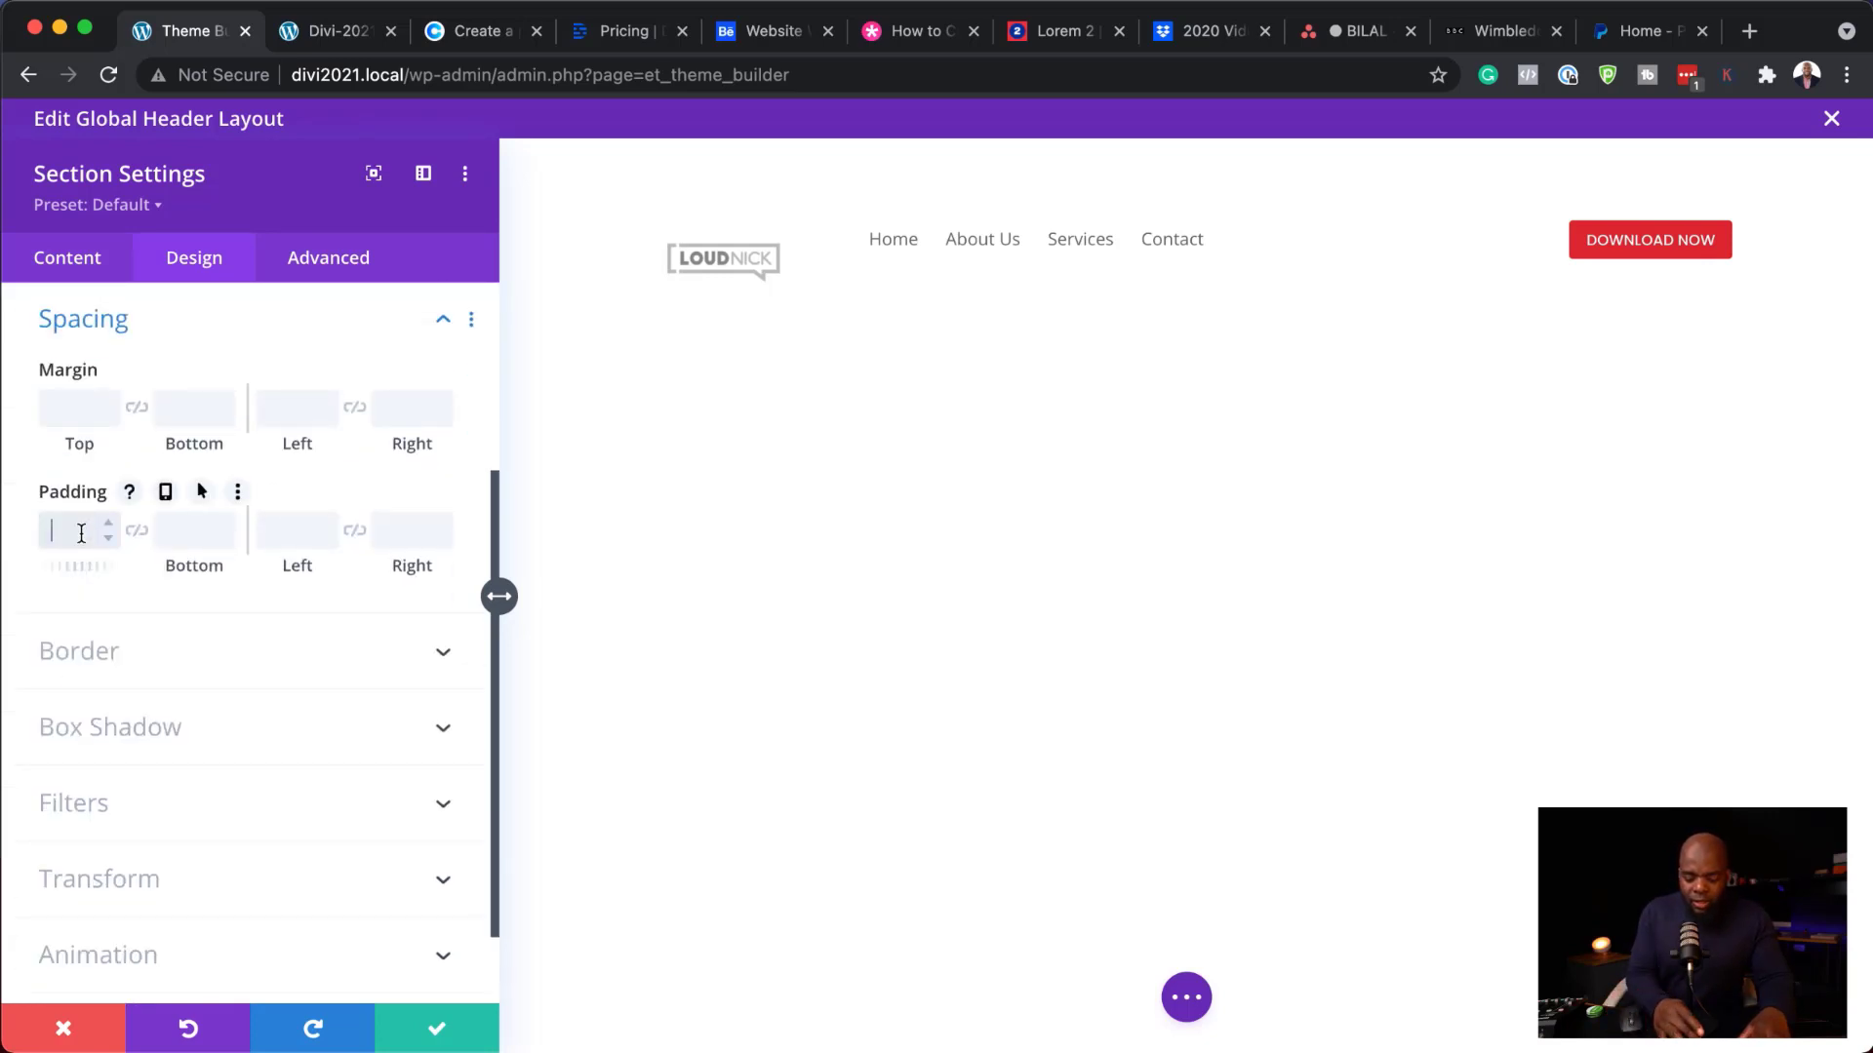
type("2vw")
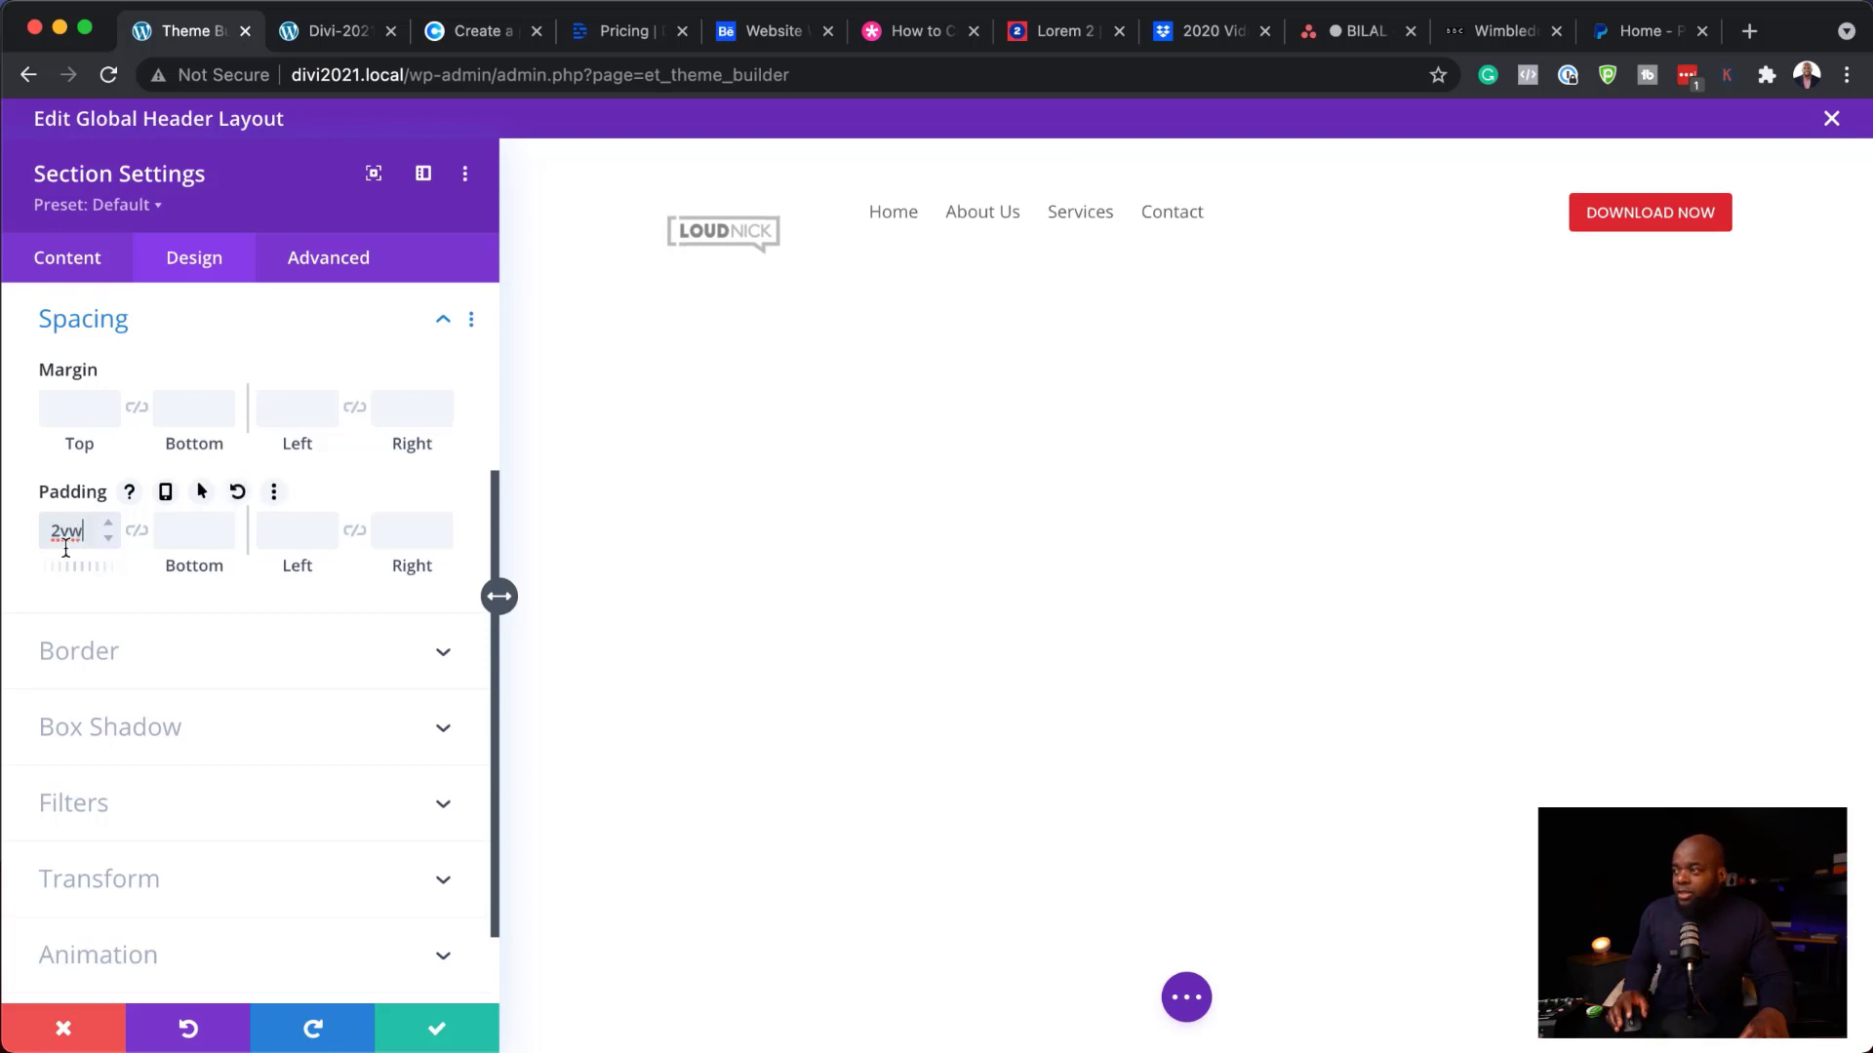
left_click(436, 1028)
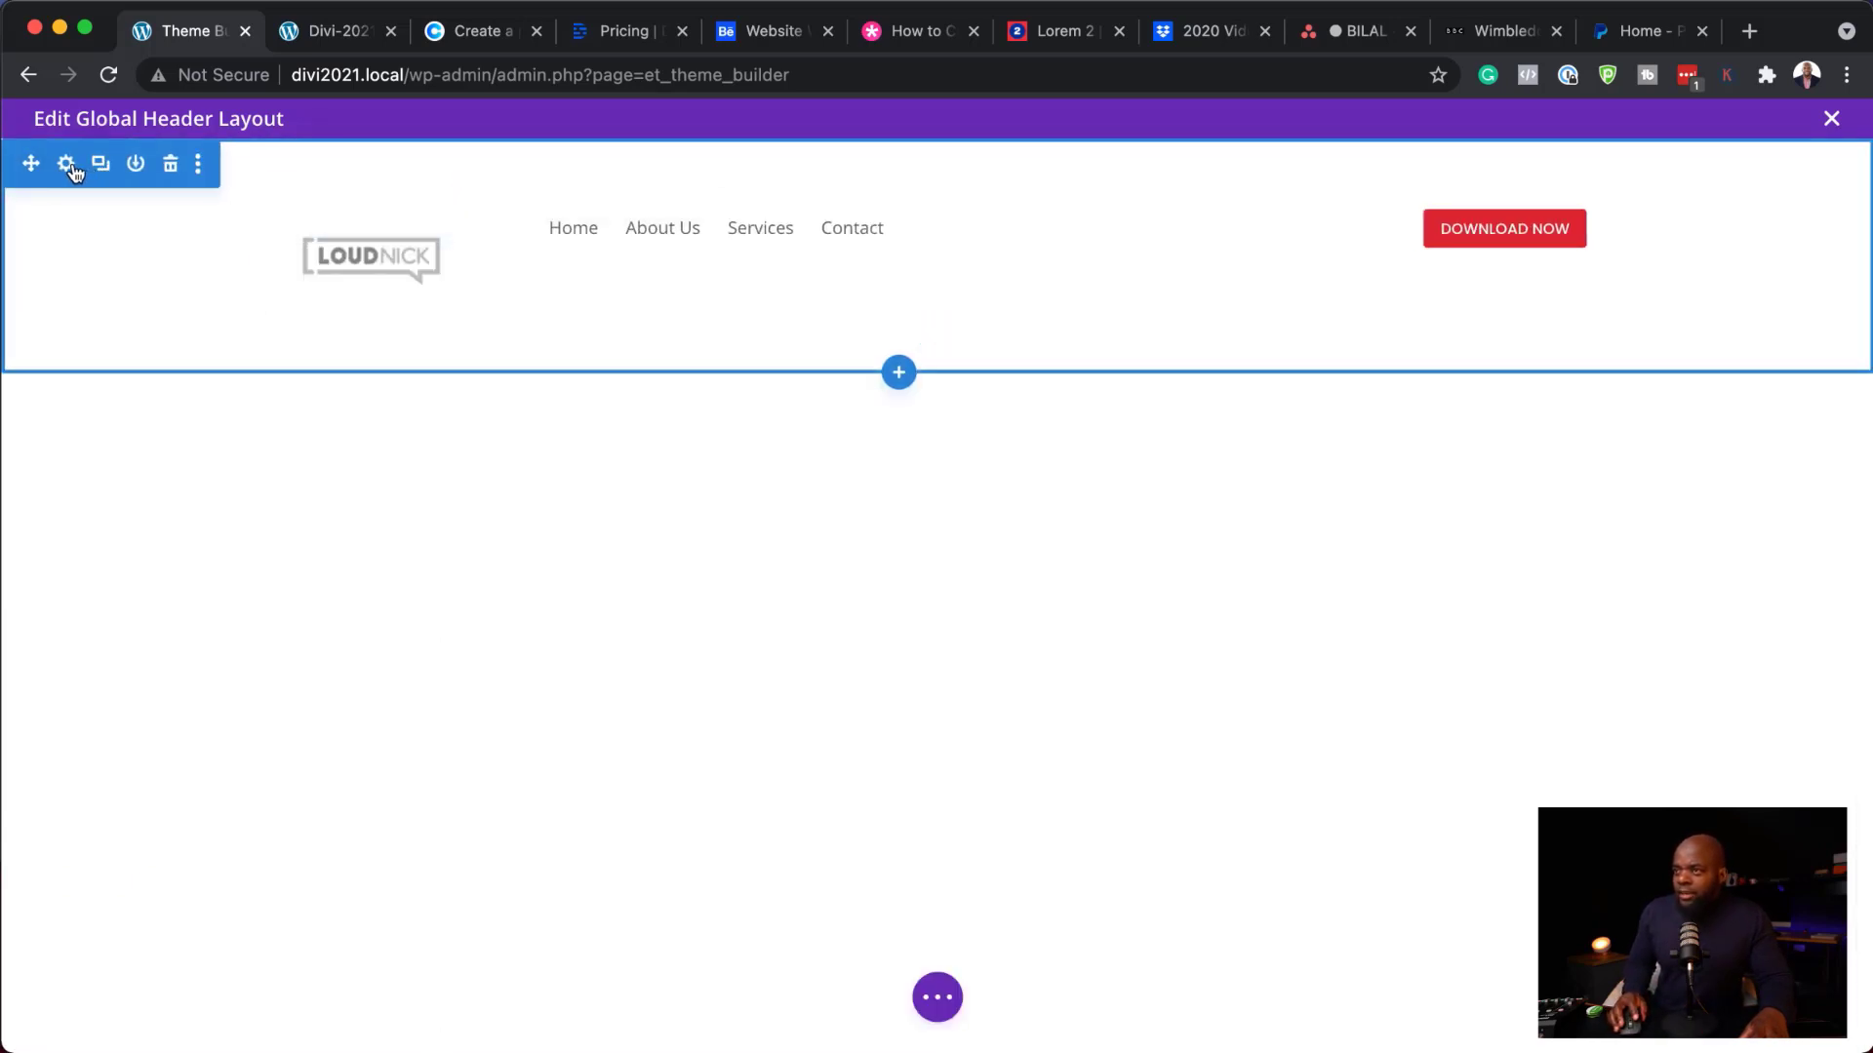
- Give the header section the saved dark navy blue background color and save the section settings
left_click(66, 168)
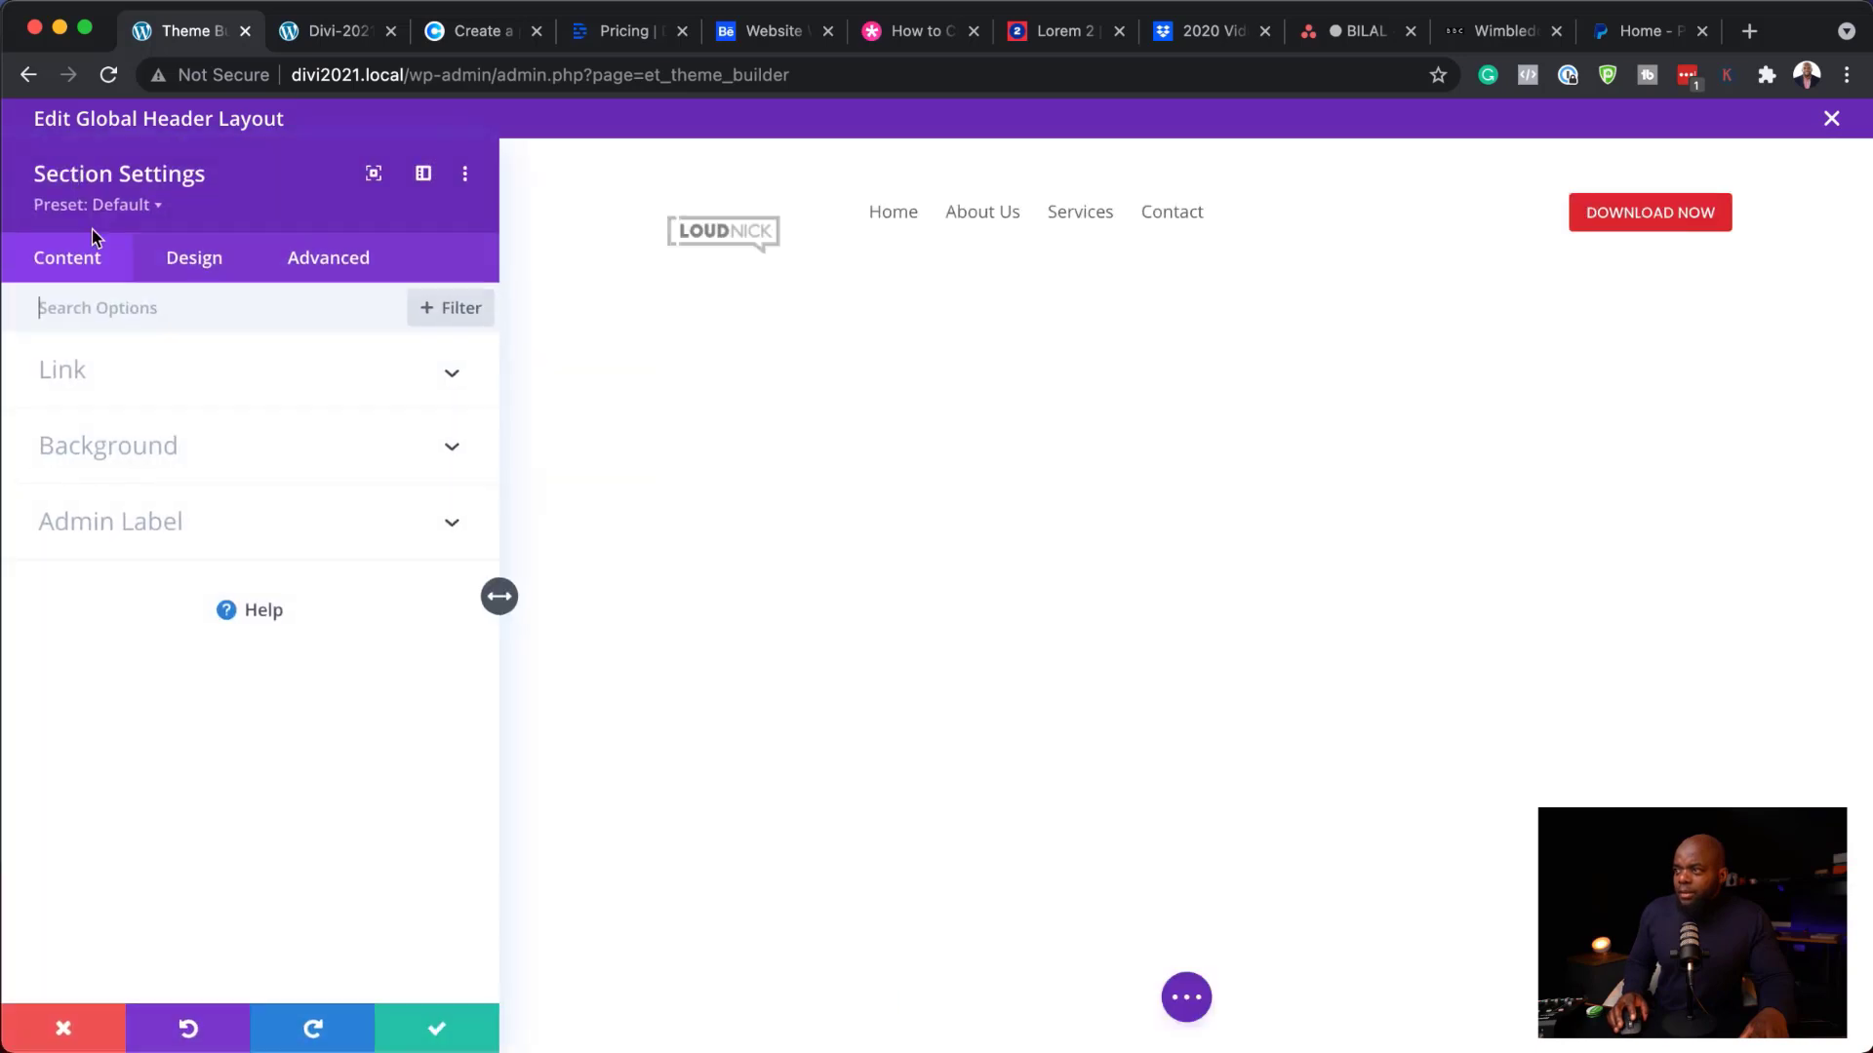
left_click(153, 449)
left_click(125, 743)
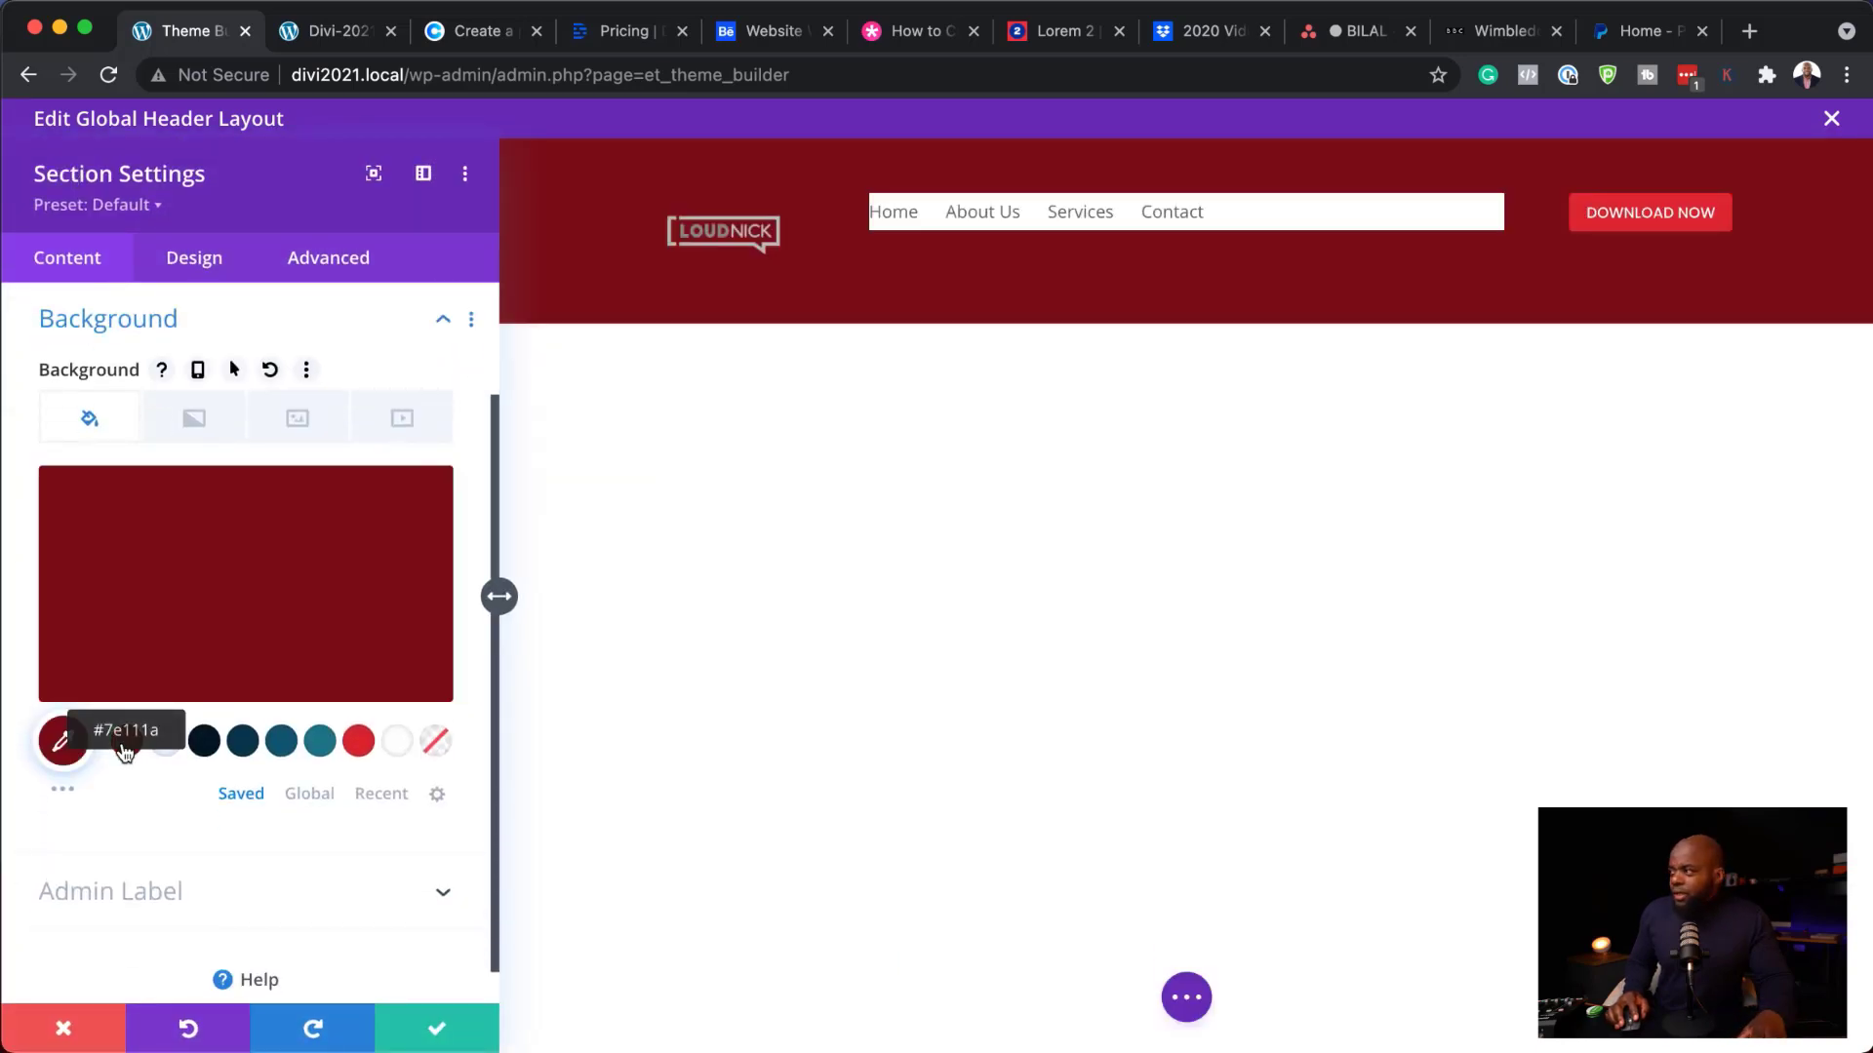
left_click(240, 742)
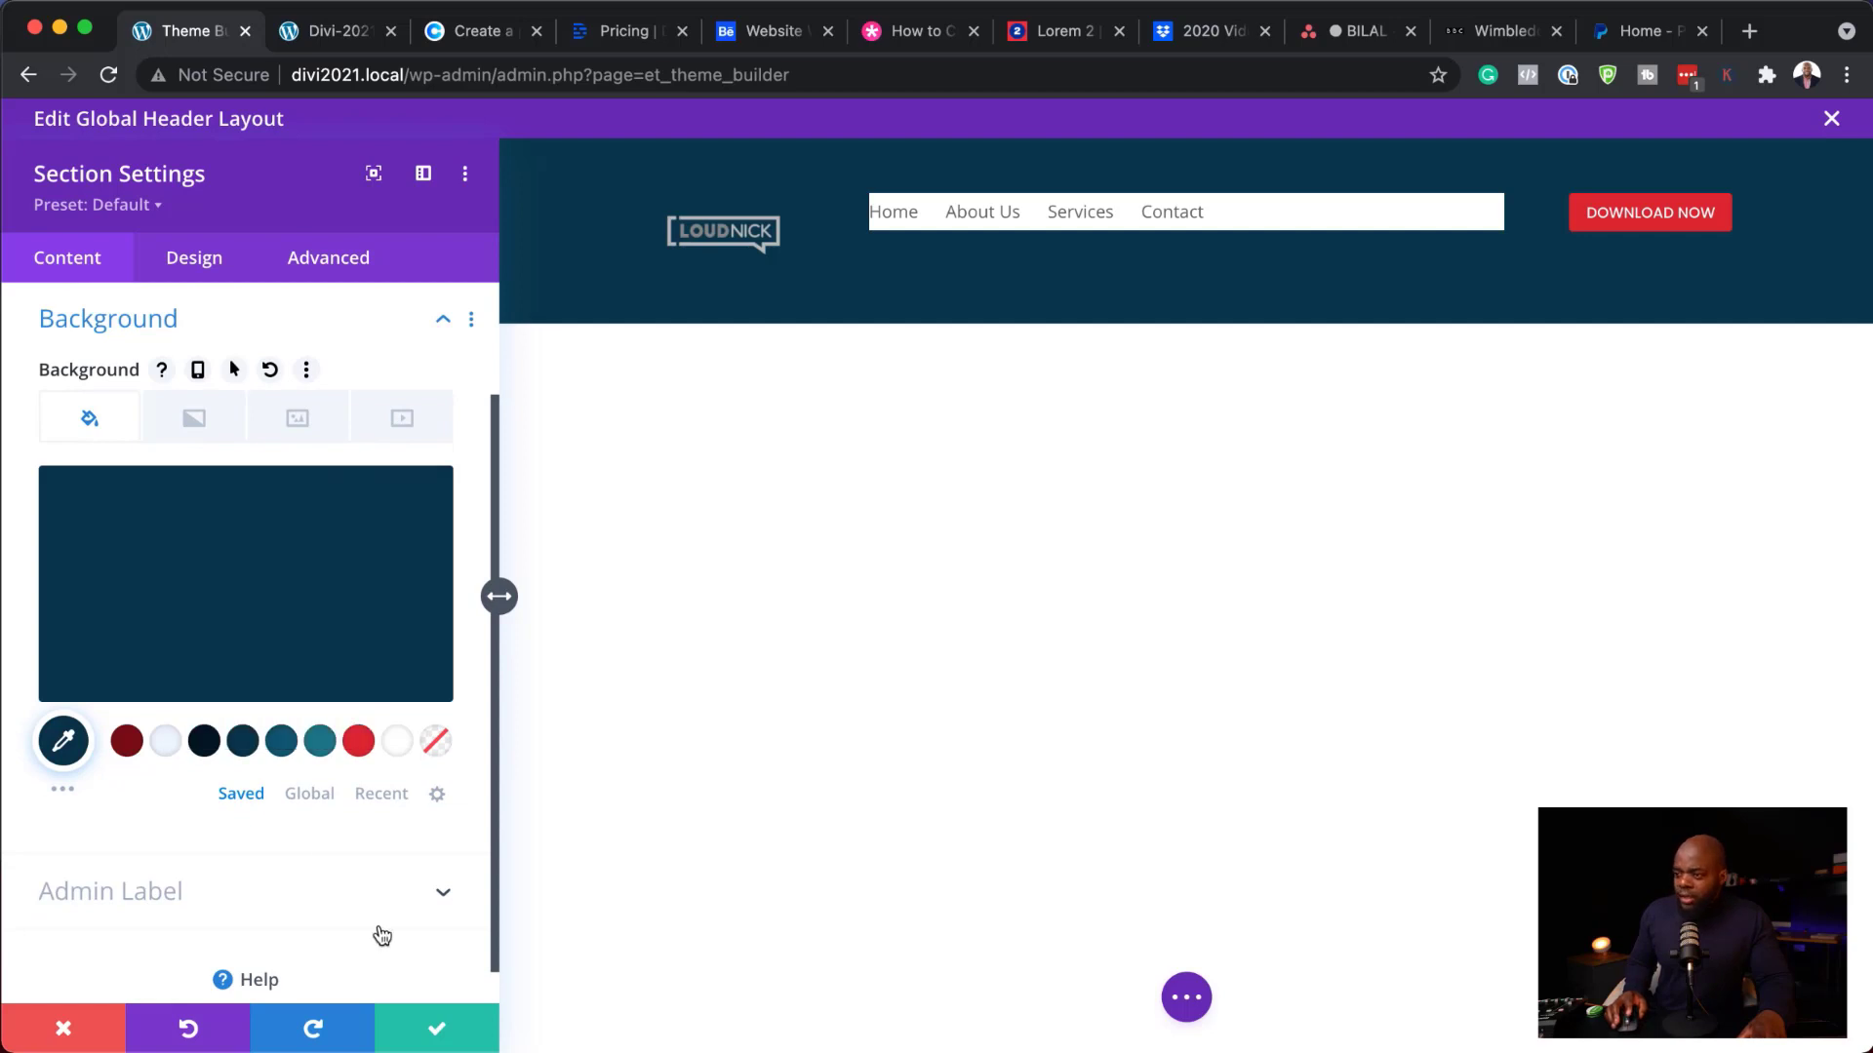
left_click(440, 1032)
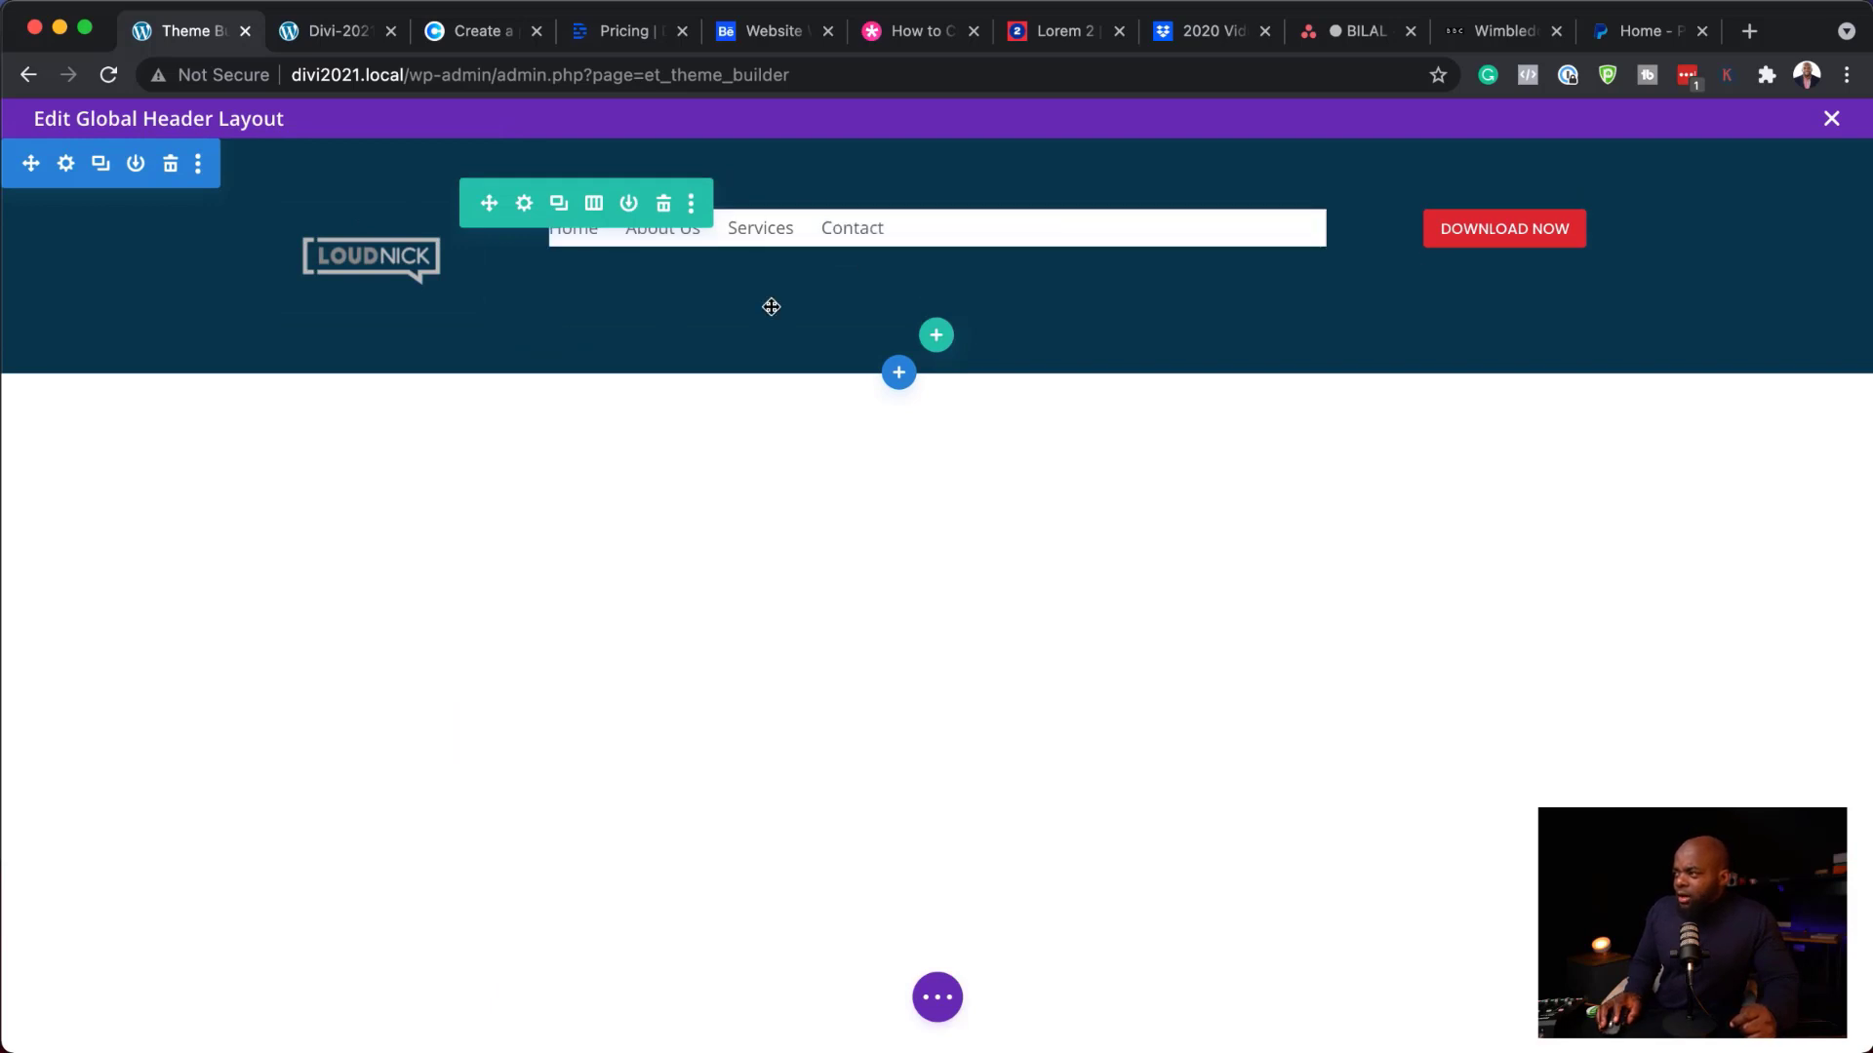
- Set the header row's top and bottom padding to 0px with the two values linked, and save the row settings
left_click(526, 207)
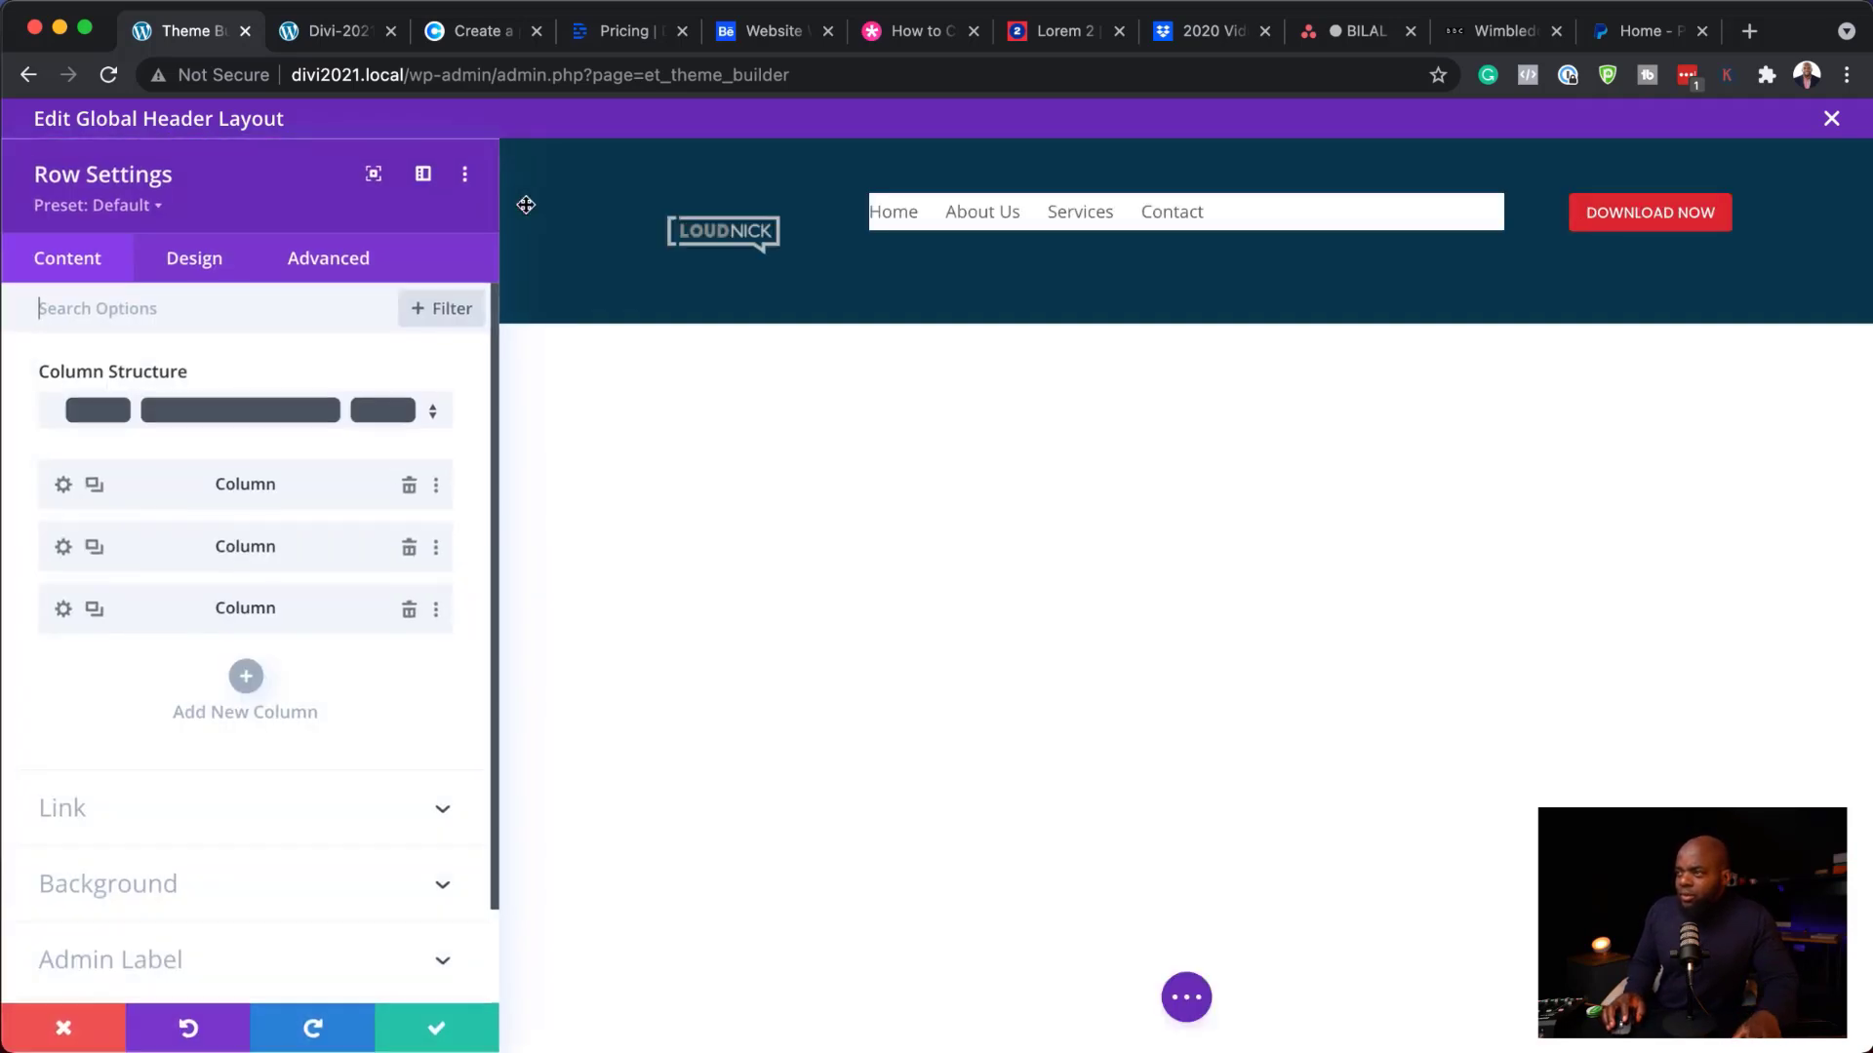
left_click(206, 276)
left_click(147, 457)
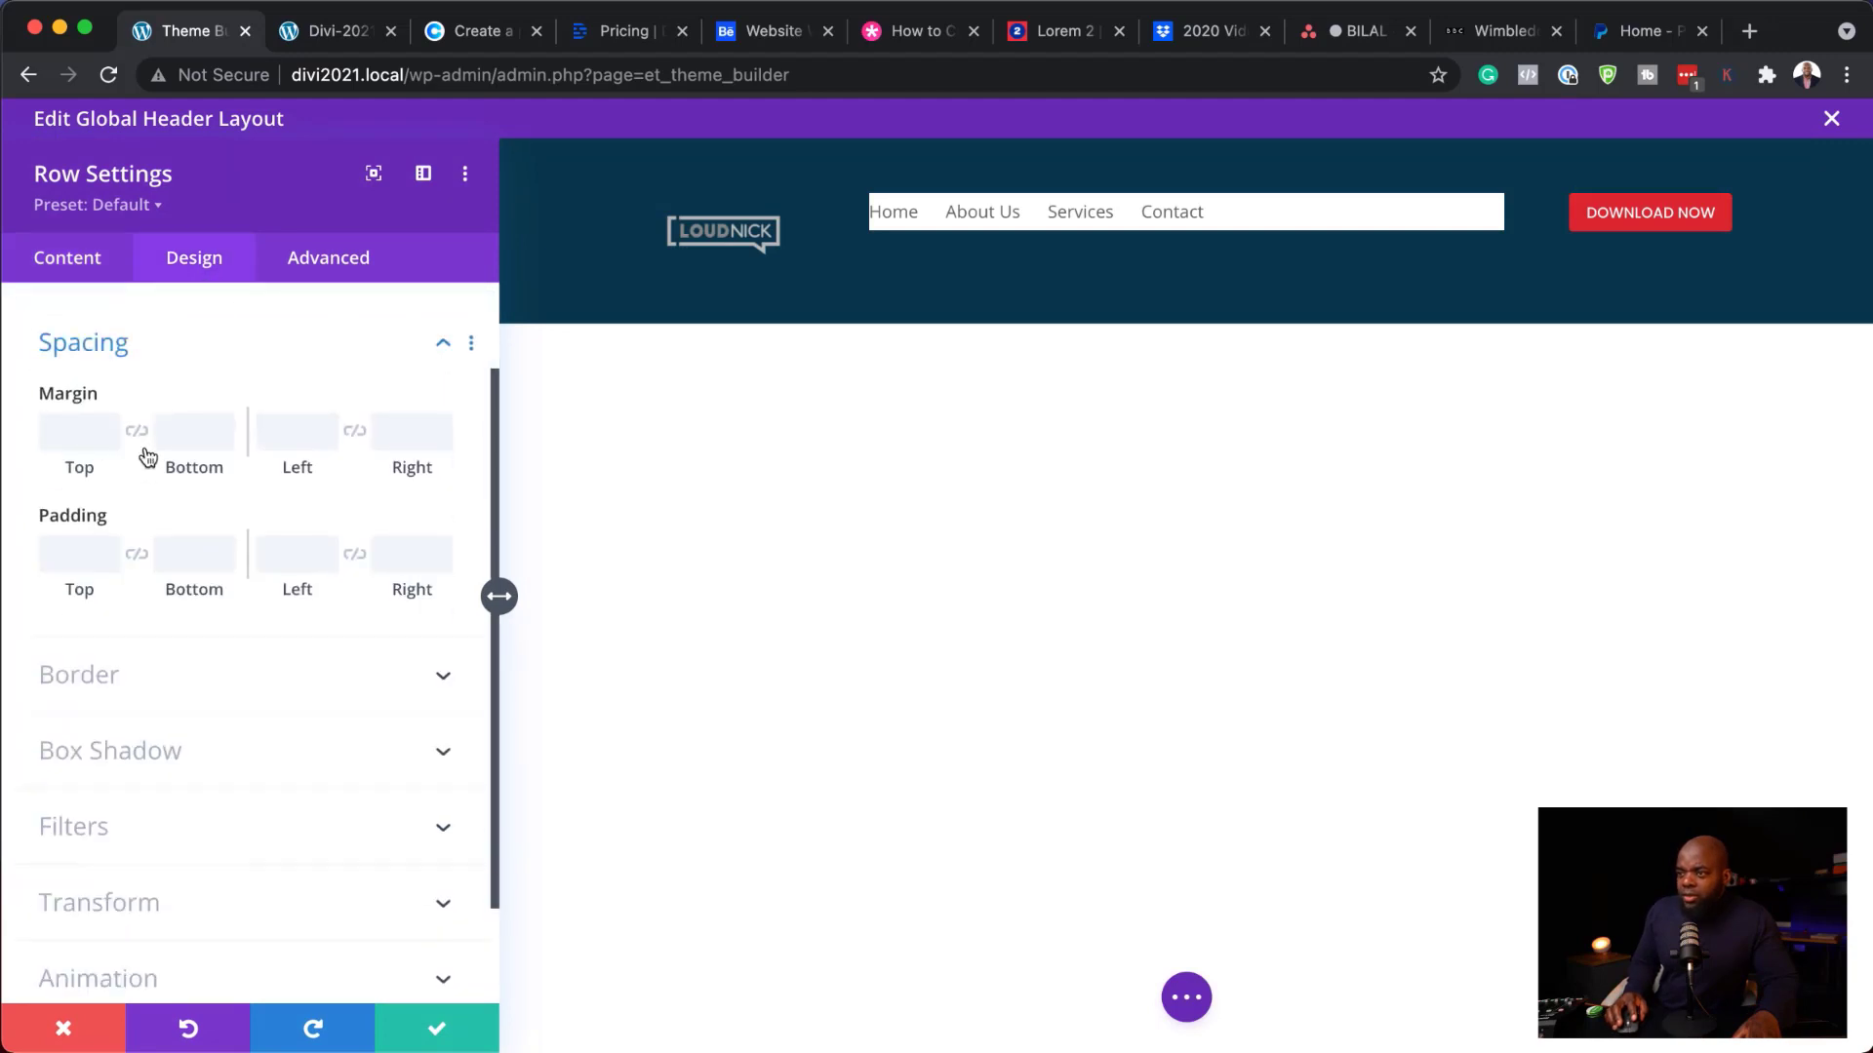
scroll(68, 541, "down", 1)
left_click(74, 527)
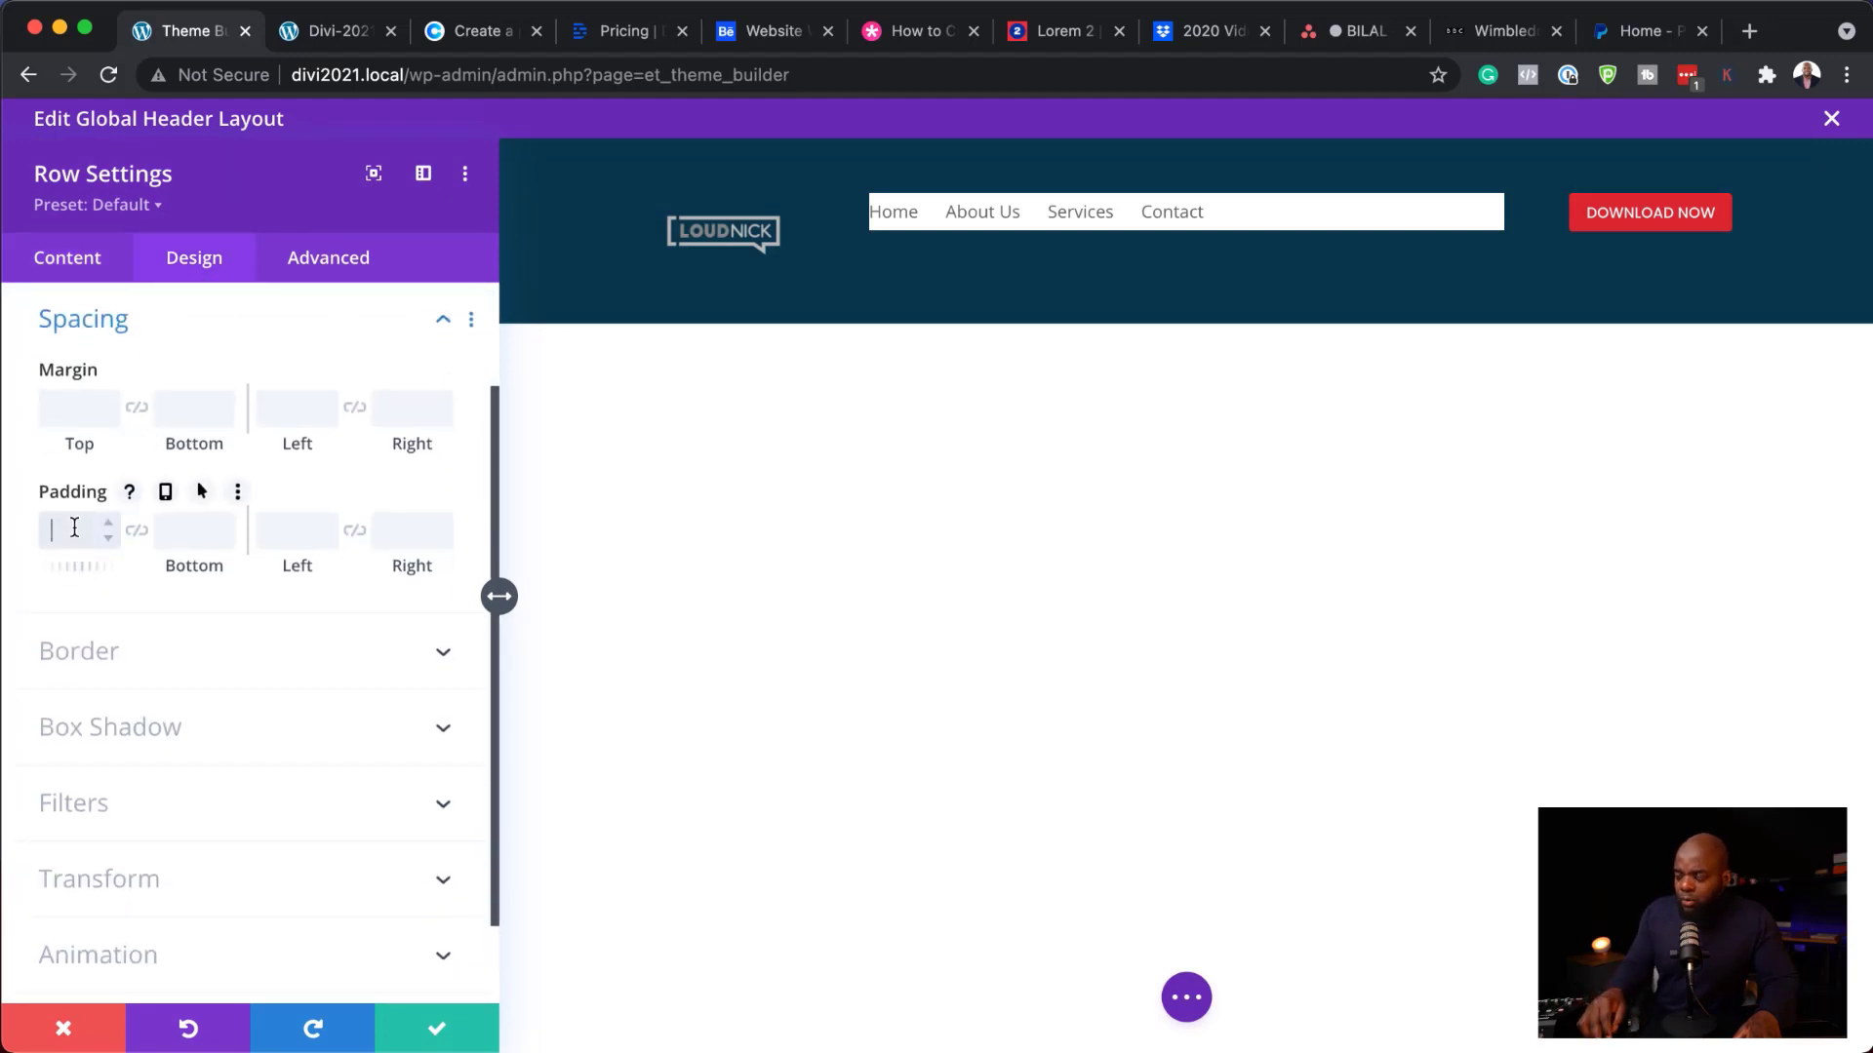
type("0px")
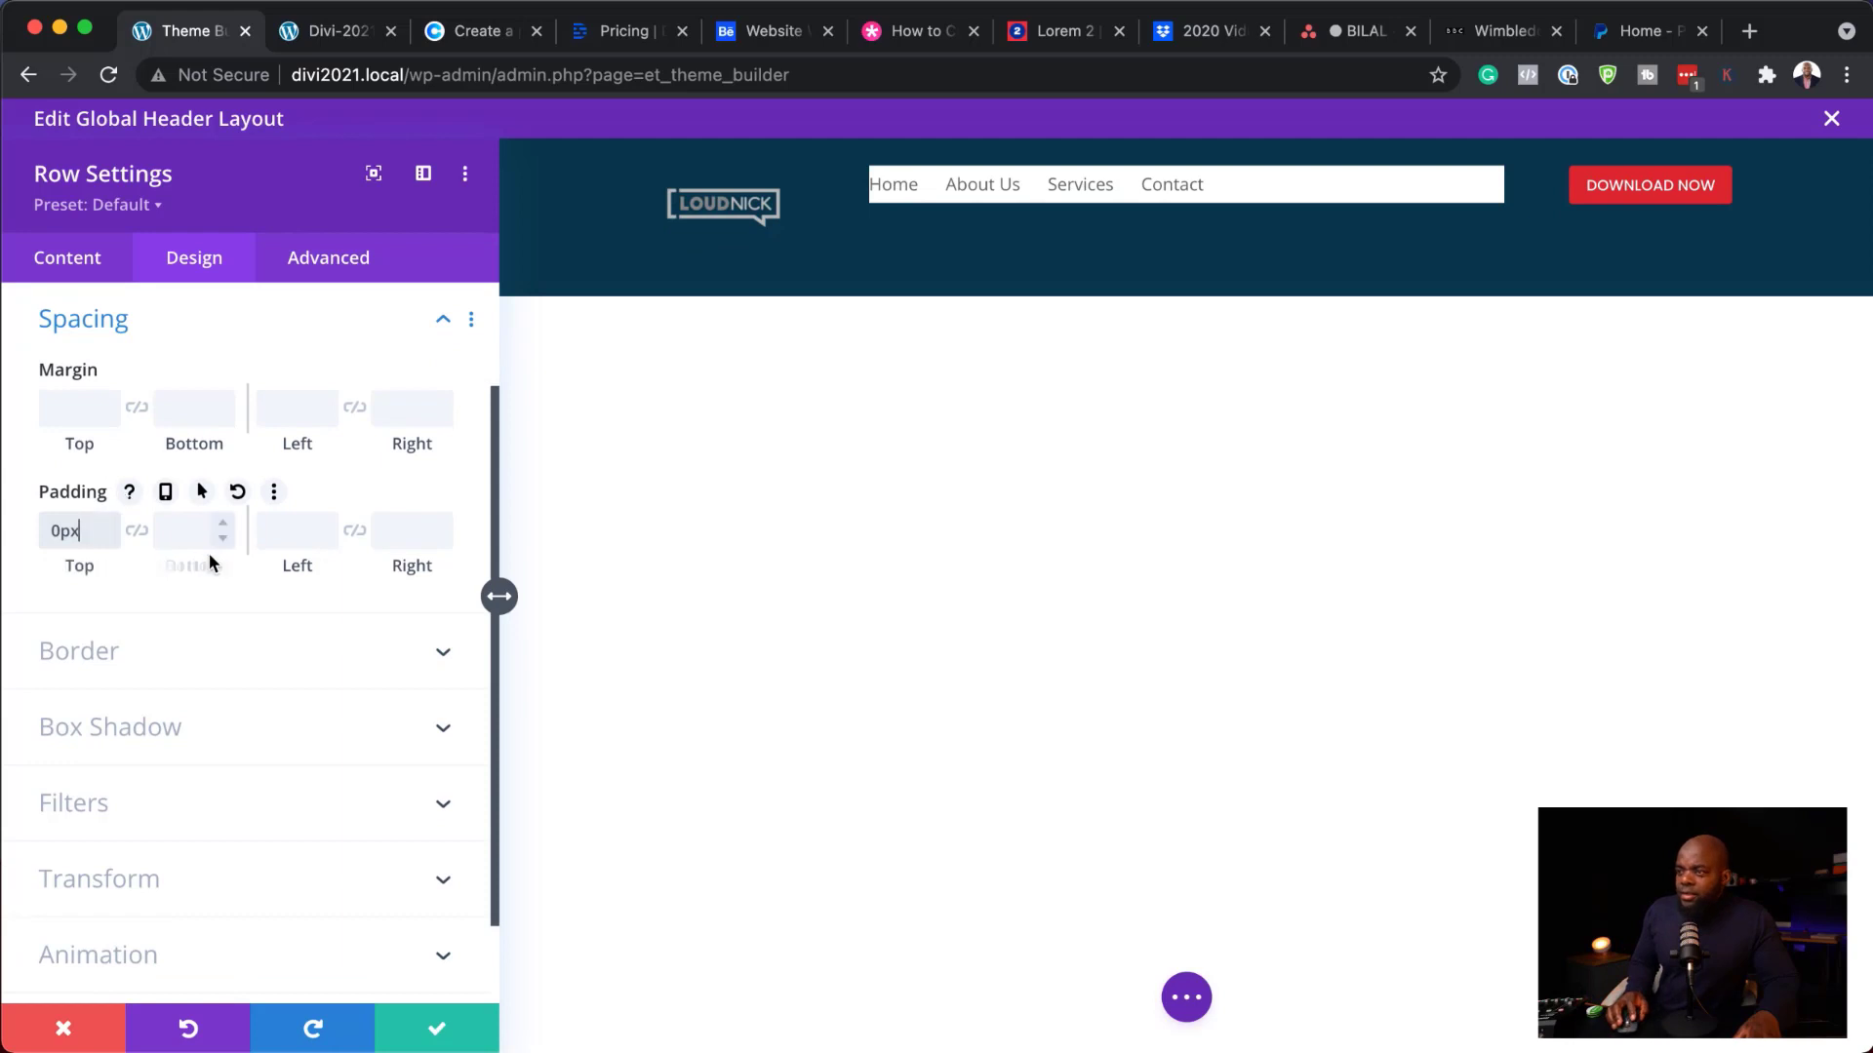
left_click(137, 531)
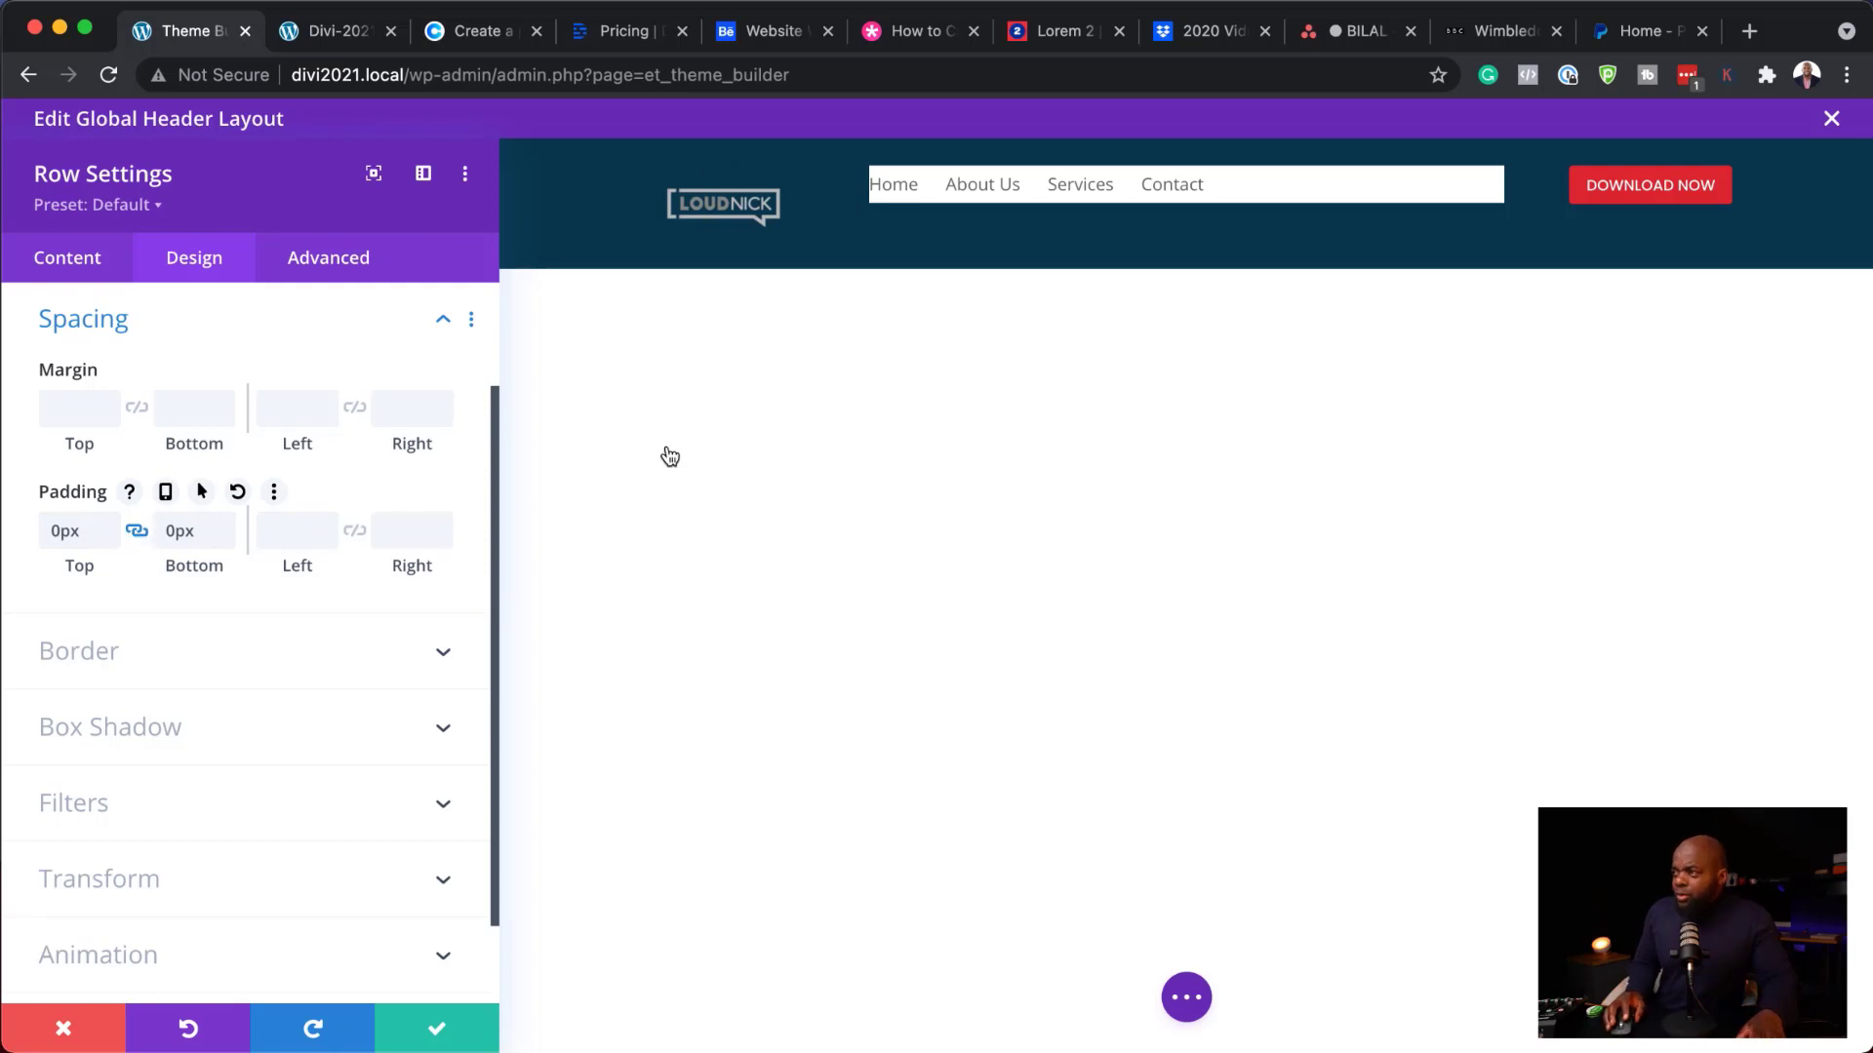
left_click(439, 1037)
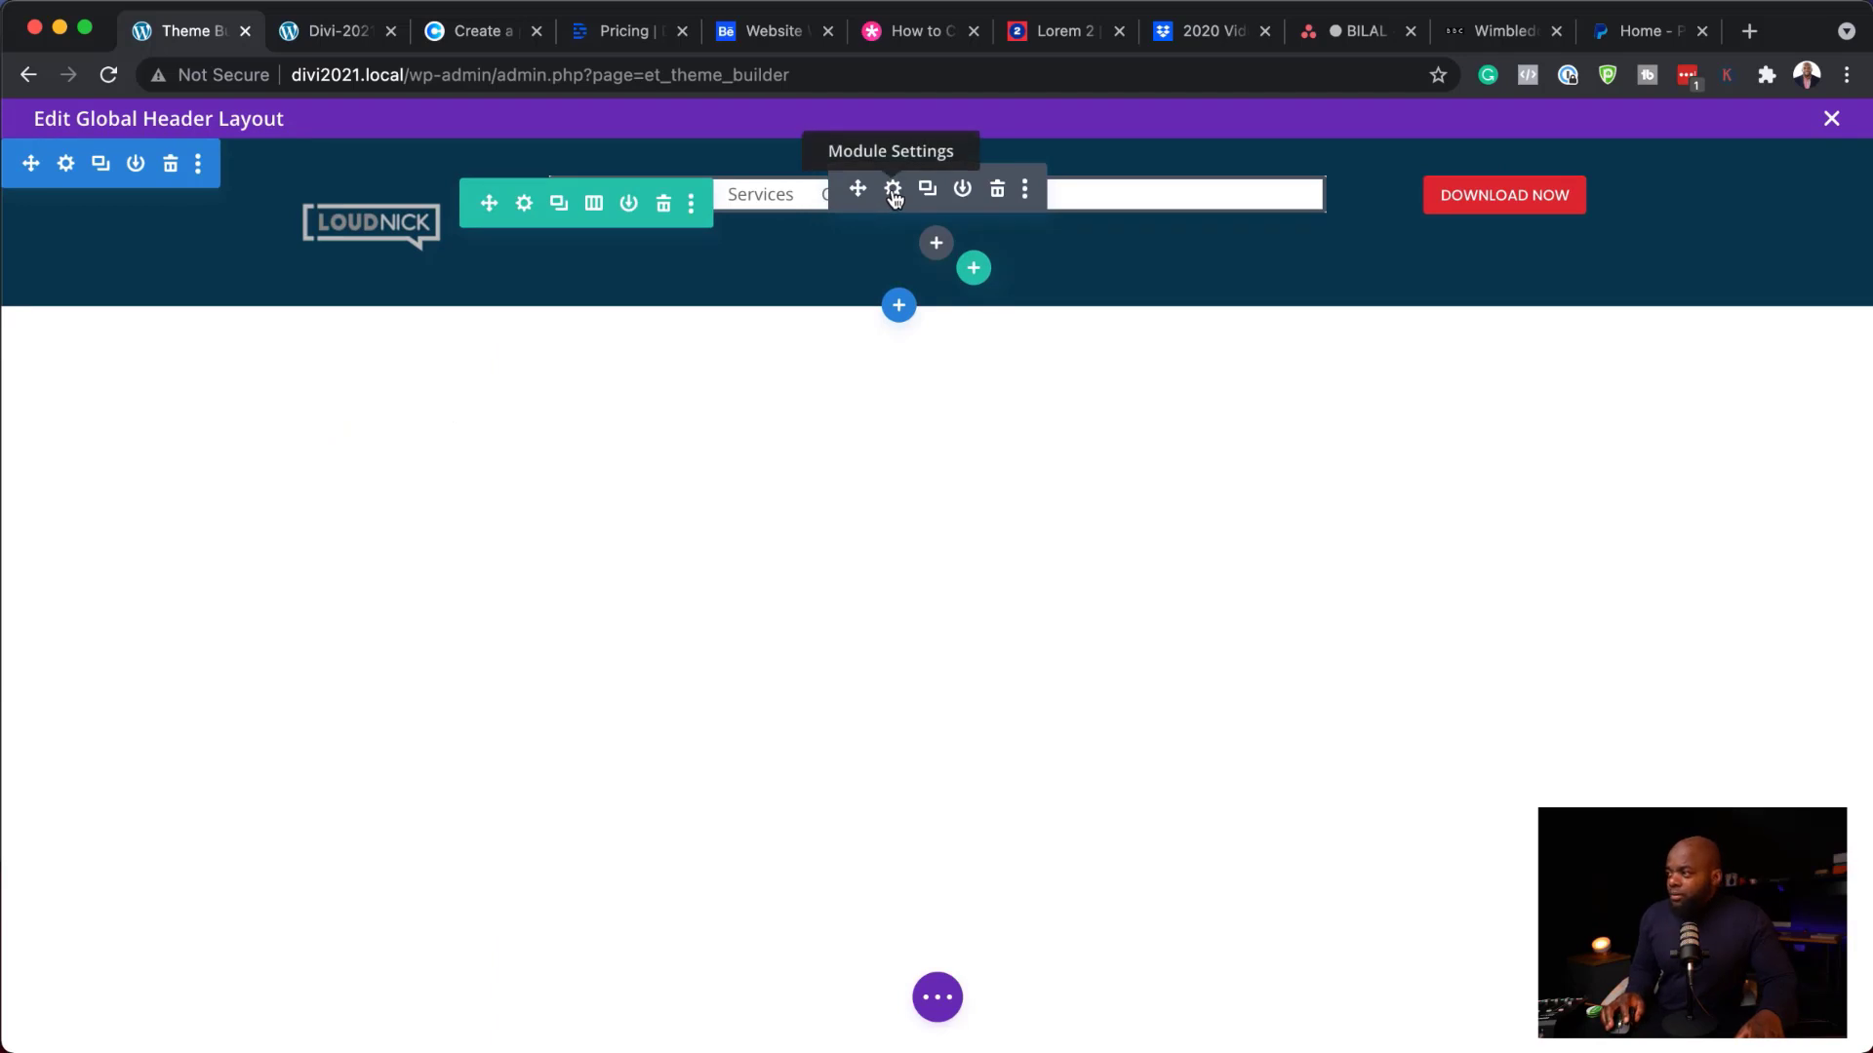
- Make the Menu module's background color transparent
left_click(893, 192)
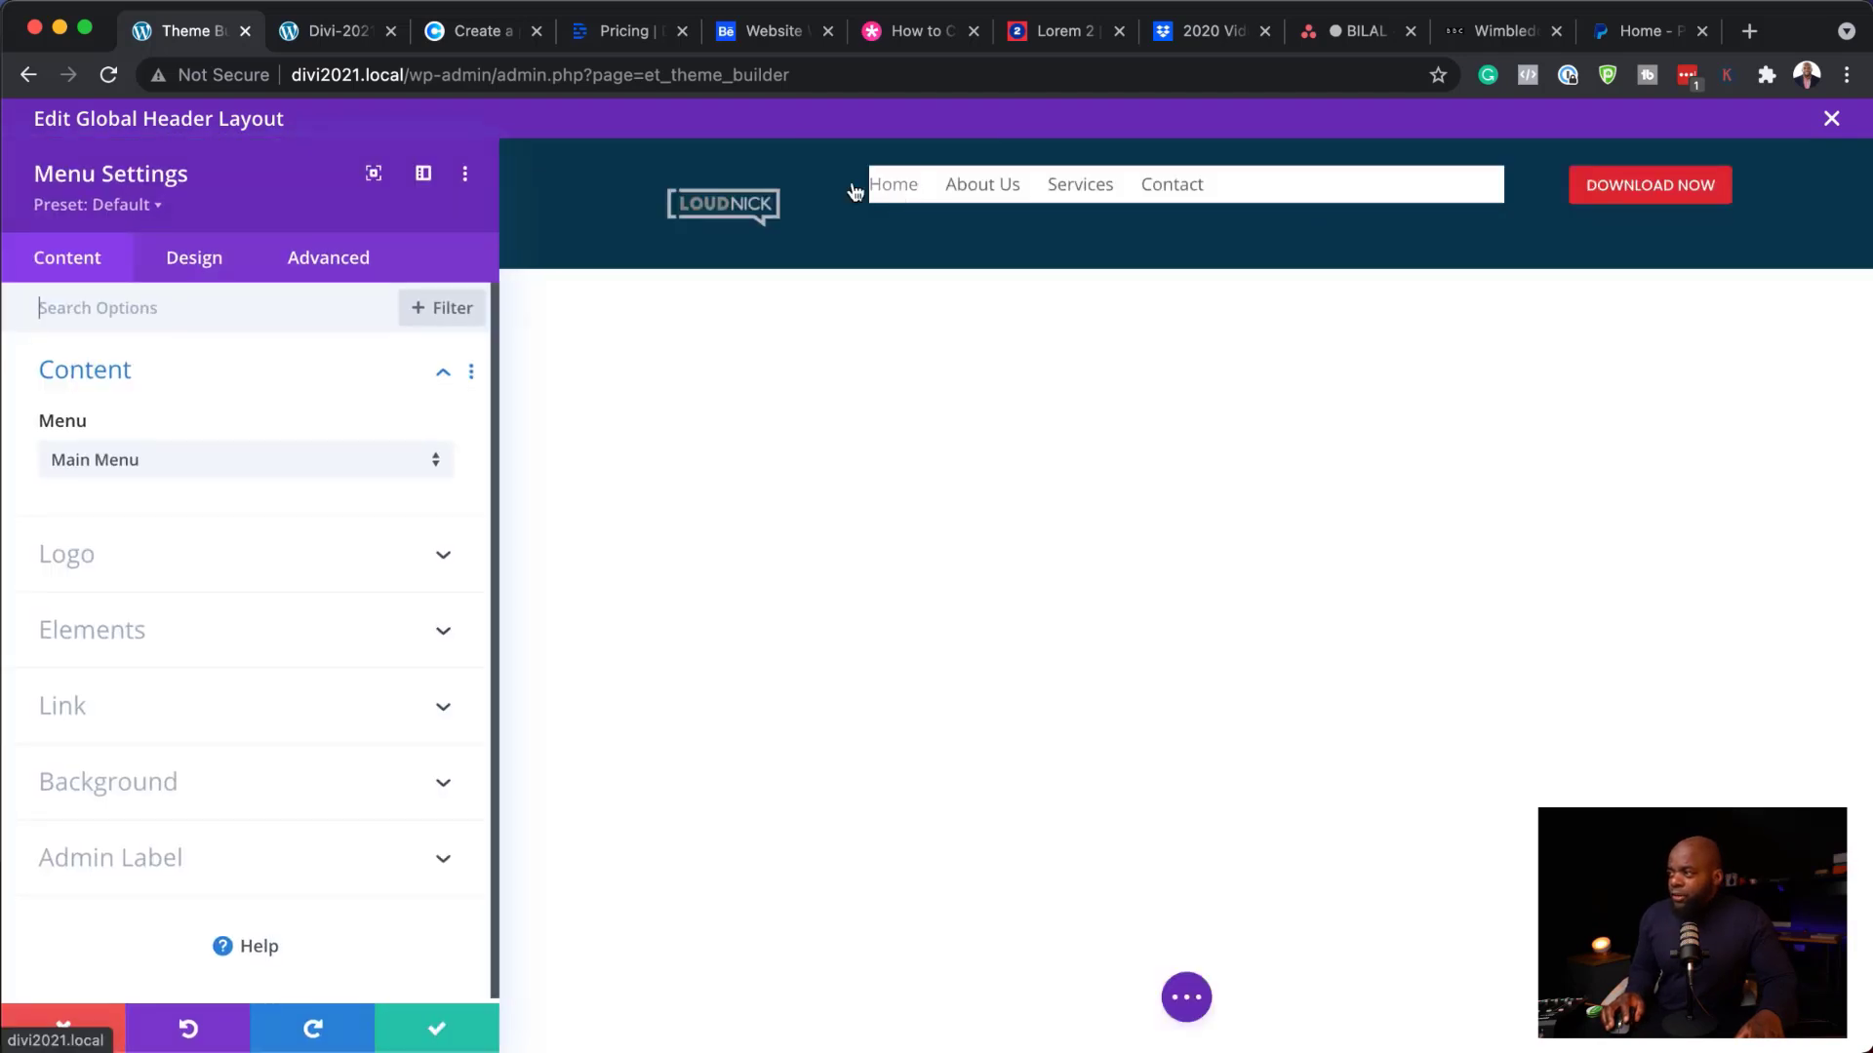
left_click(283, 797)
left_click(436, 746)
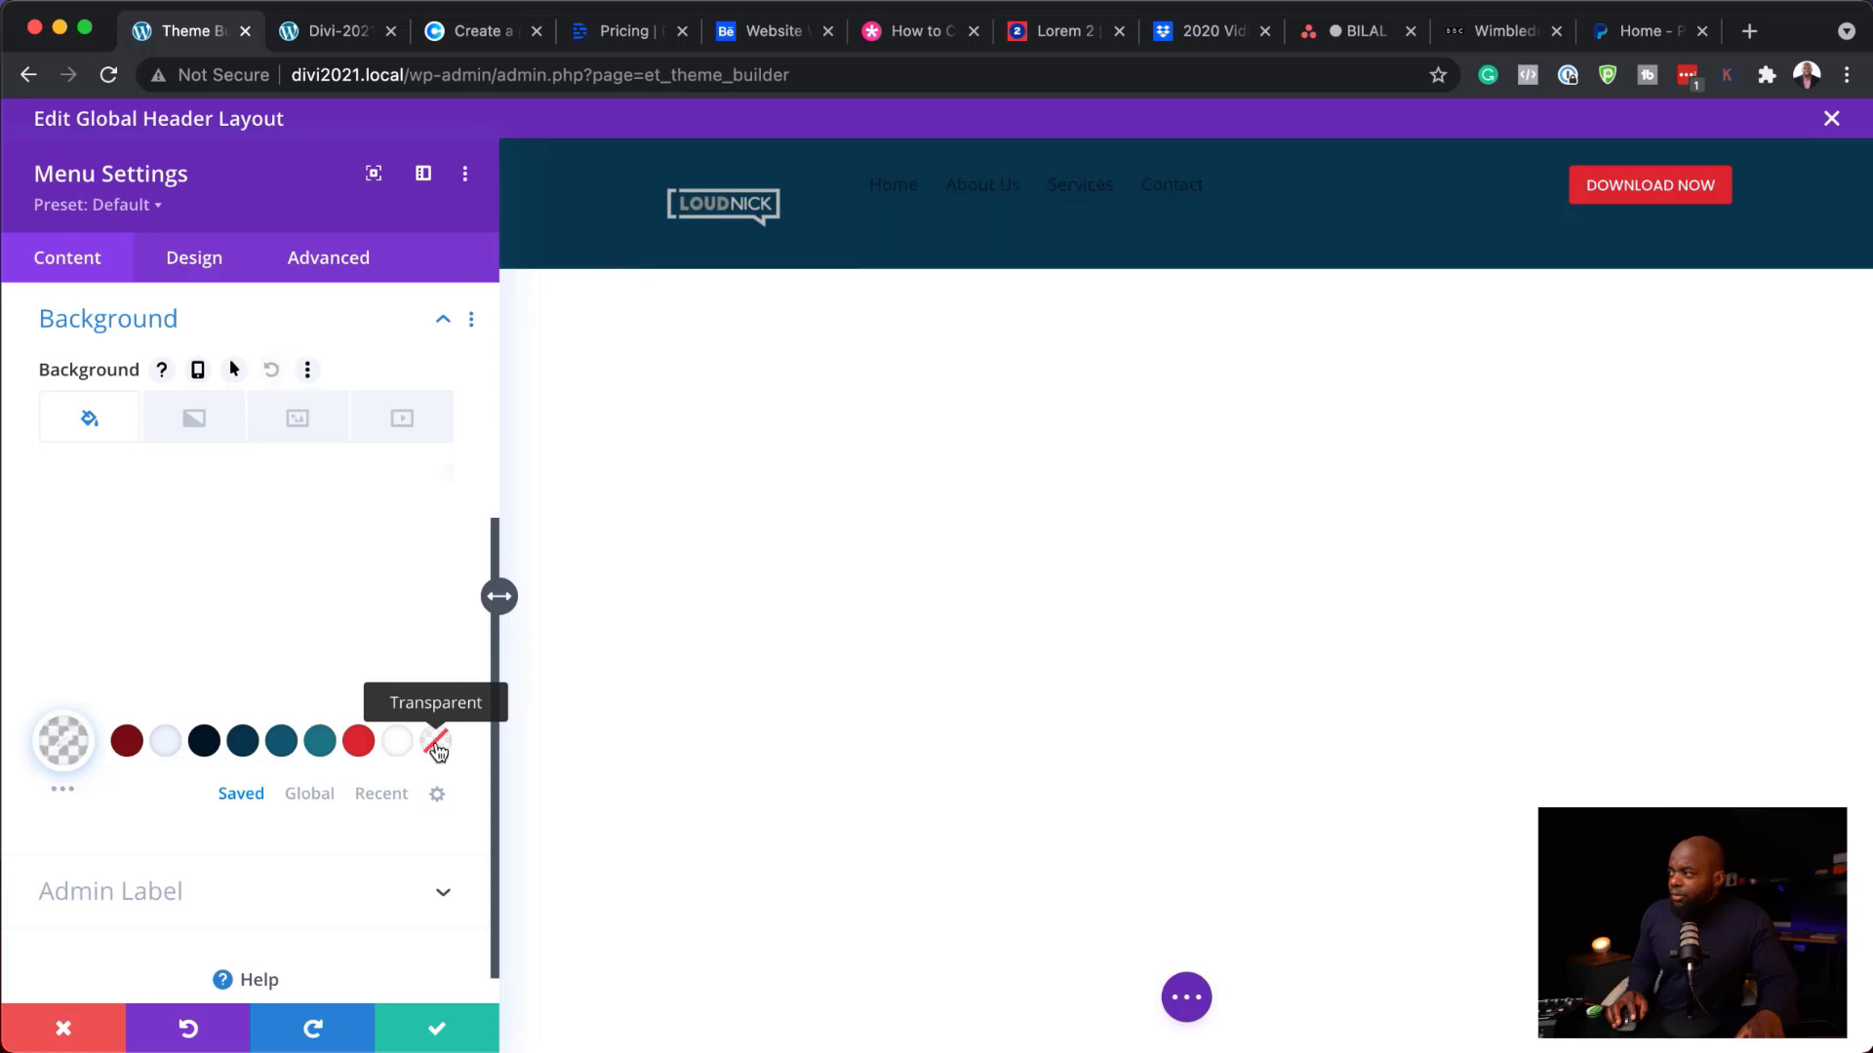
- Set the Menu module's menu text to uppercase and its font to Poppins
left_click(200, 260)
left_click(226, 455)
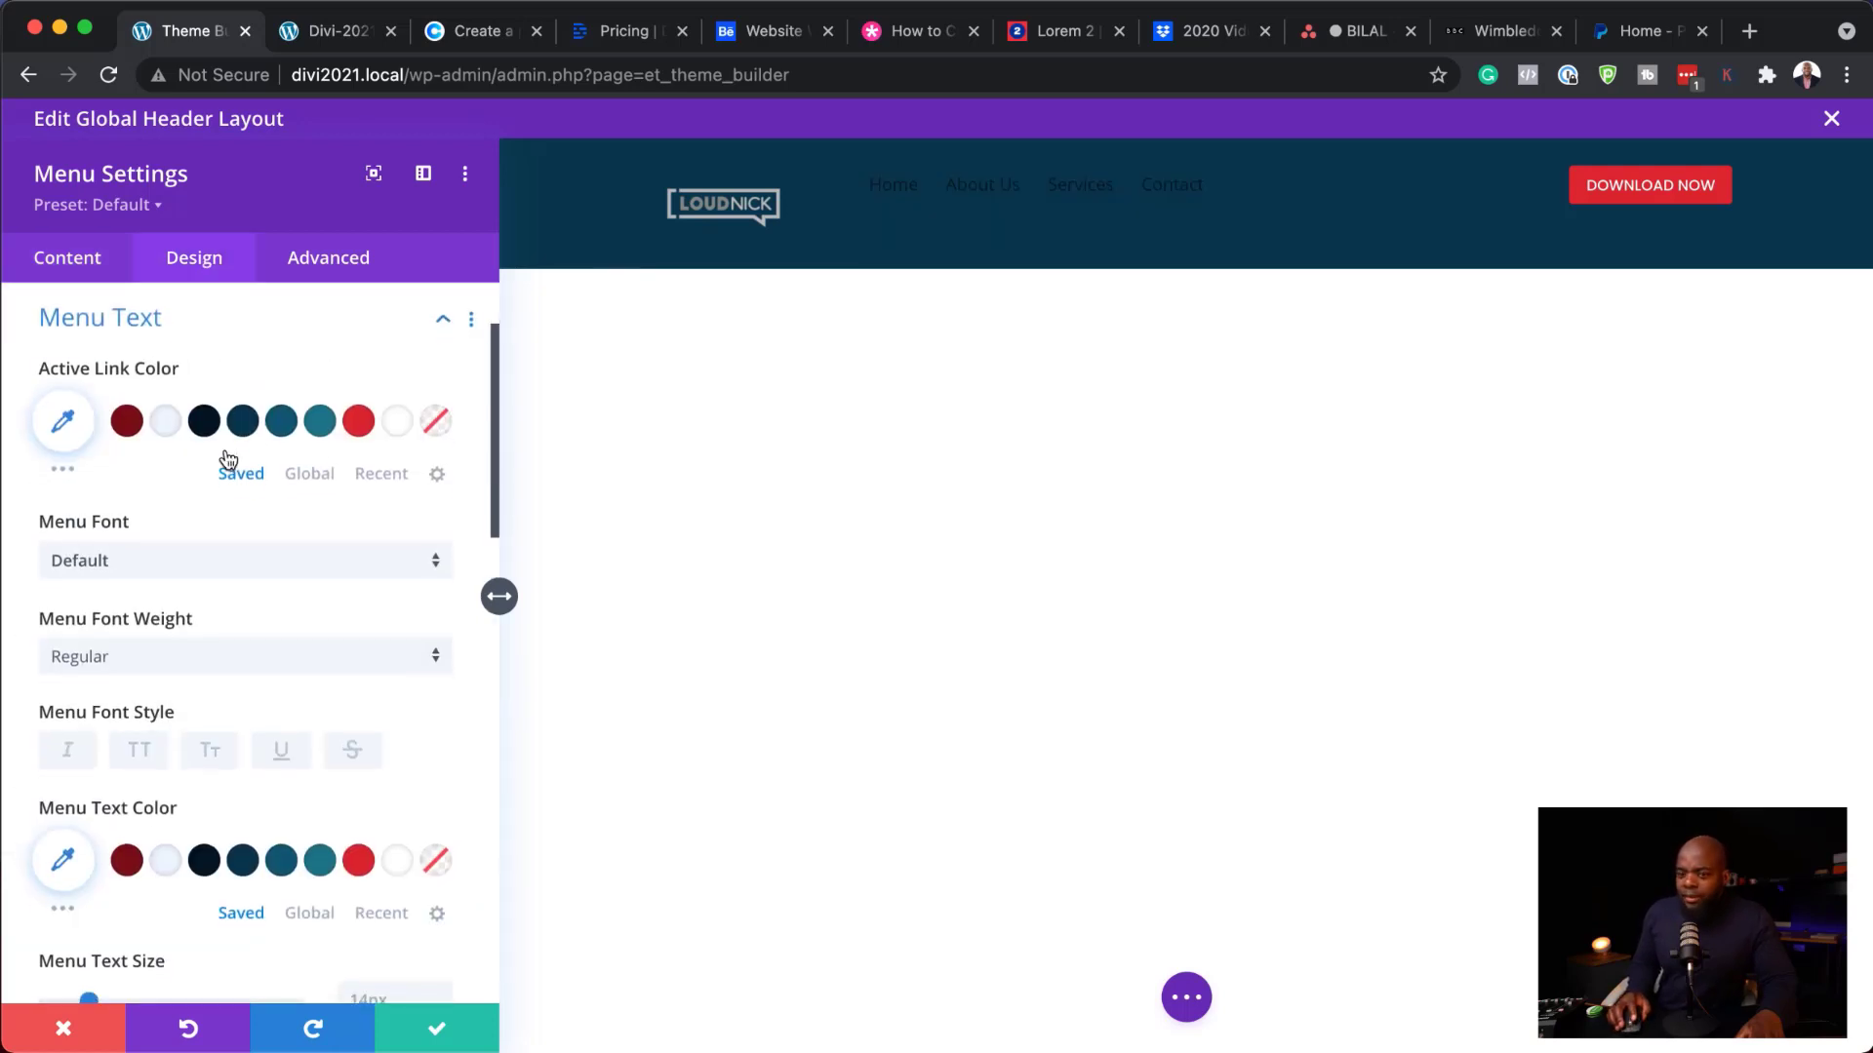
left_click(140, 753)
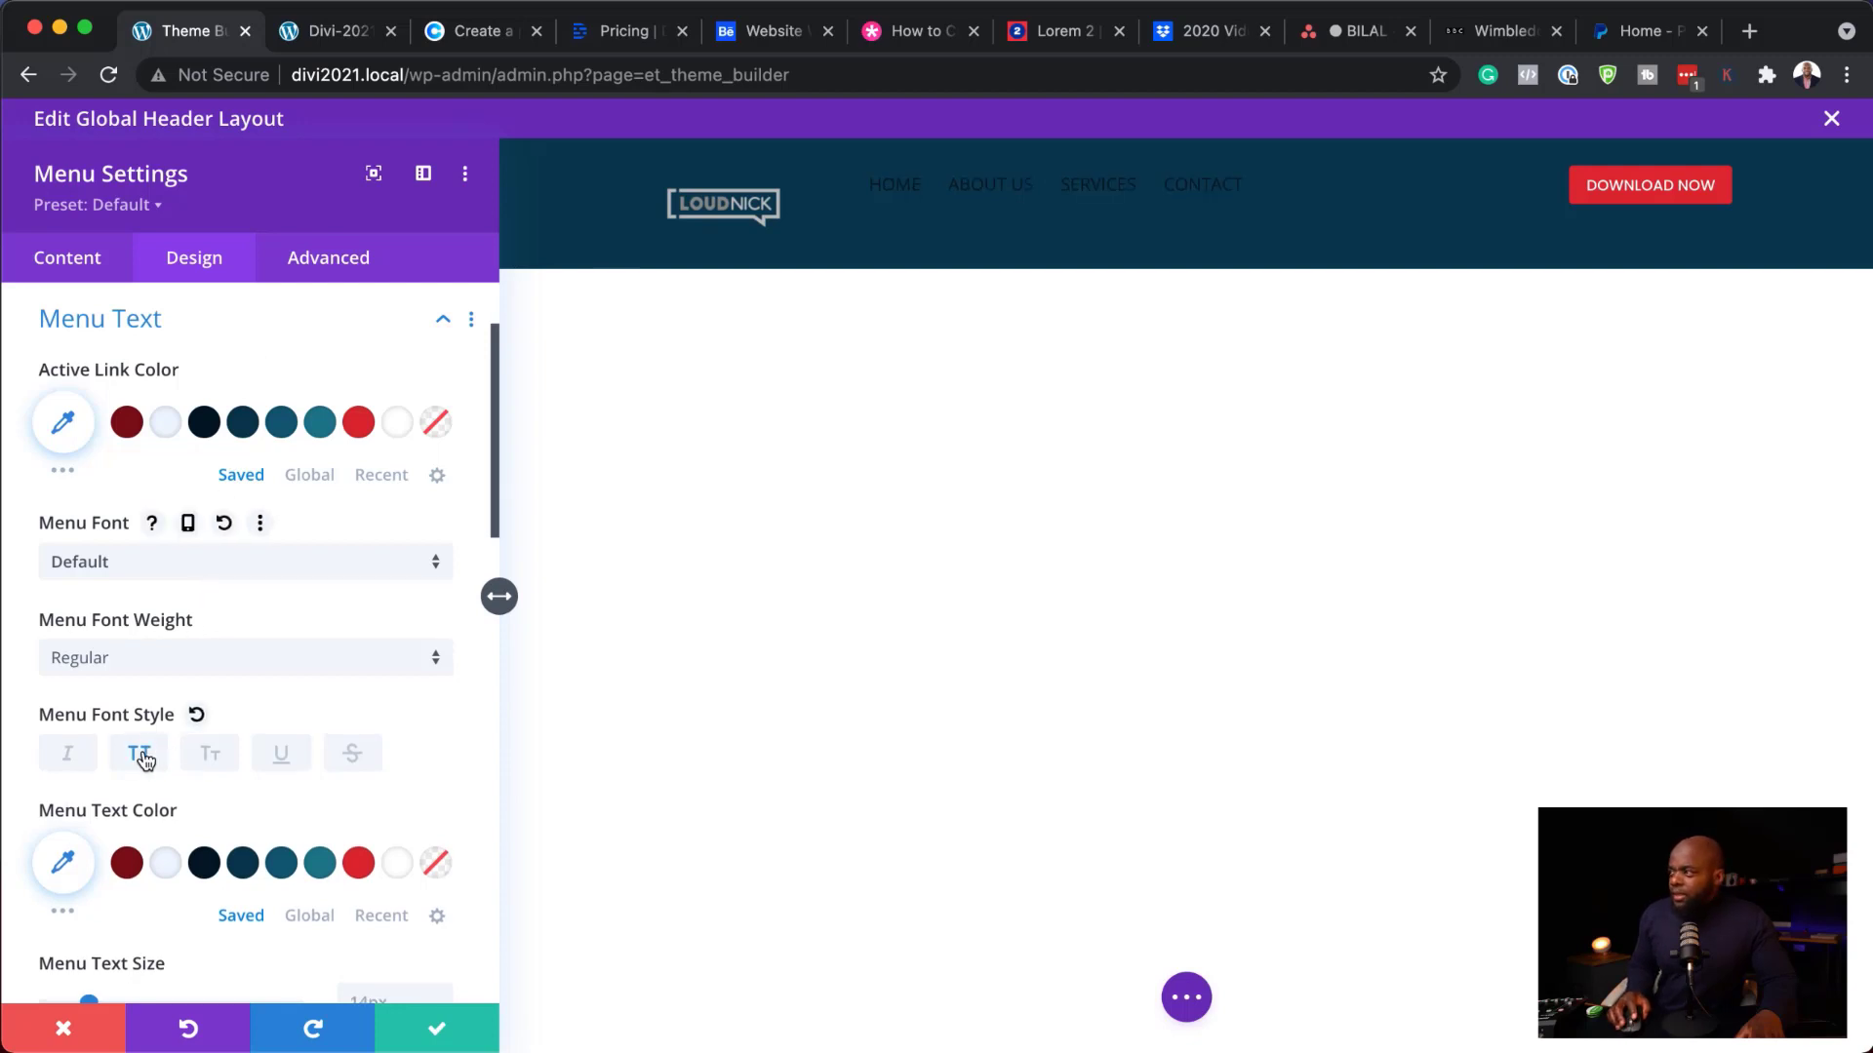
left_click(166, 570)
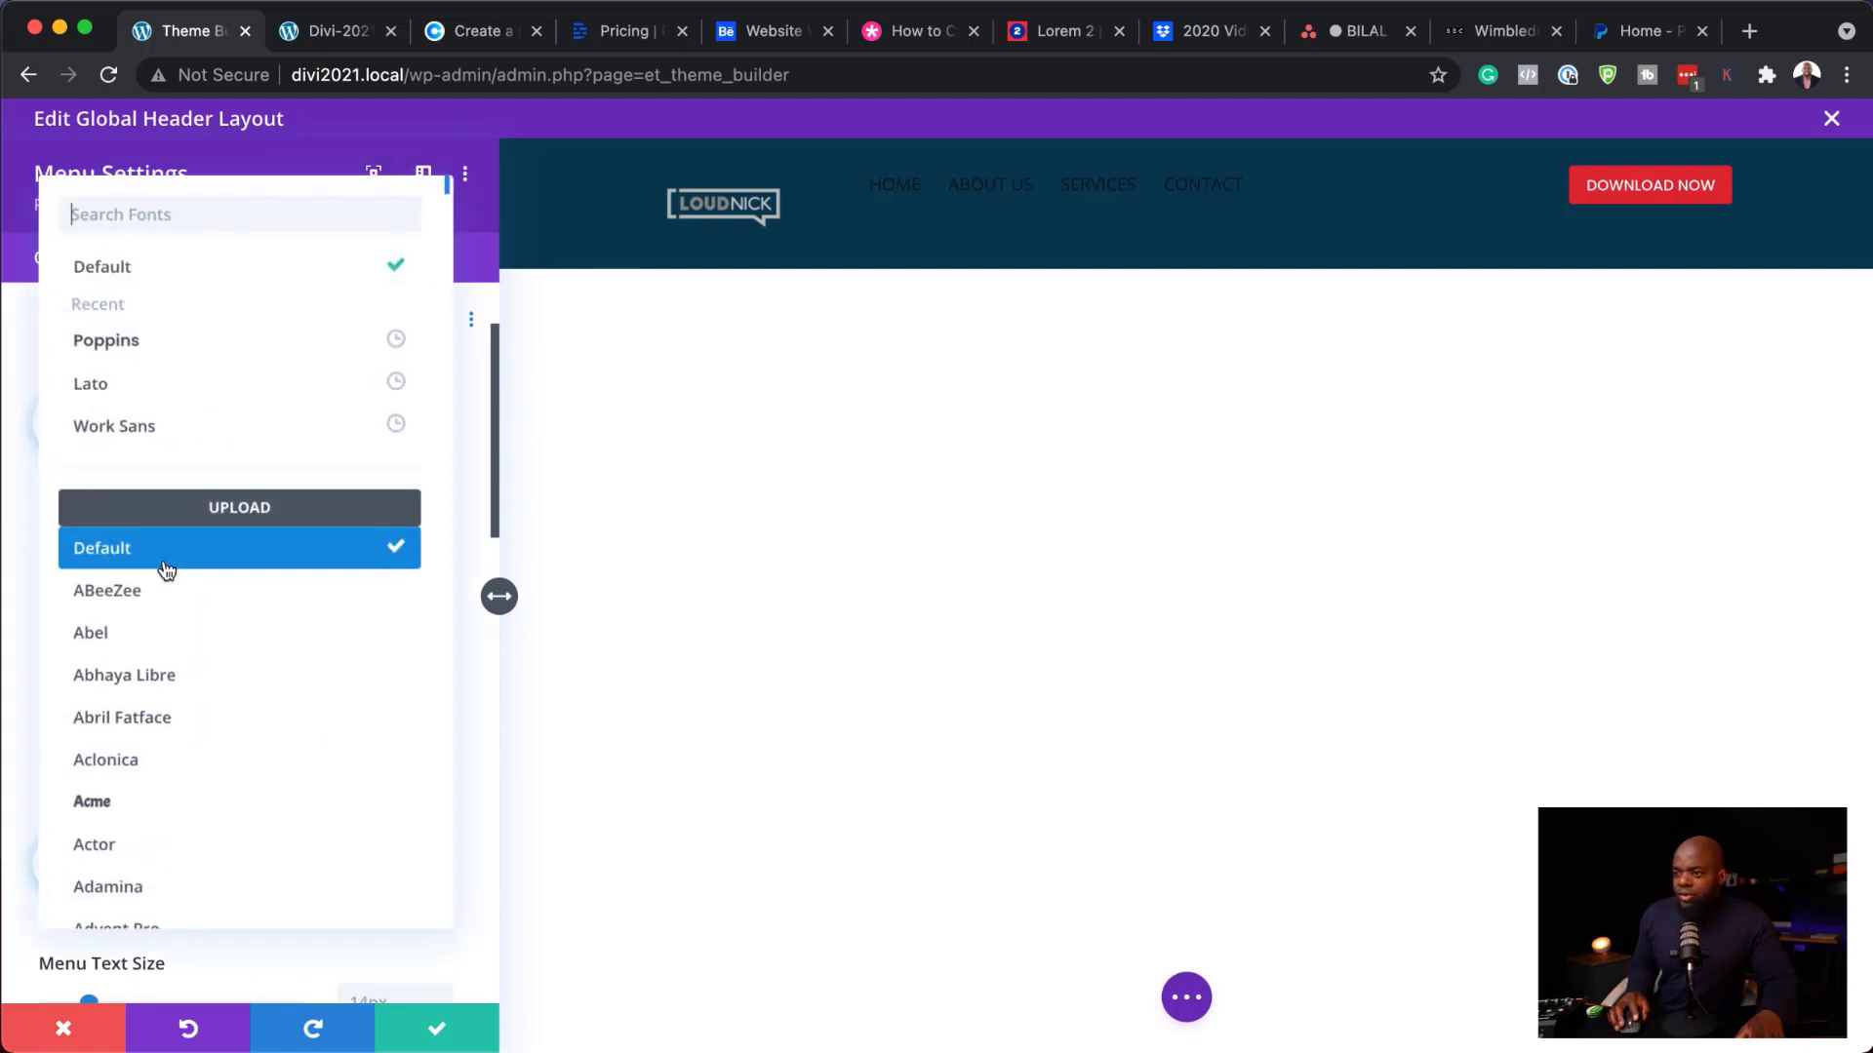
left_click(192, 335)
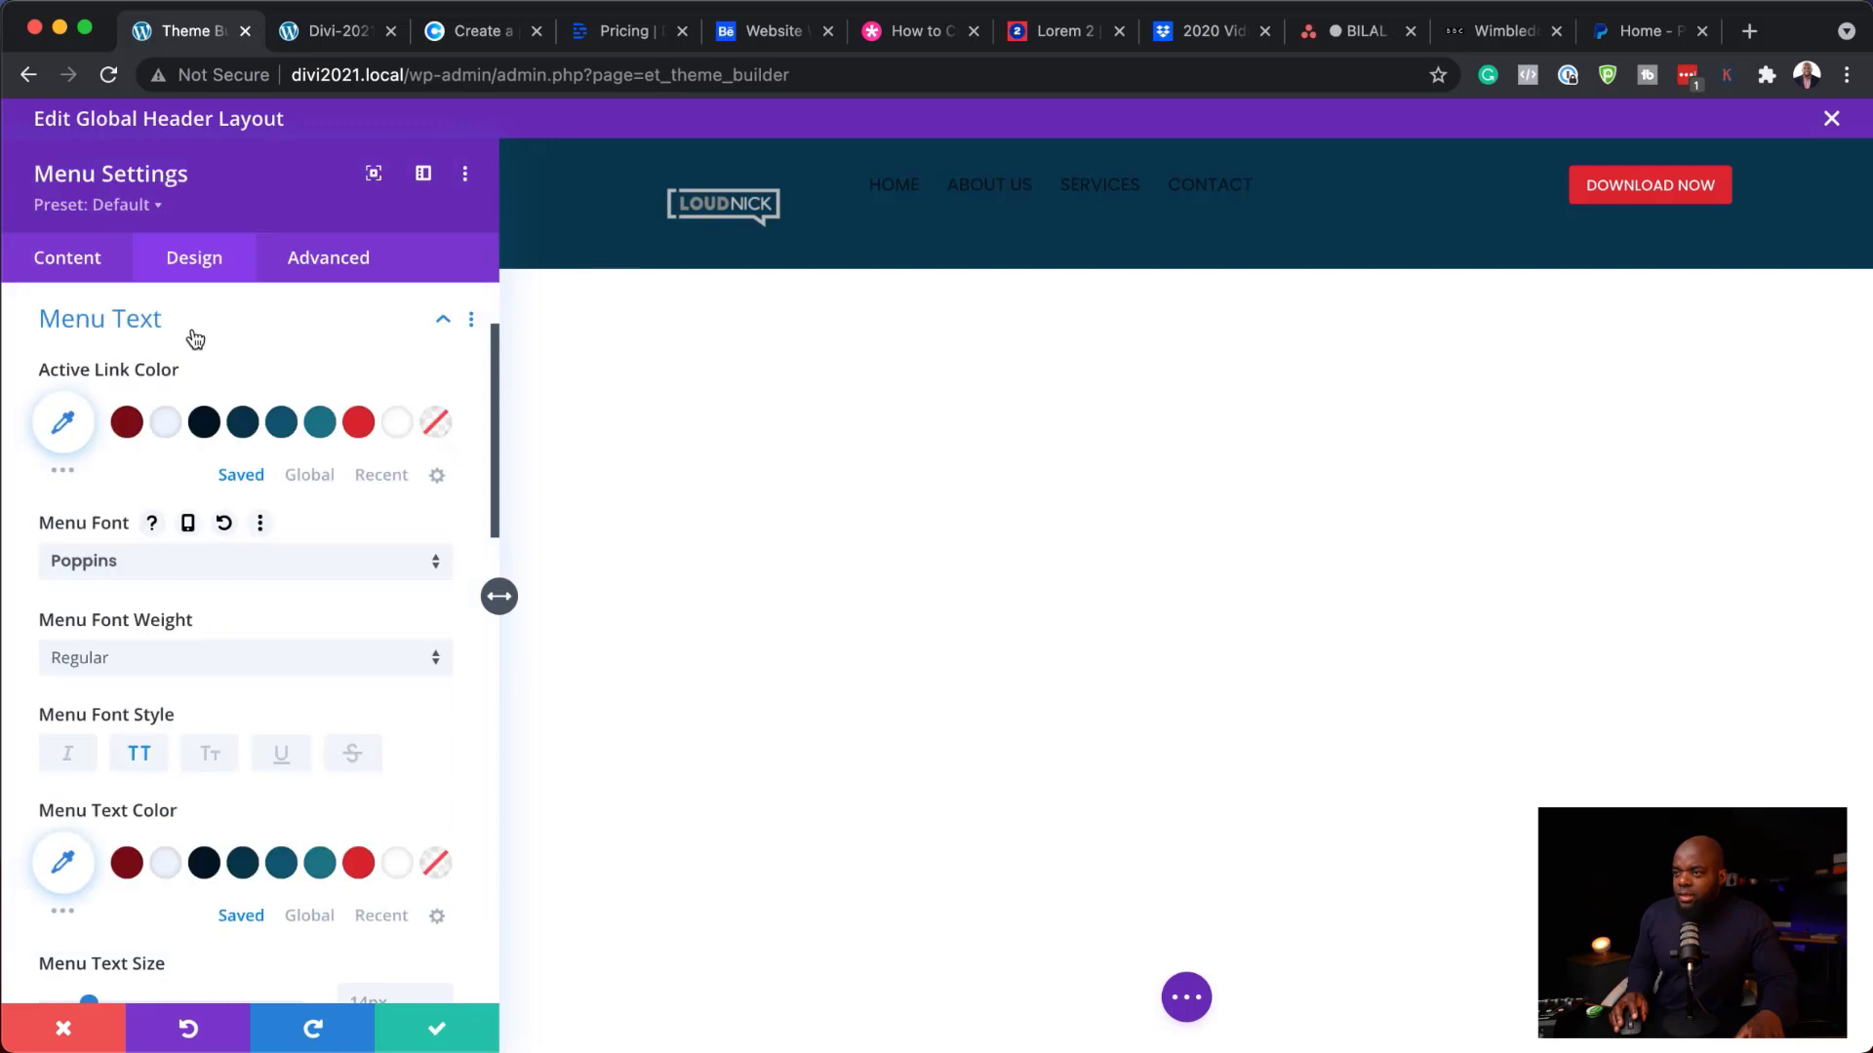
- Set the menu's active link color to the saved bright red and its text color to the saved light #edf5fd
left_click(170, 429)
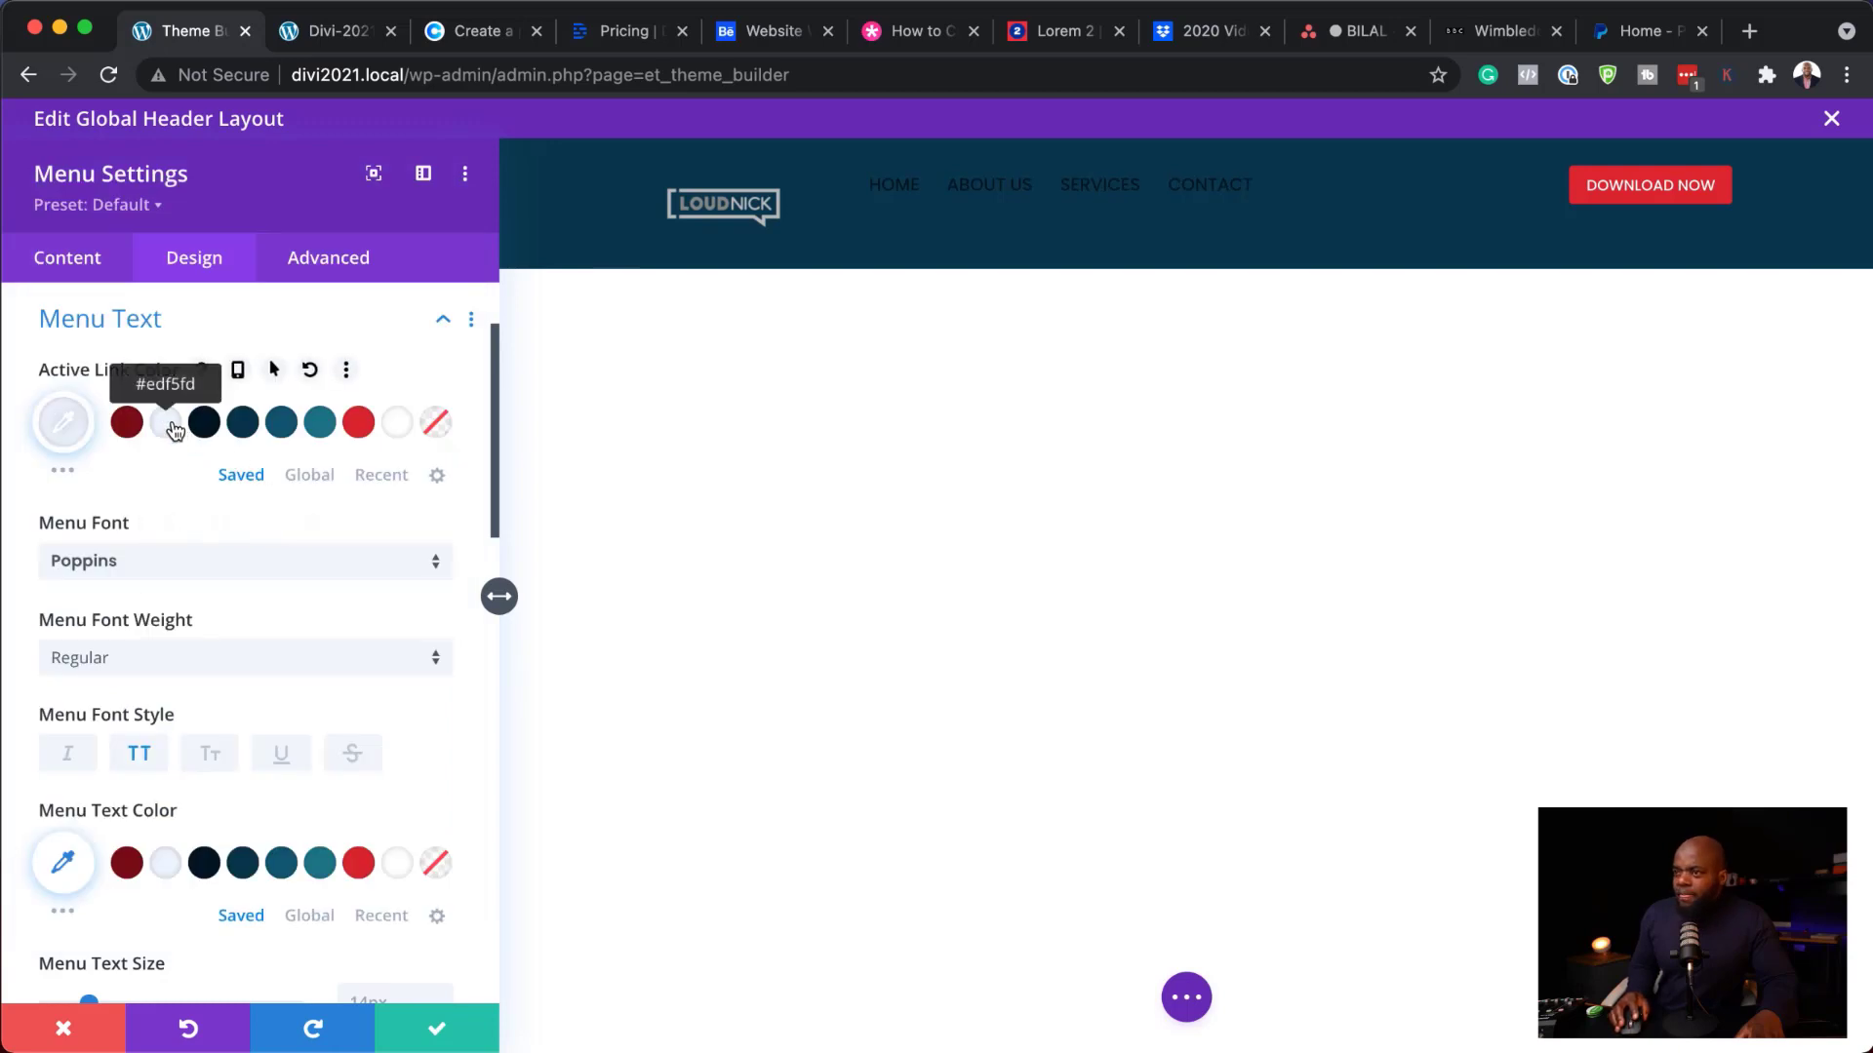
left_click(358, 430)
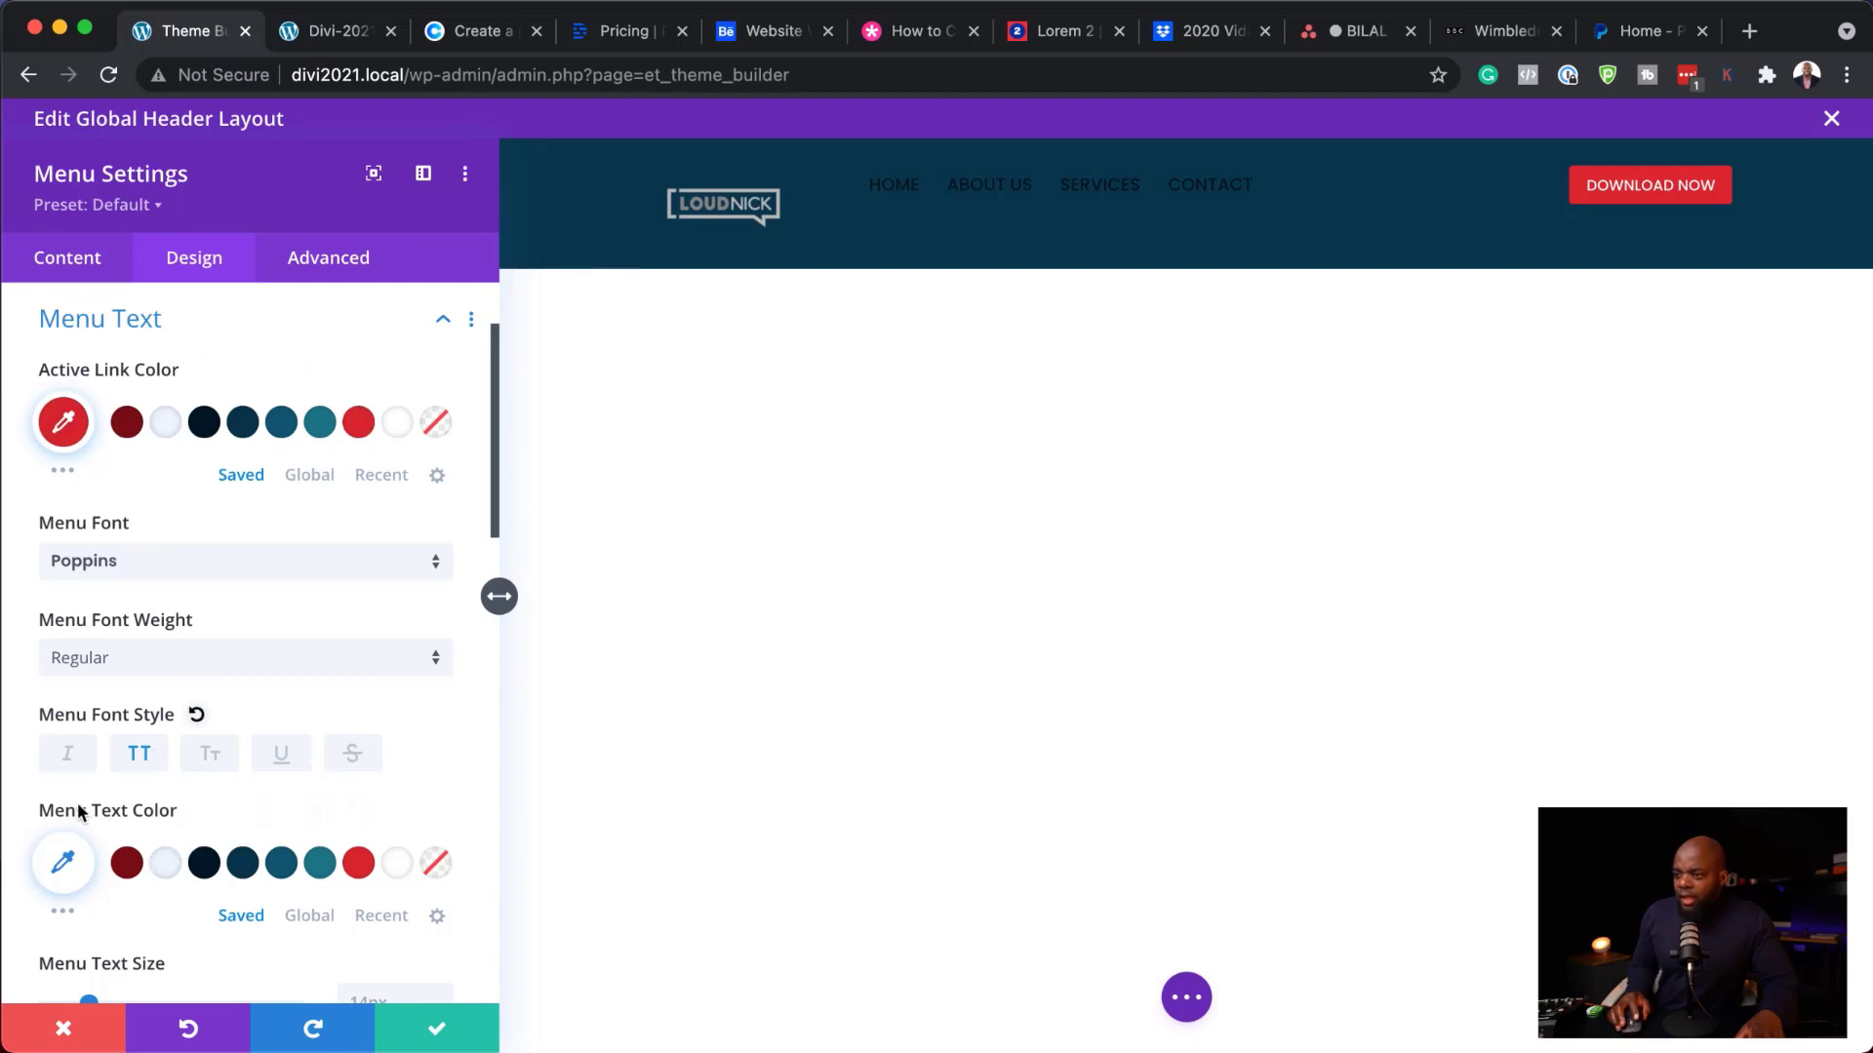
left_click(167, 865)
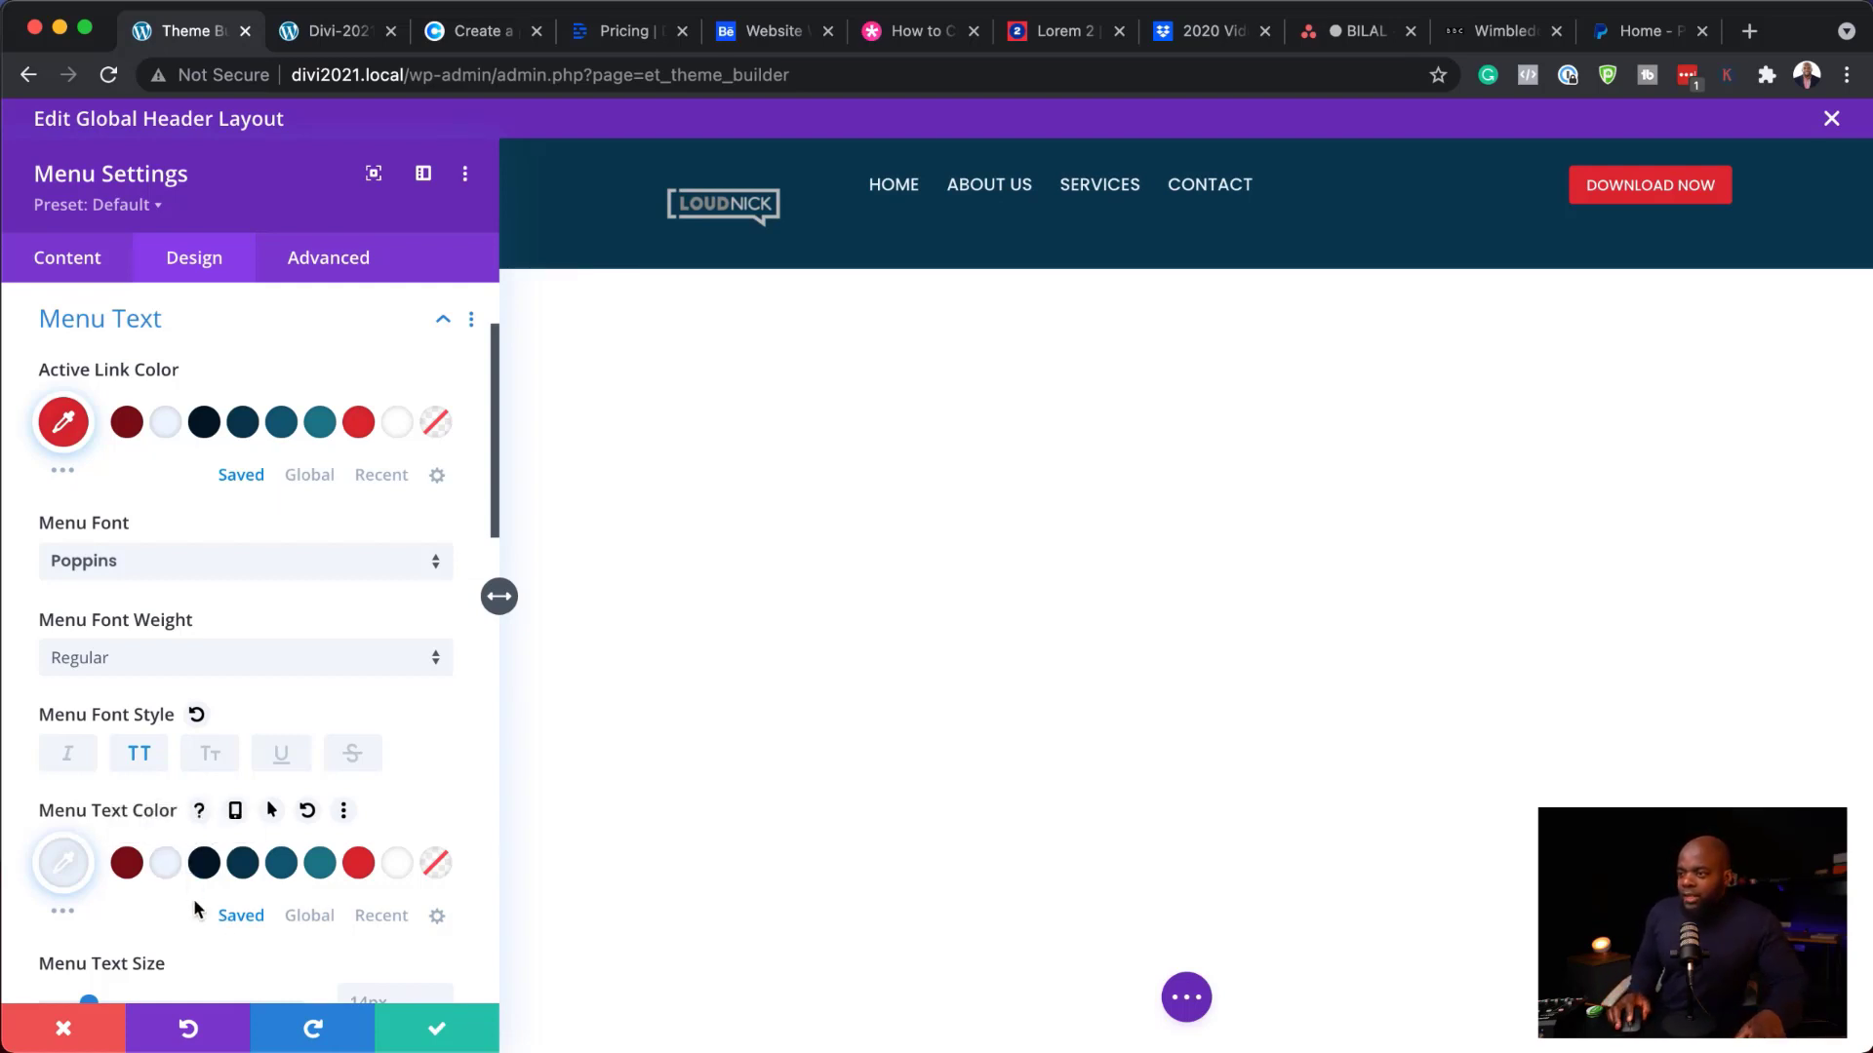
- Right-align the menu text and save the Menu module settings
scroll(195, 898, "down", 2)
scroll(195, 898, "down", 2)
scroll(195, 898, "up", 5)
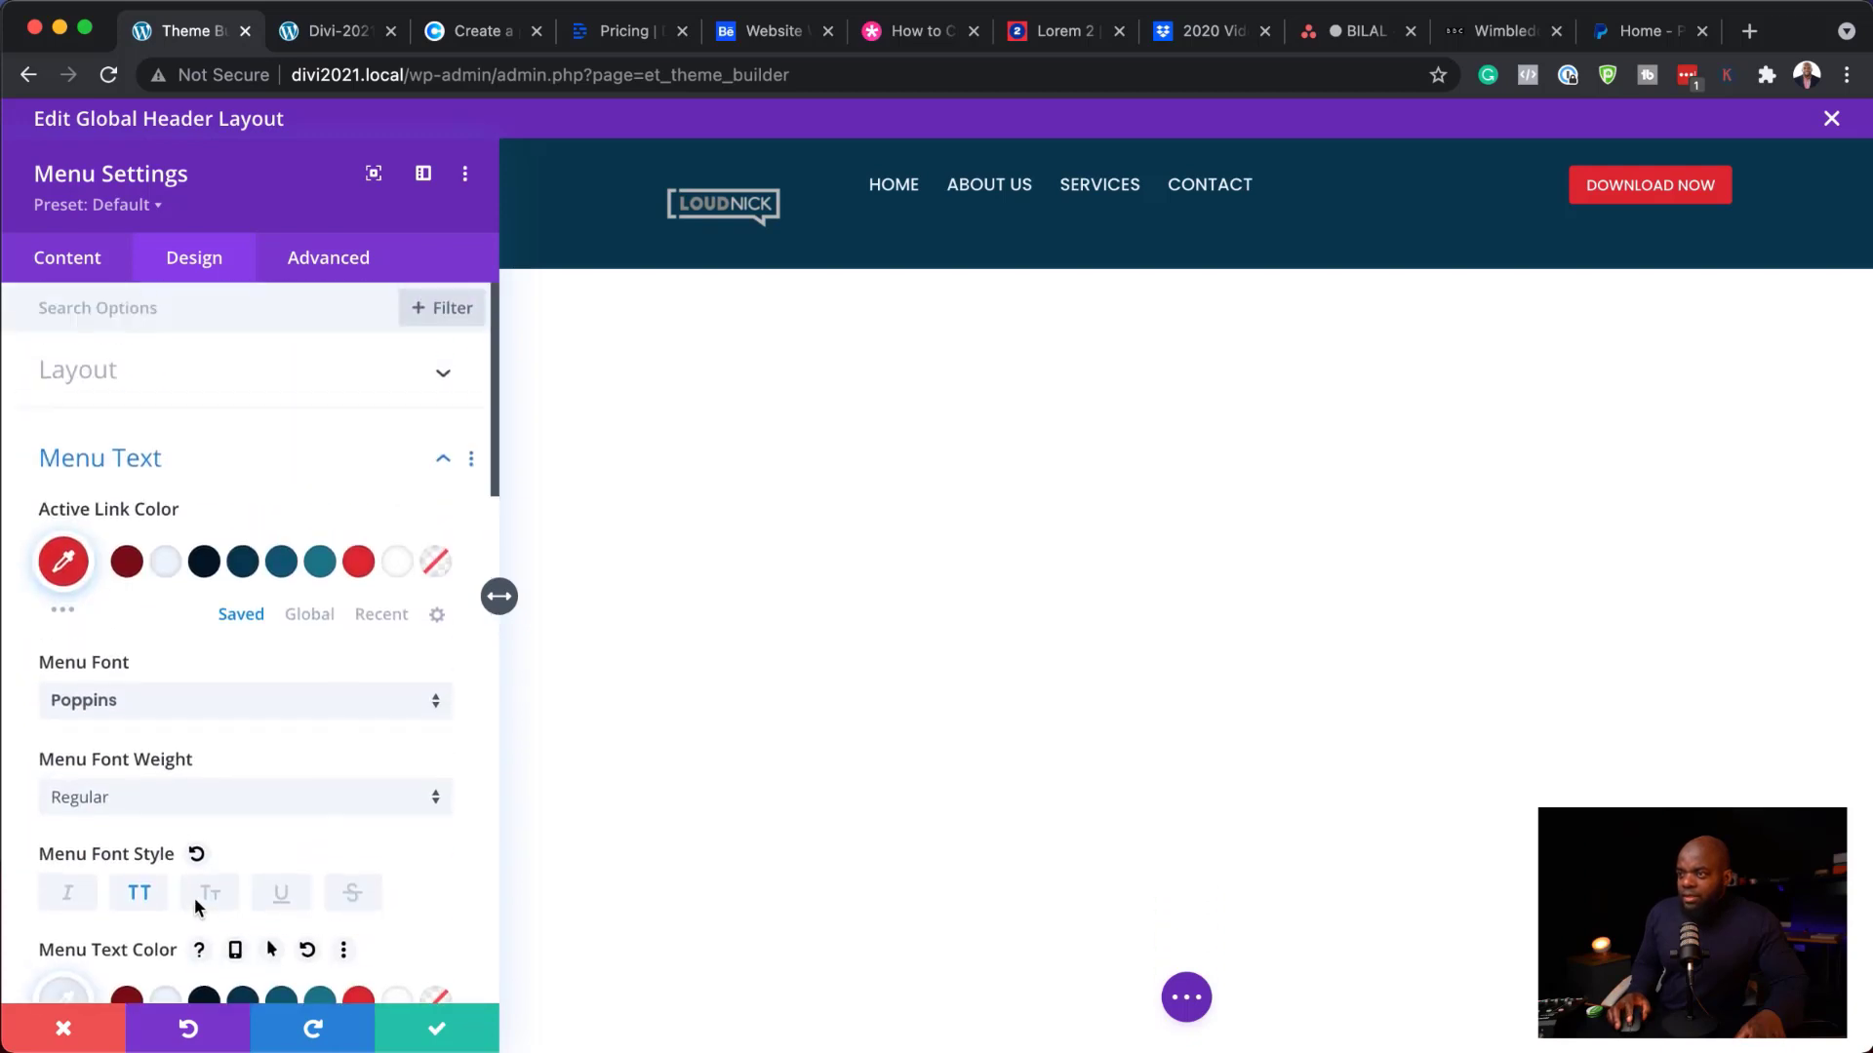
scroll(195, 905, "down", 10)
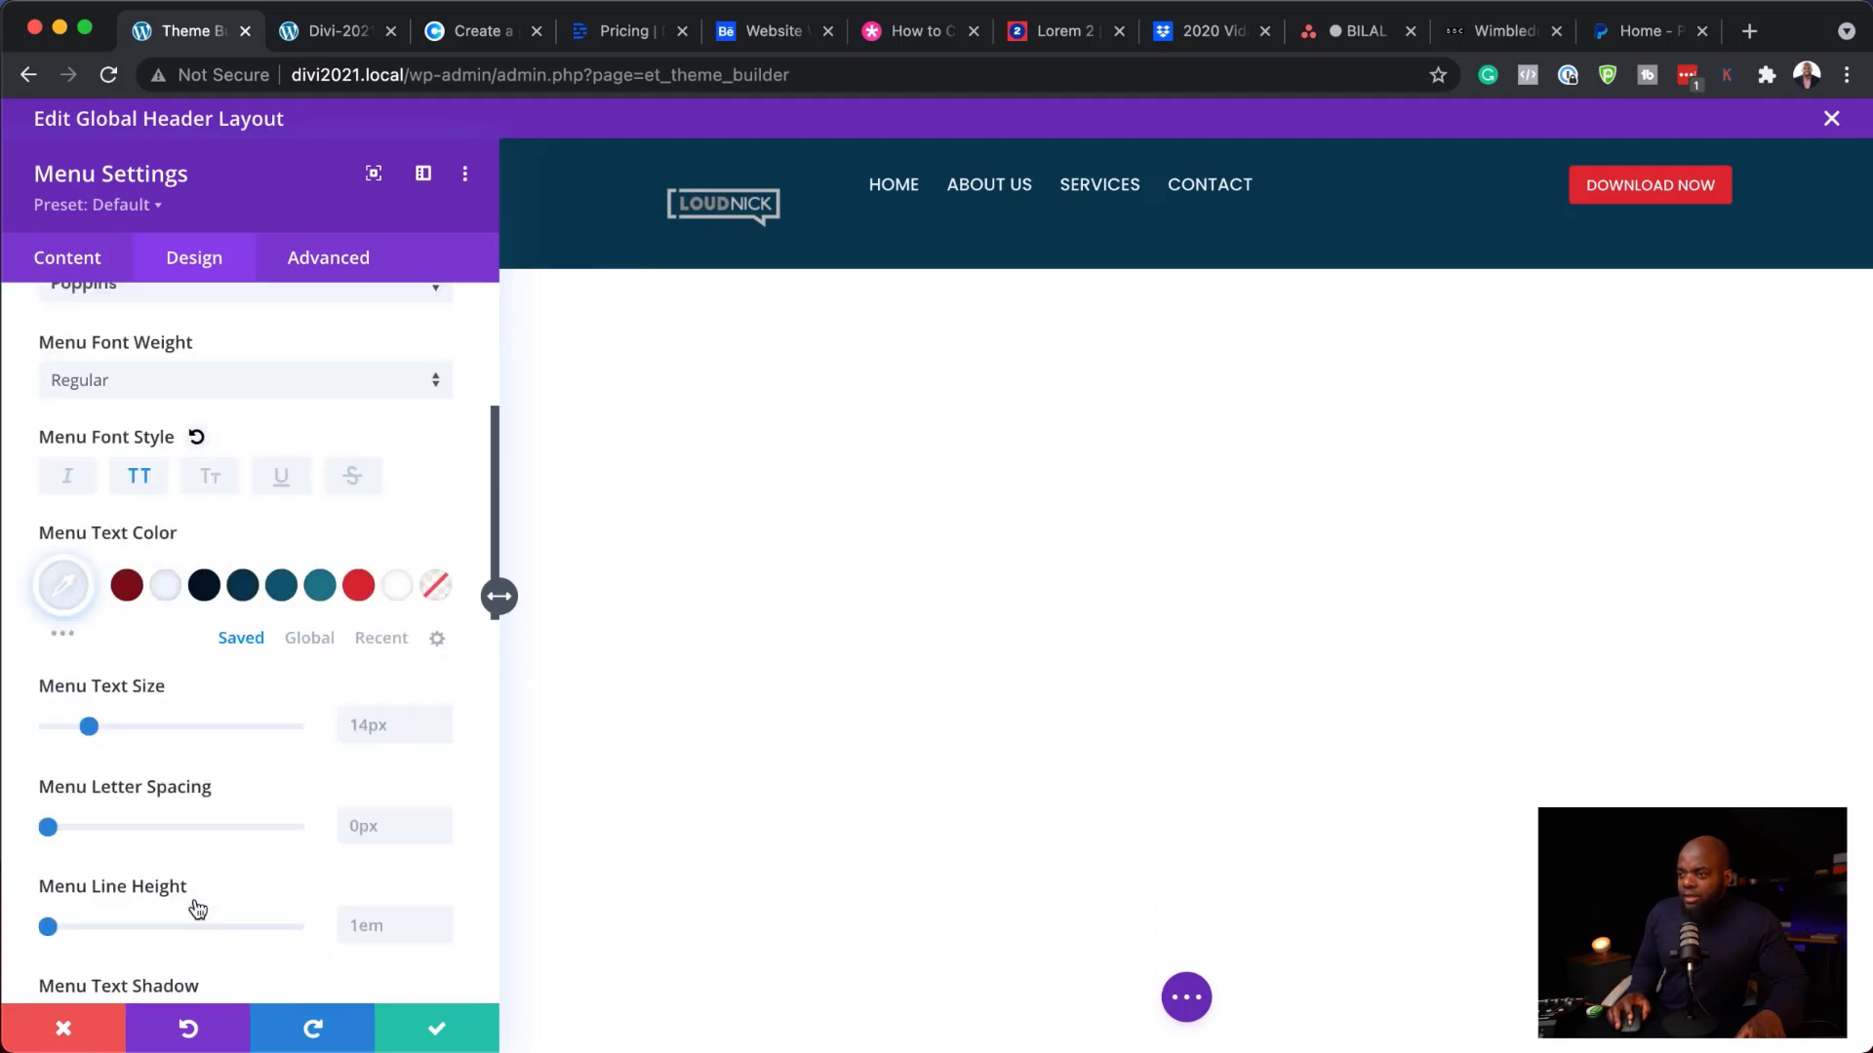
left_click(298, 855)
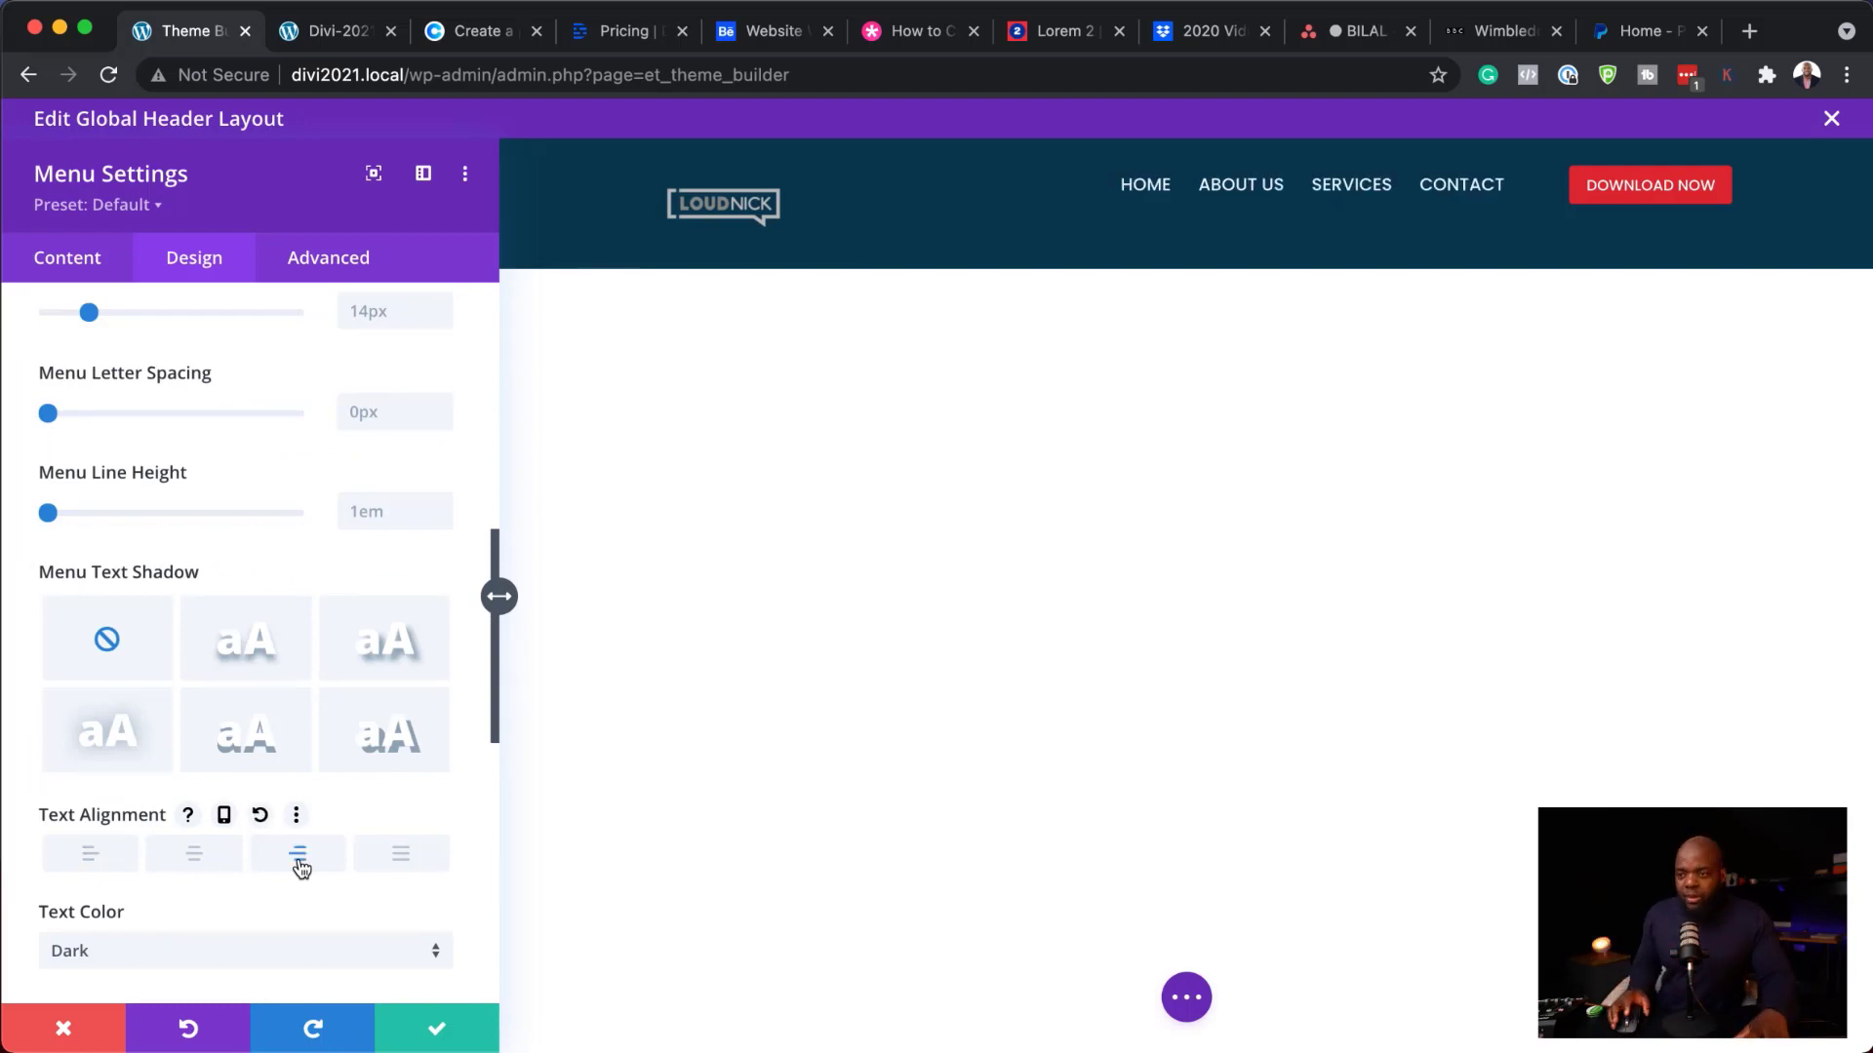
left_click(433, 1036)
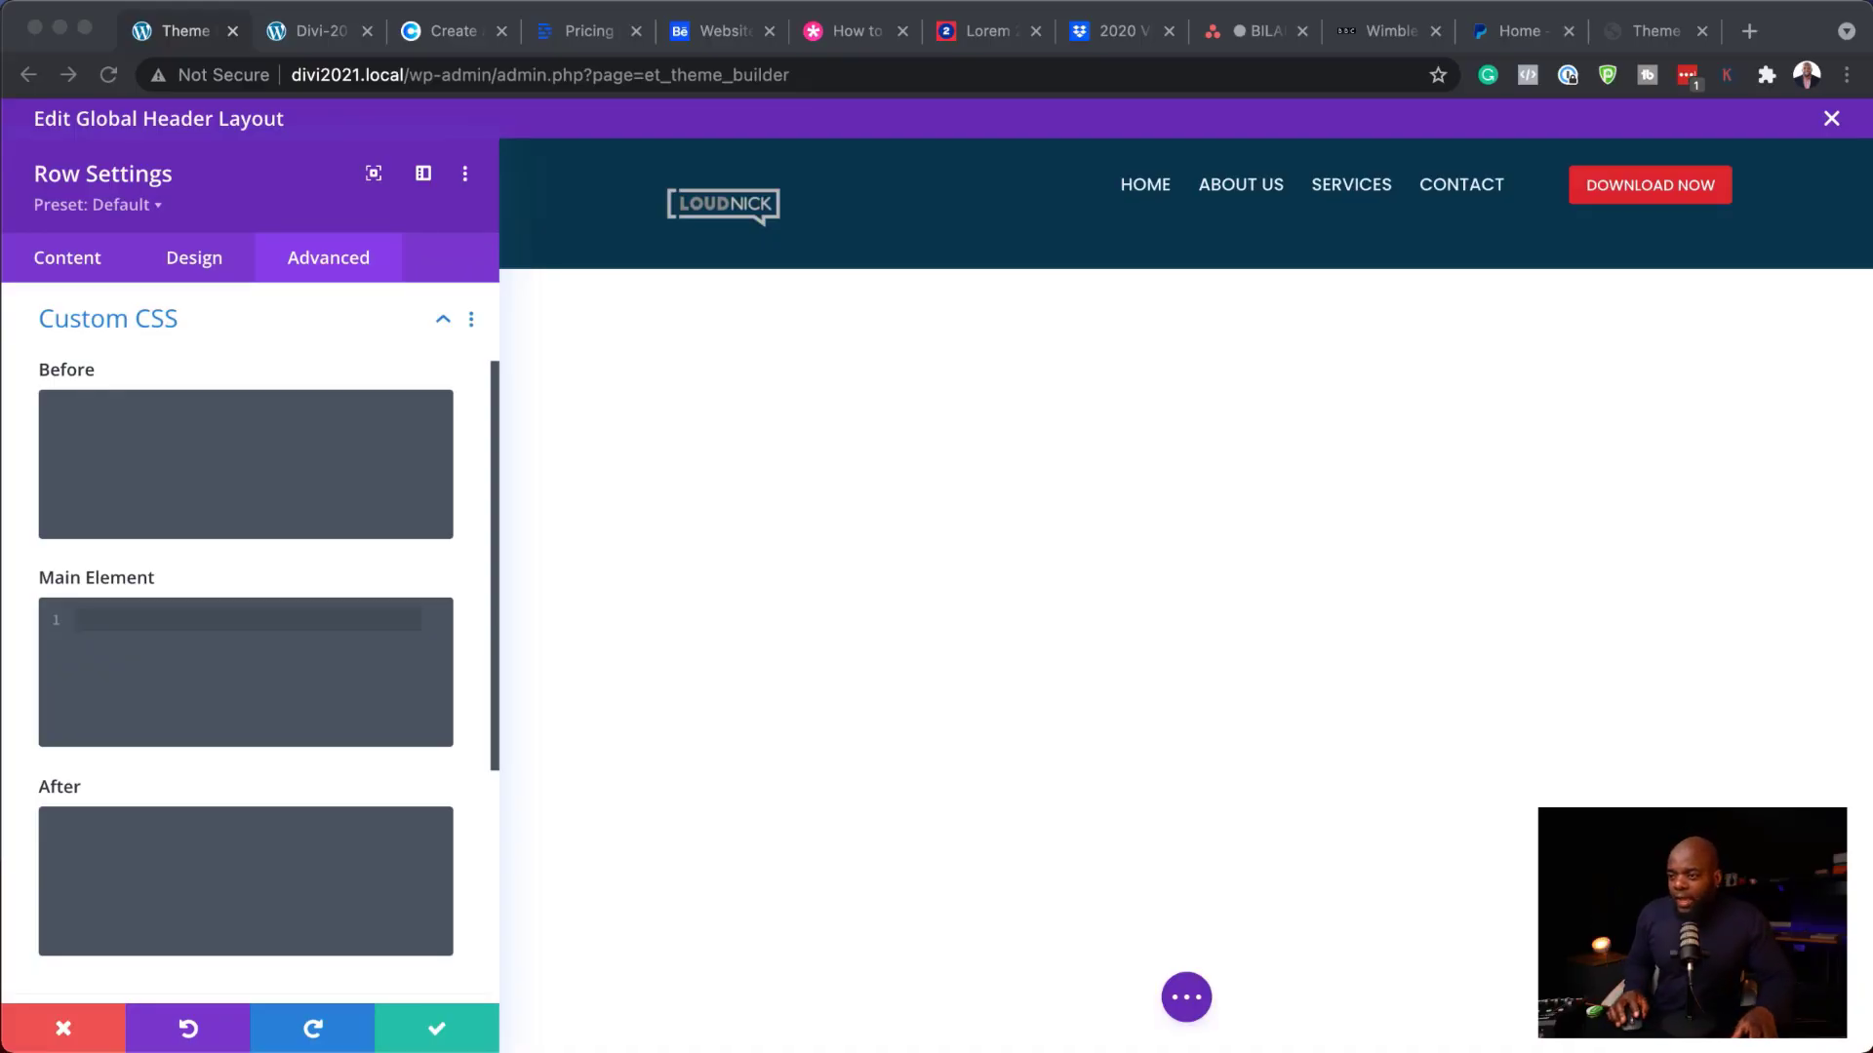
- Add "display: flex; align-items: center;" to the header row's main element CSS, set its width and max width to 90%, and save the row
left_click(142, 616)
type("display: flex; align-items: center;")
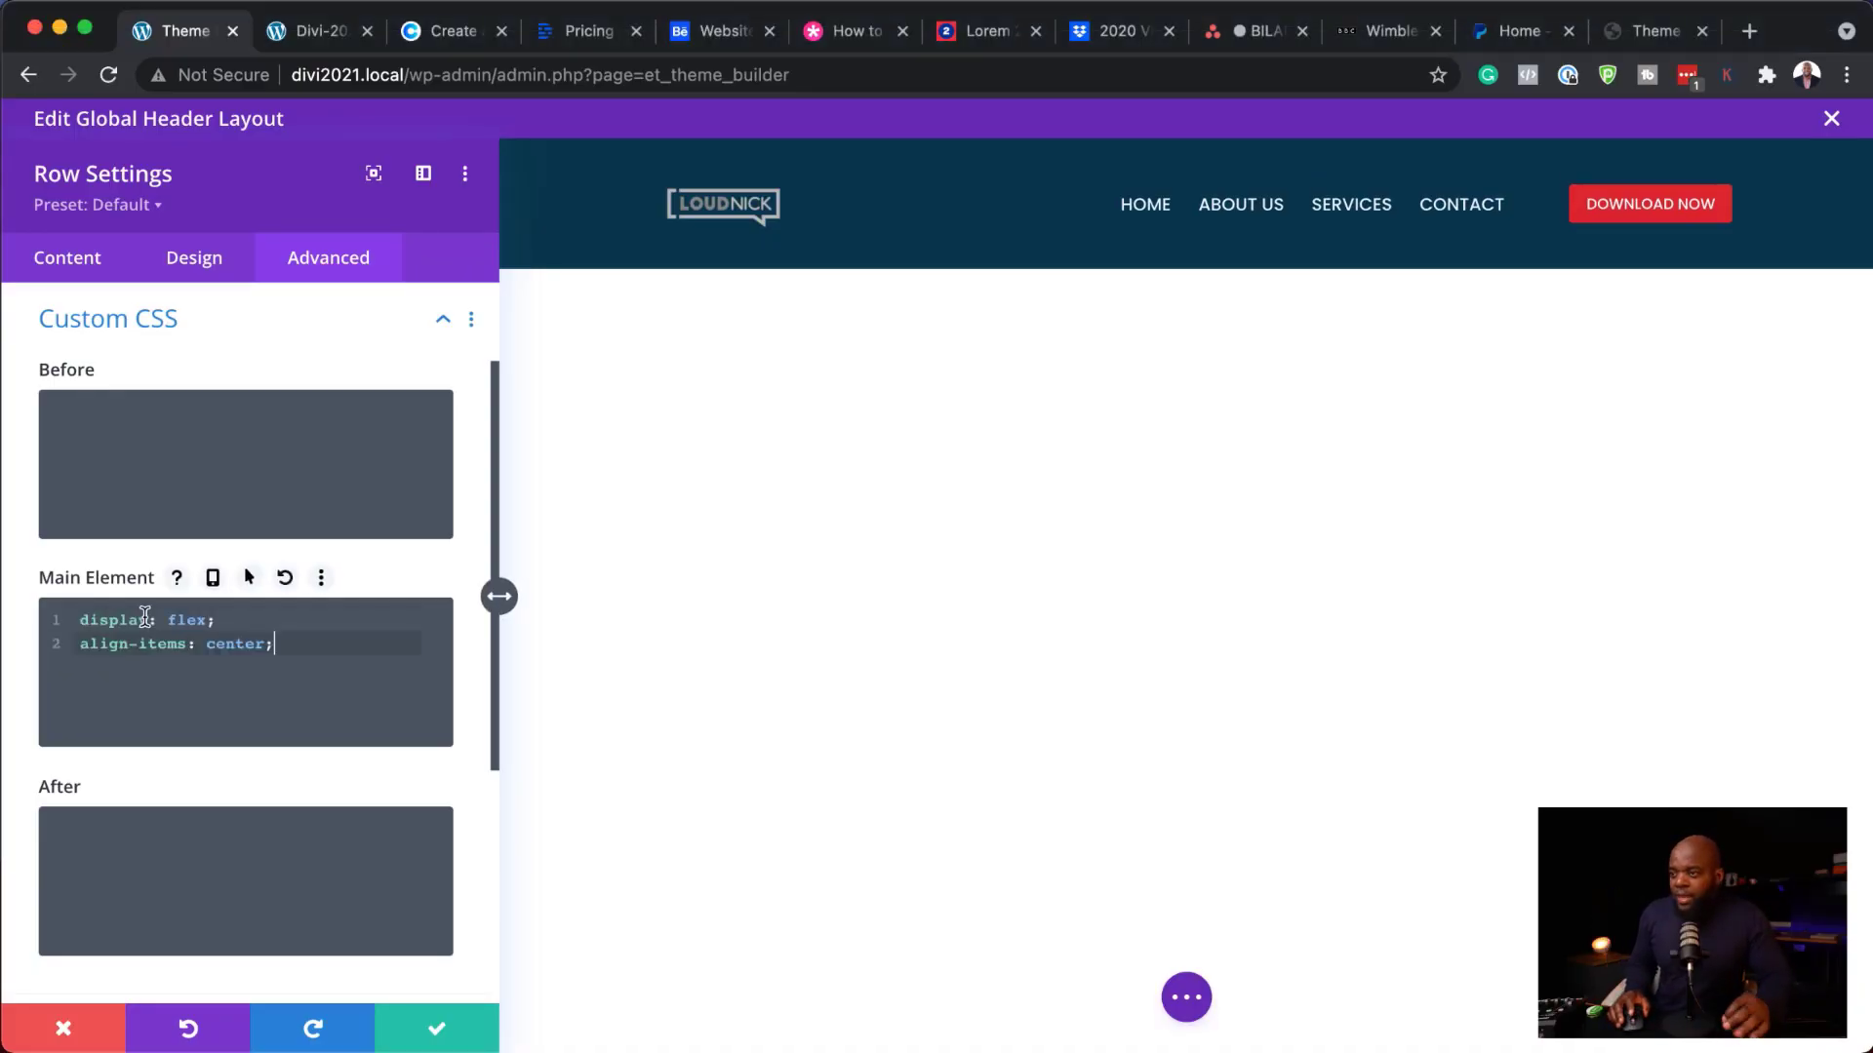
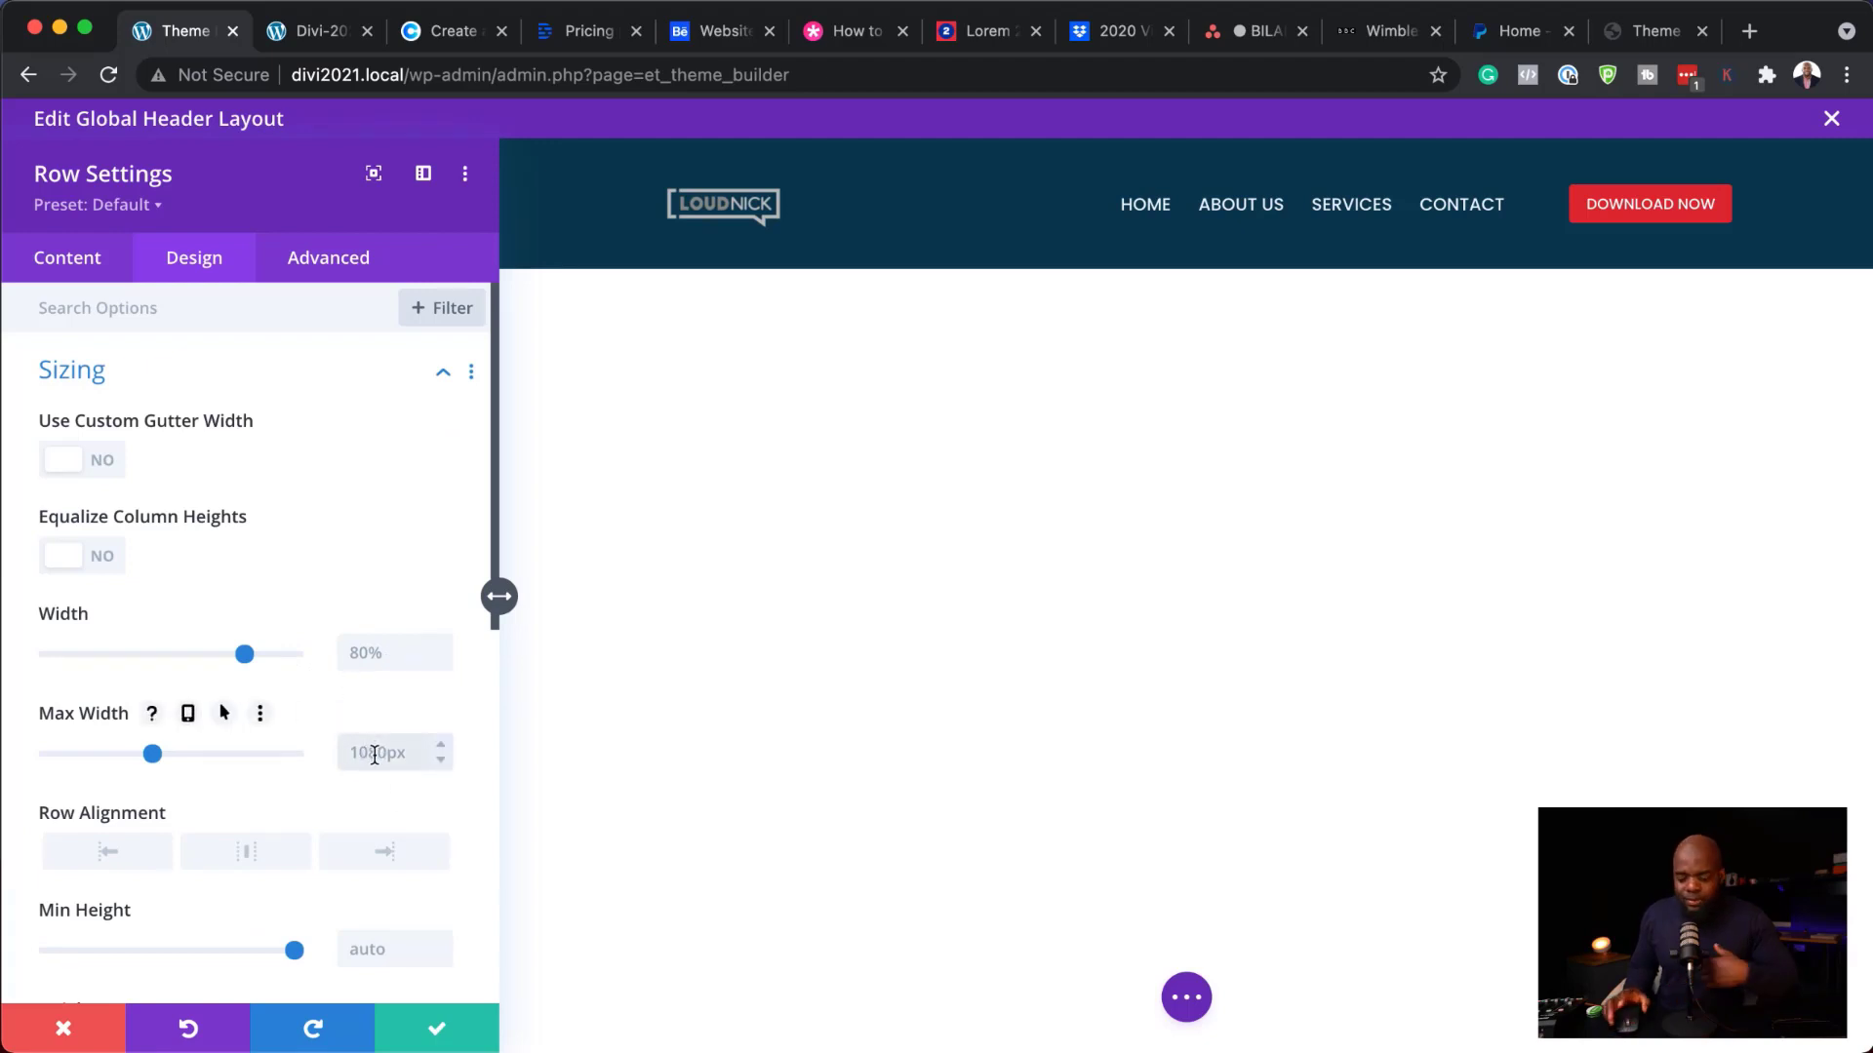
type("80%")
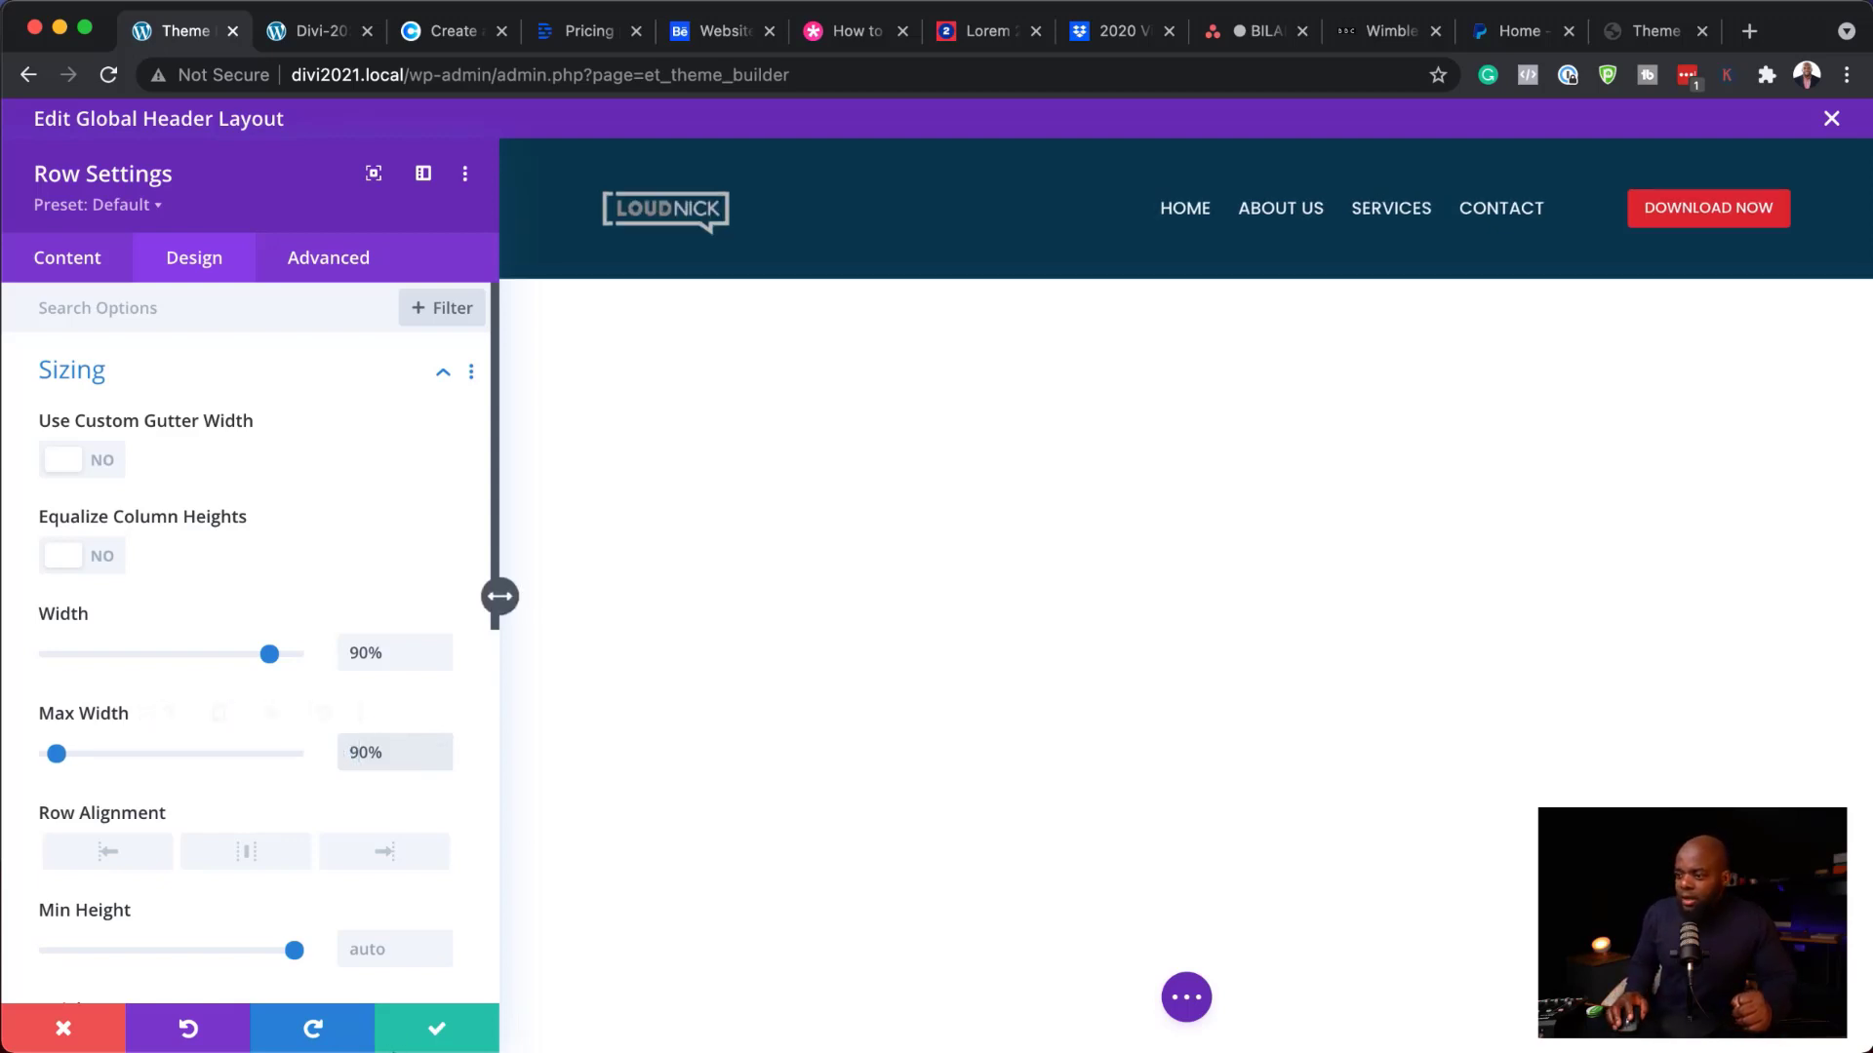
left_click(436, 1032)
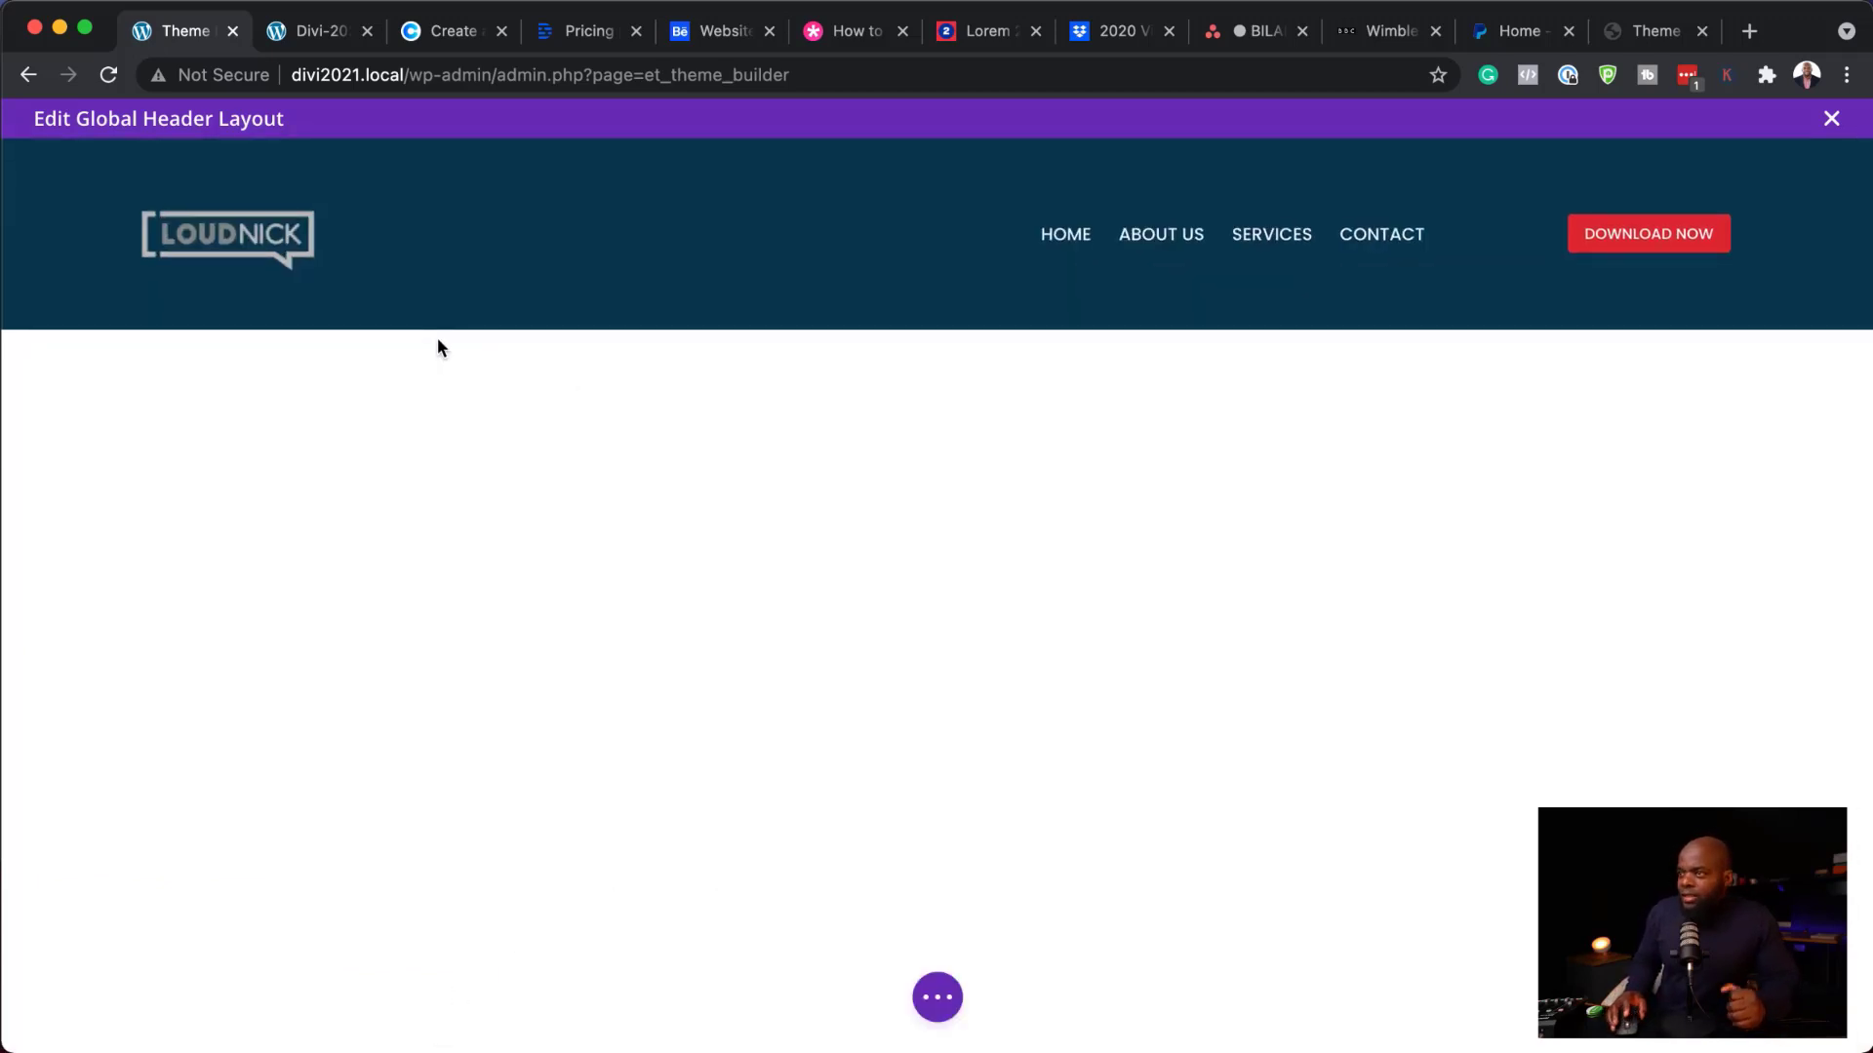
- Set the Menu module's top and bottom padding to 0px with the two values linked, and save the module settings
mouse_move(468, 225)
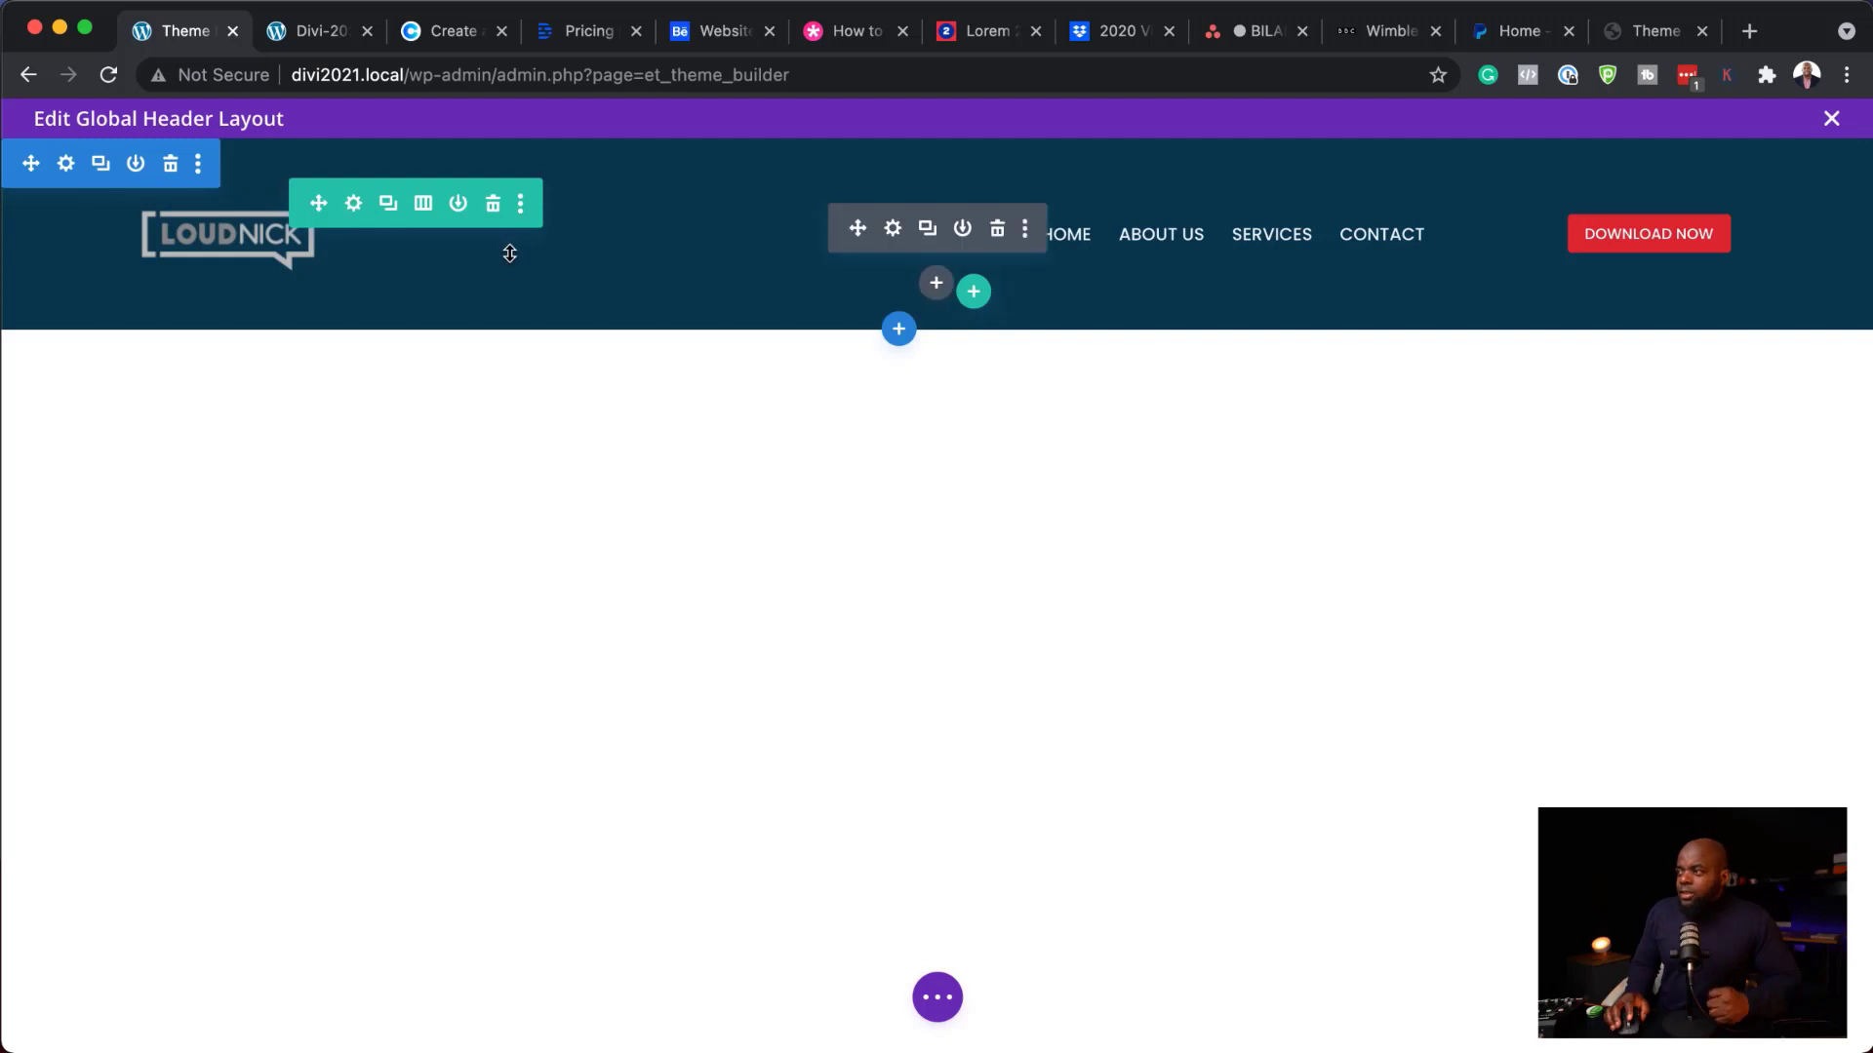
mouse_move(314, 254)
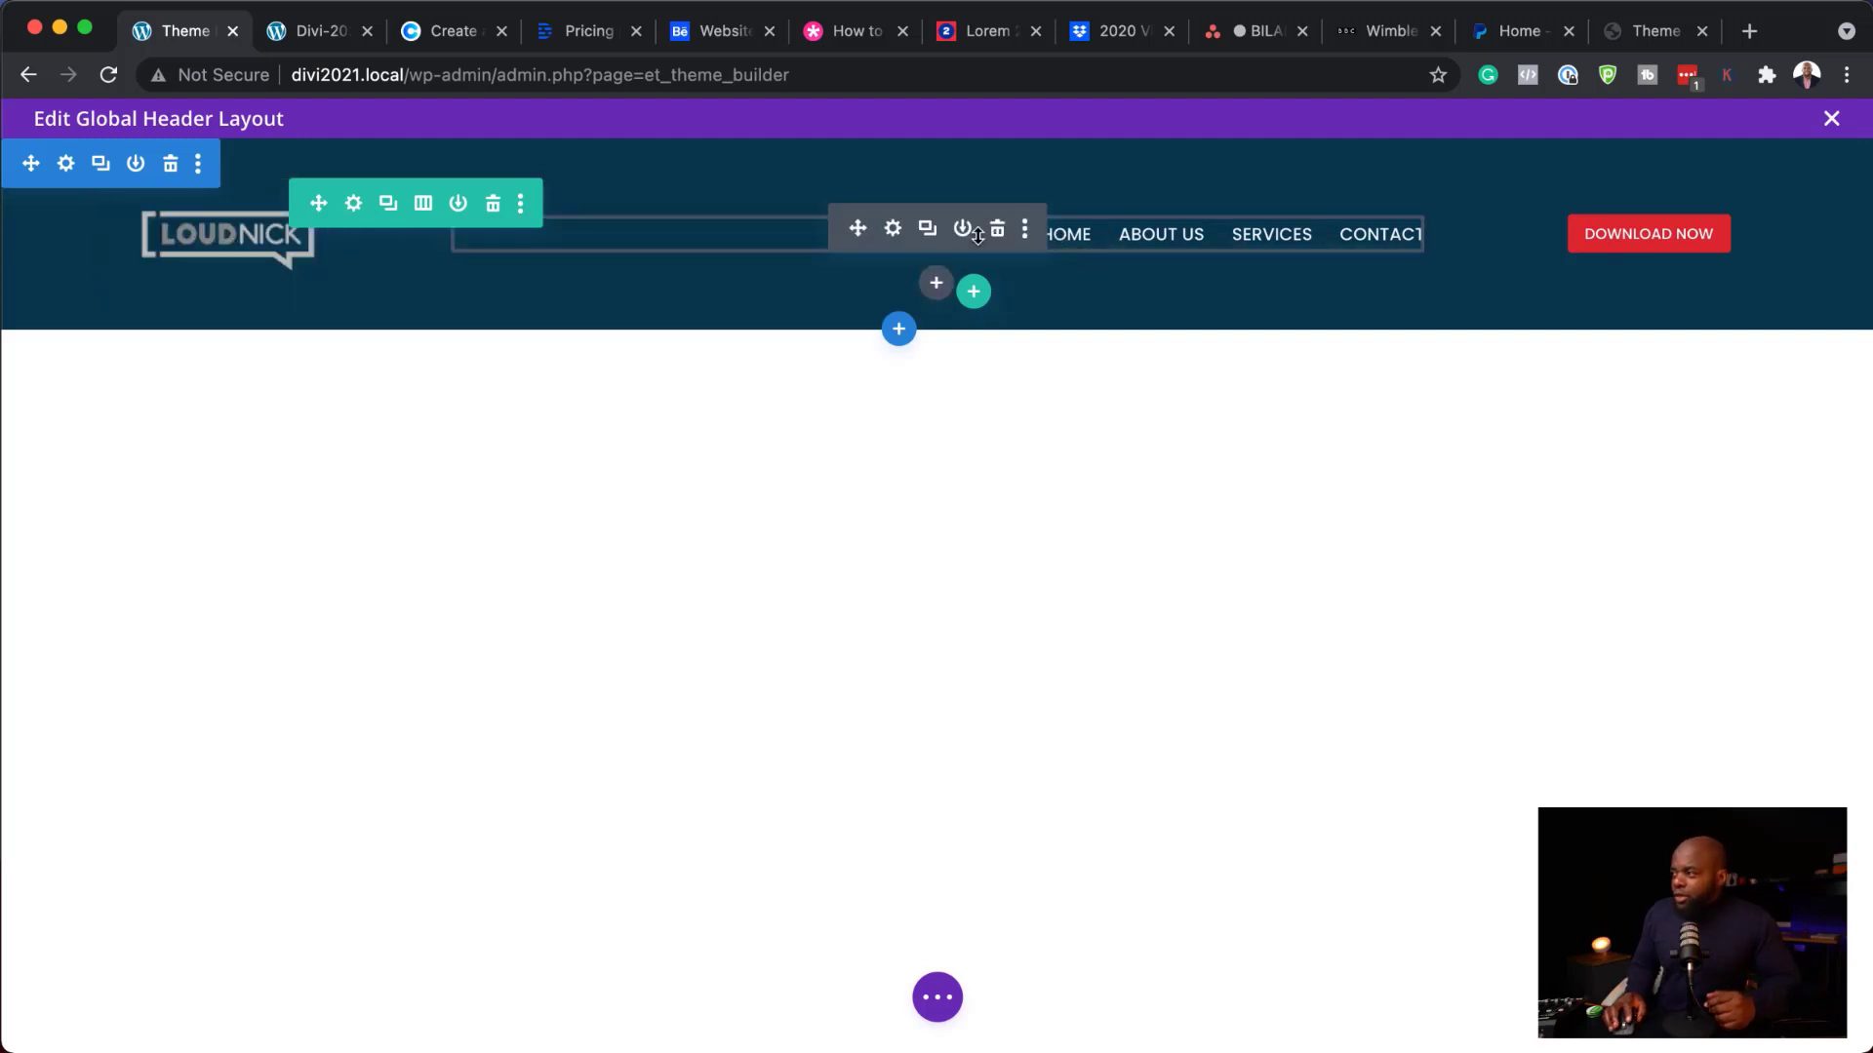
left_click(894, 231)
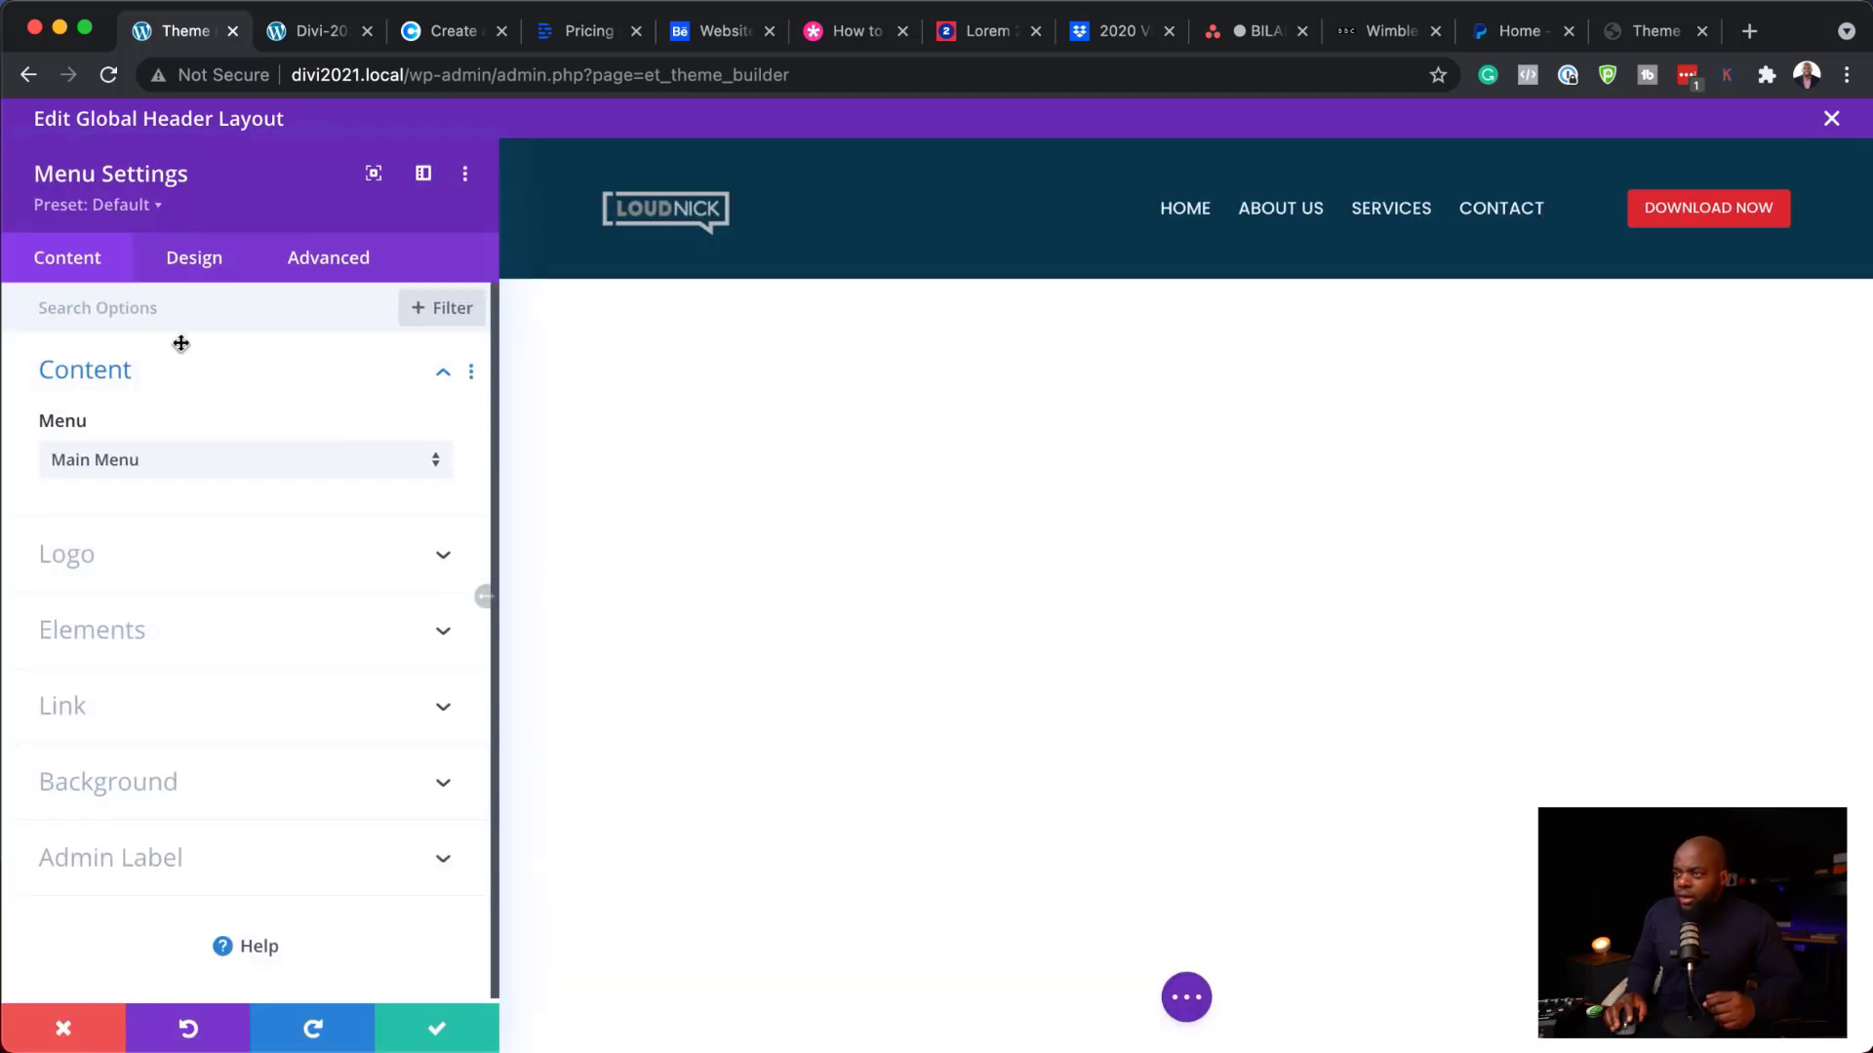
left_click(218, 264)
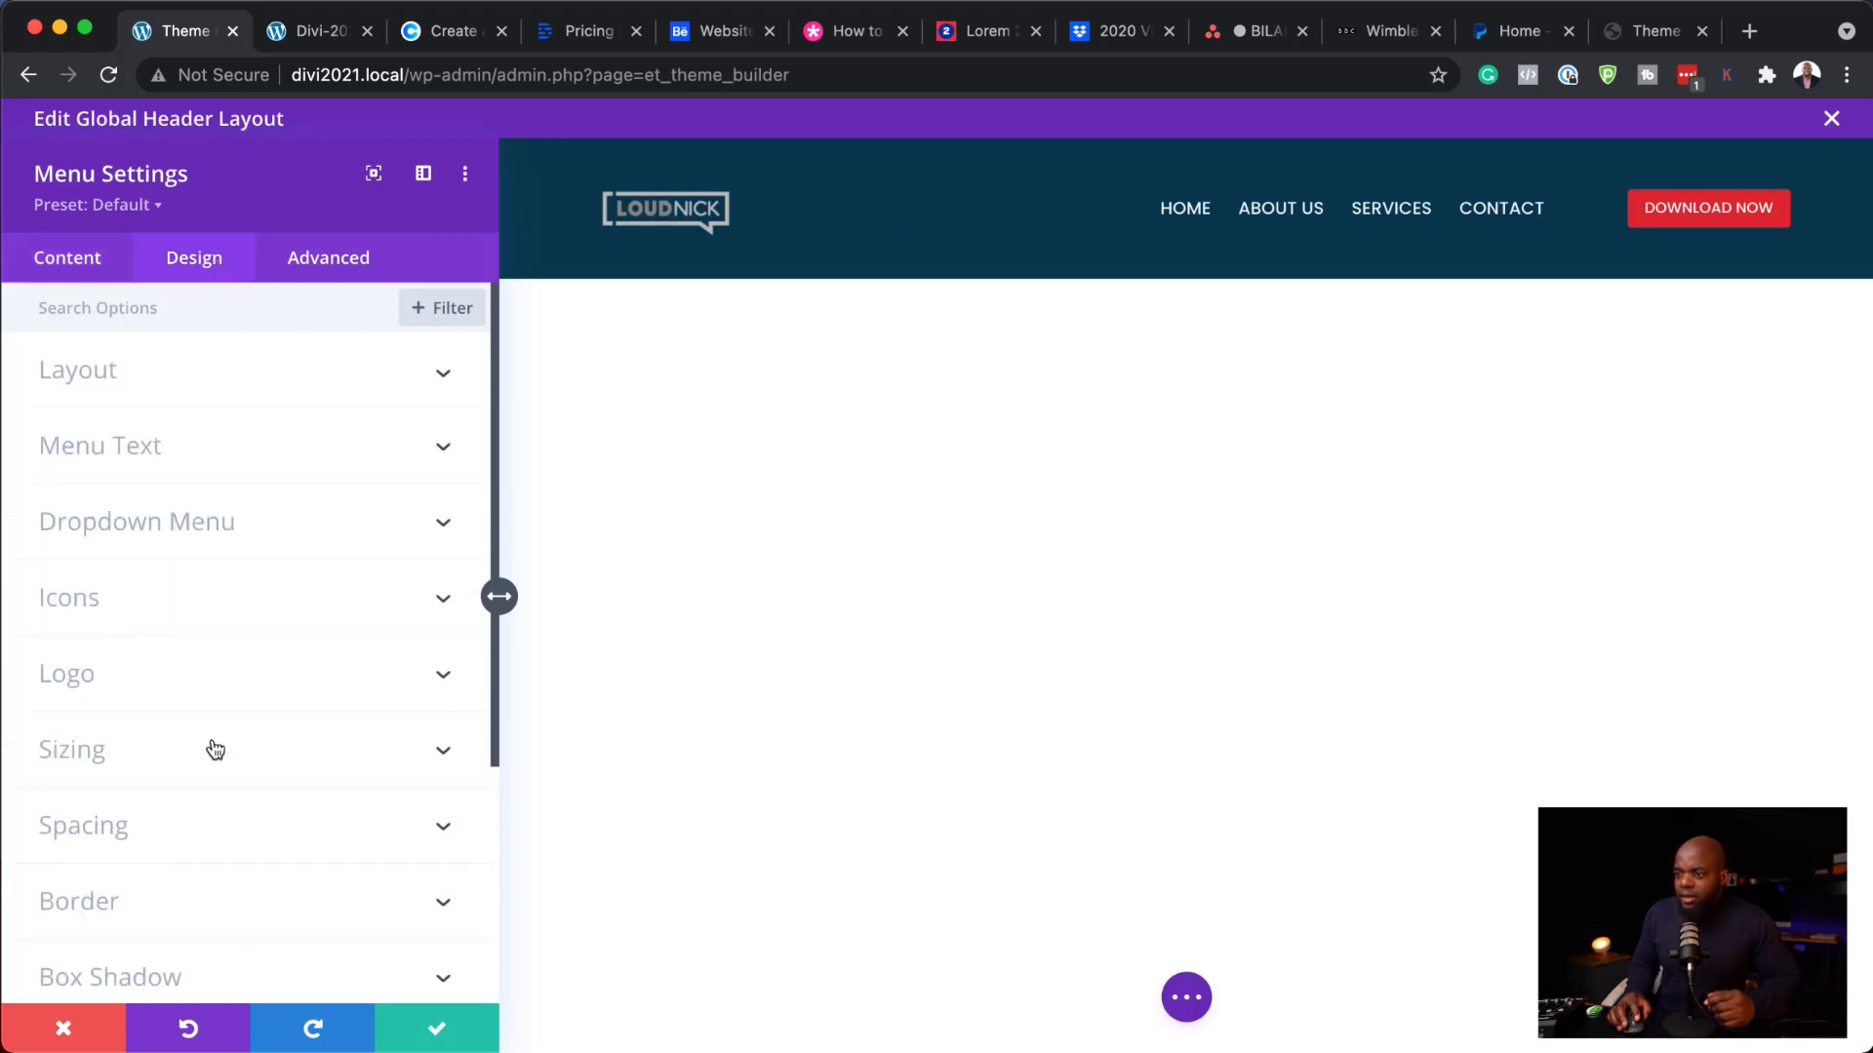
scroll(215, 749, "down", 1)
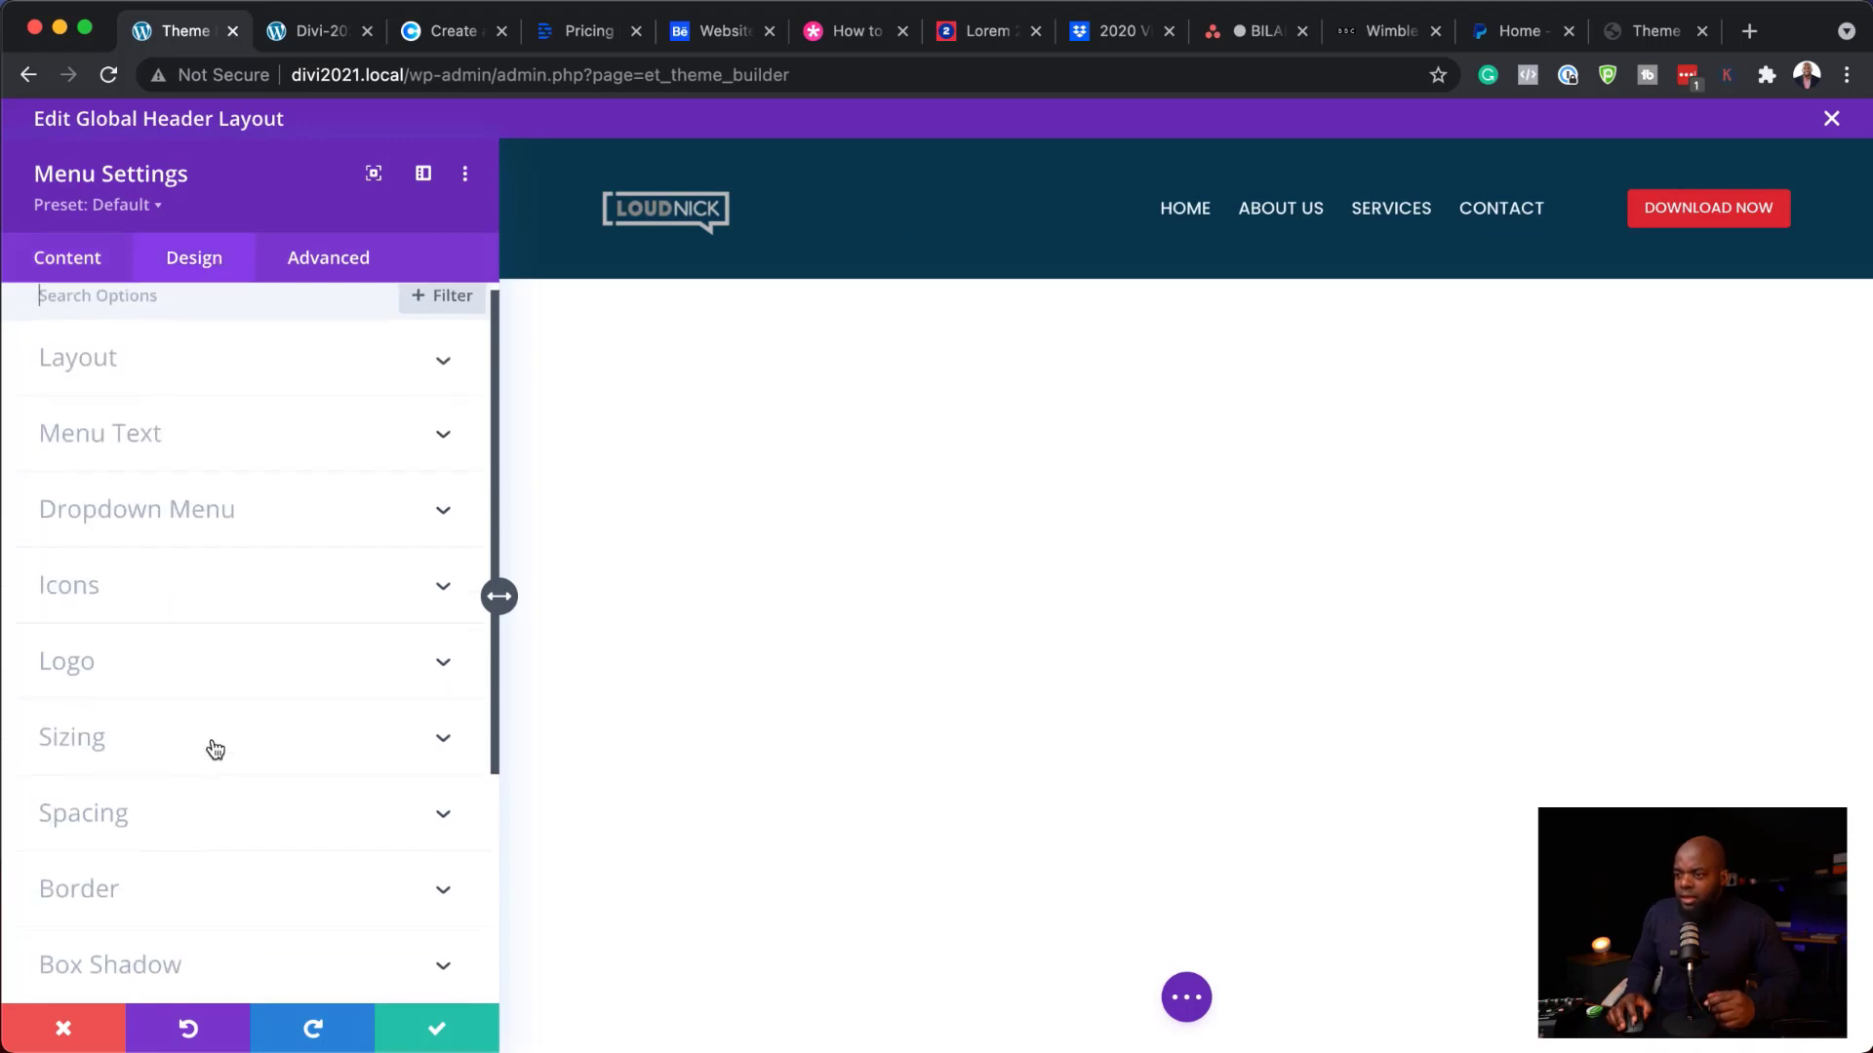
left_click(144, 807)
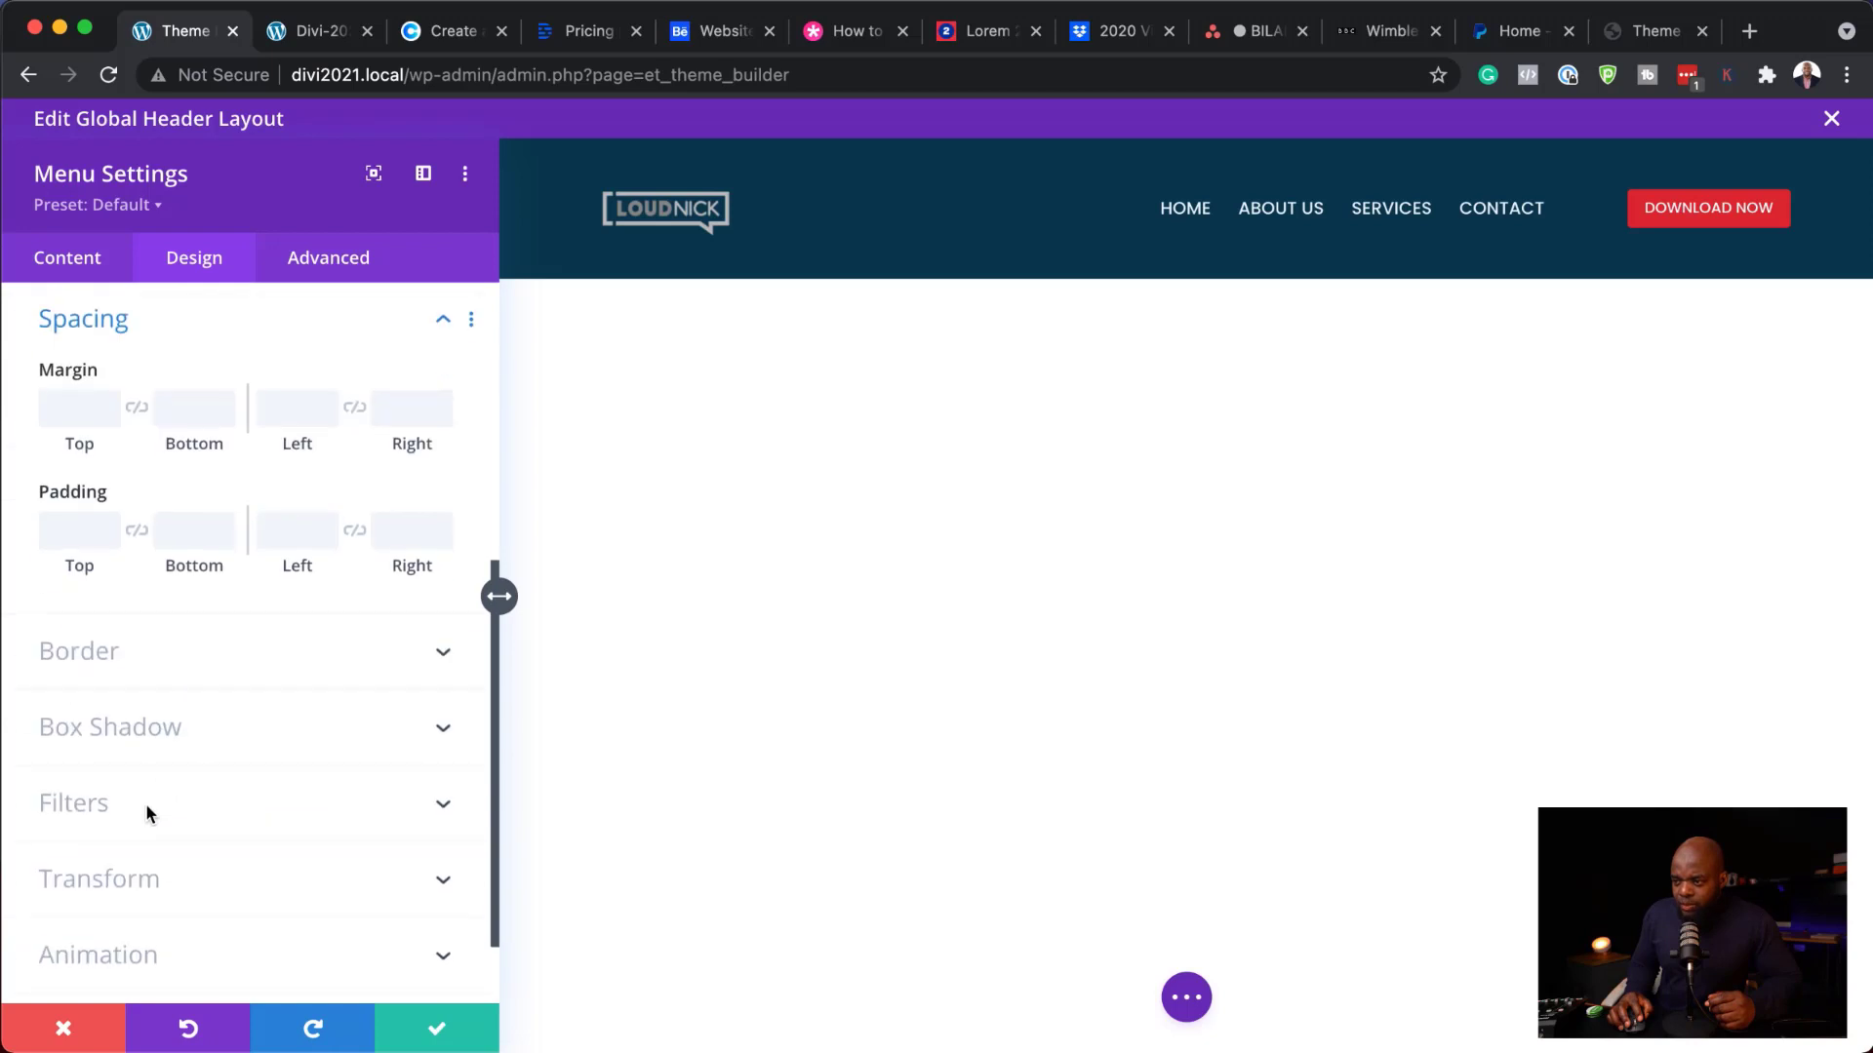
left_click(61, 521)
type("0px")
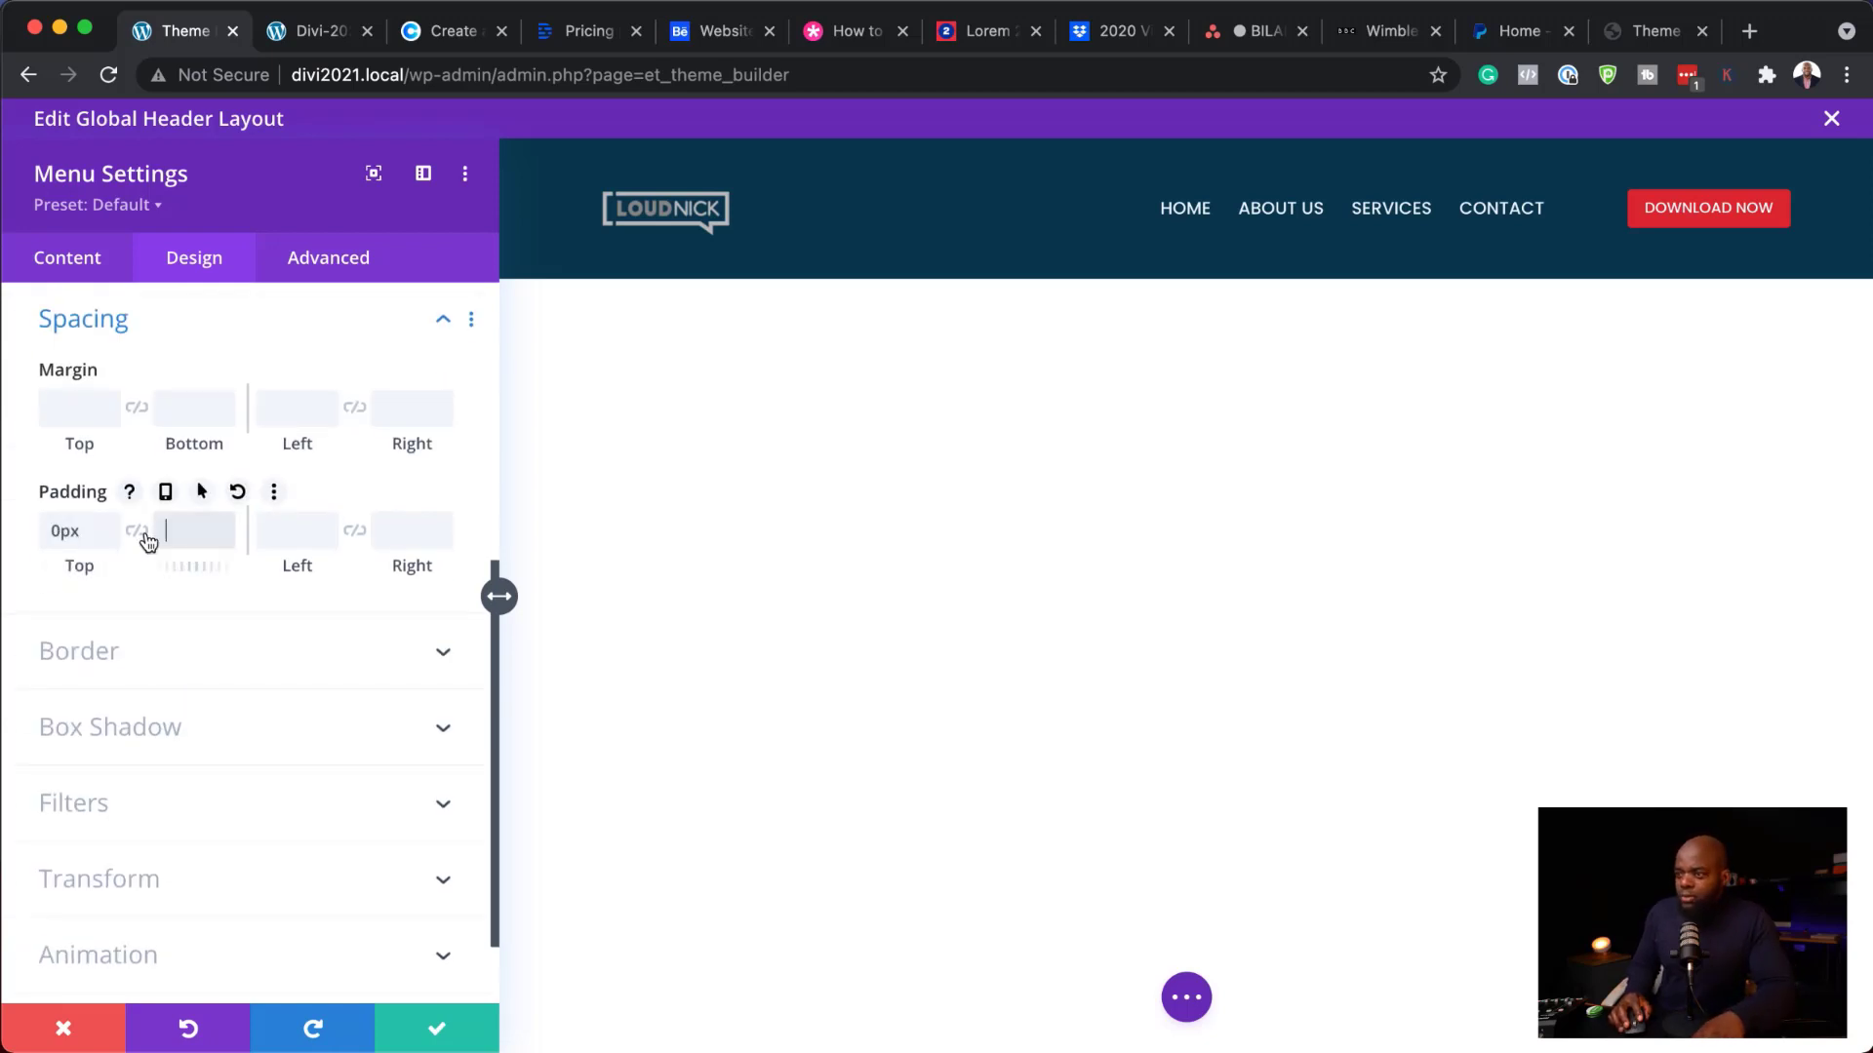
left_click(138, 532)
left_click(446, 1032)
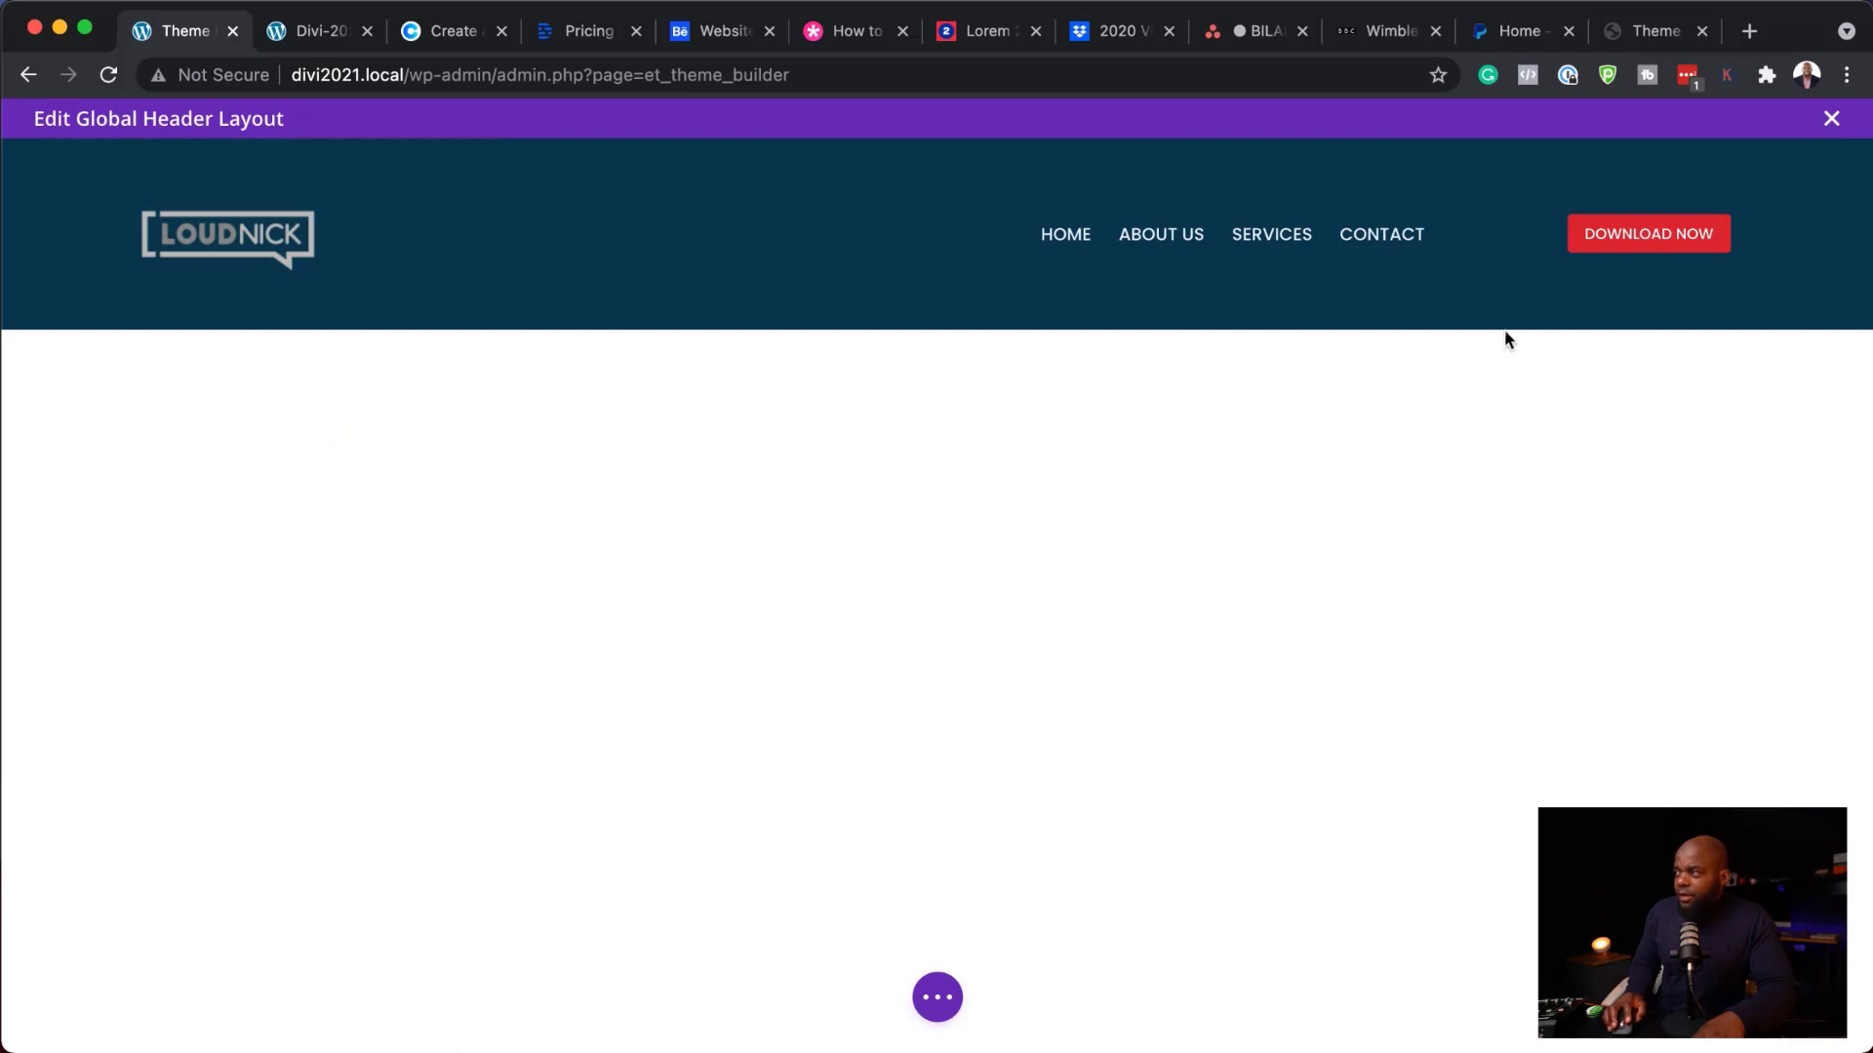
- Reduce the header section's linked top and bottom padding to 0vw and save the section settings
left_click(68, 164)
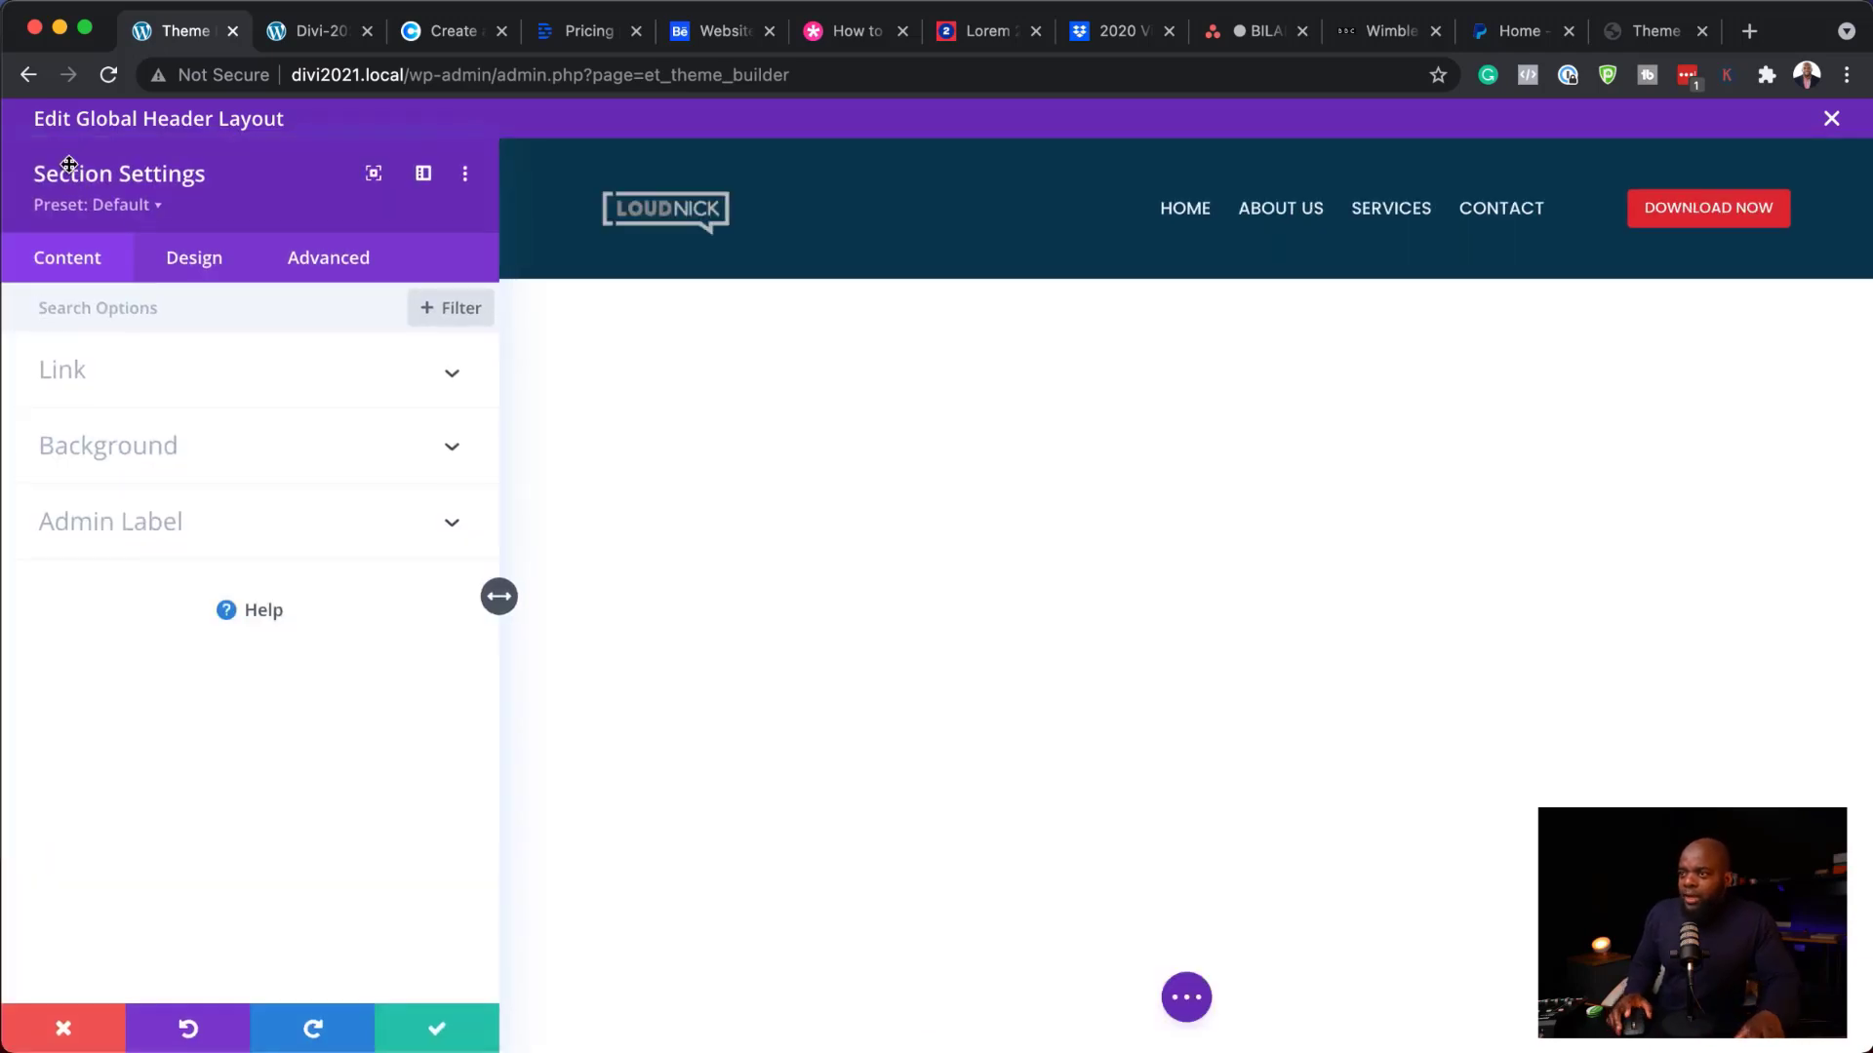
left_click(205, 261)
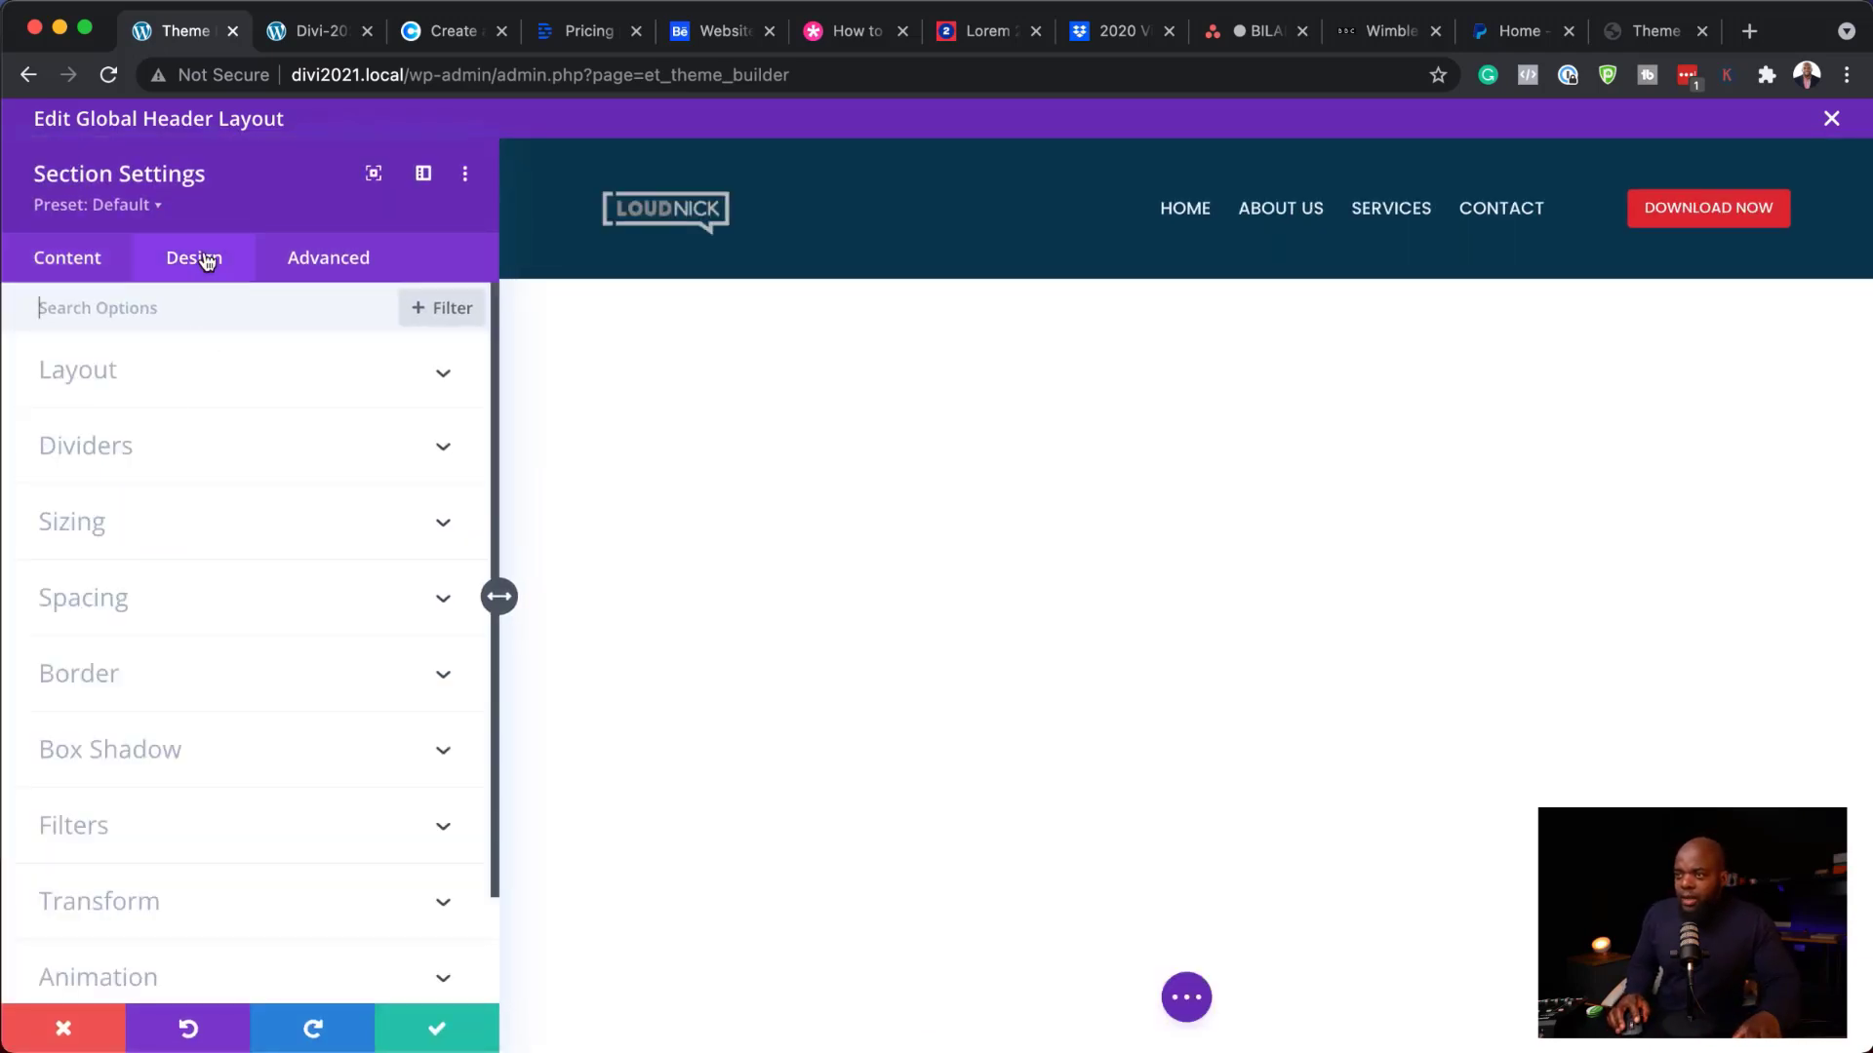
left_click(125, 619)
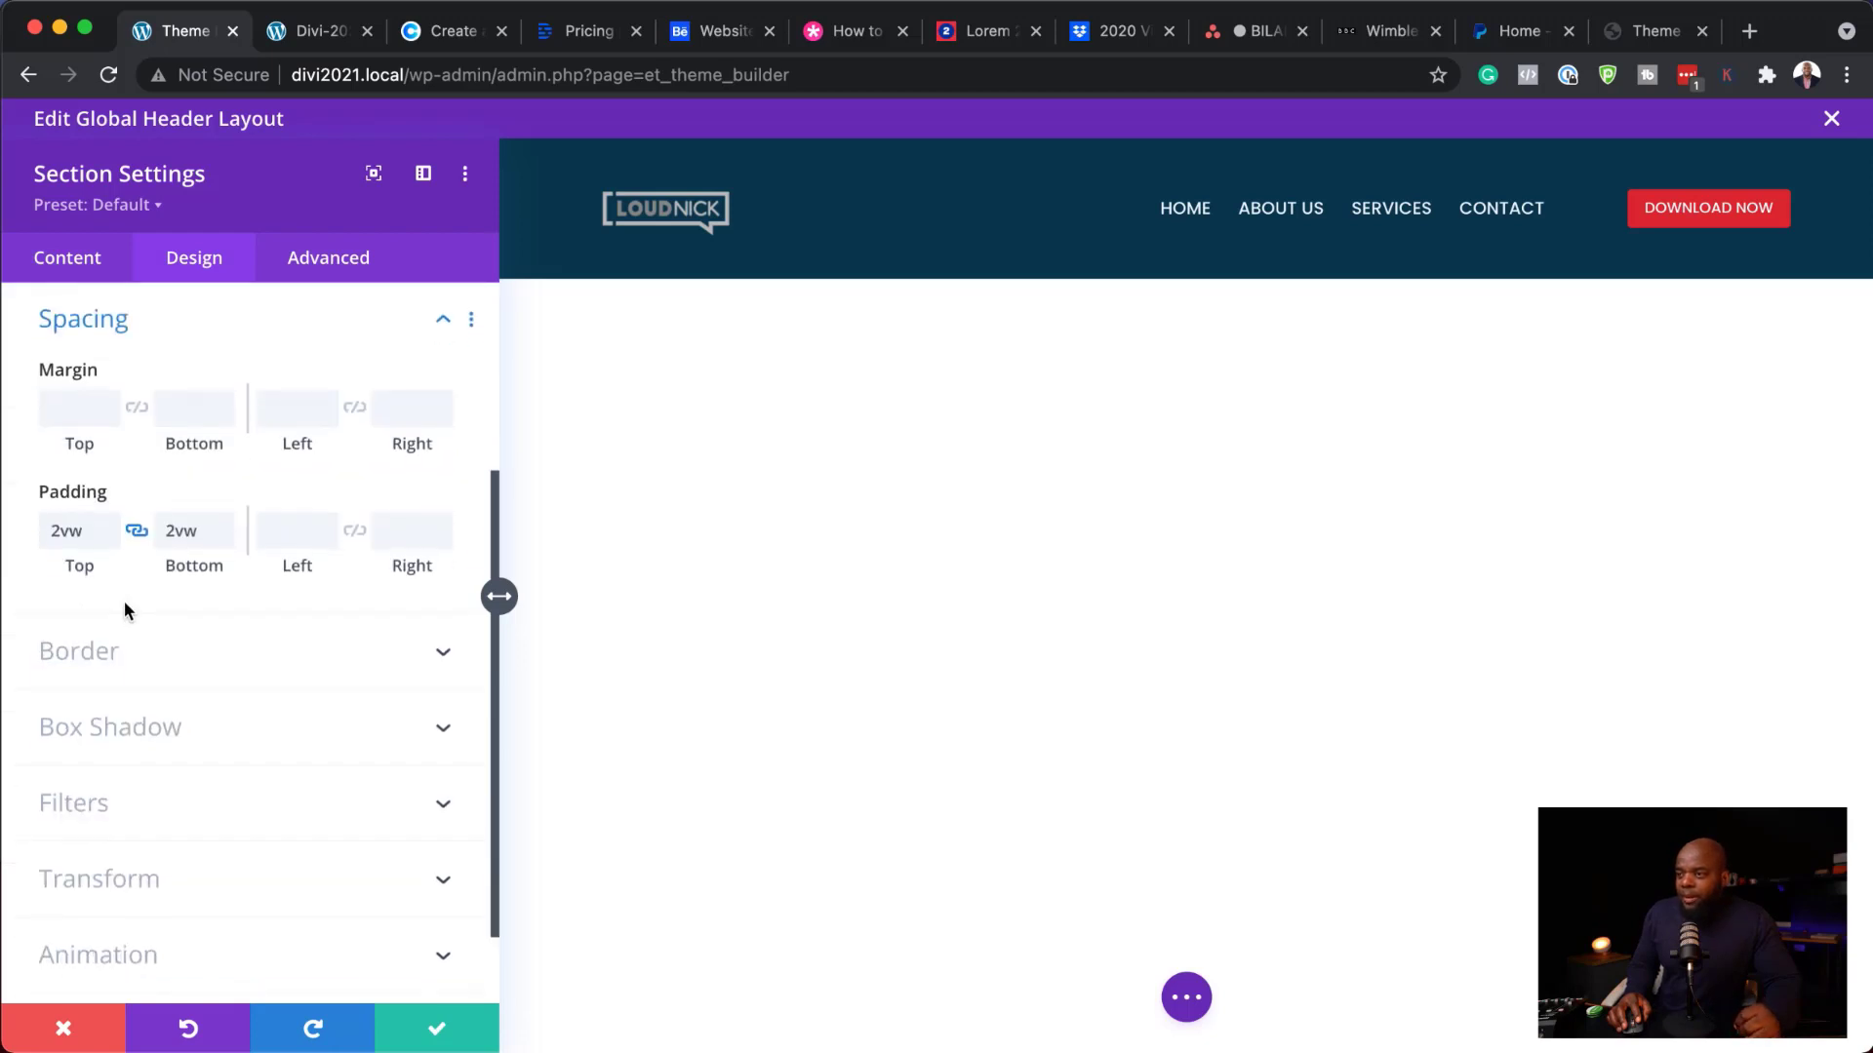
left_click(222, 539)
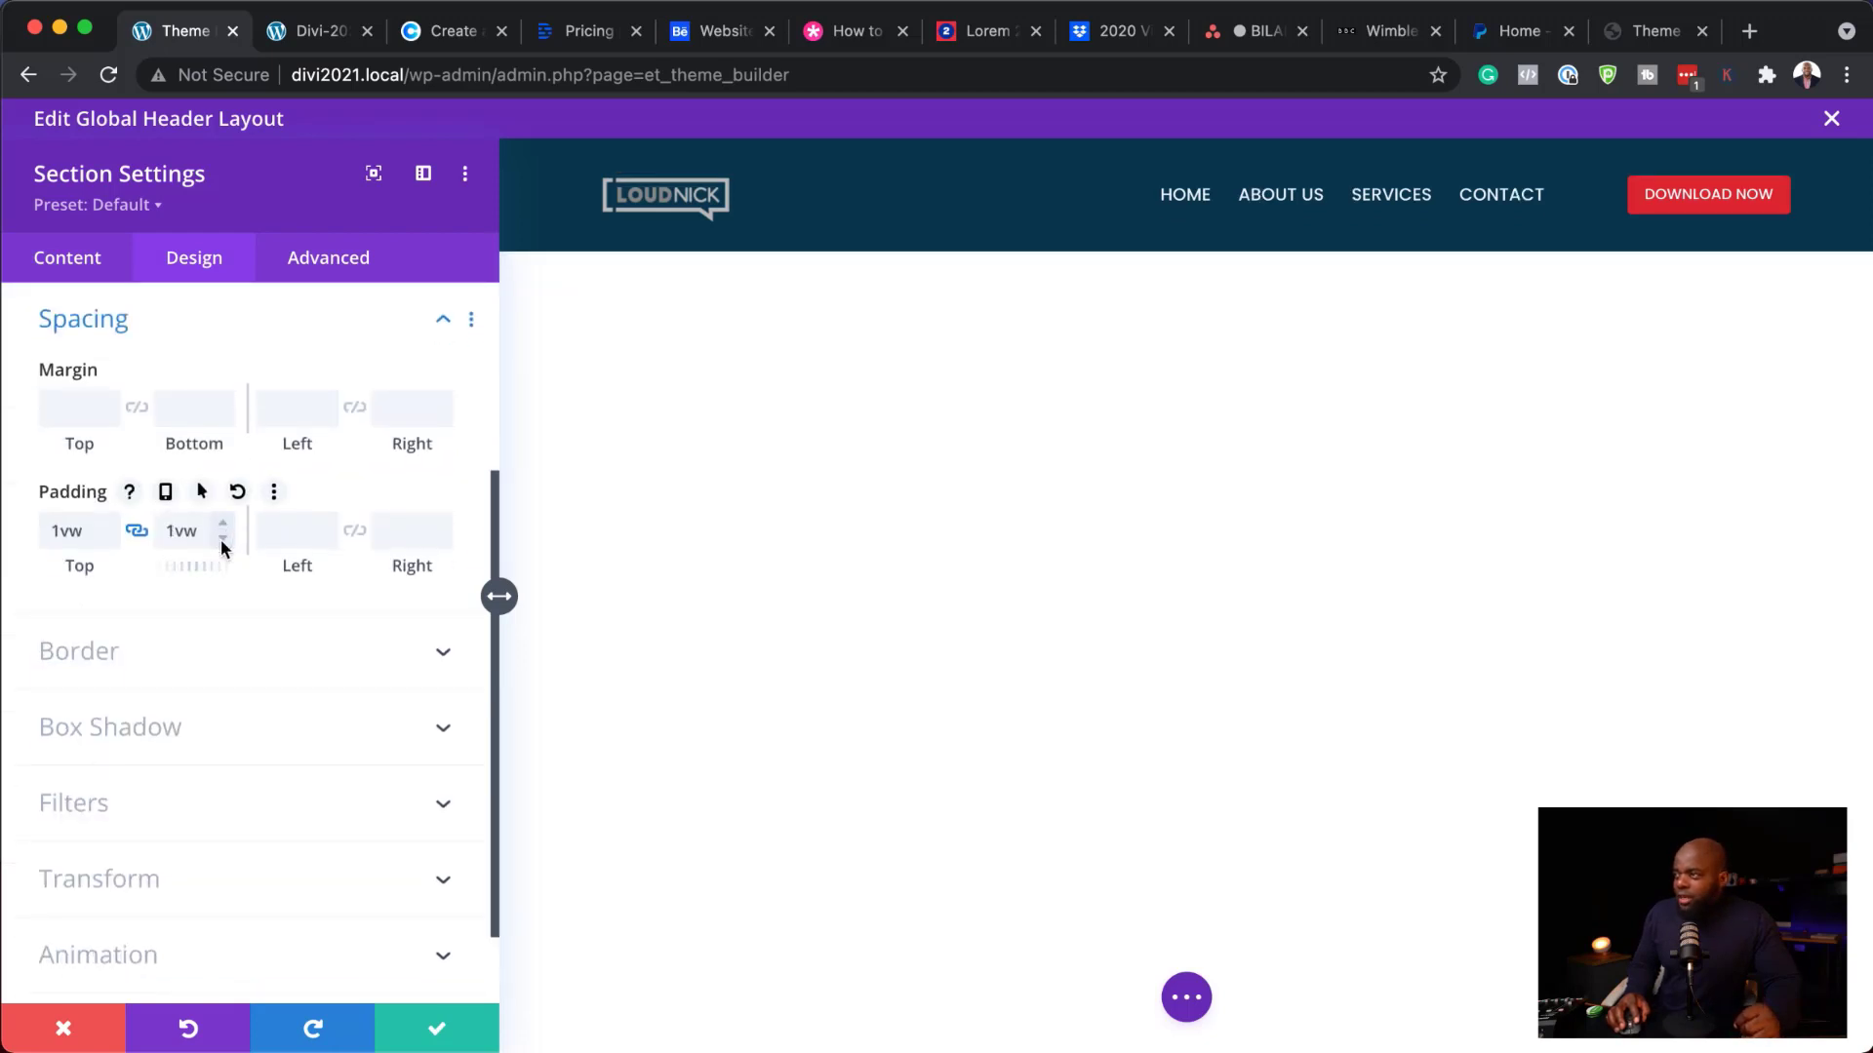
left_click(222, 539)
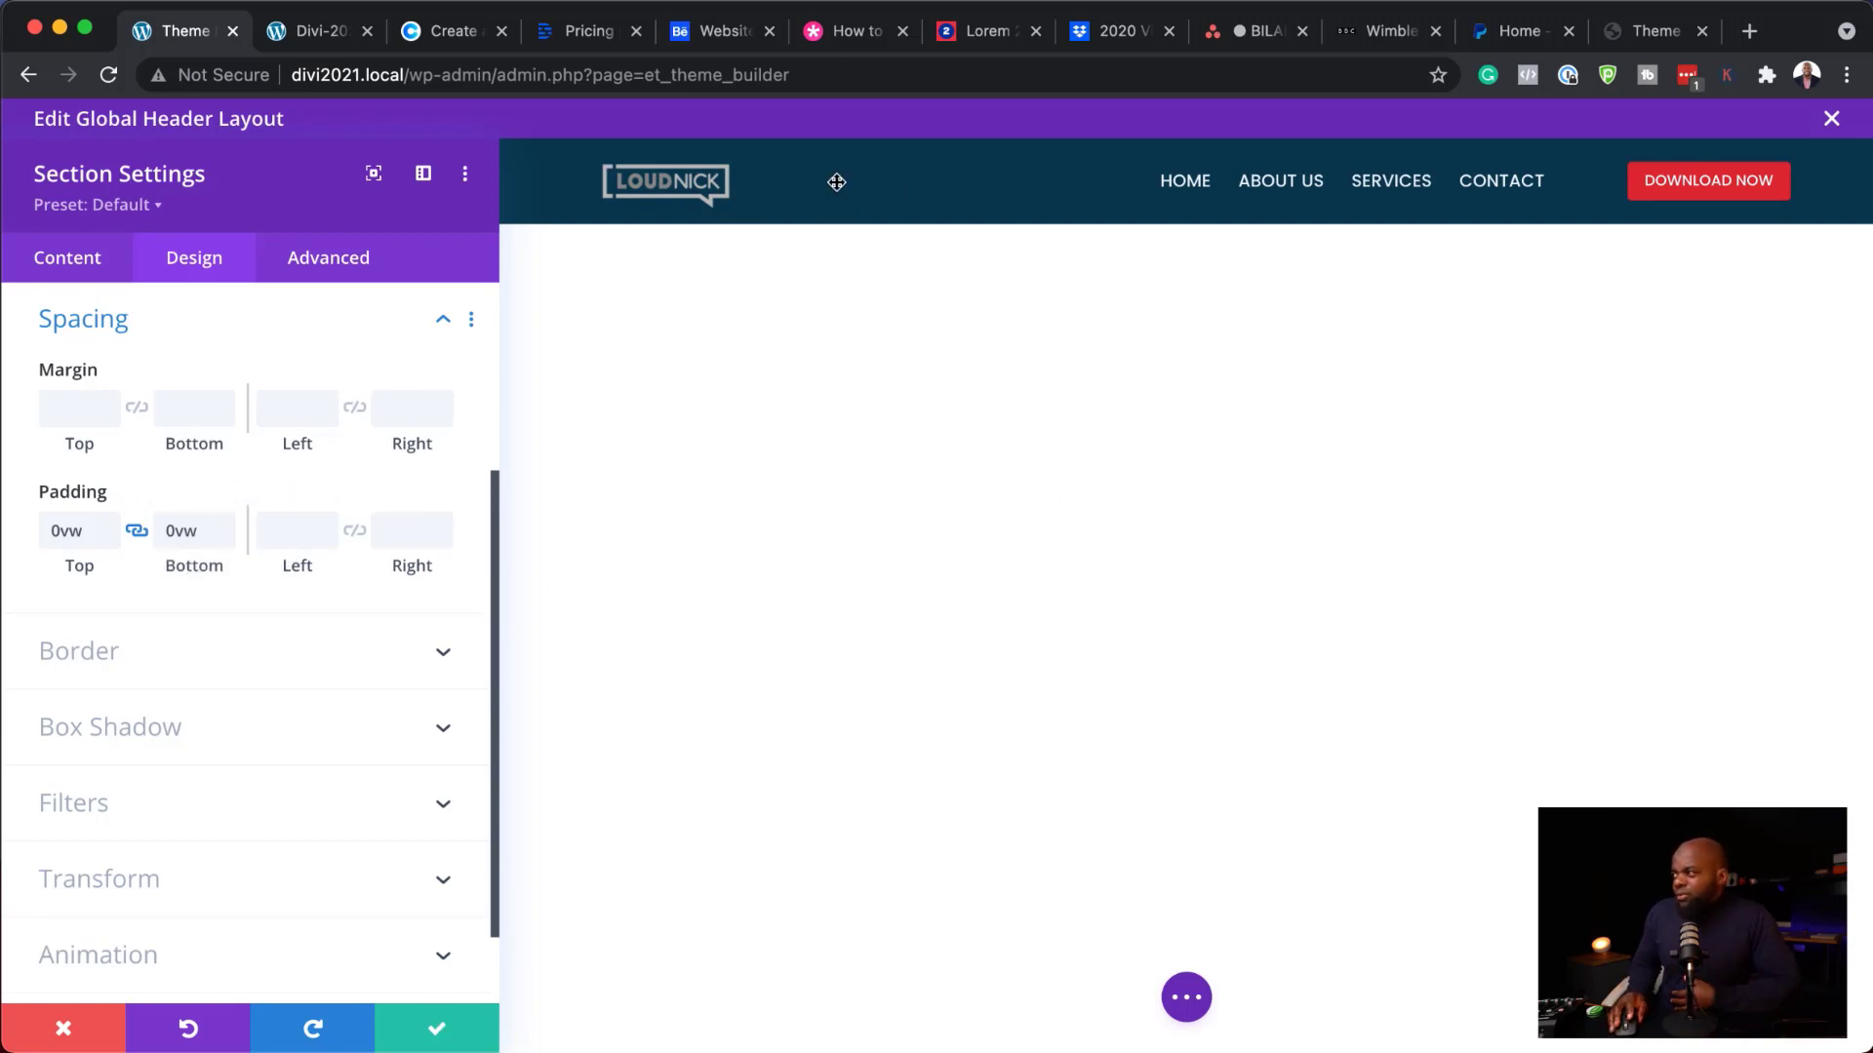
left_click(436, 1032)
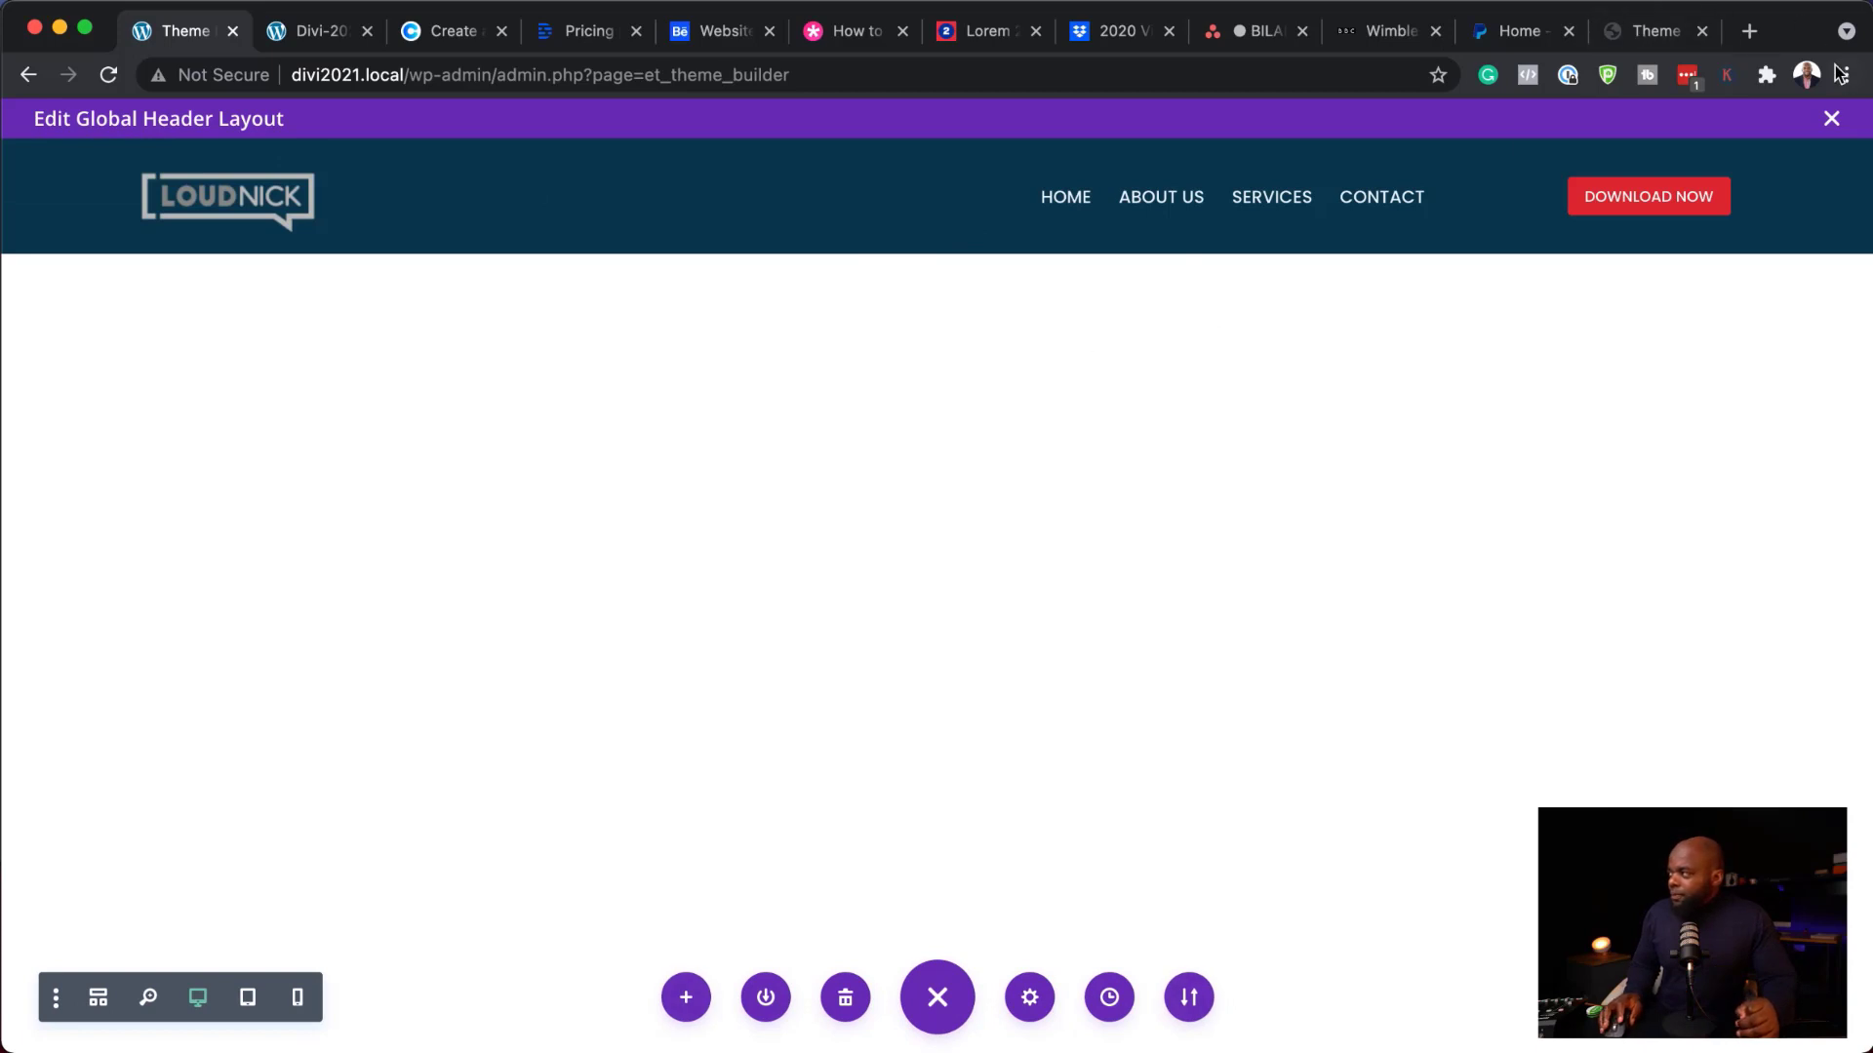
- Exit the global header layout editor, saving the changes
left_click(1831, 119)
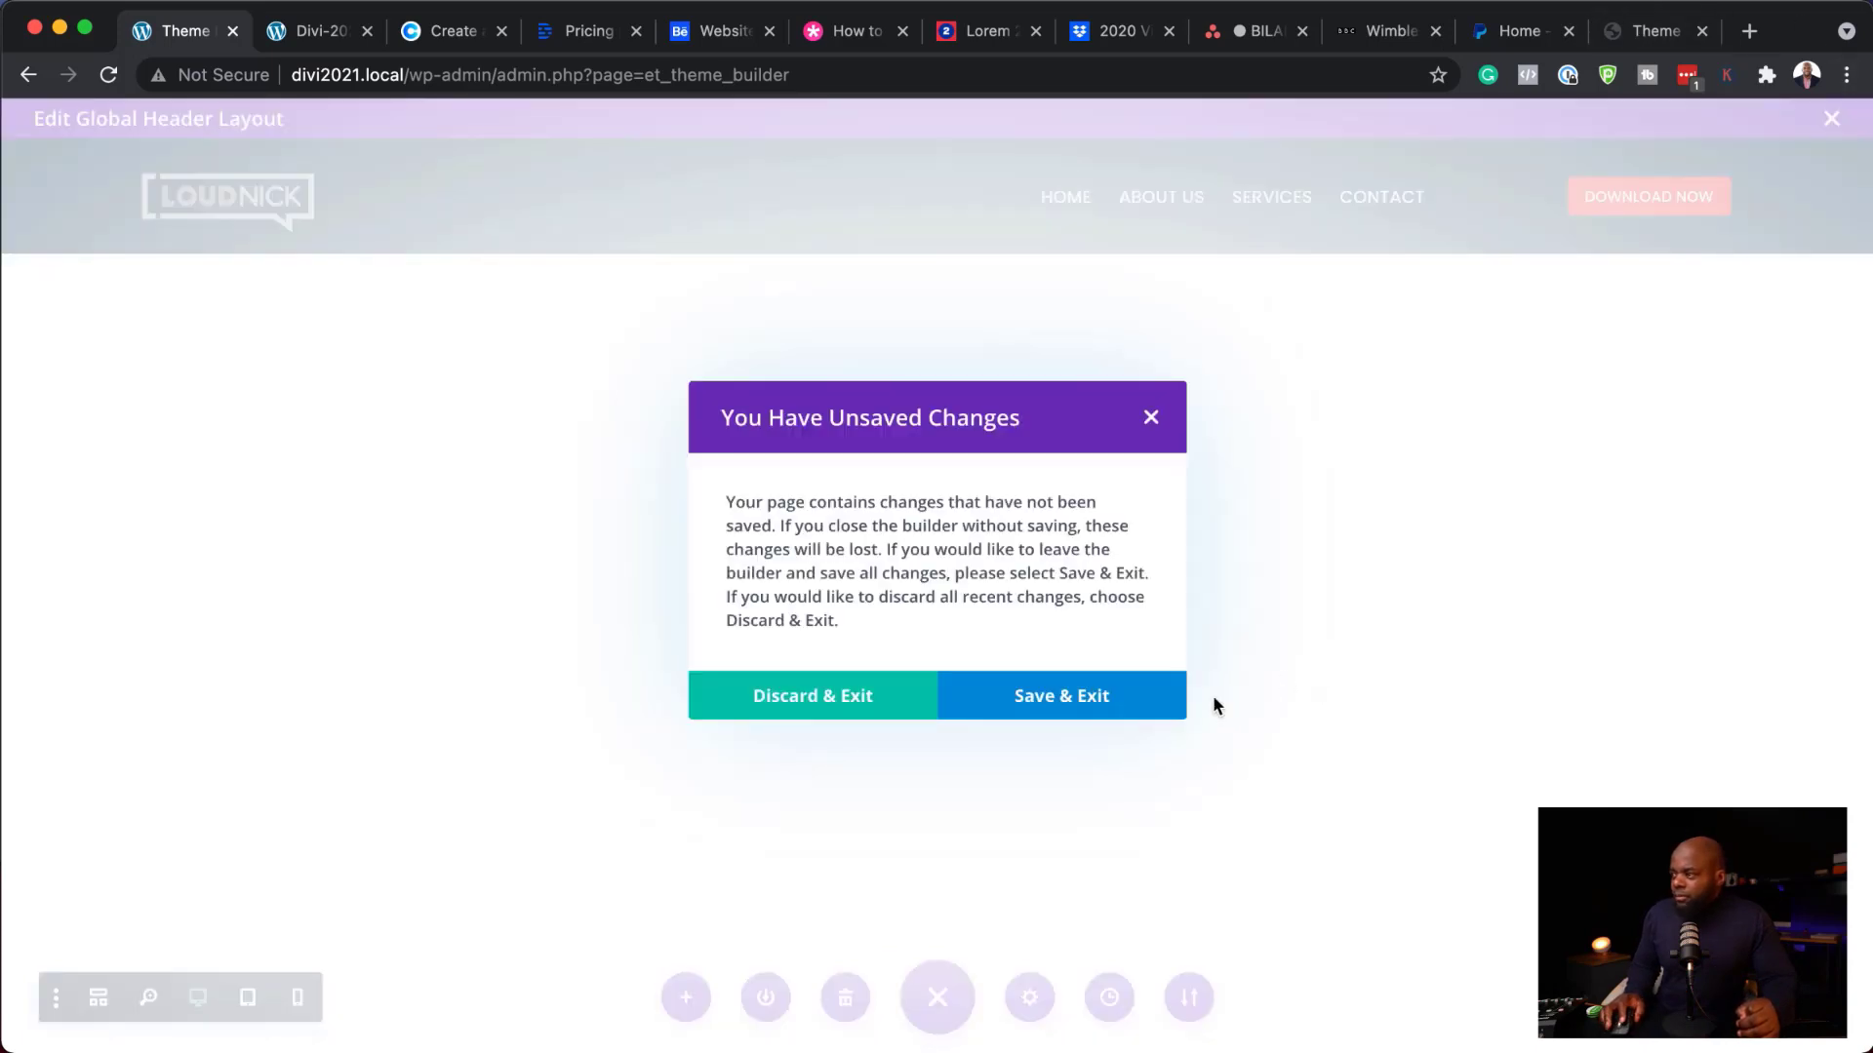
left_click(1108, 698)
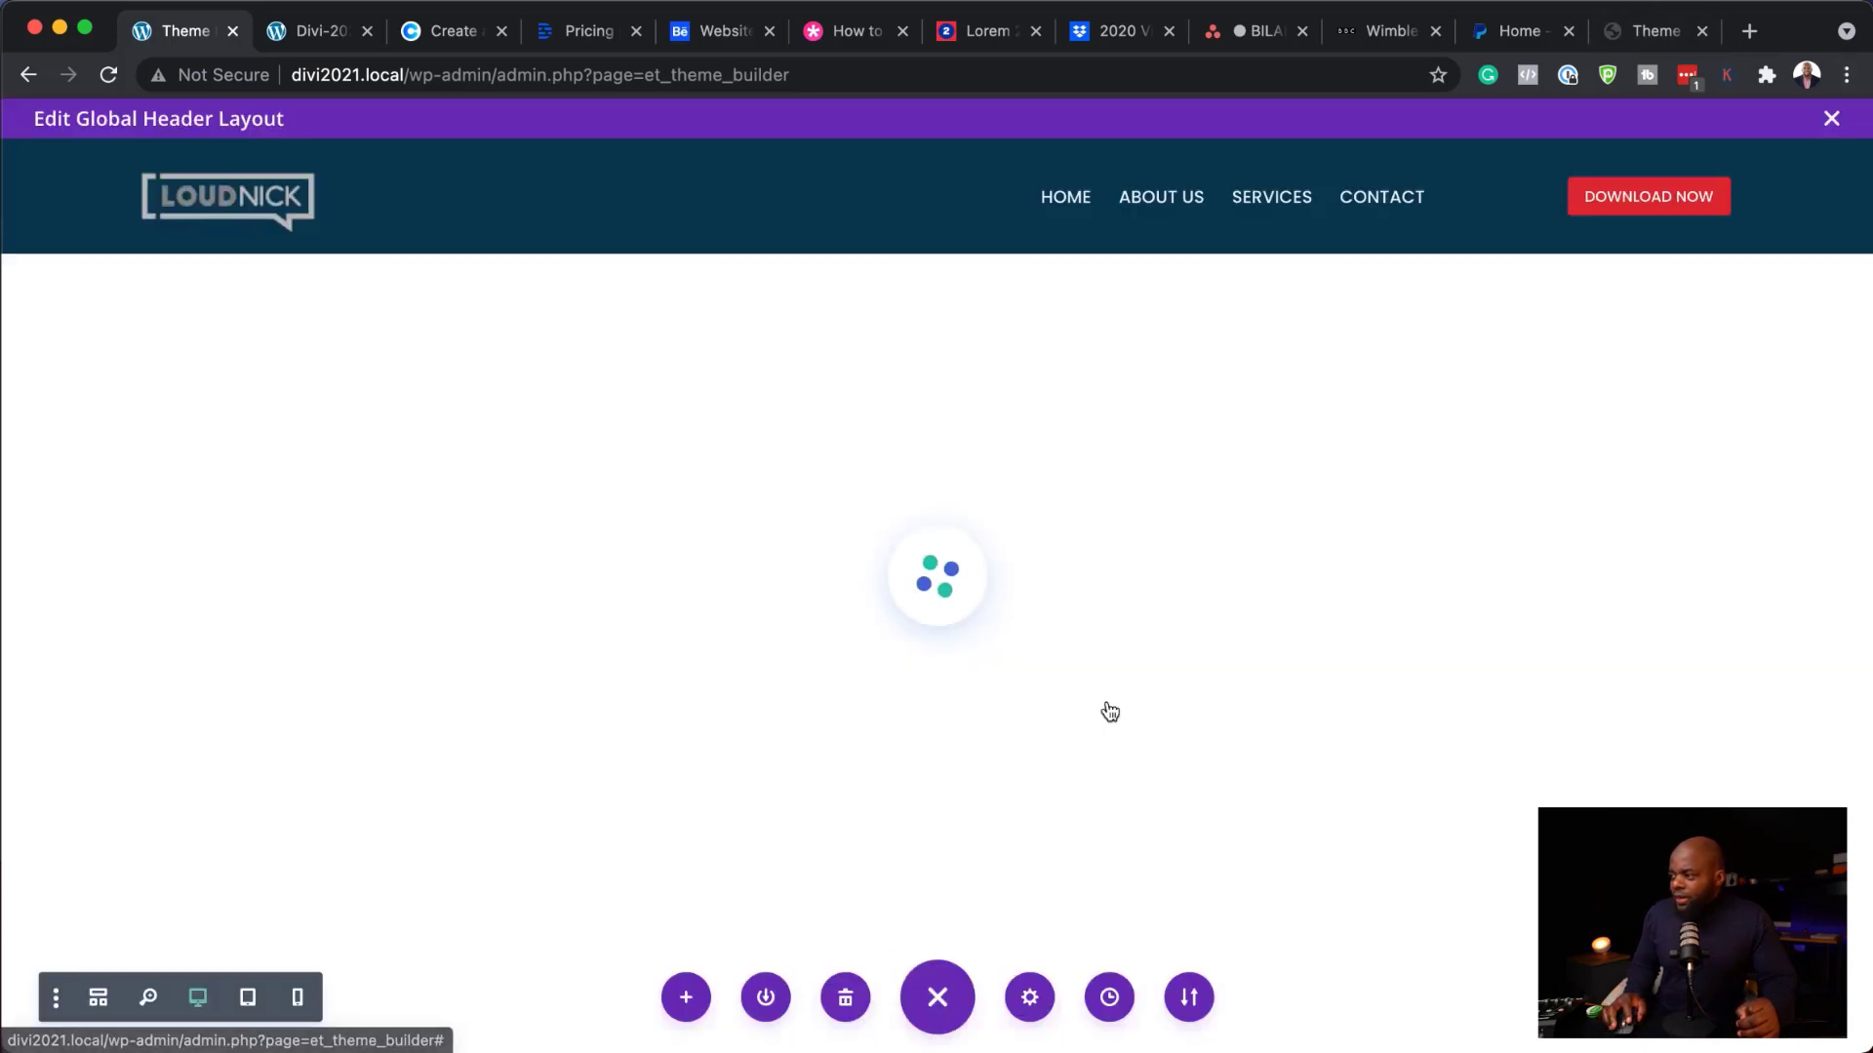
- Check the header on the site's home page in its open browser tab, and save the changes in the Divi Theme Builder
left_click(325, 41)
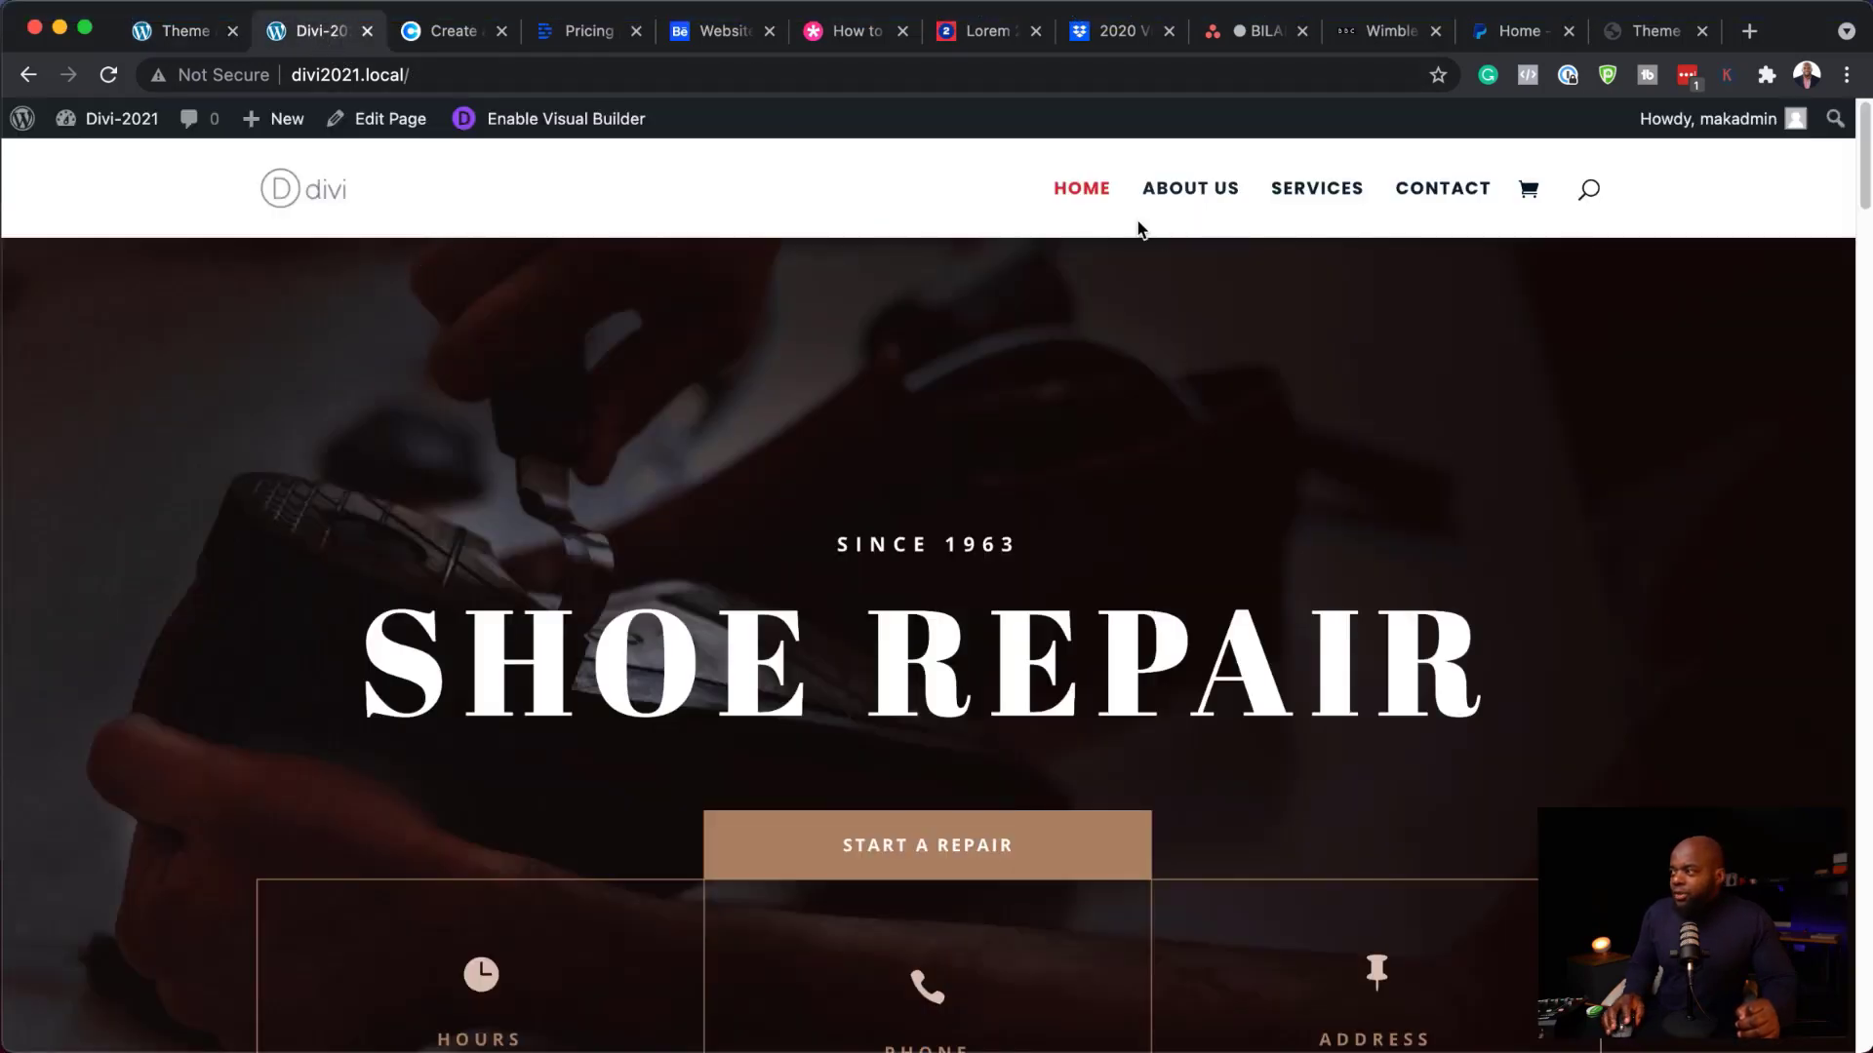
scroll(727, 405, "down", 6)
scroll(740, 426, "up", 6)
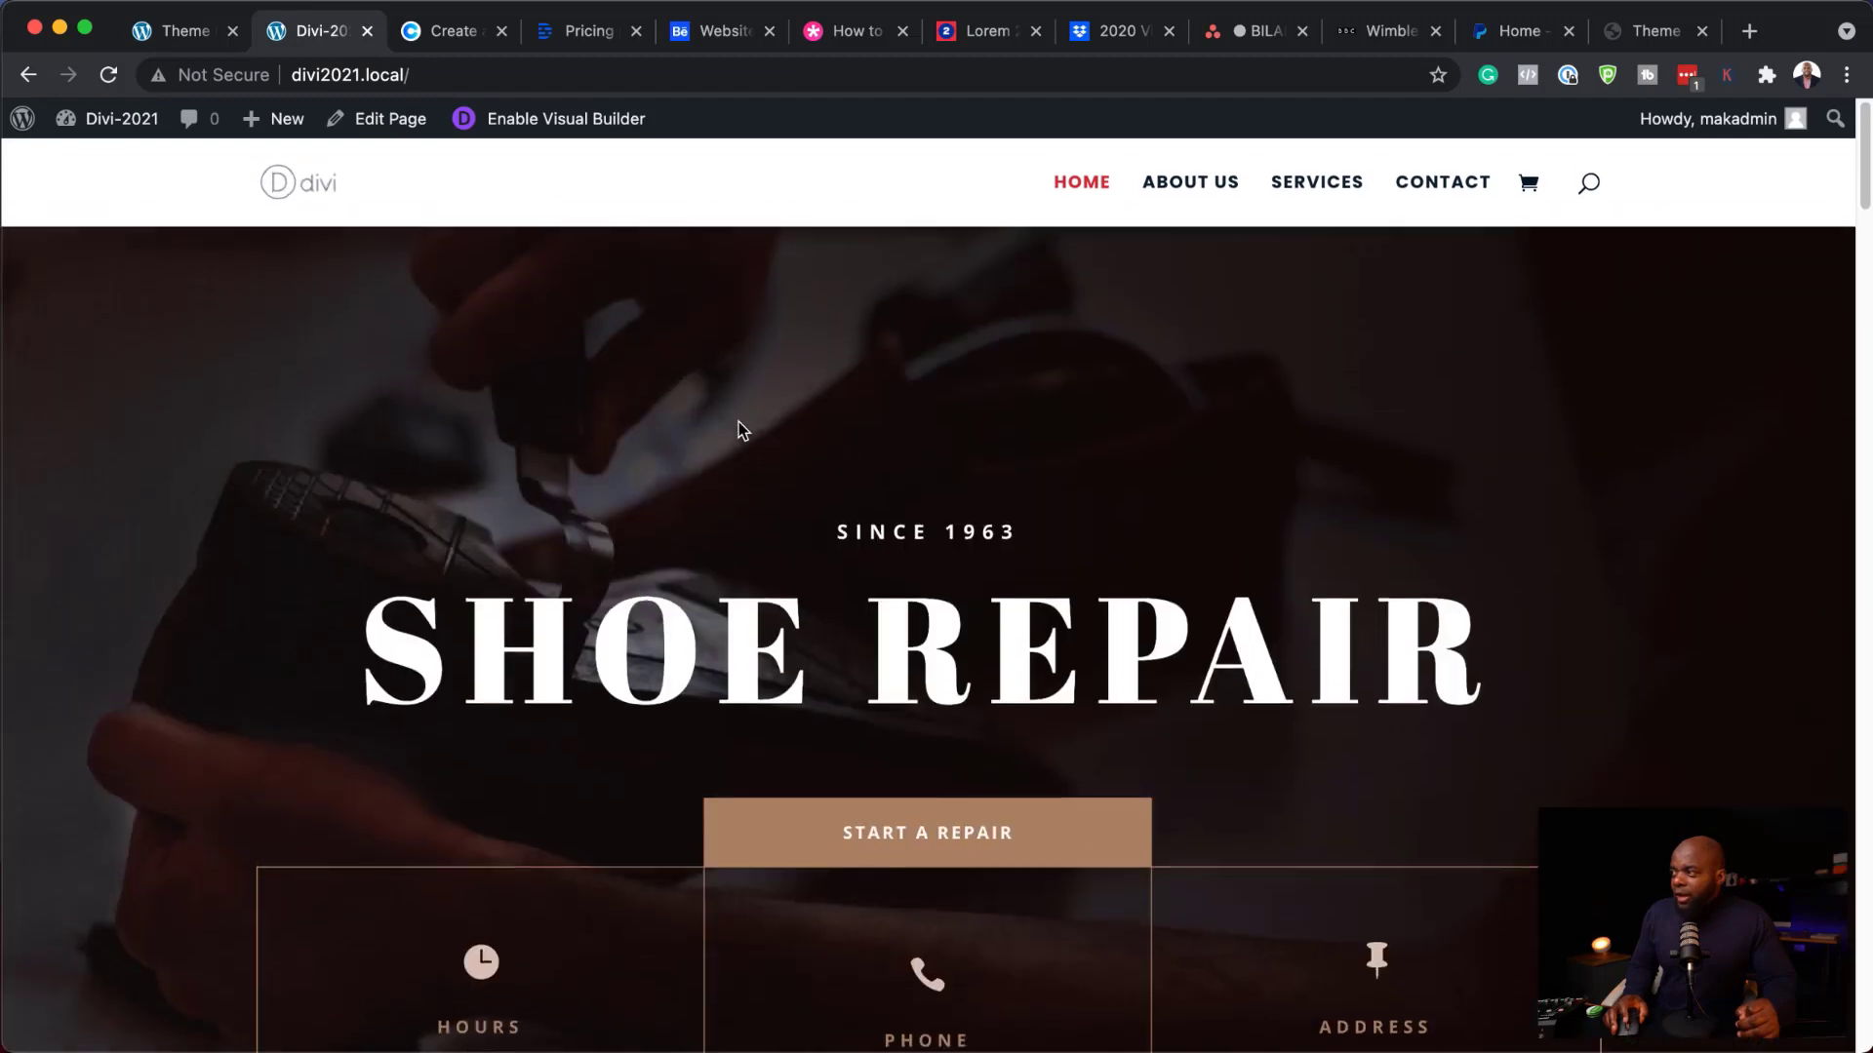
left_click(195, 35)
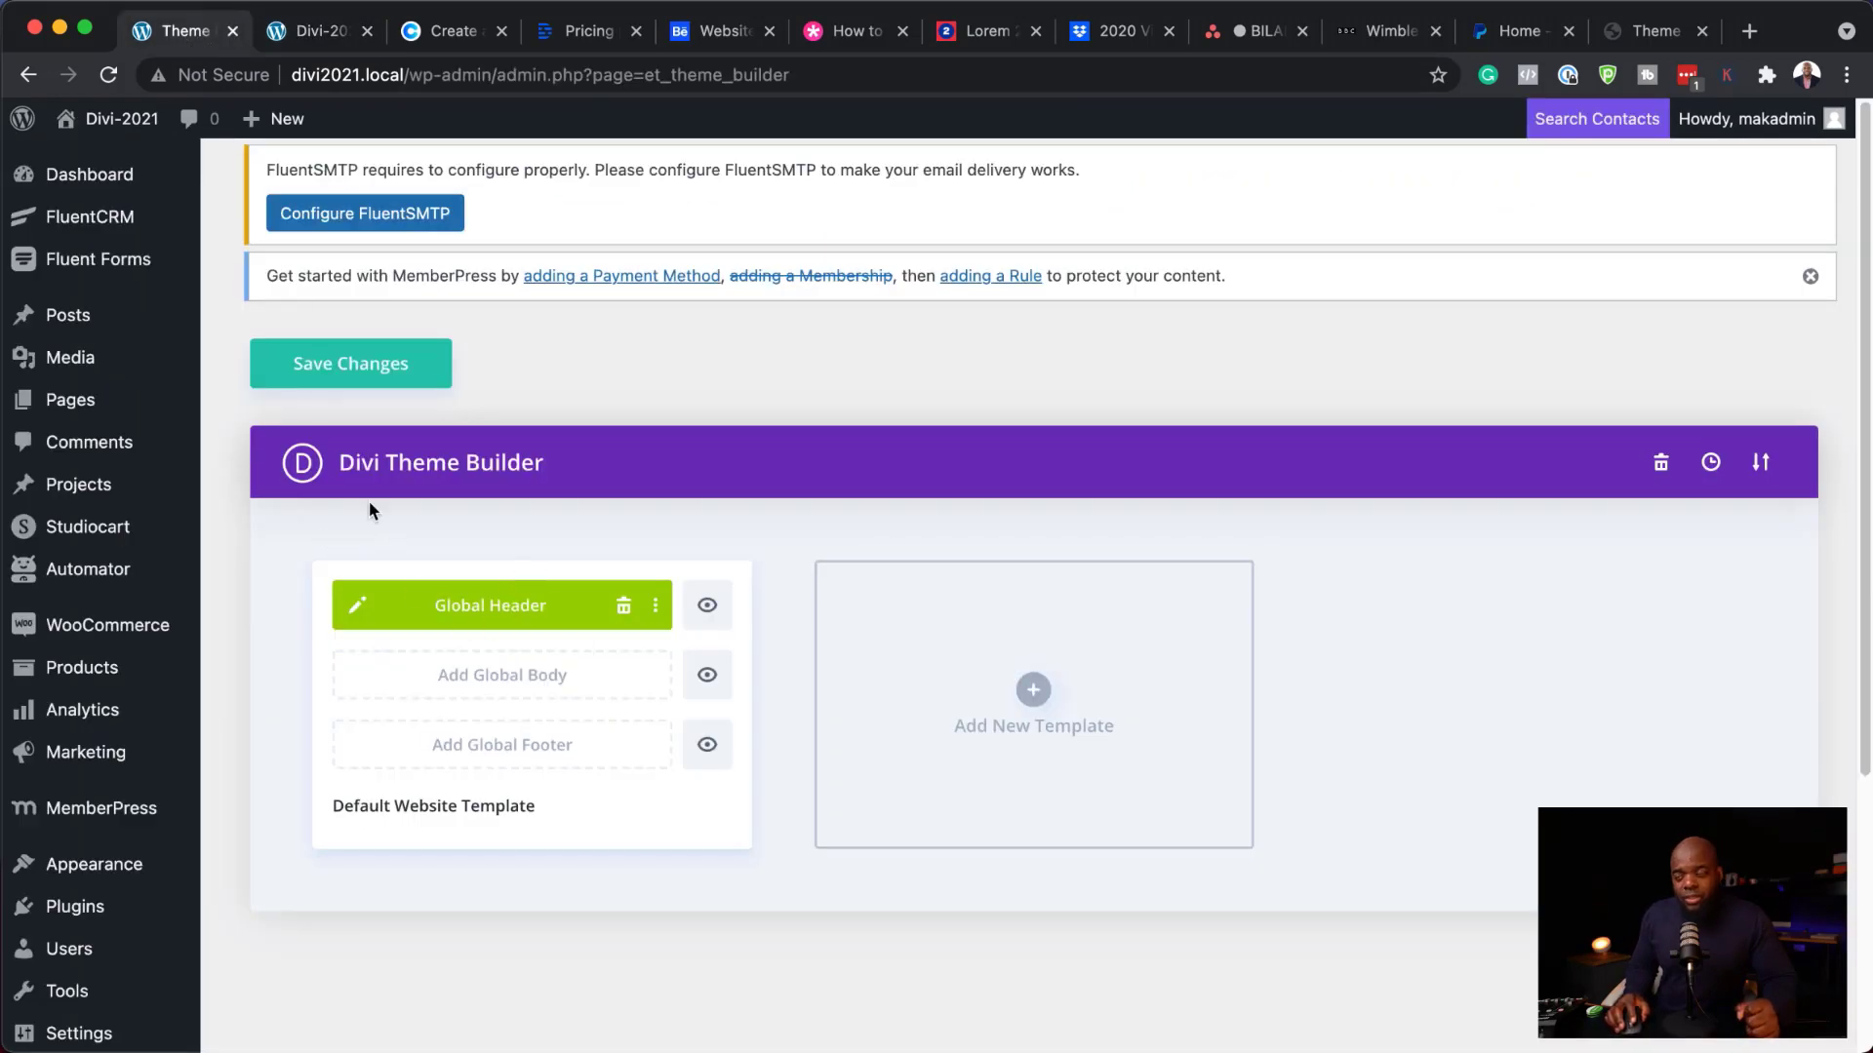
left_click(346, 366)
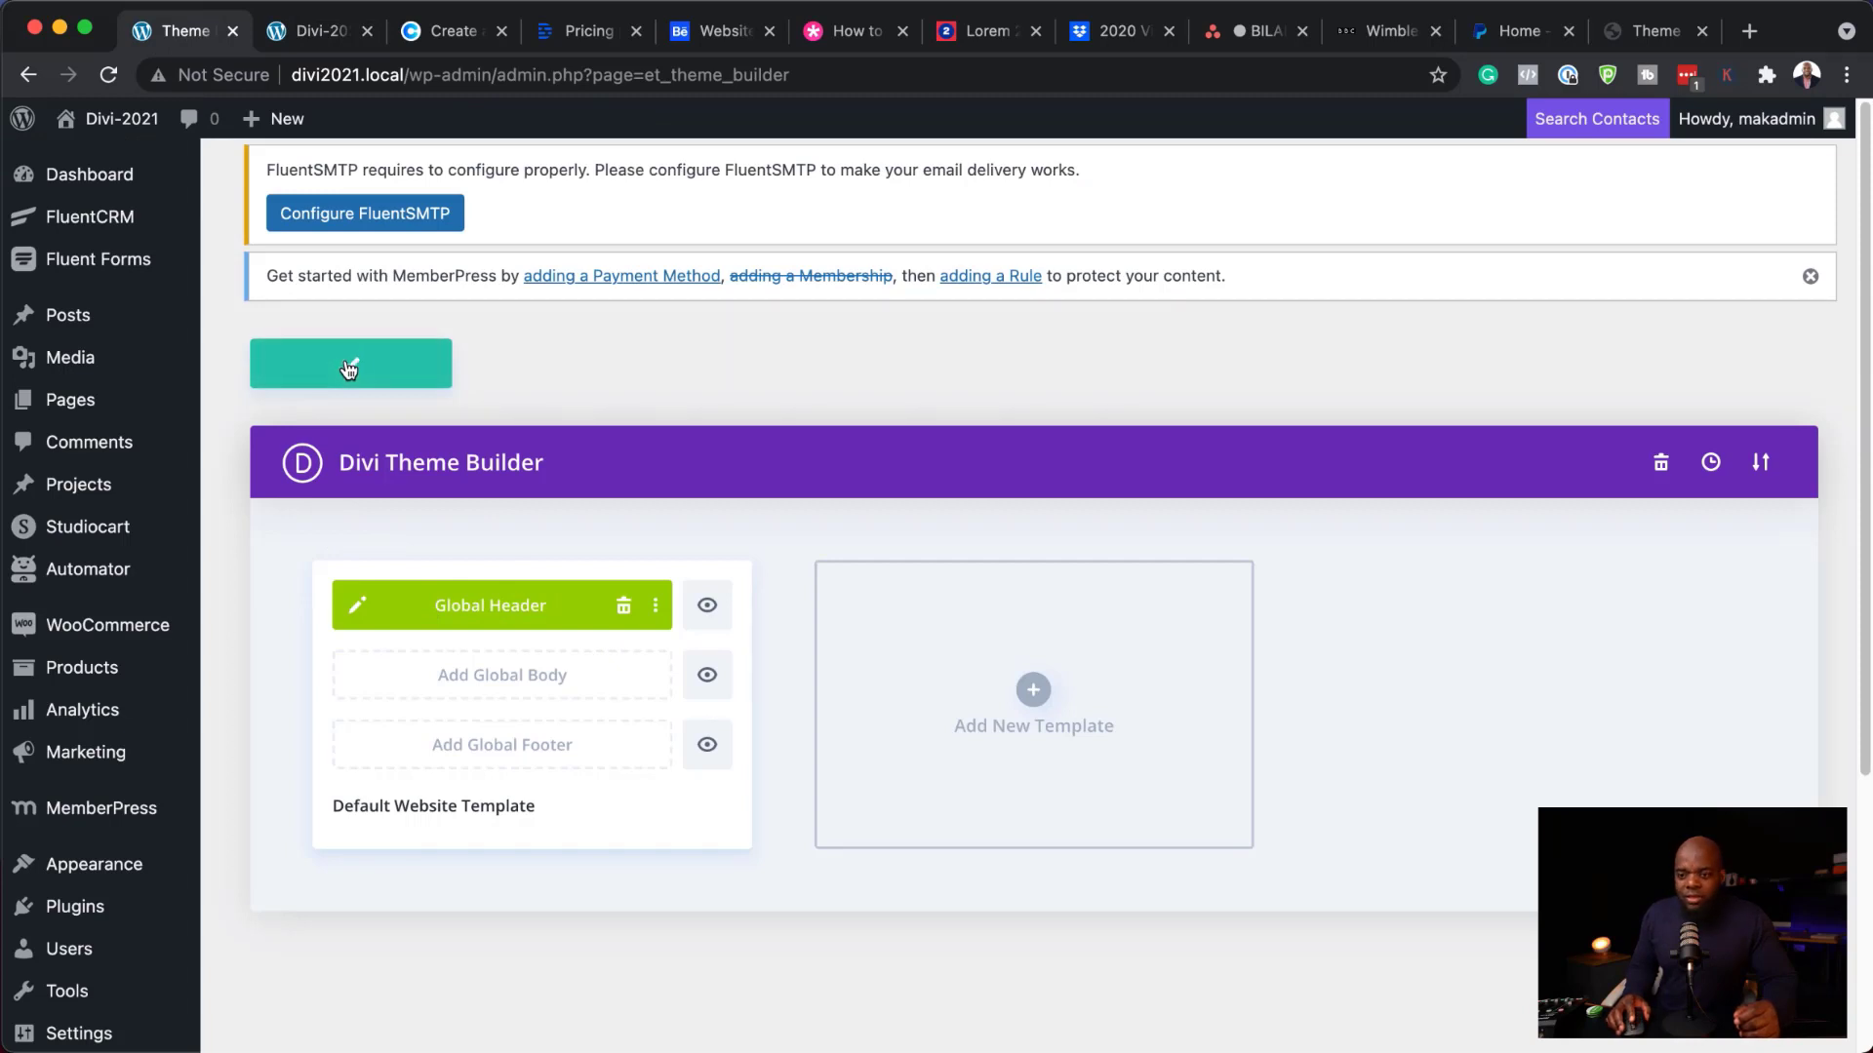
- Reload the site's home page and check how the header behaves while scrolling through the page
left_click(317, 32)
left_click(110, 78)
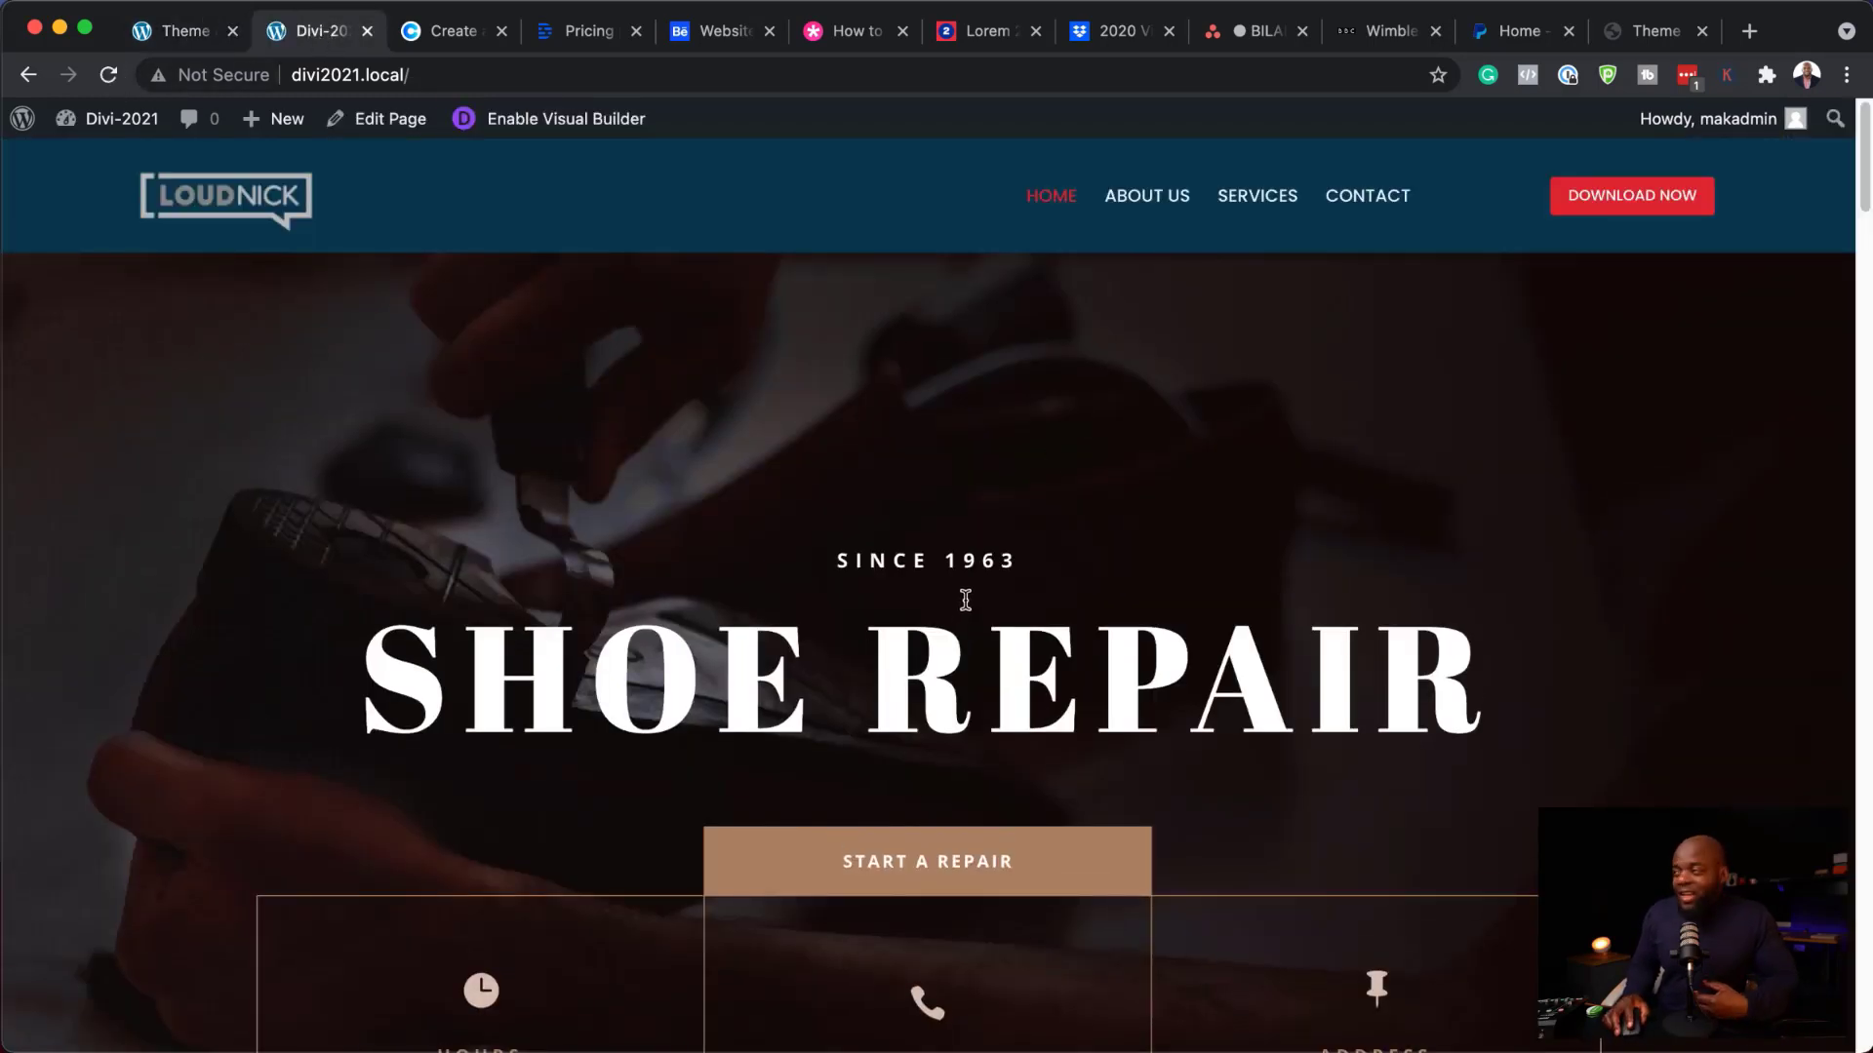
scroll(780, 561, "down", 3)
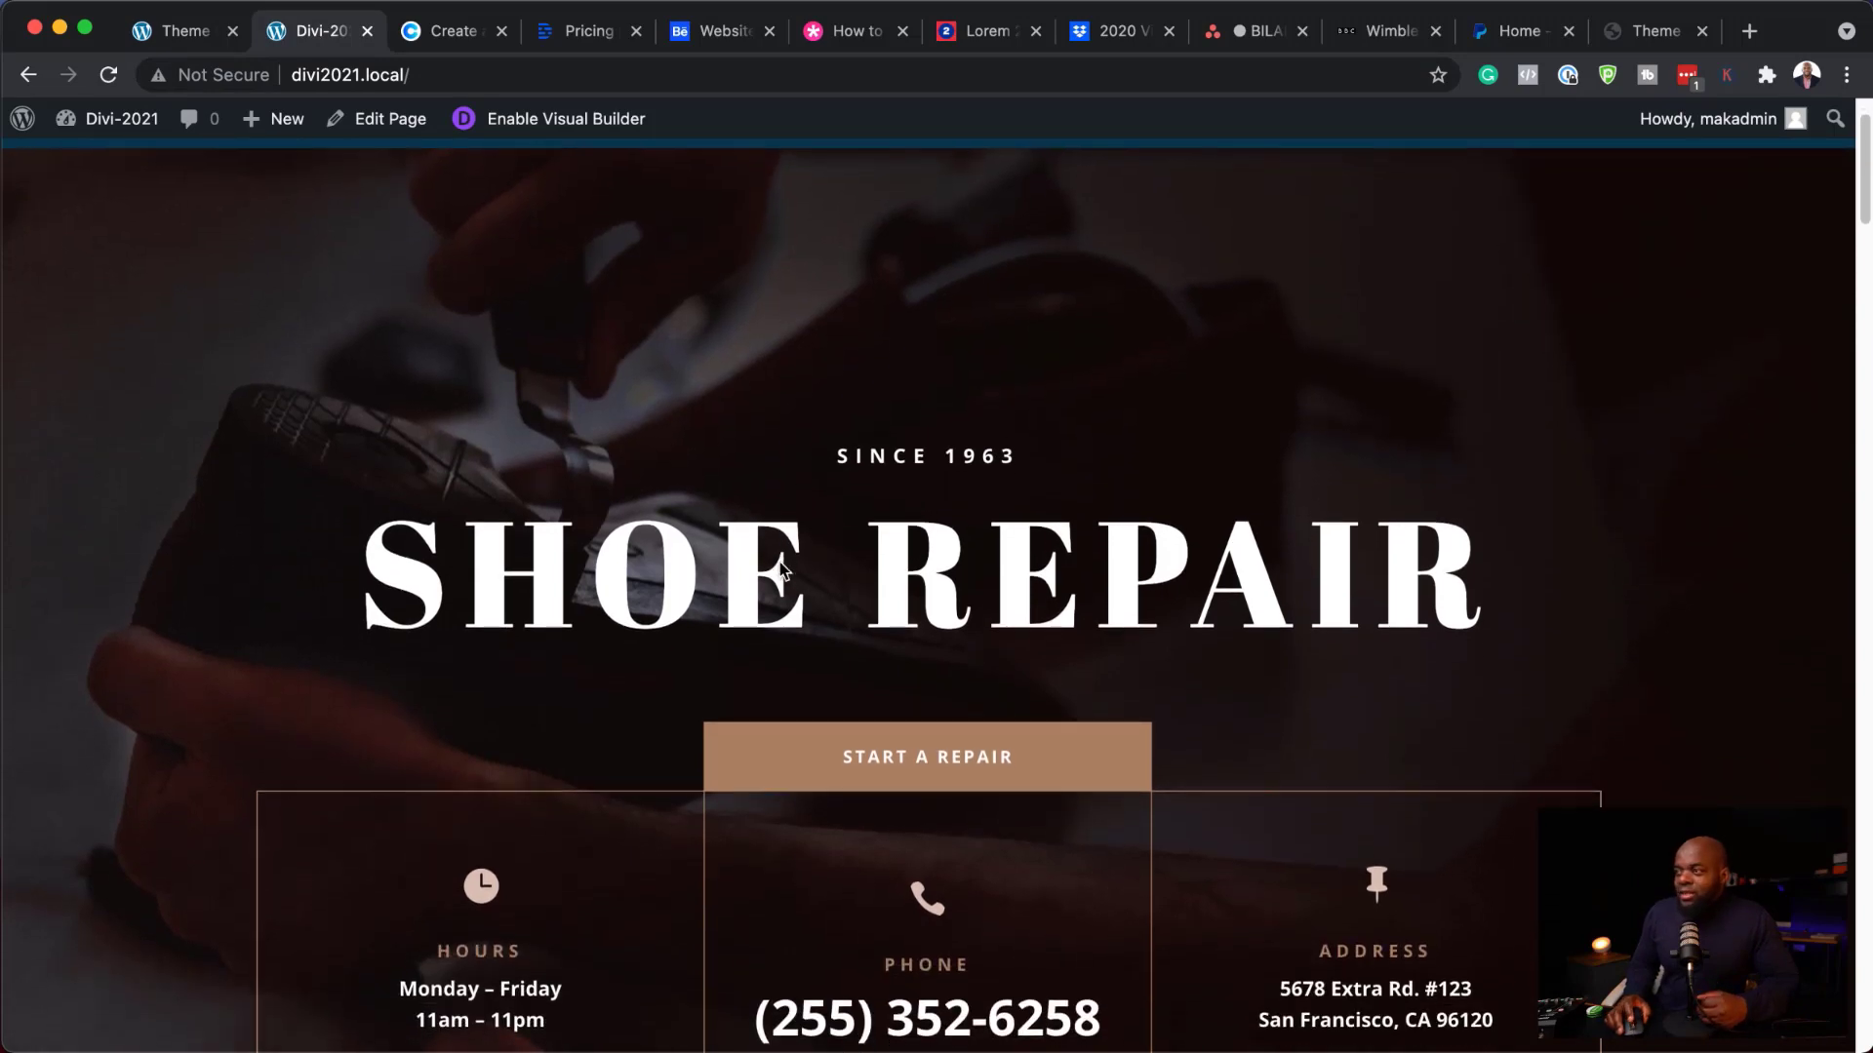
scroll(781, 564, "down", 15)
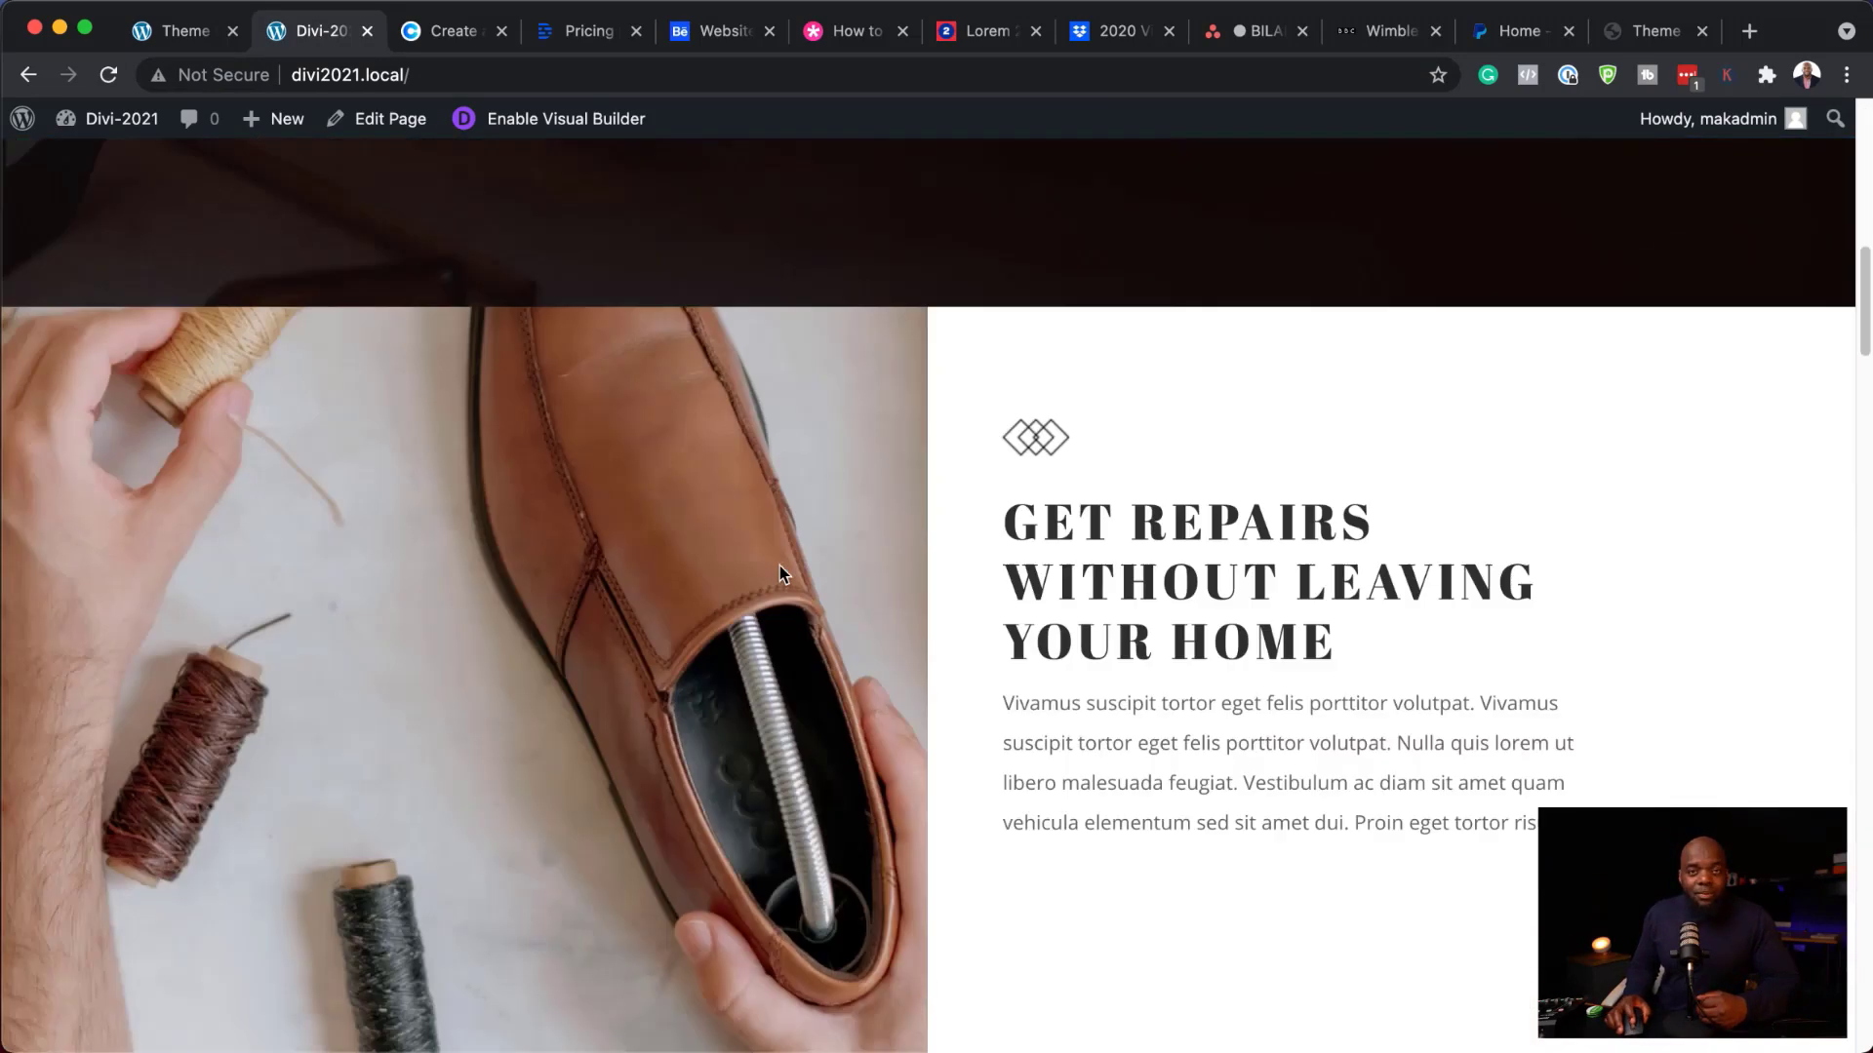
scroll(778, 564, "up", 15)
scroll(778, 563, "down", 5)
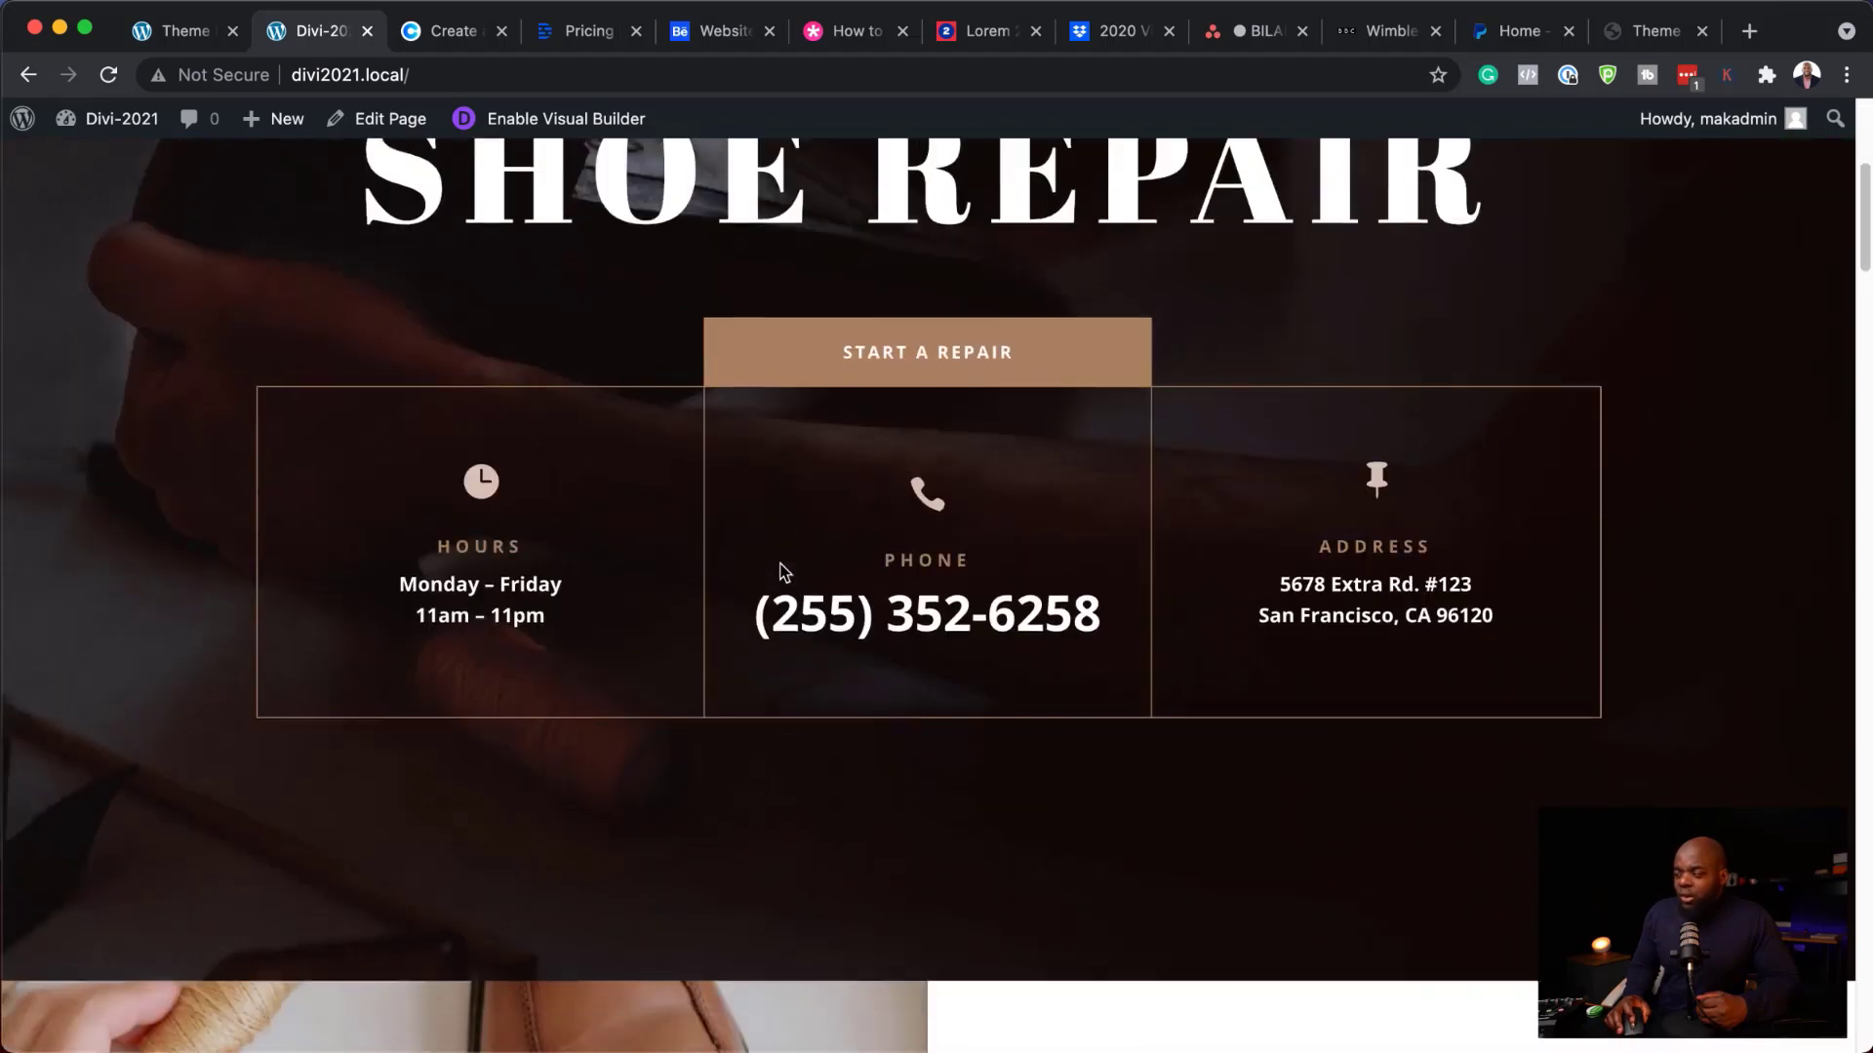
scroll(785, 570, "up", 5)
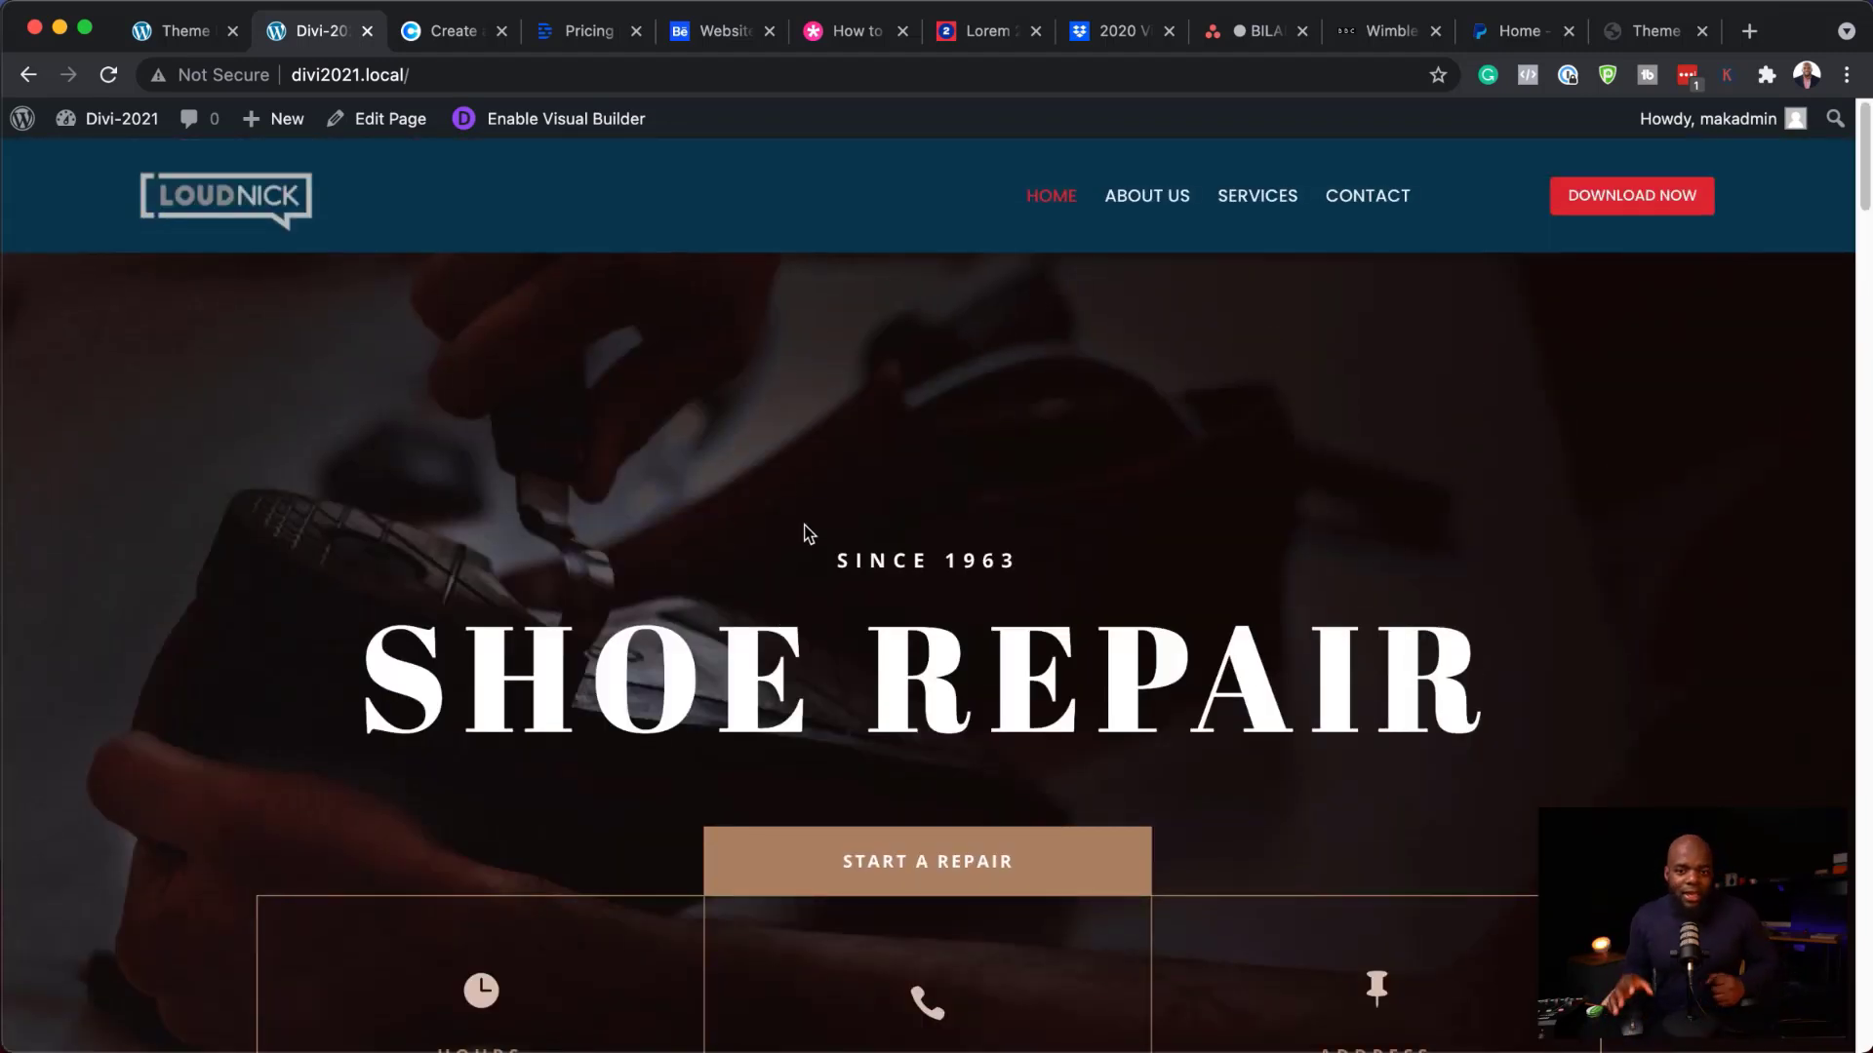
- Reopen the global header layout, set the header section's sticky position to Stick to Top, and save the section settings
left_click(191, 37)
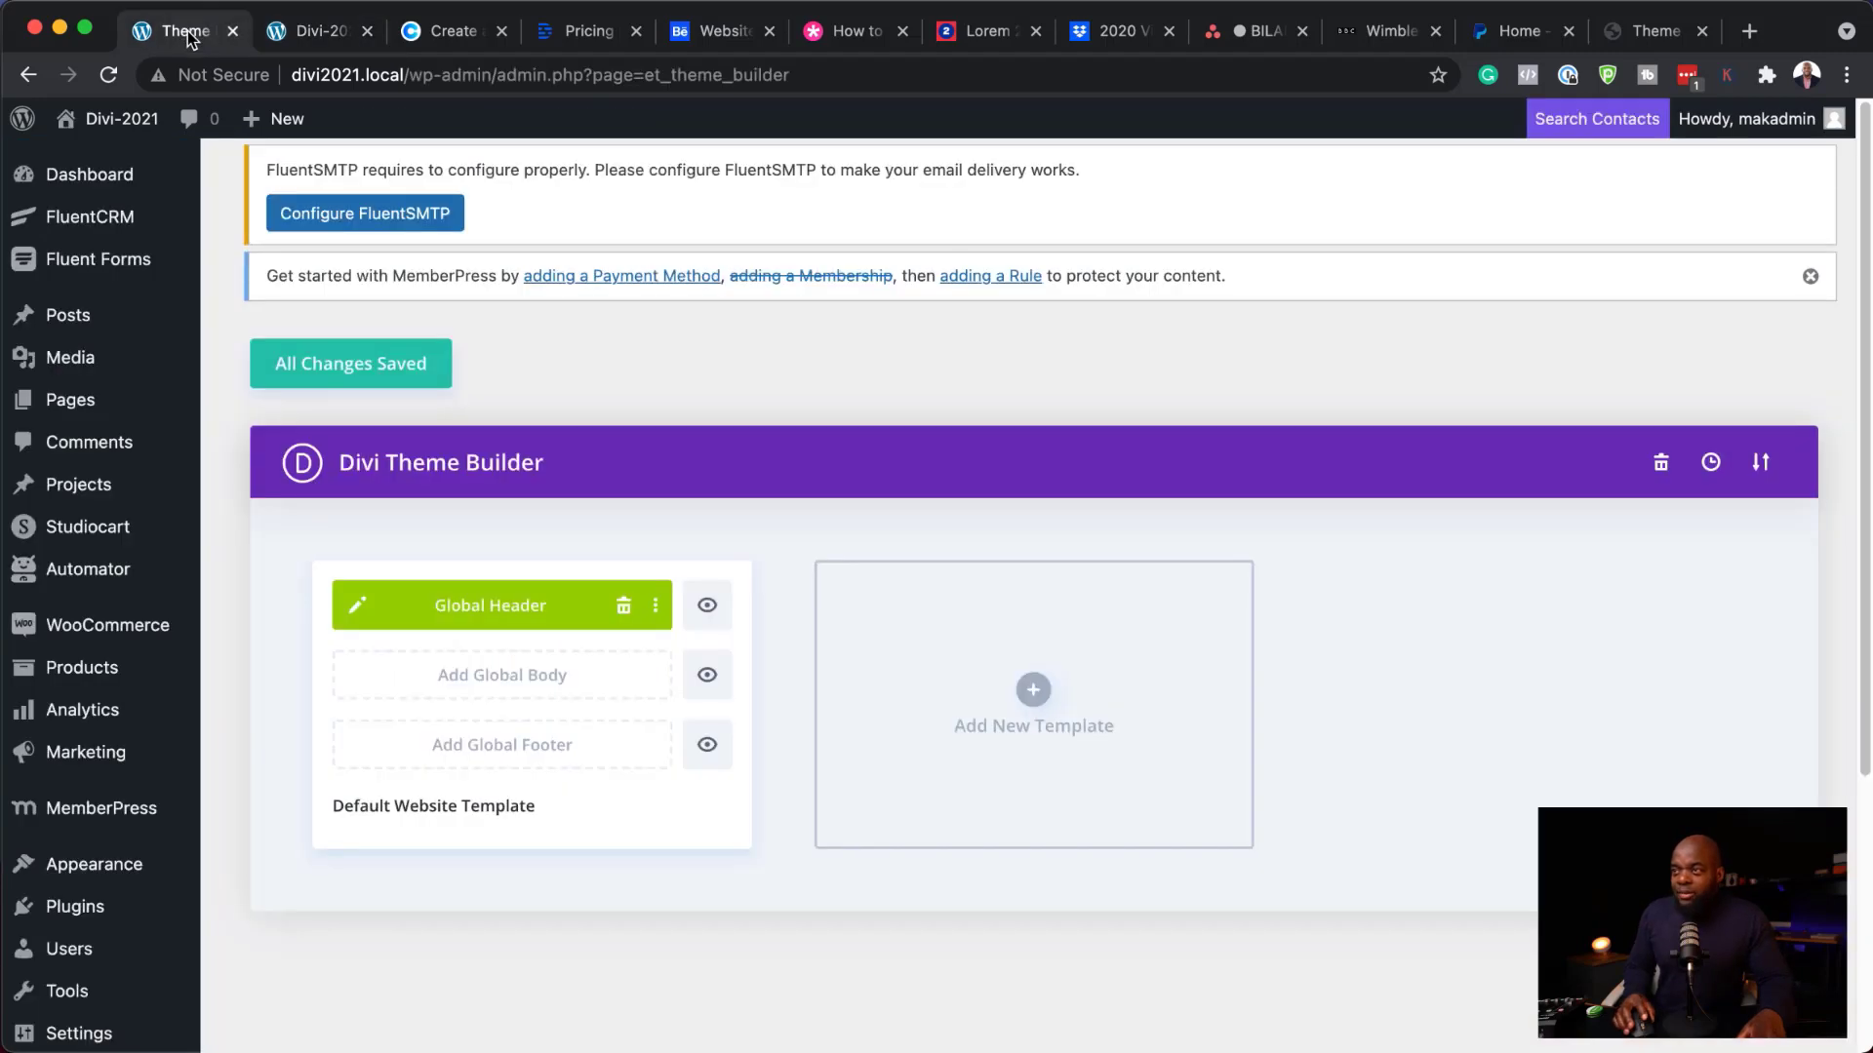
left_click(361, 609)
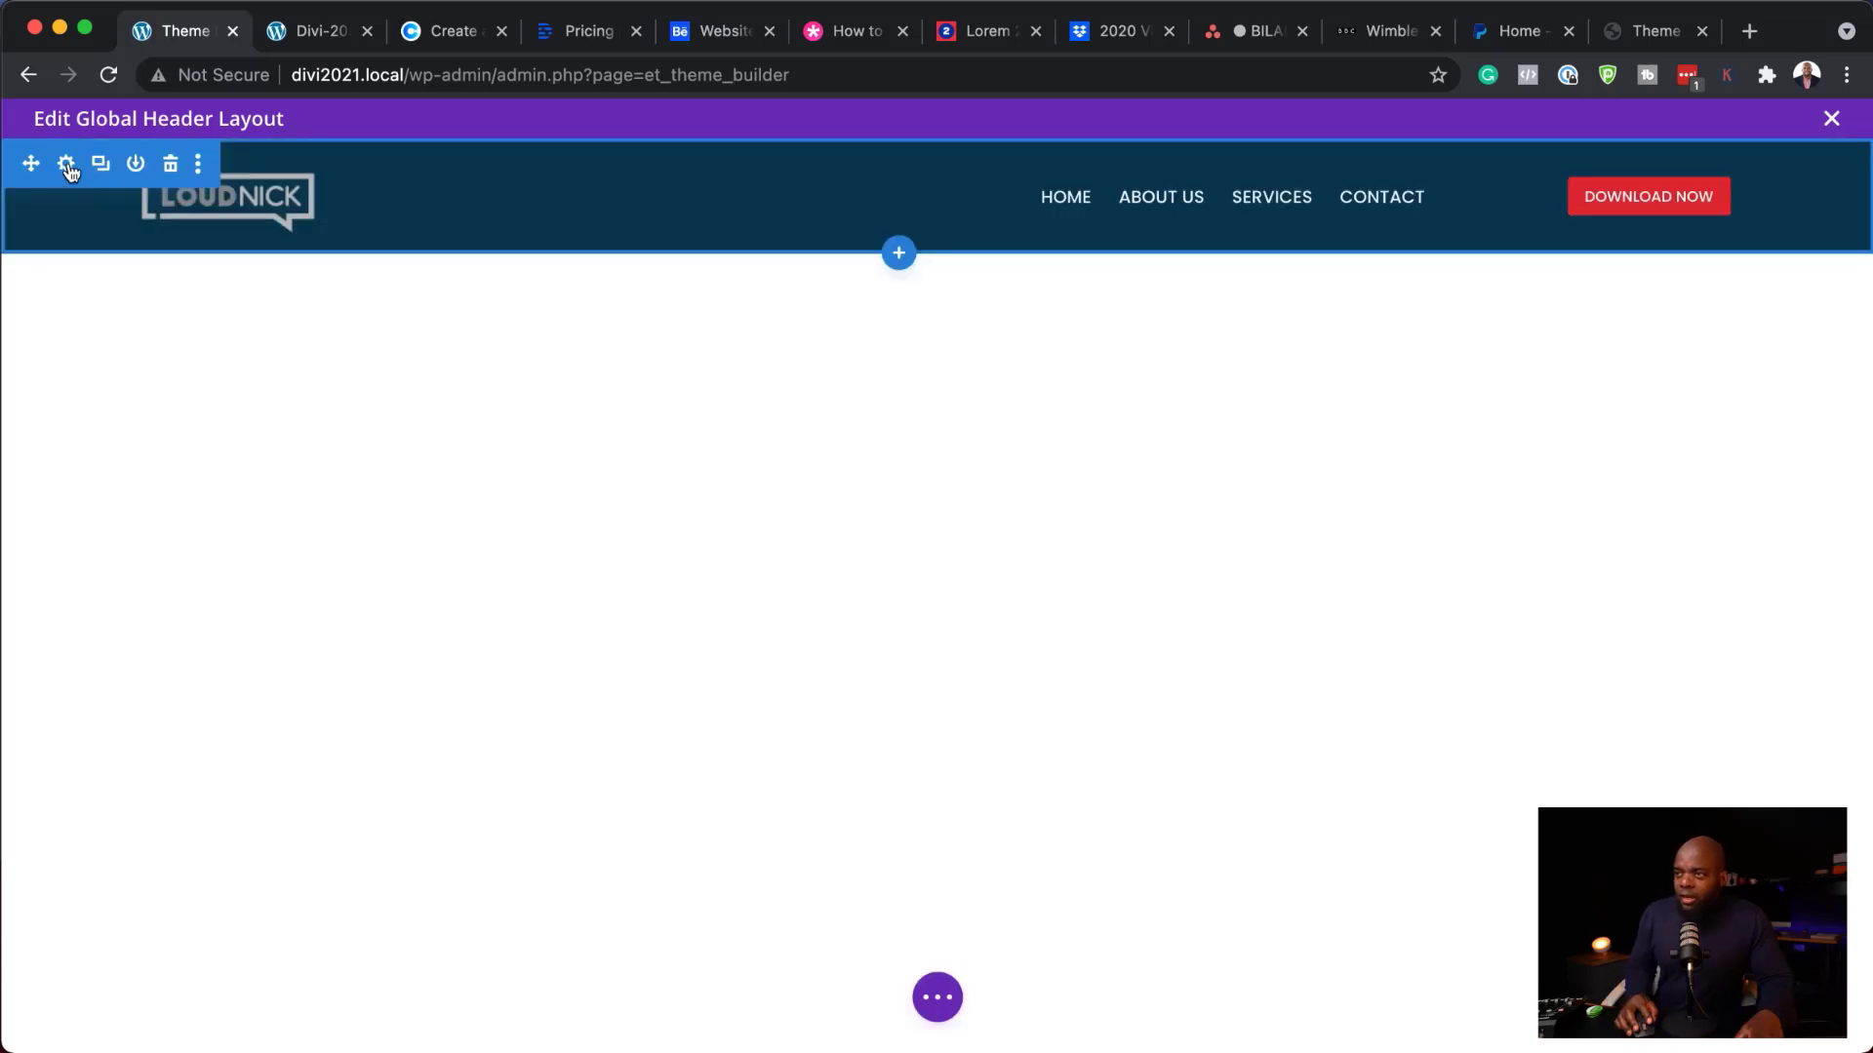
left_click(66, 164)
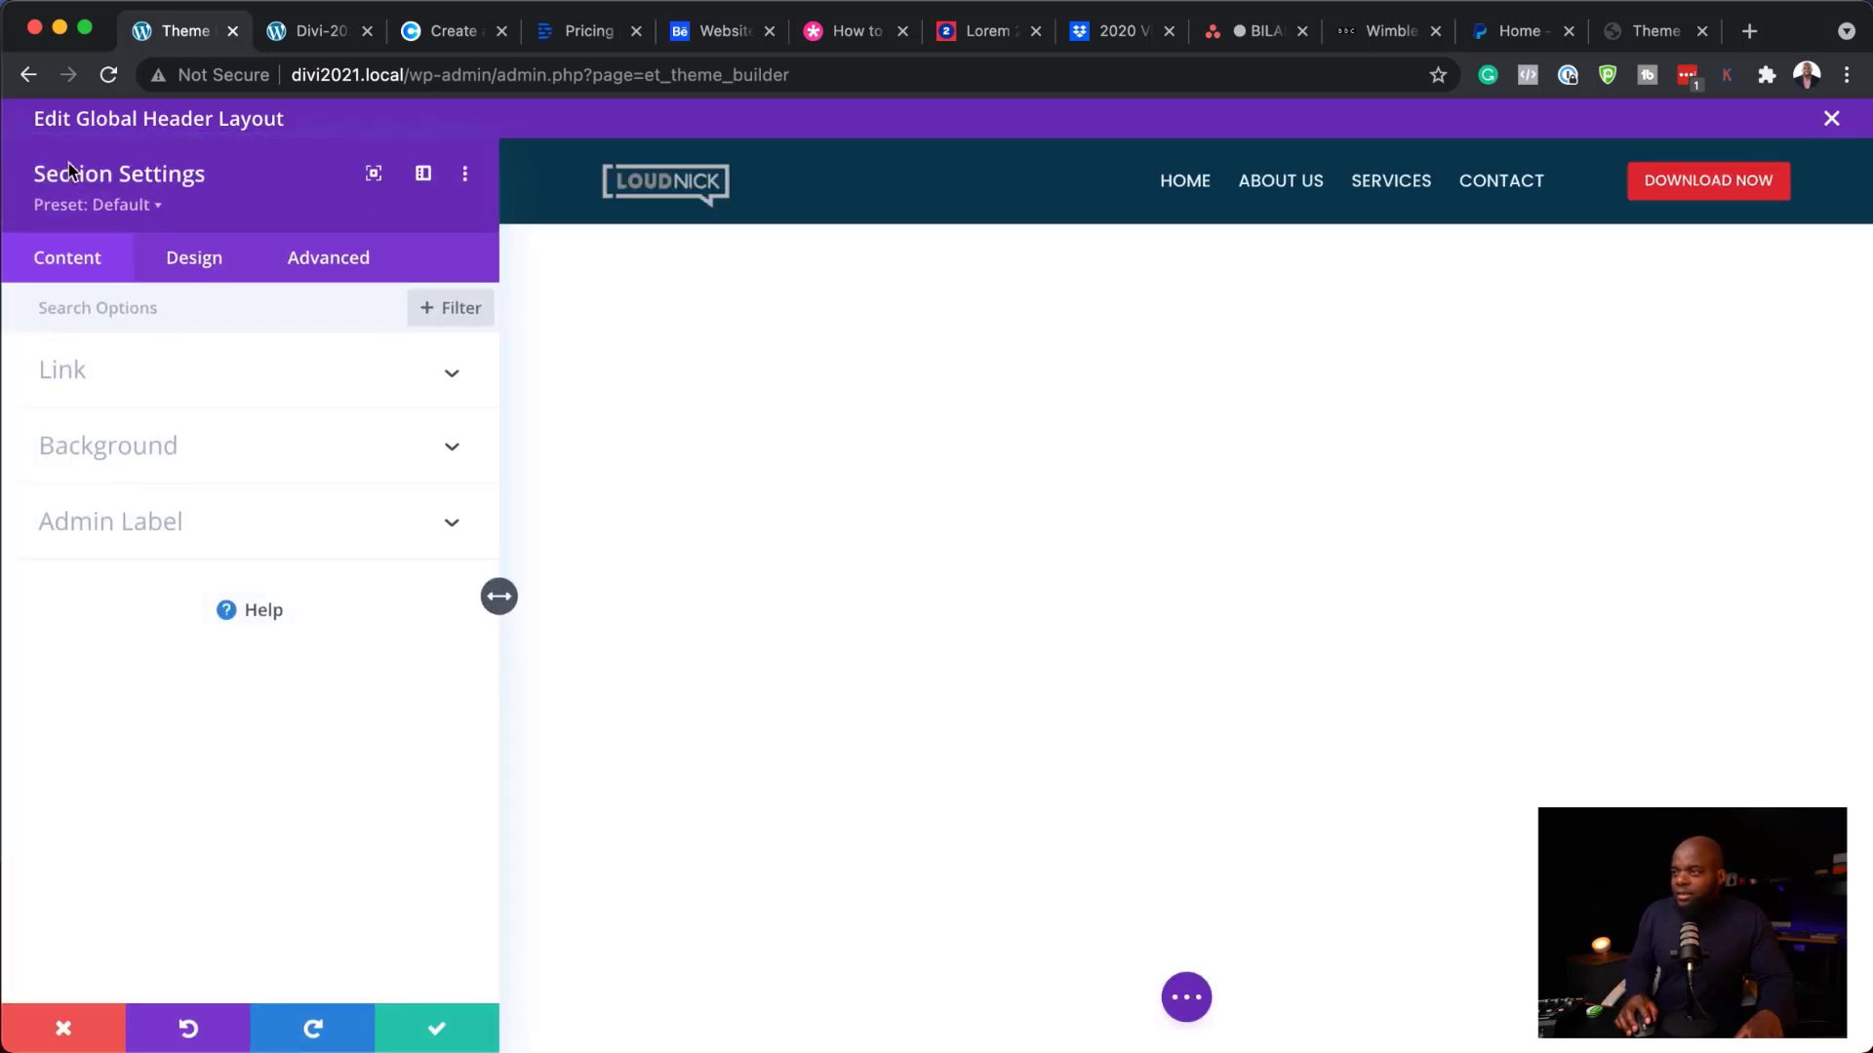
left_click(331, 261)
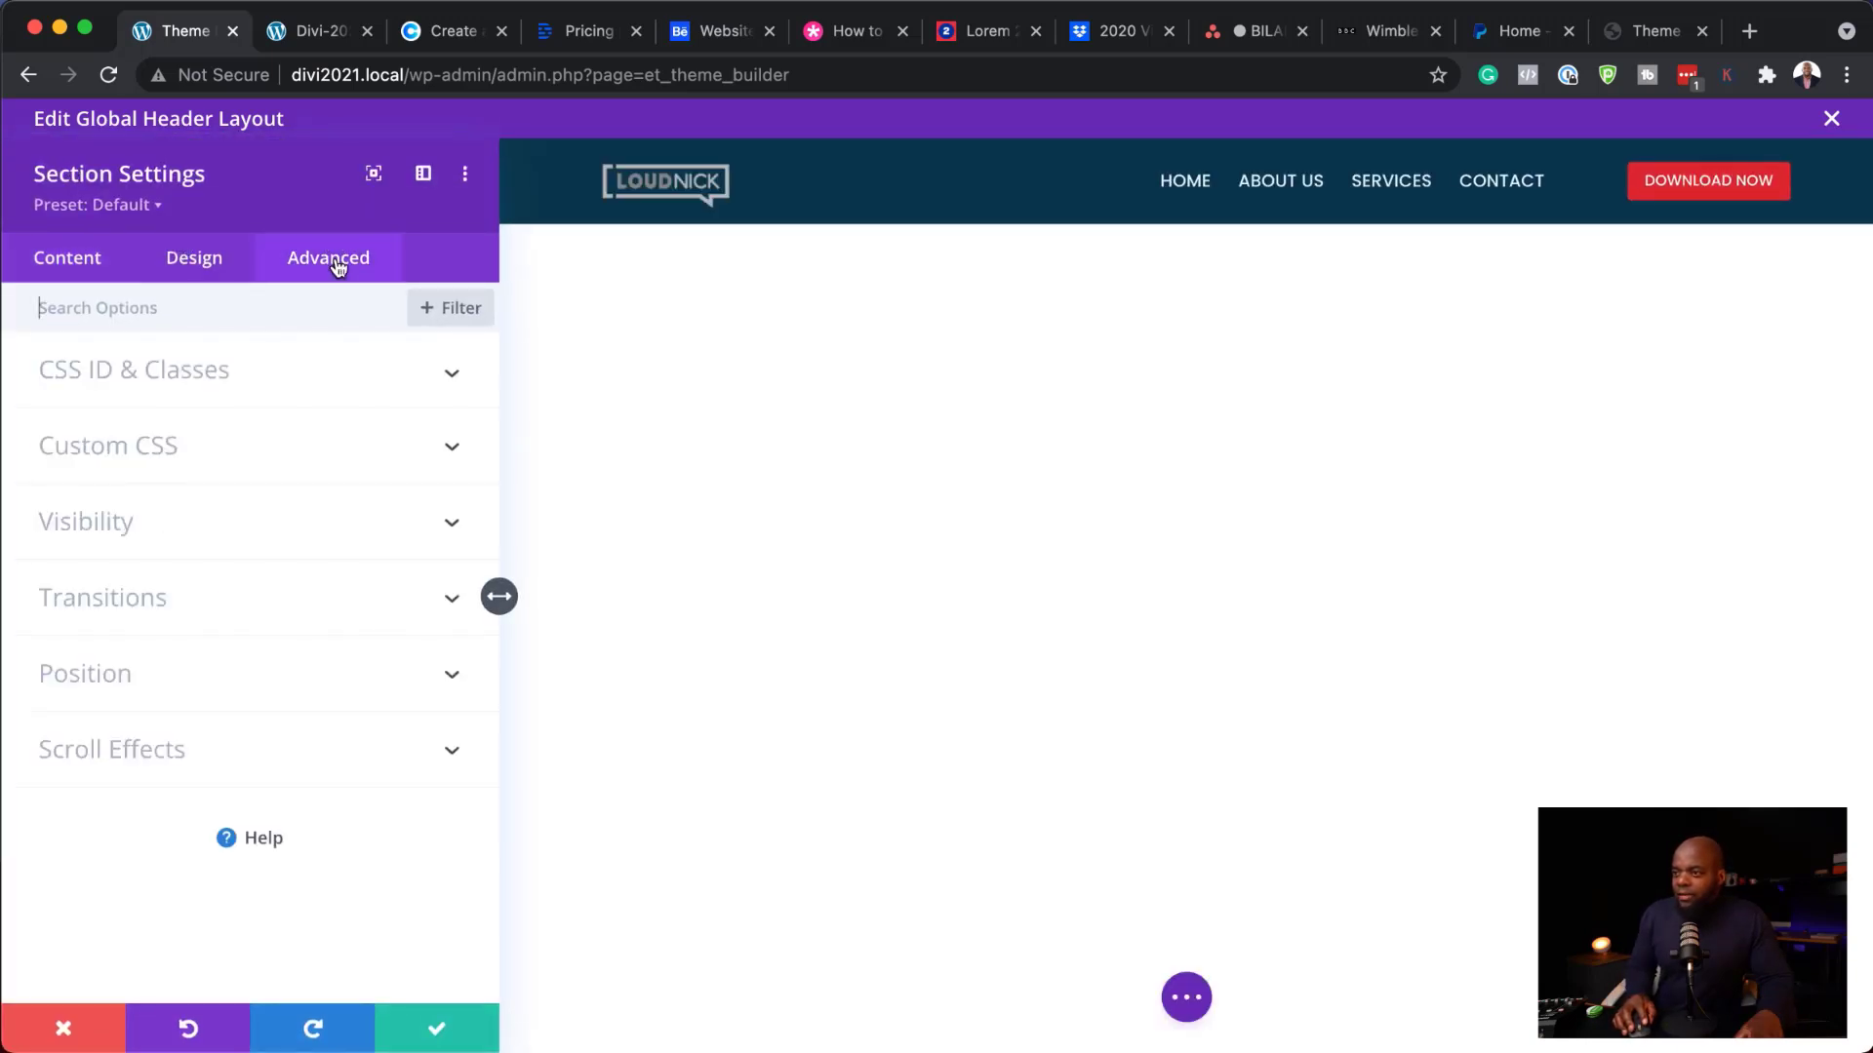
left_click(160, 751)
left_click(194, 531)
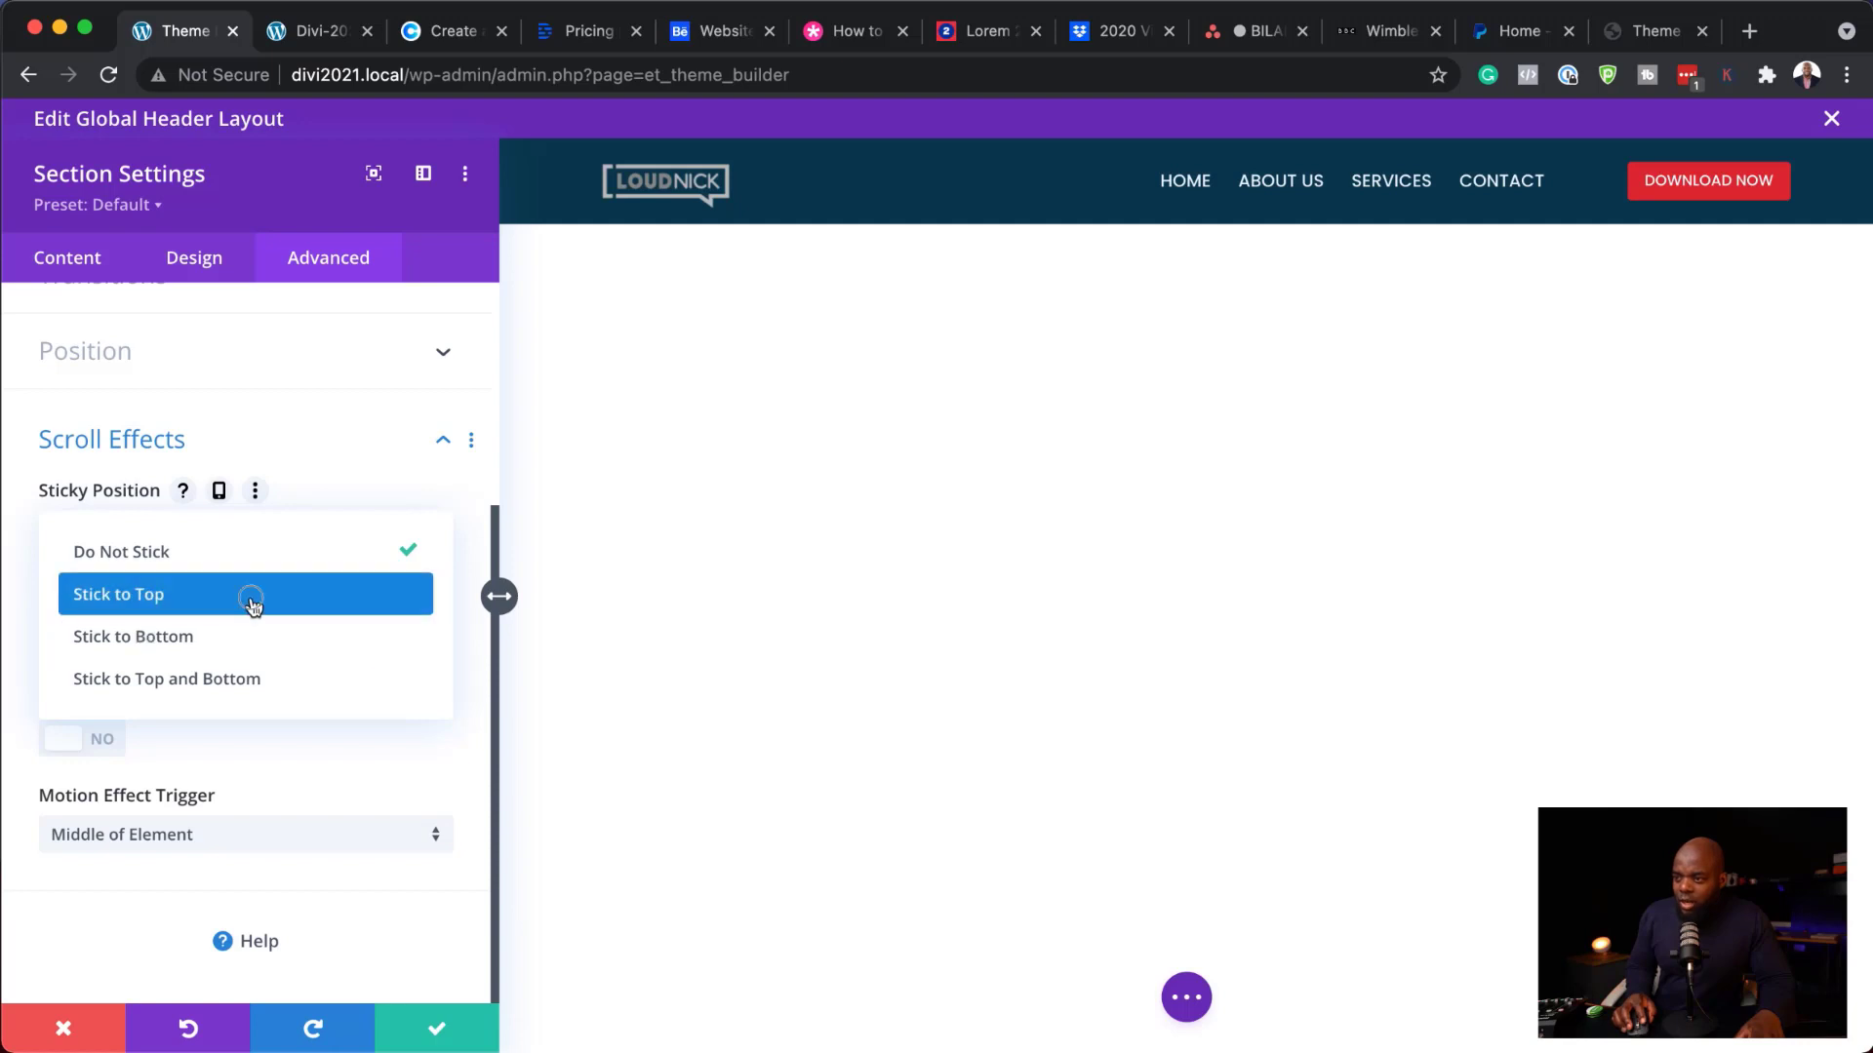
left_click(251, 597)
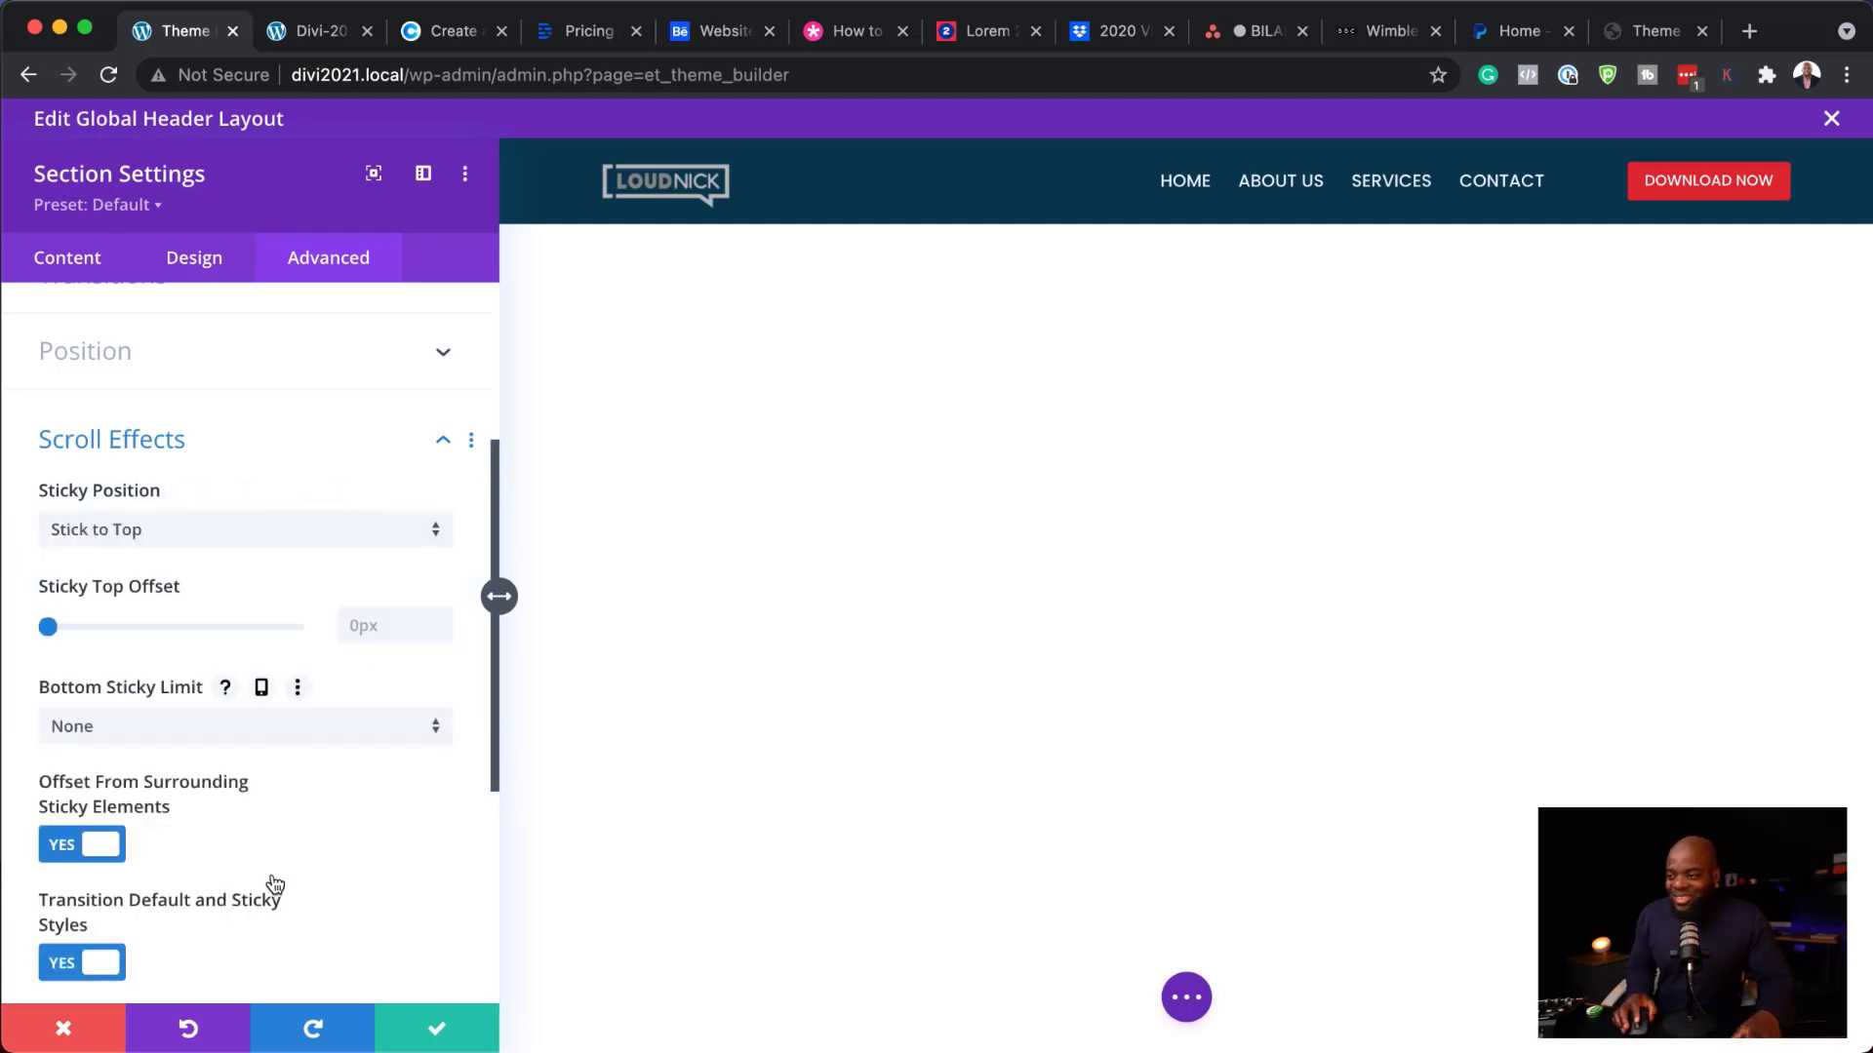
left_click(451, 1037)
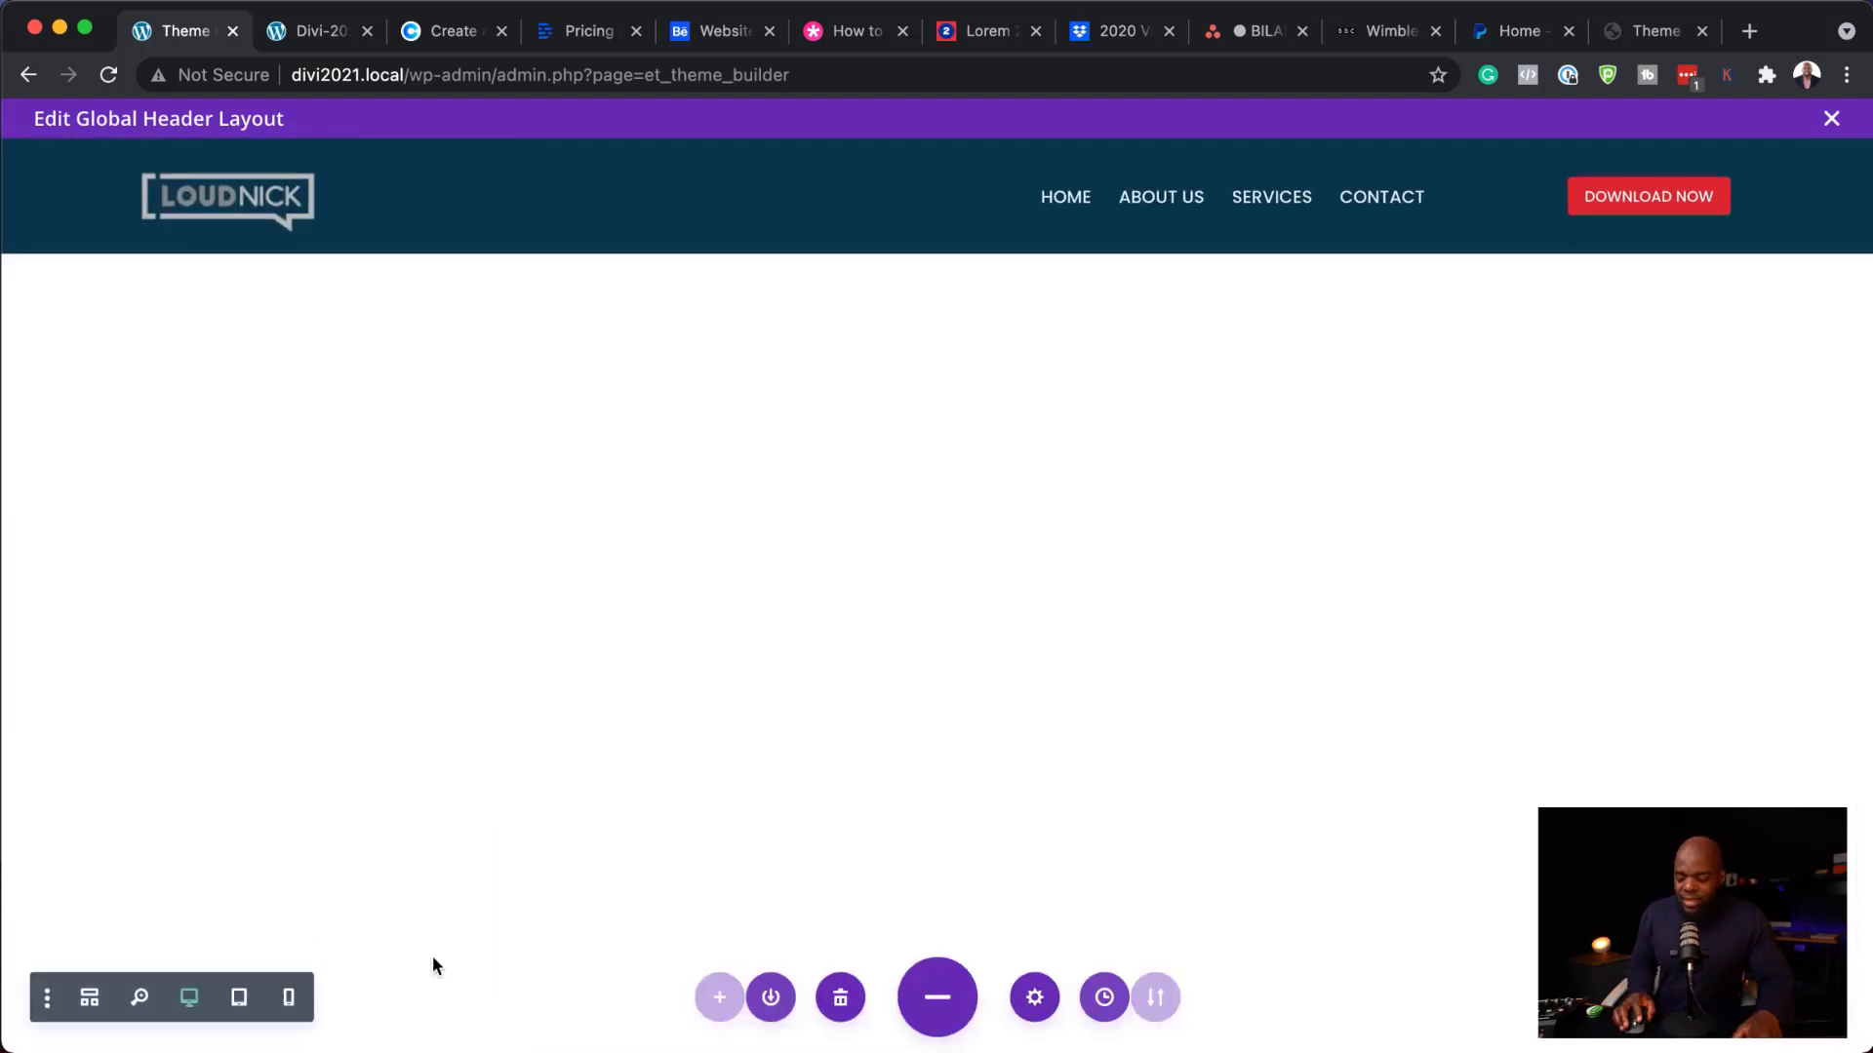
- Reload the live home page and scroll through it to test the sticky header
left_click(317, 32)
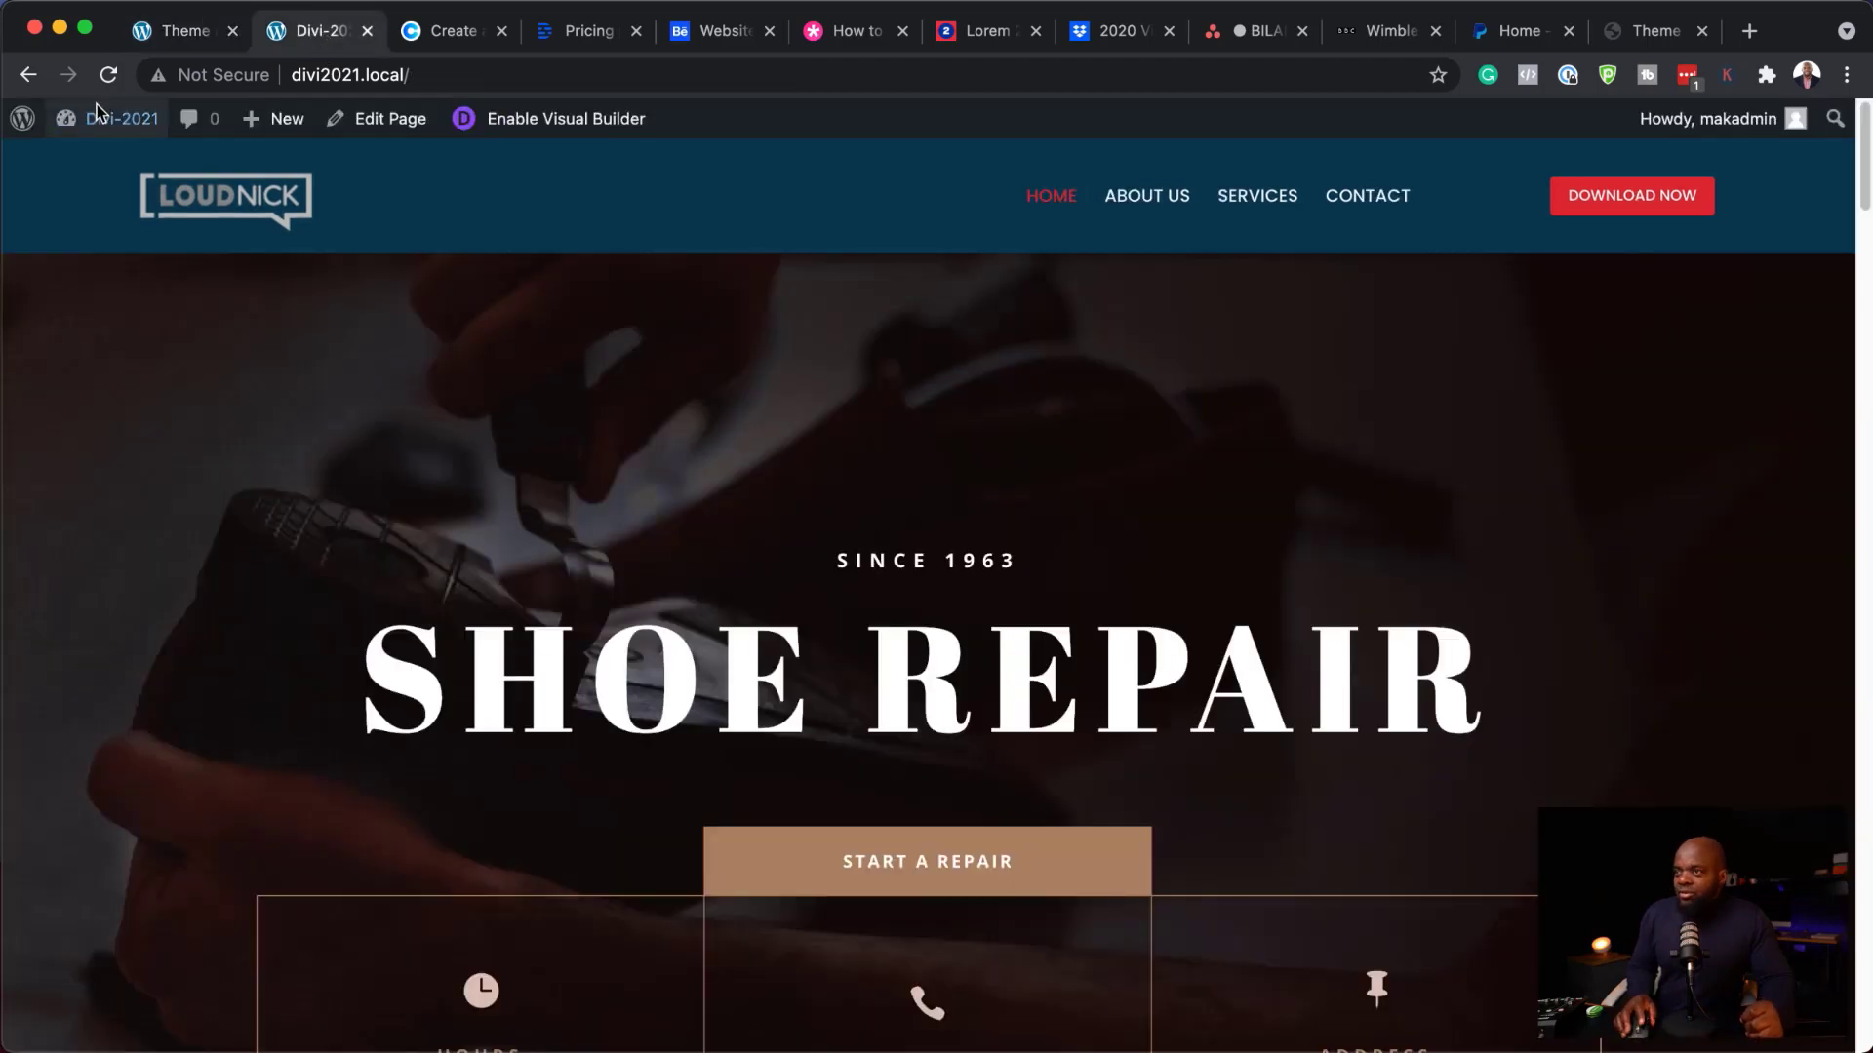
left_click(109, 75)
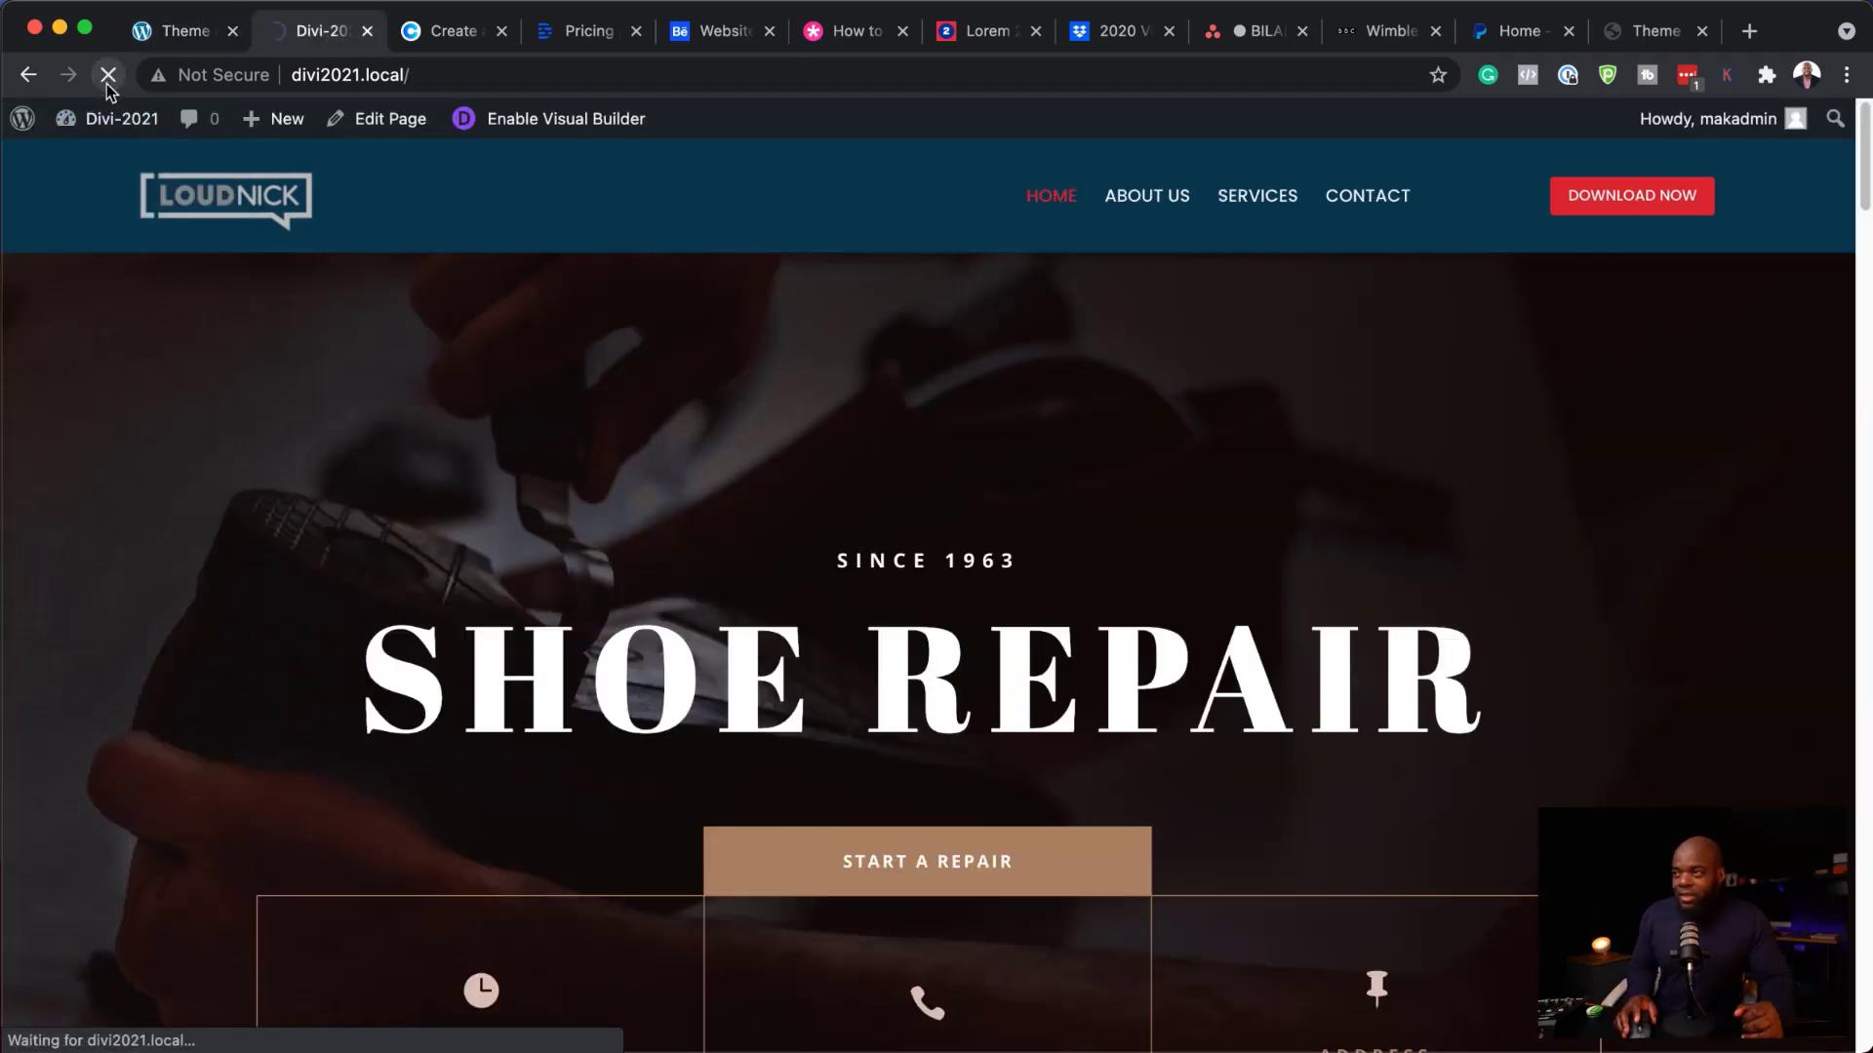
scroll(1054, 528, "down", 10)
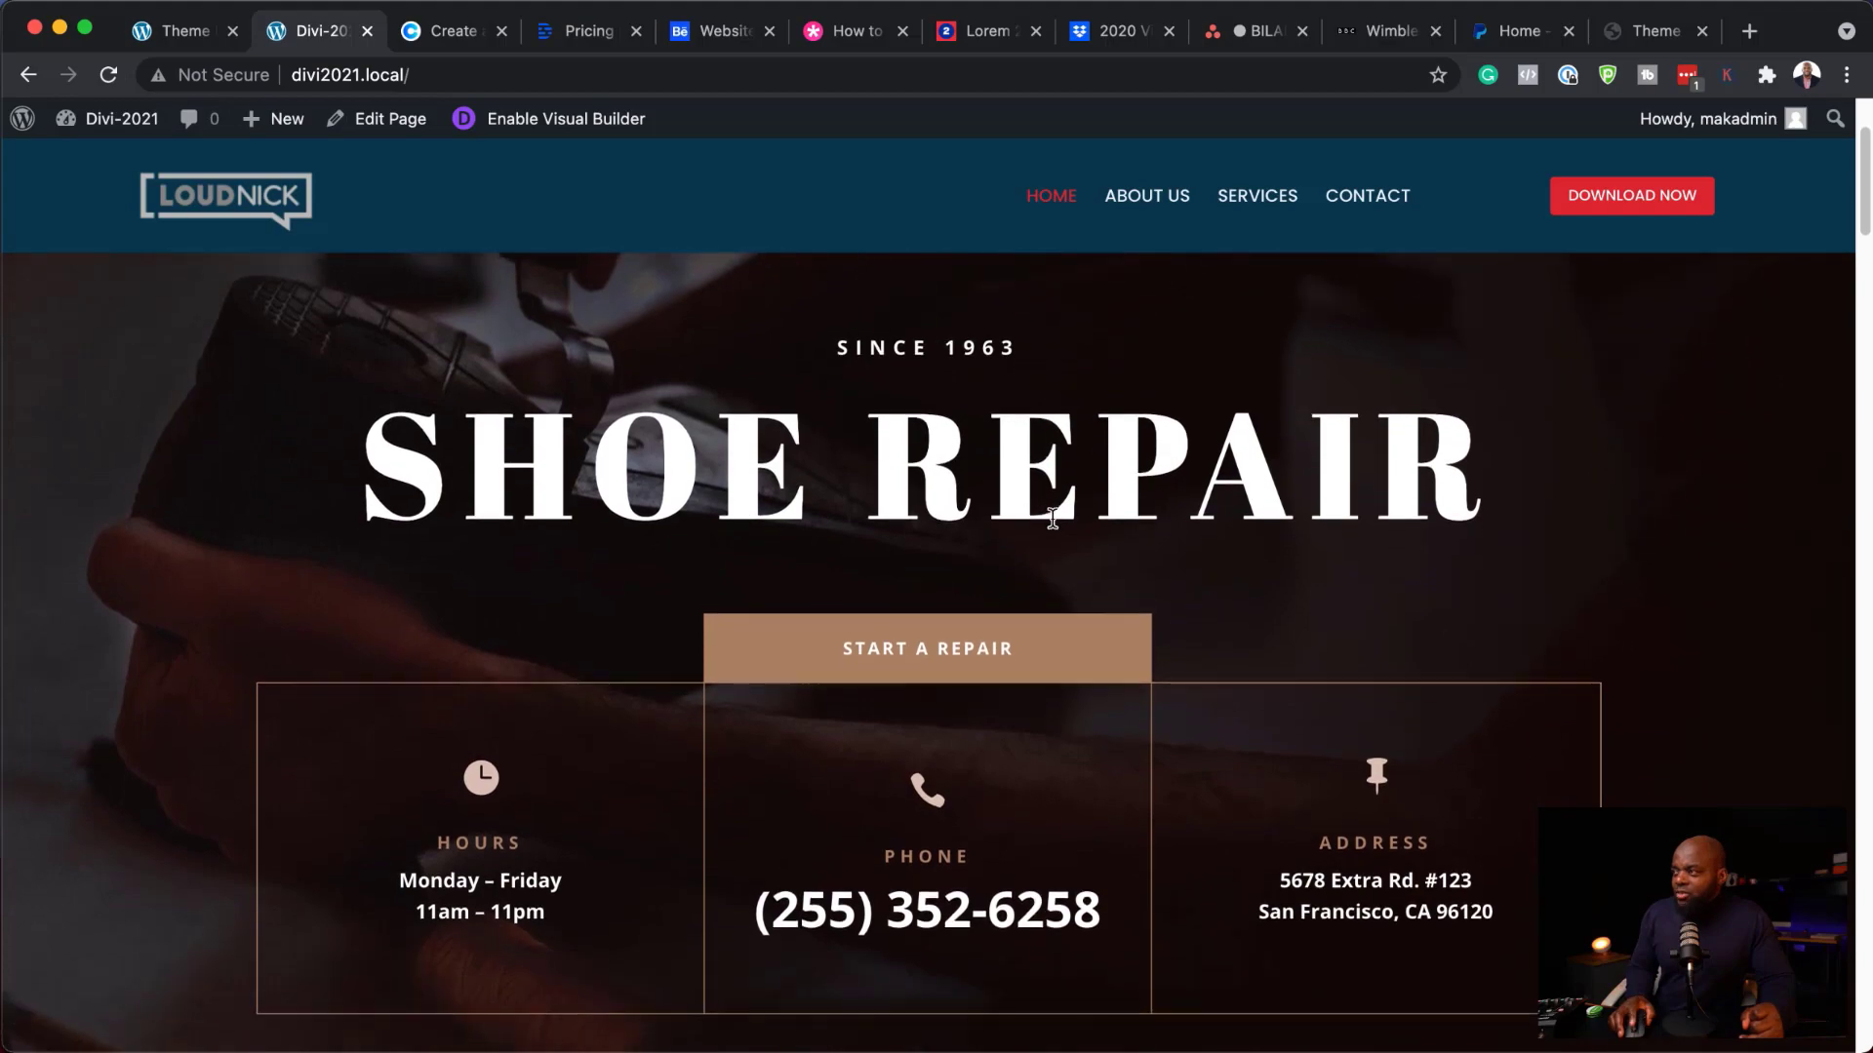
scroll(1052, 518, "down", 15)
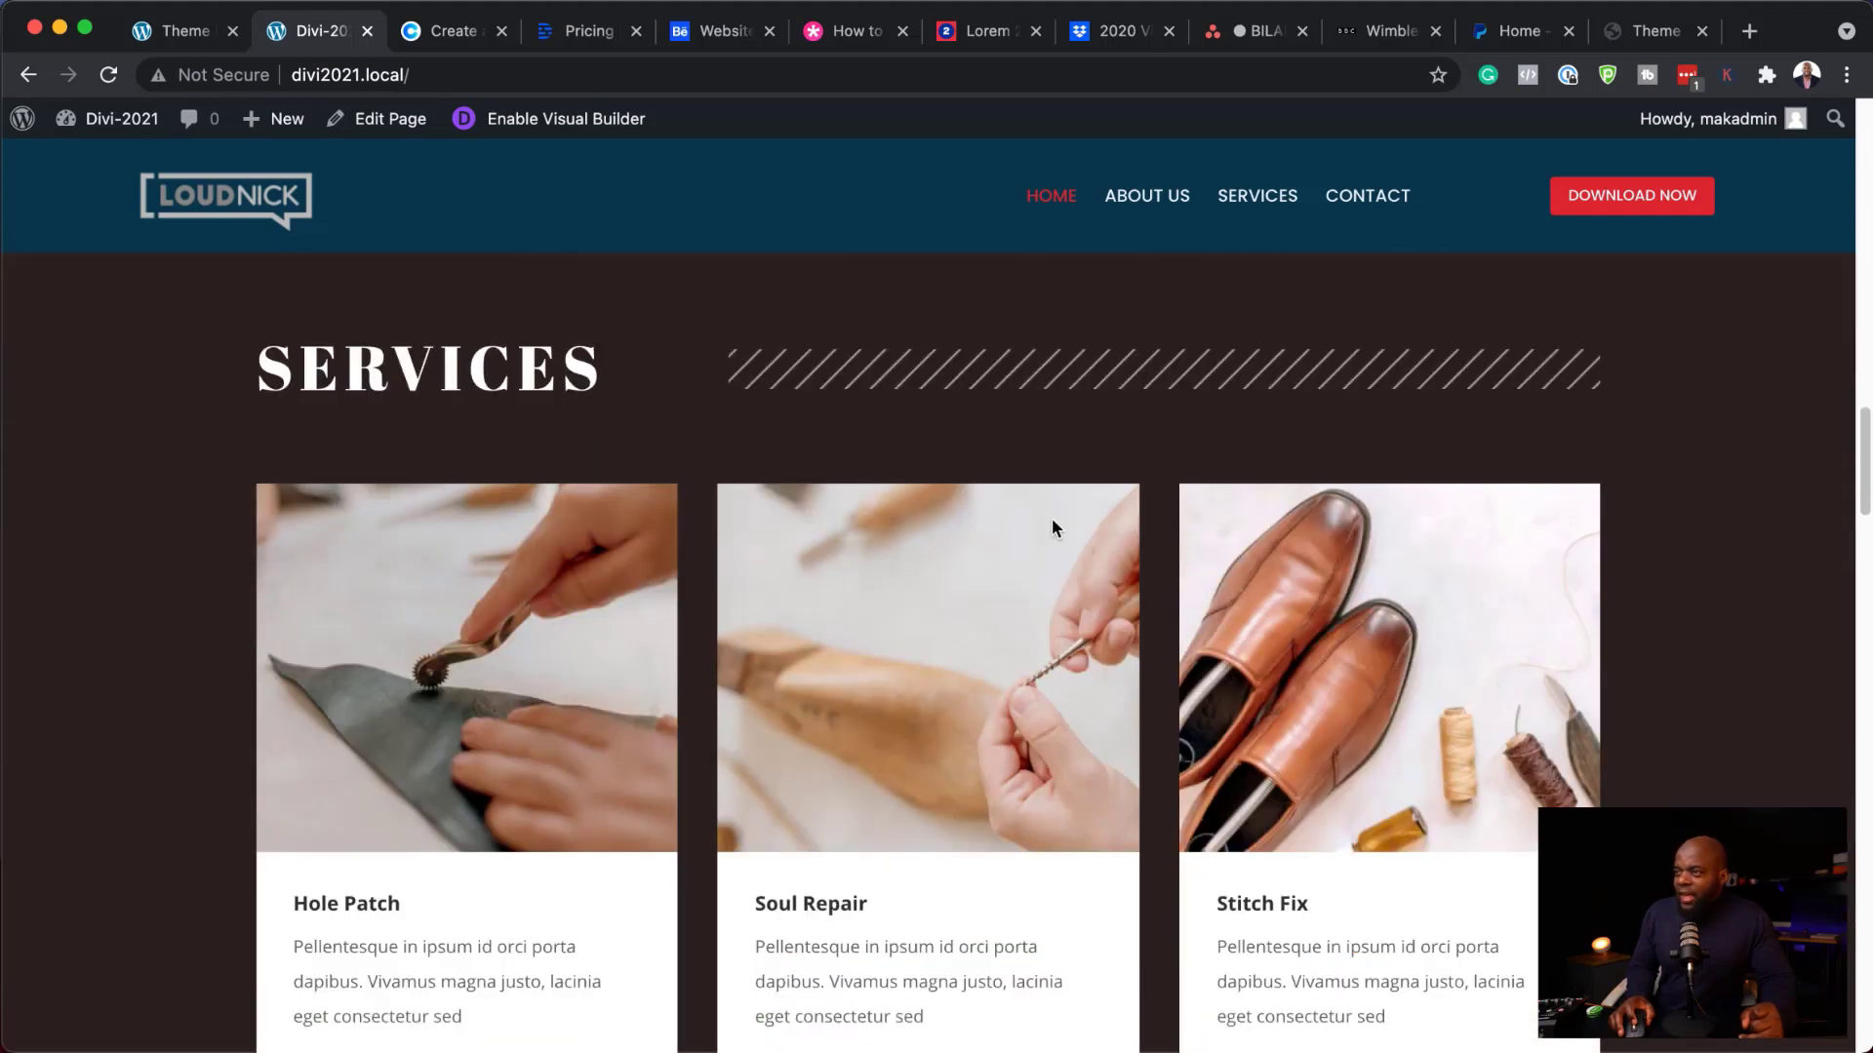
scroll(1053, 519, "up", 20)
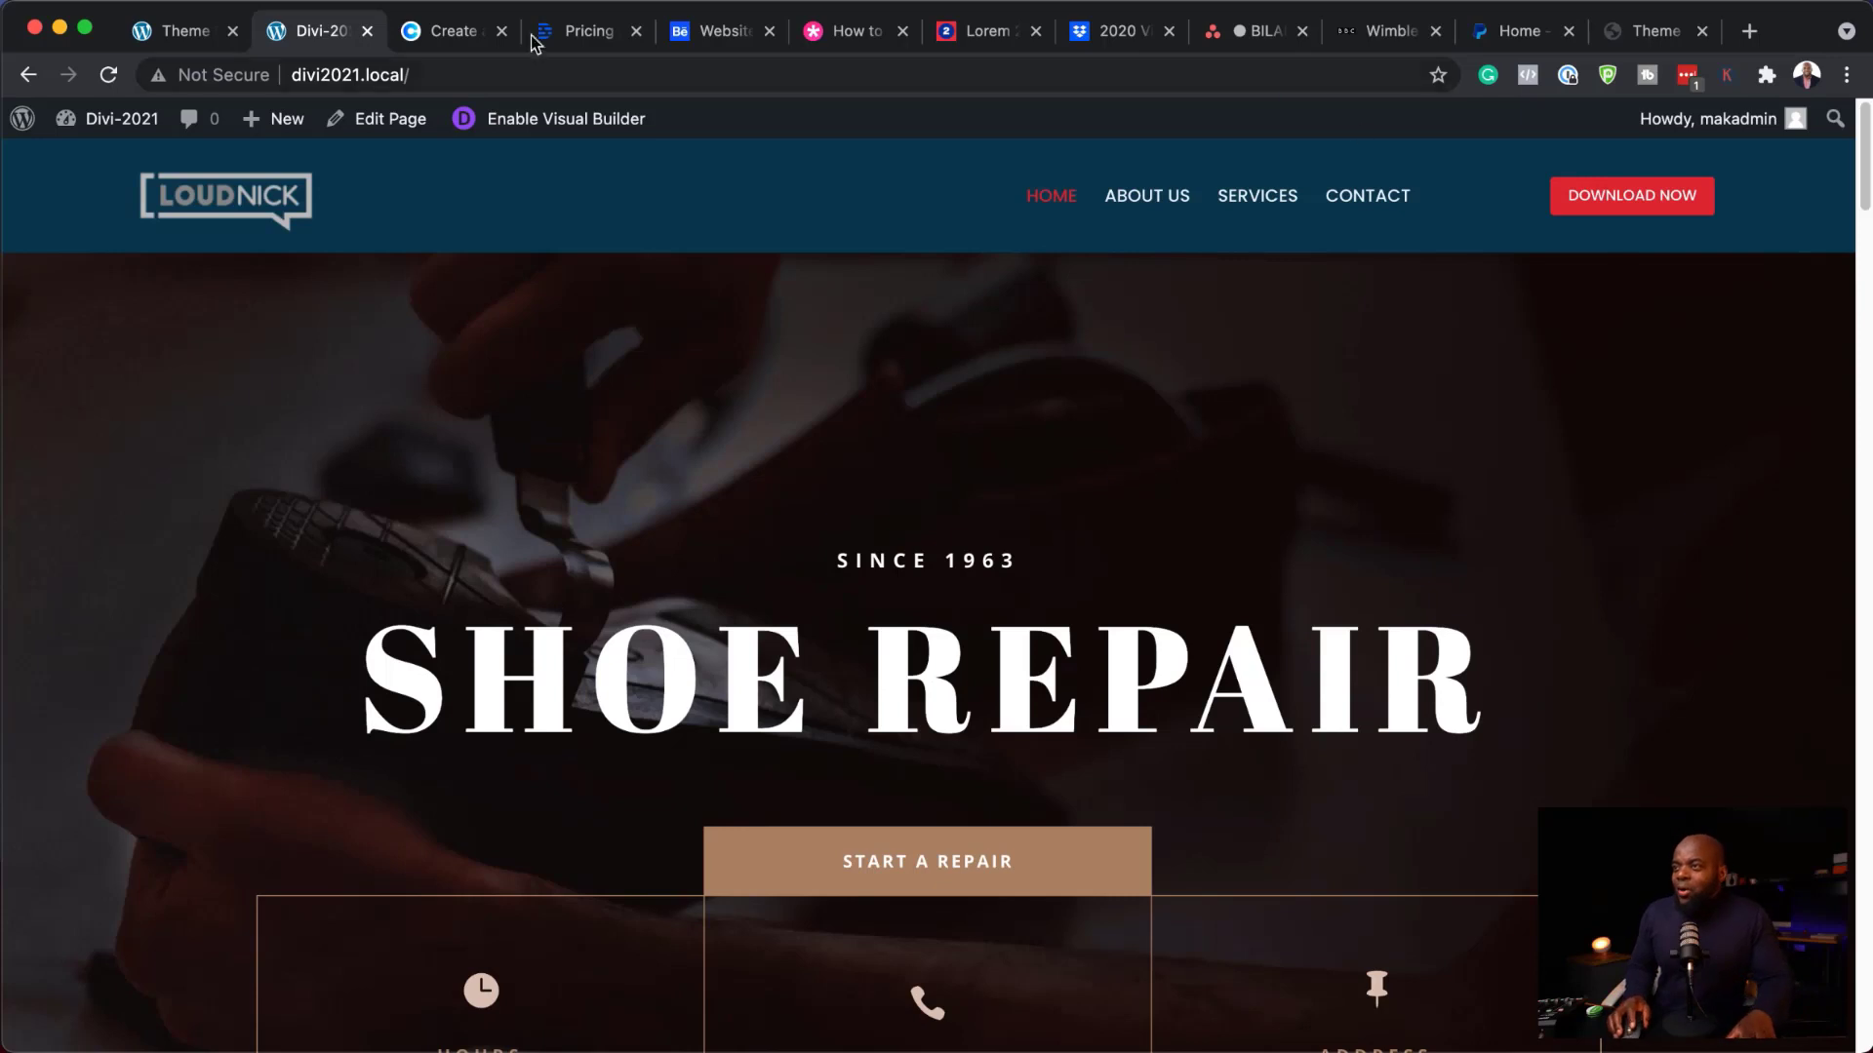
- In the global header layout, link the logo image to the dynamic Homepage Link
left_click(183, 37)
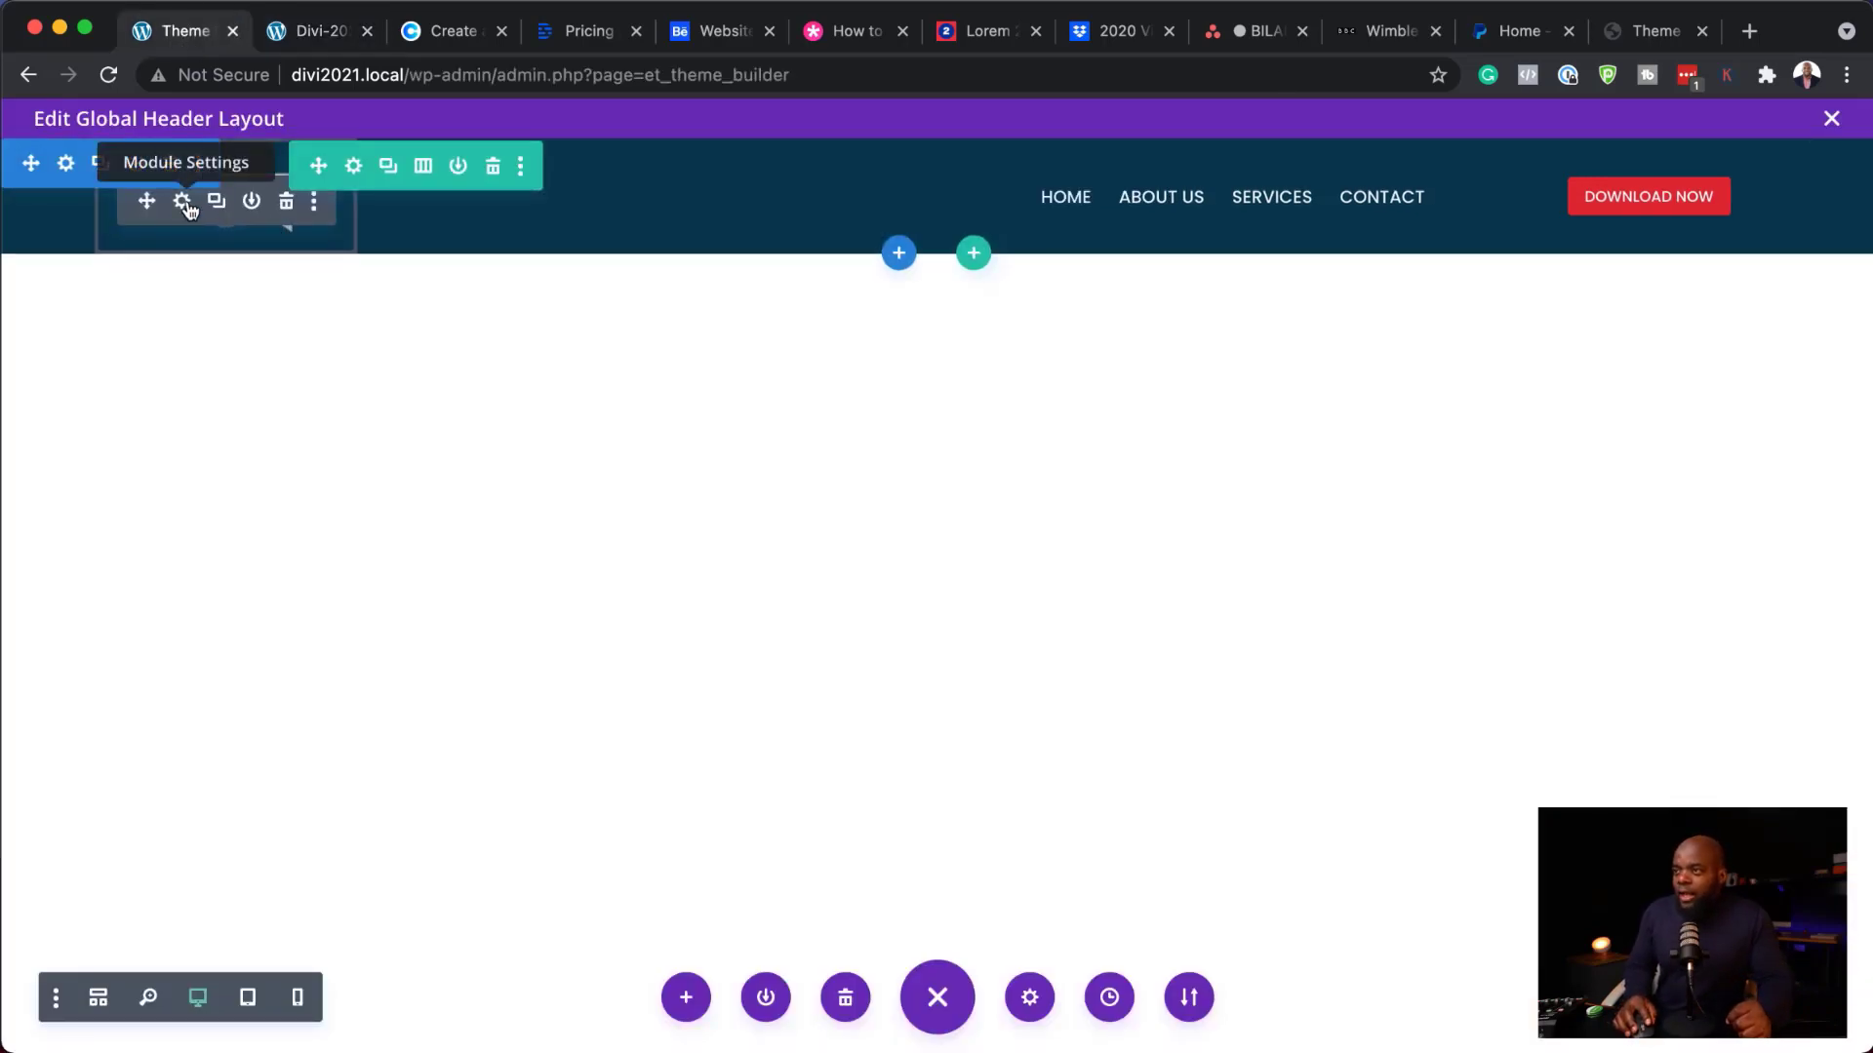
left_click(182, 202)
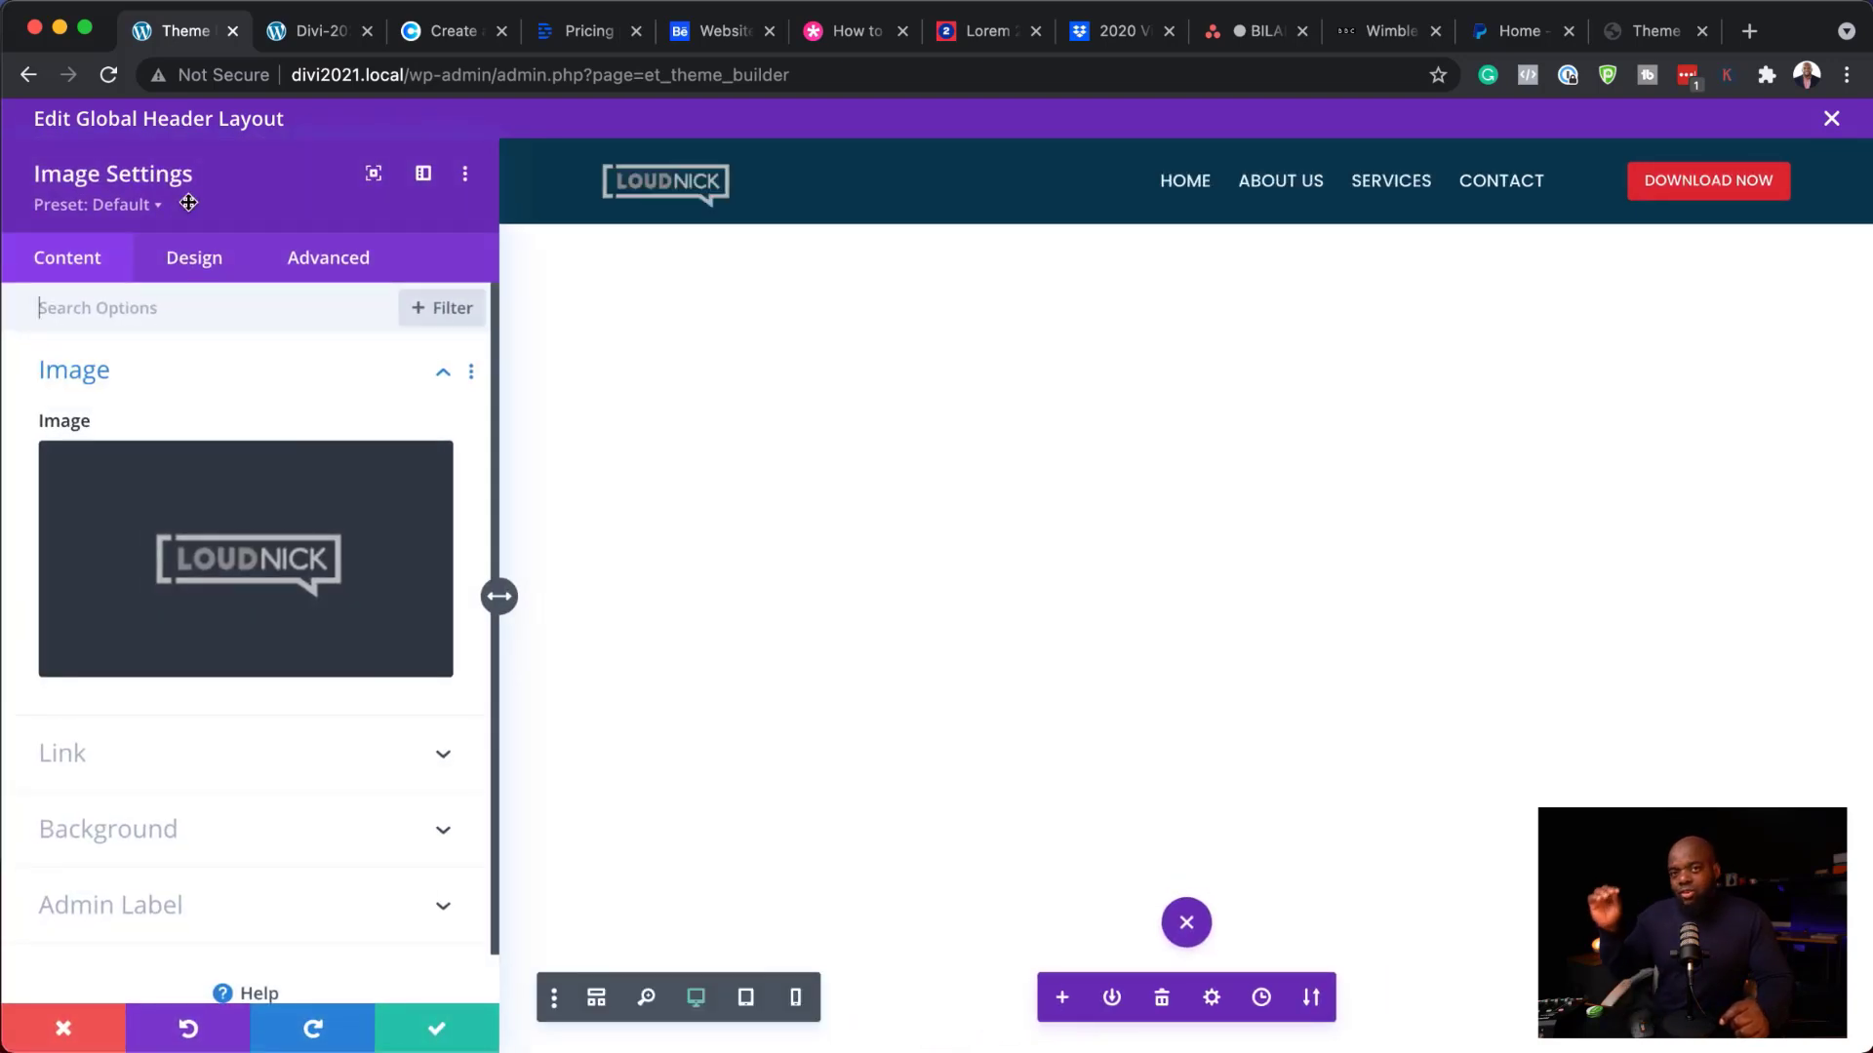
mouse_move(385, 514)
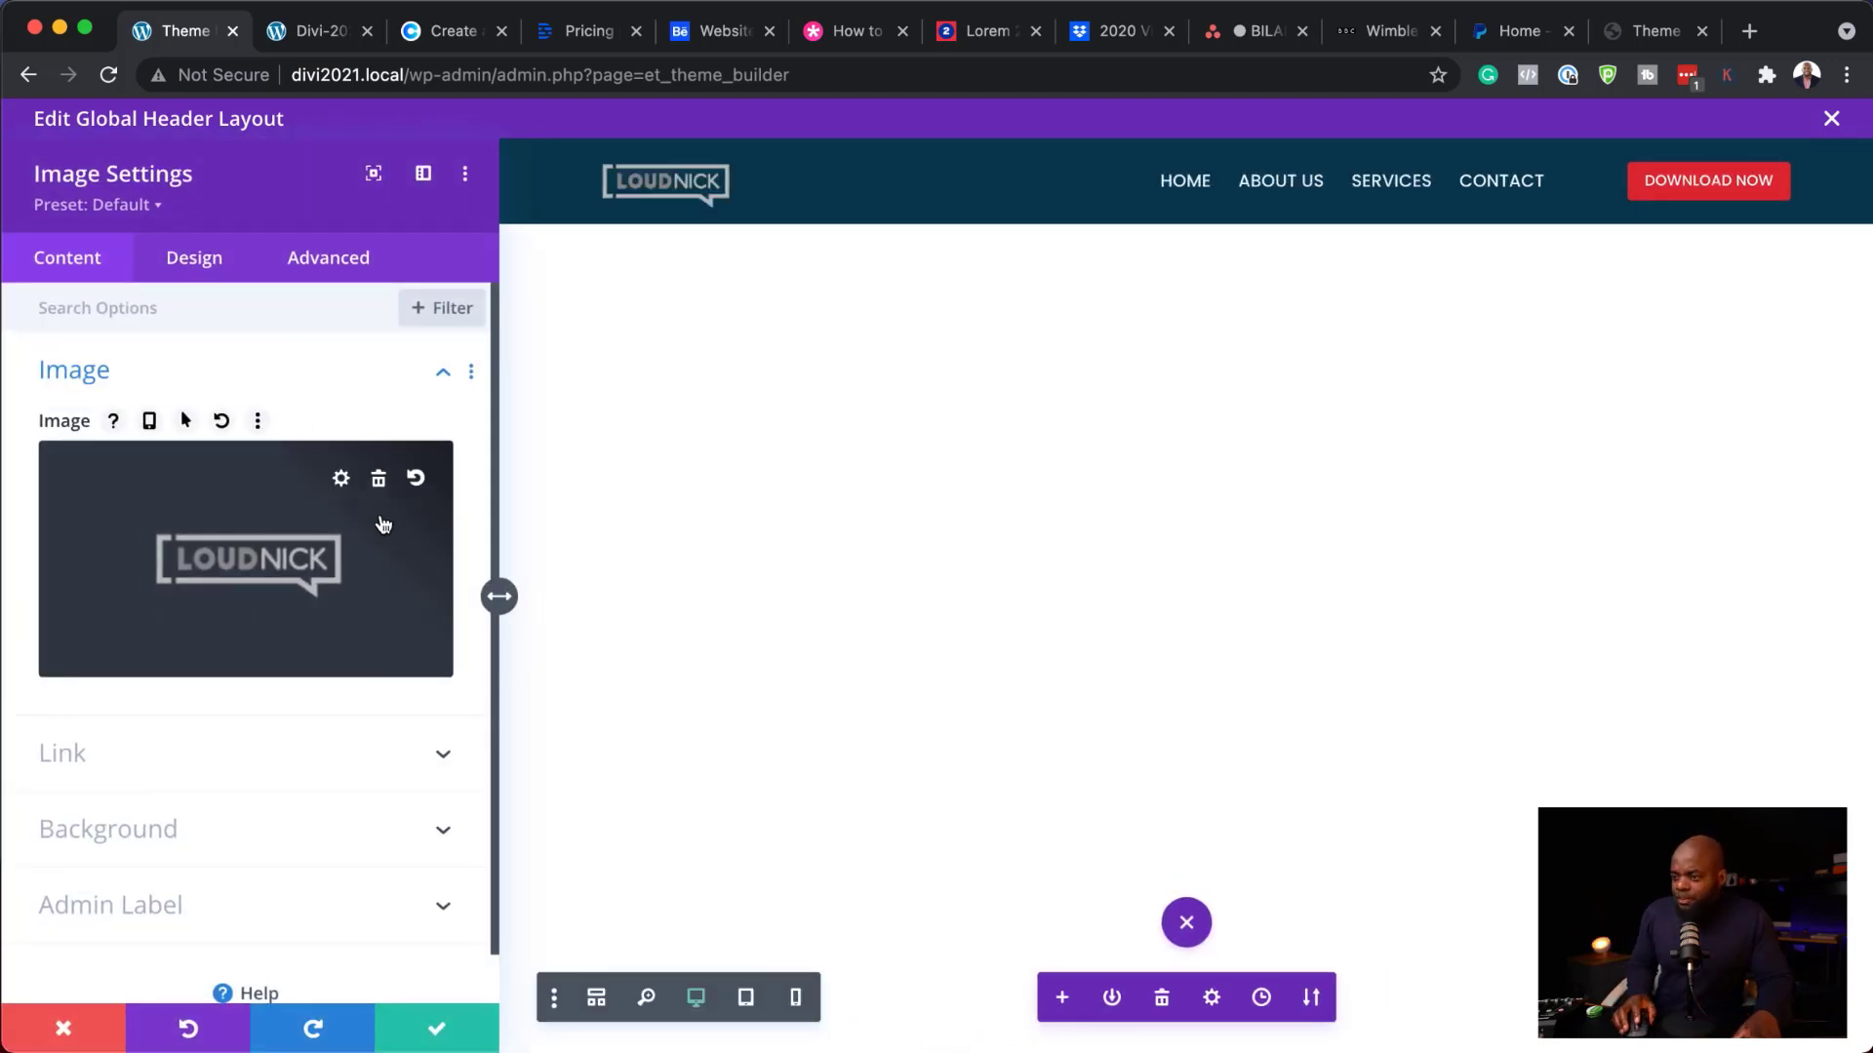
left_click(121, 760)
mouse_move(430, 595)
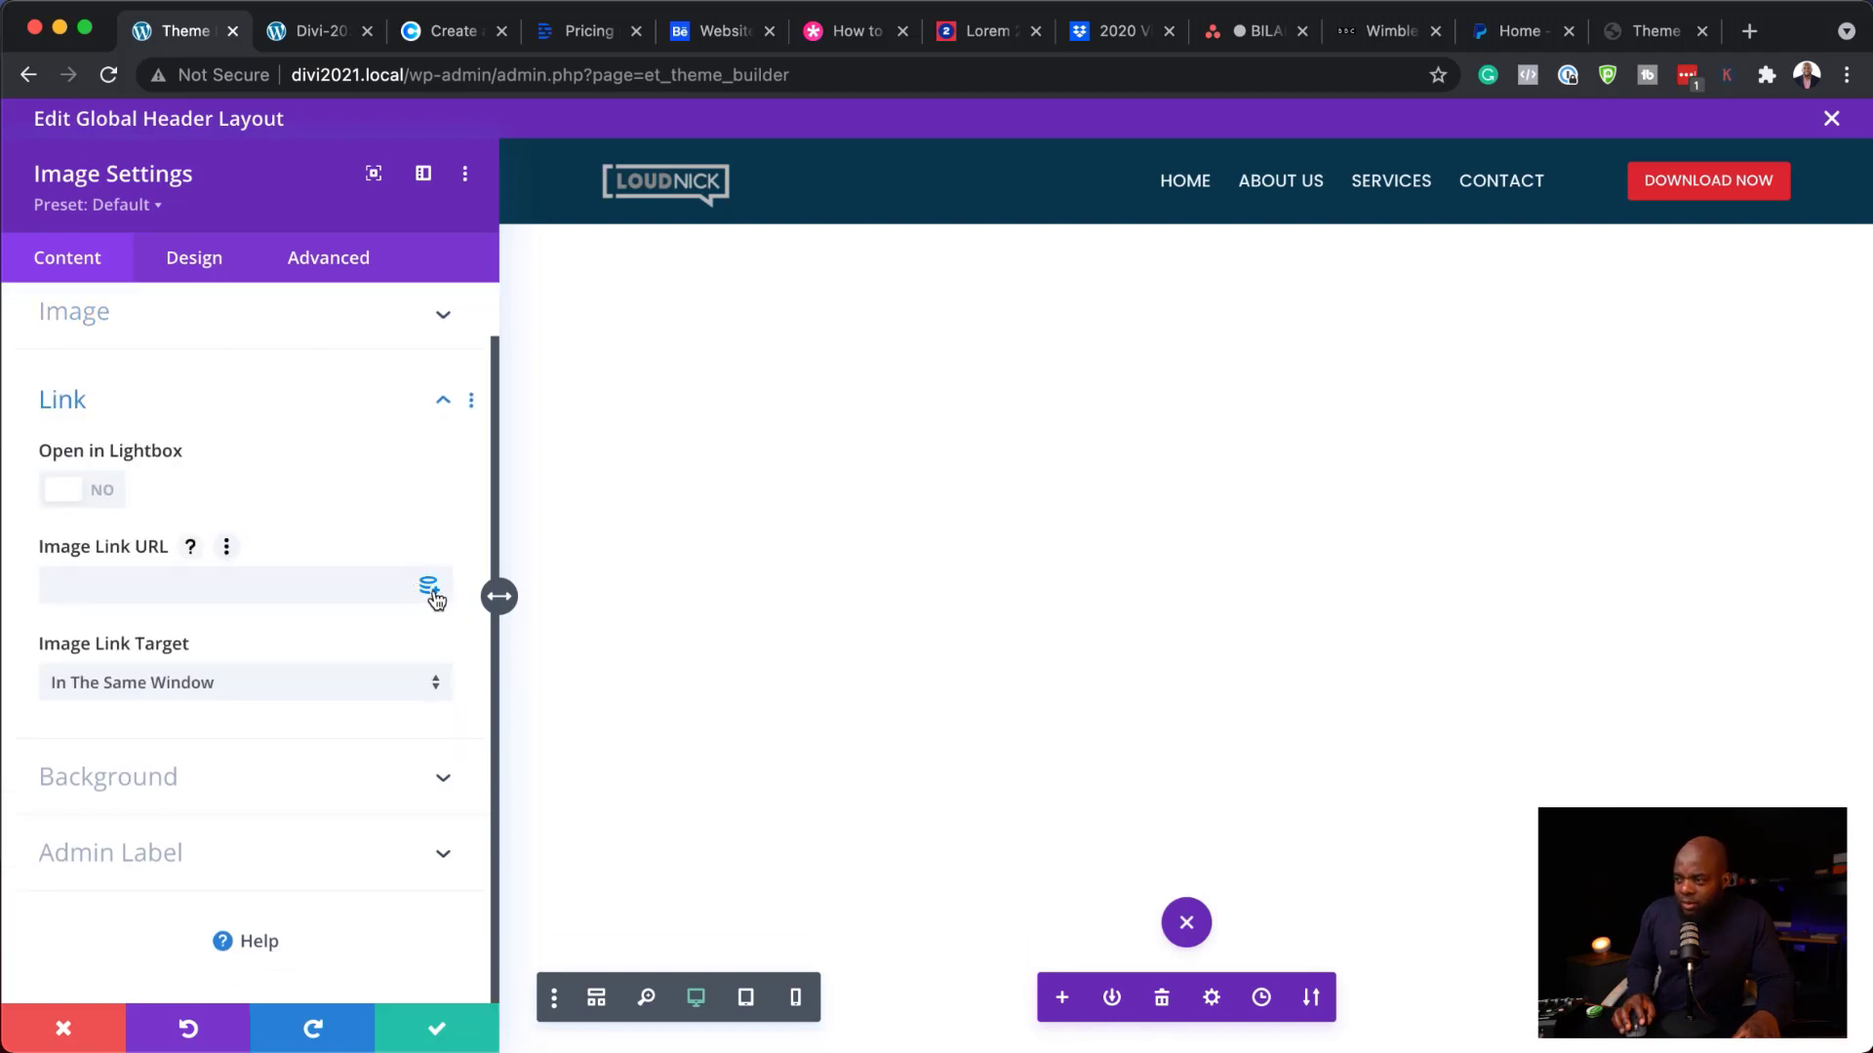
left_click(429, 588)
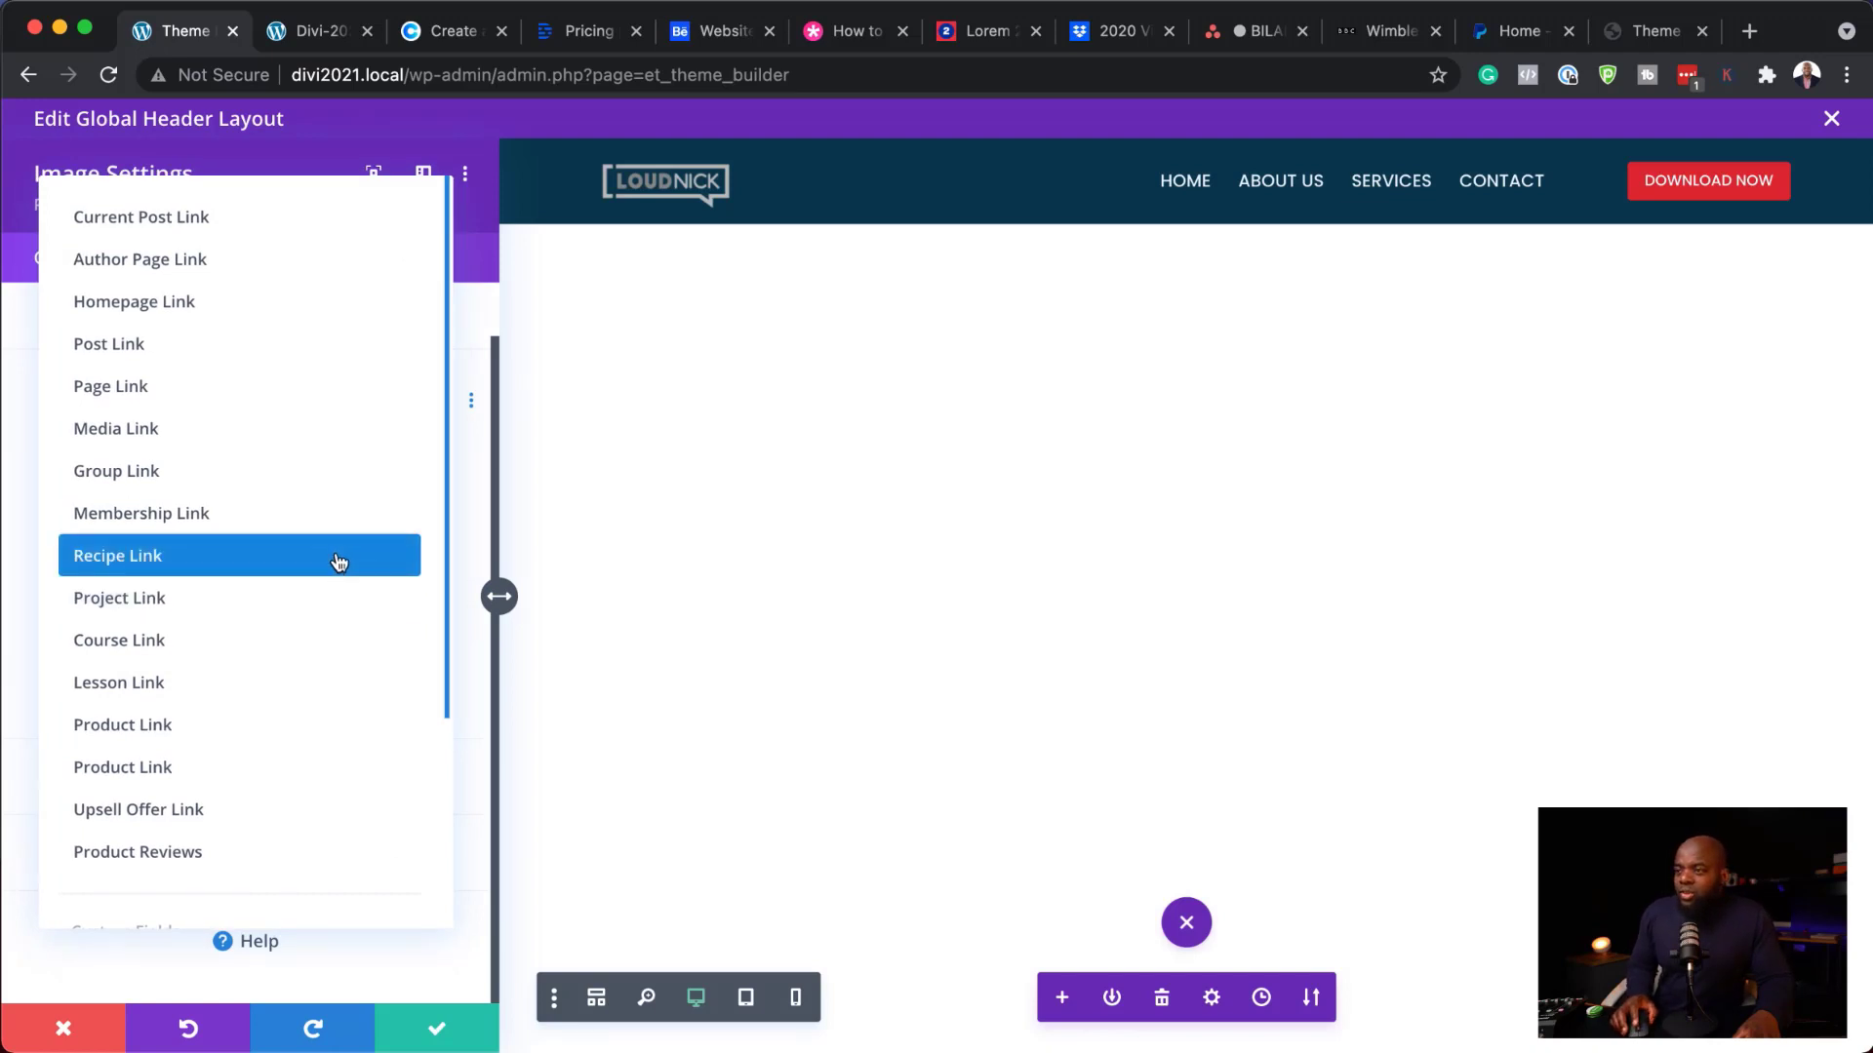
left_click(215, 305)
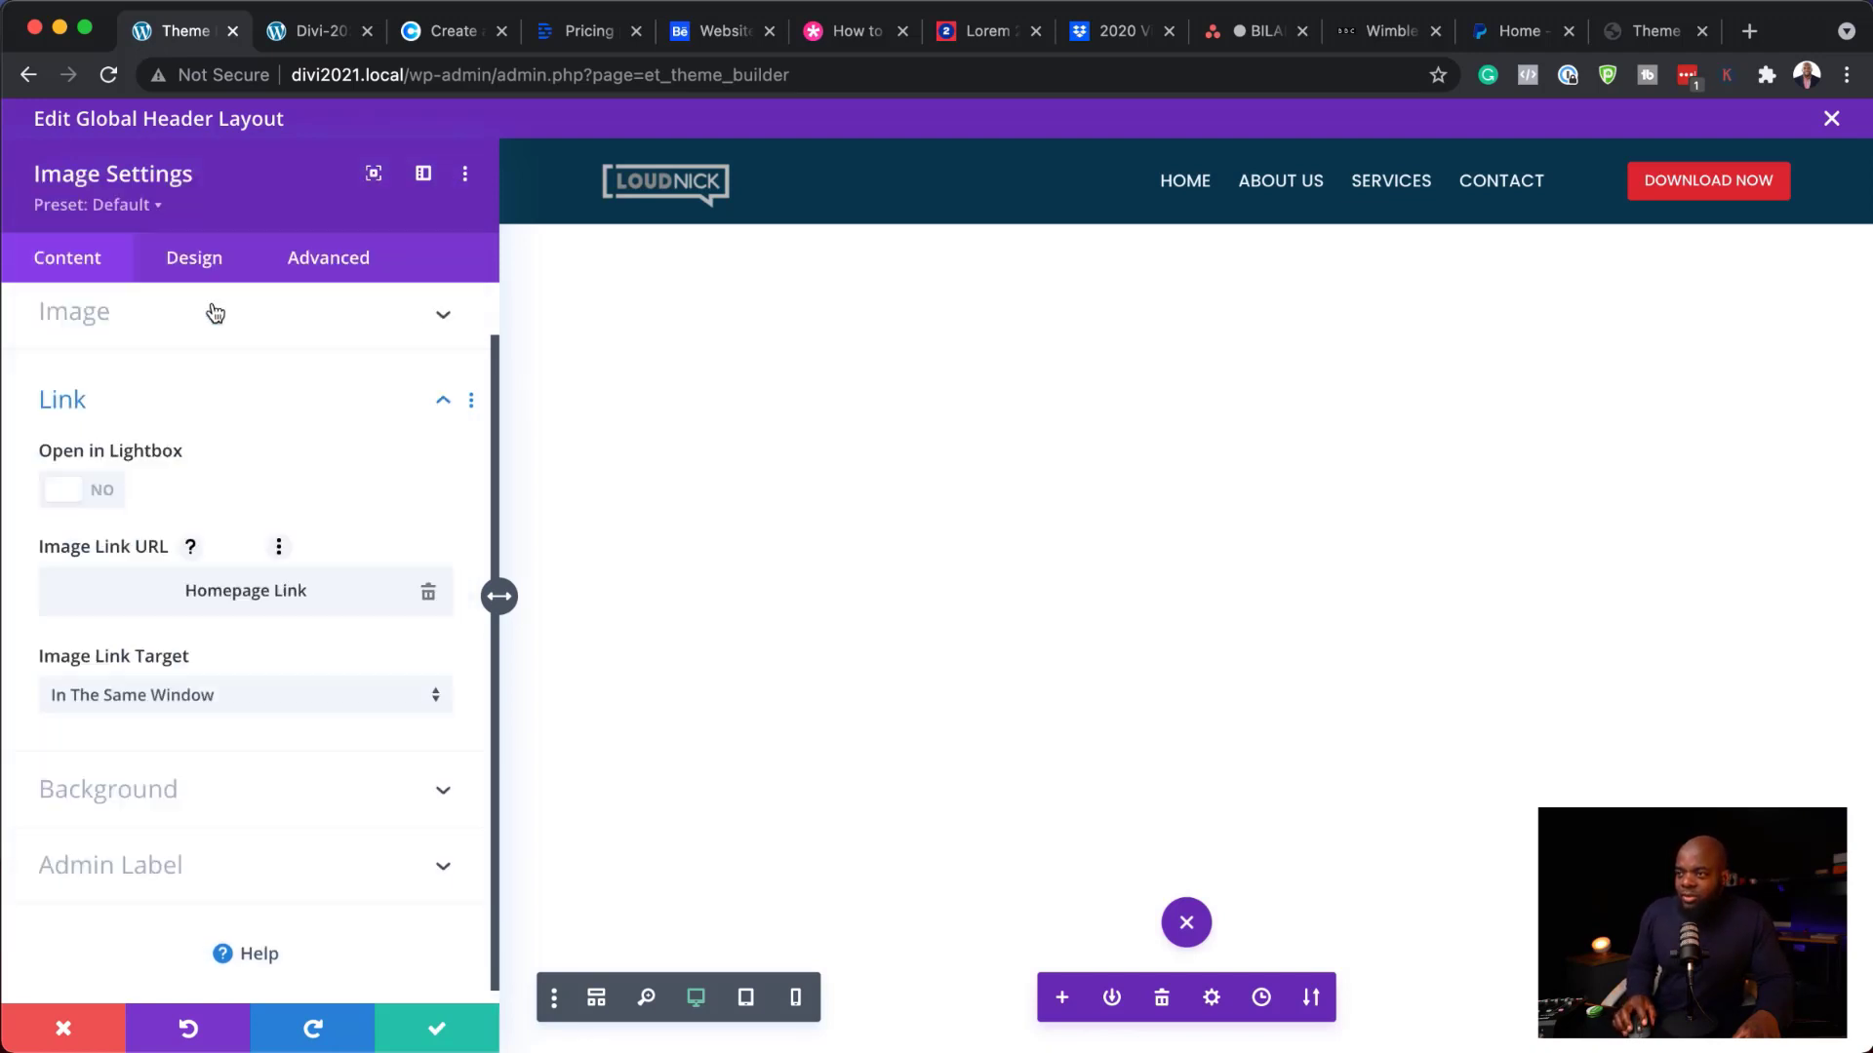
scroll(230, 494, "up", 2)
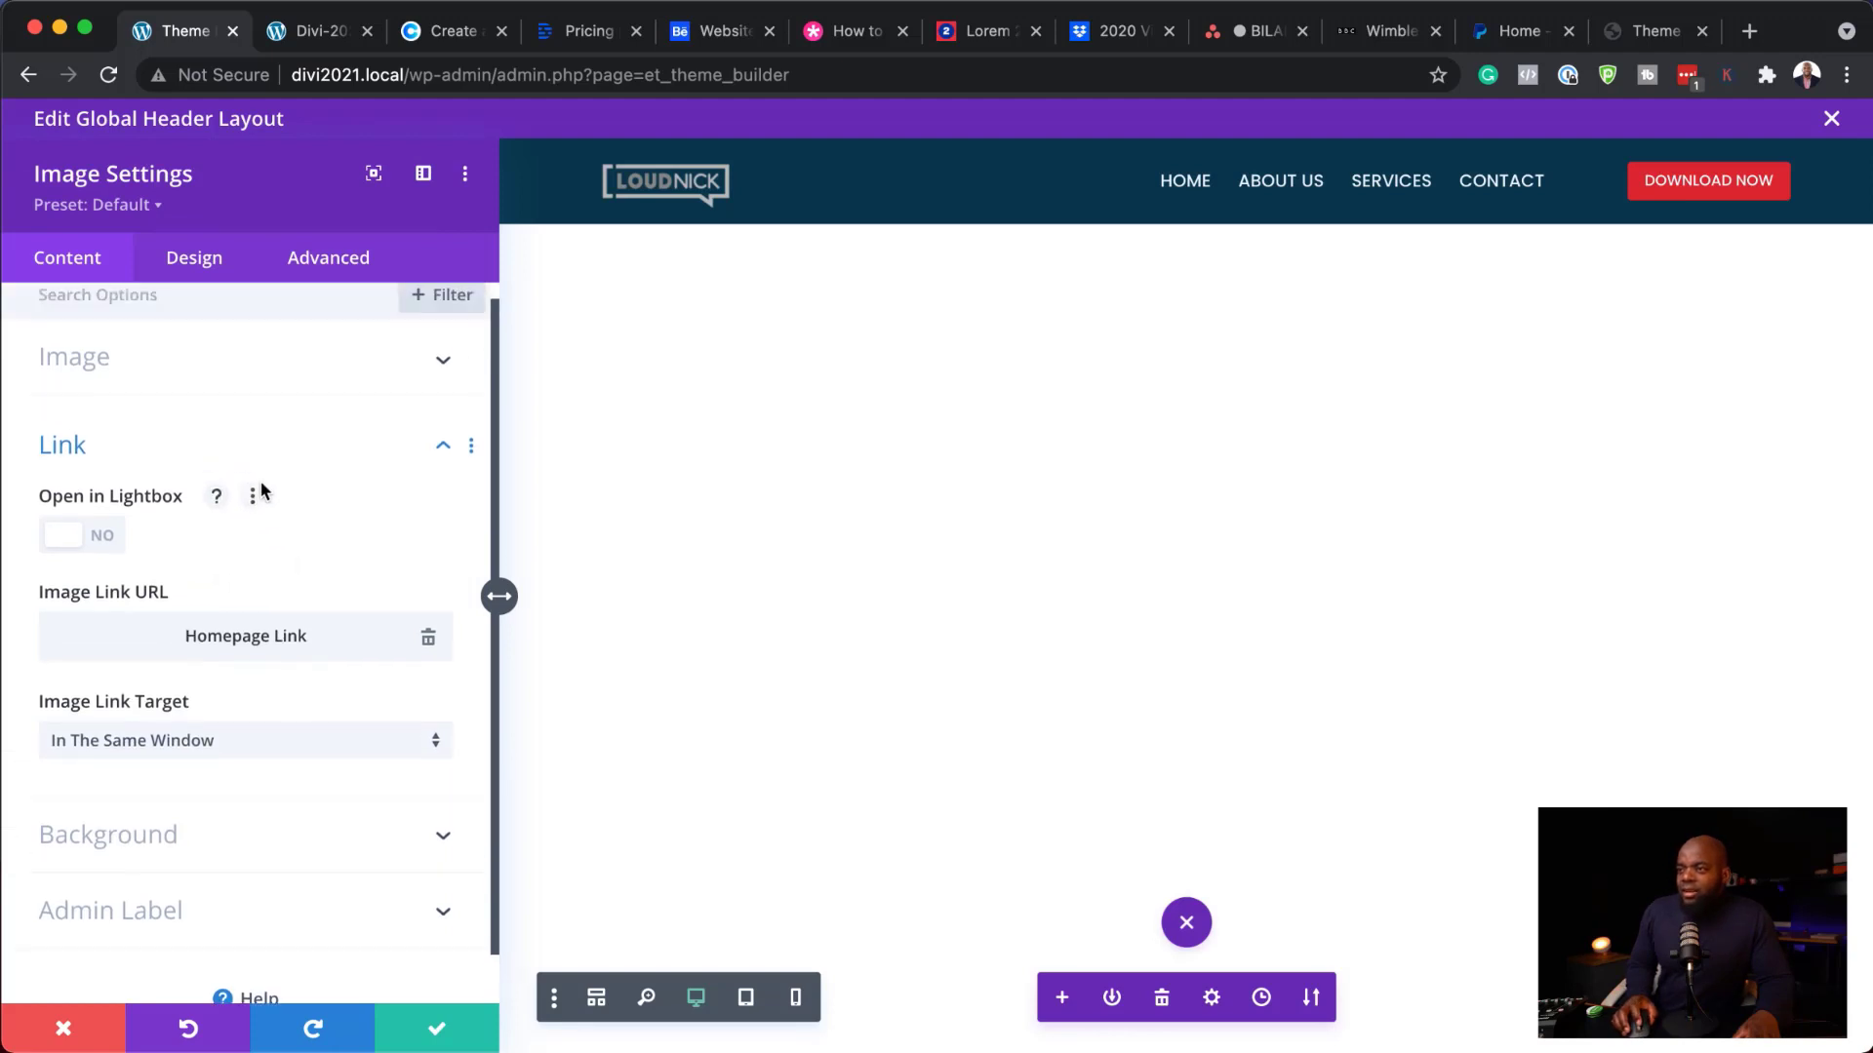
- Set the logo image's width to 80% and save the image settings
left_click(191, 380)
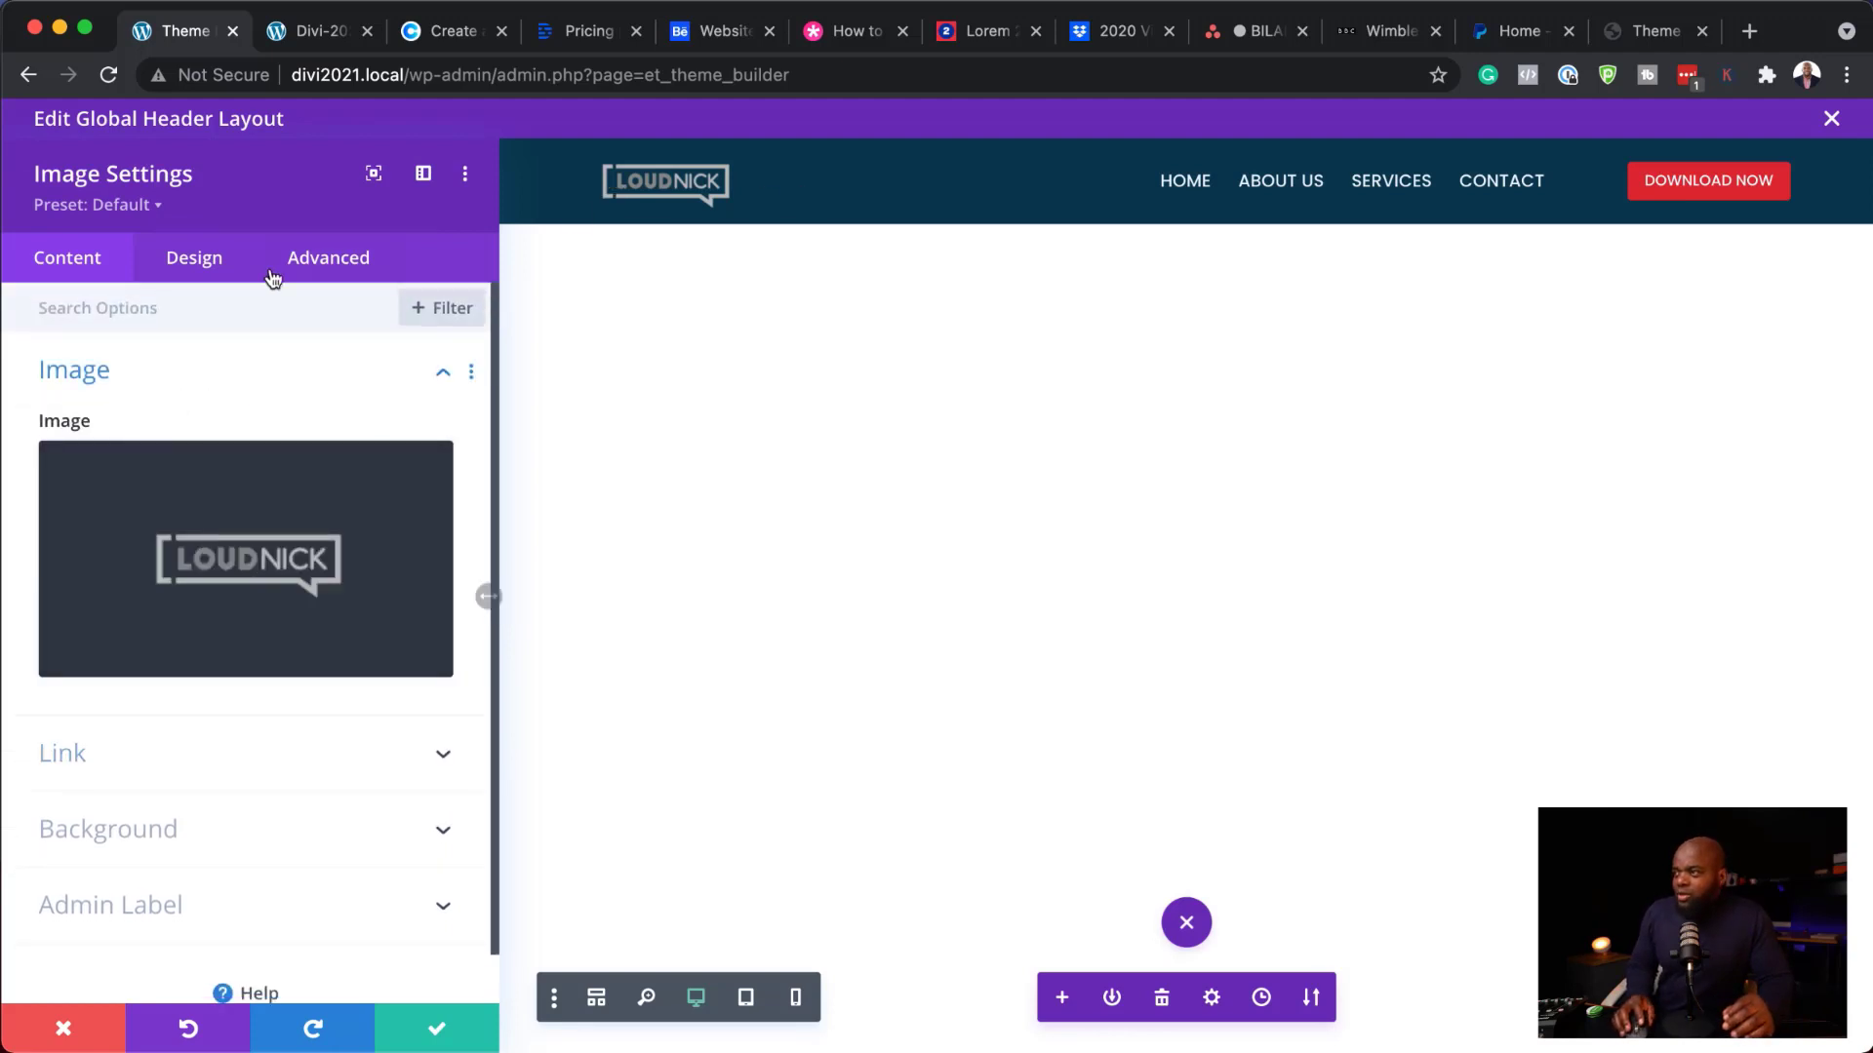
left_click(205, 266)
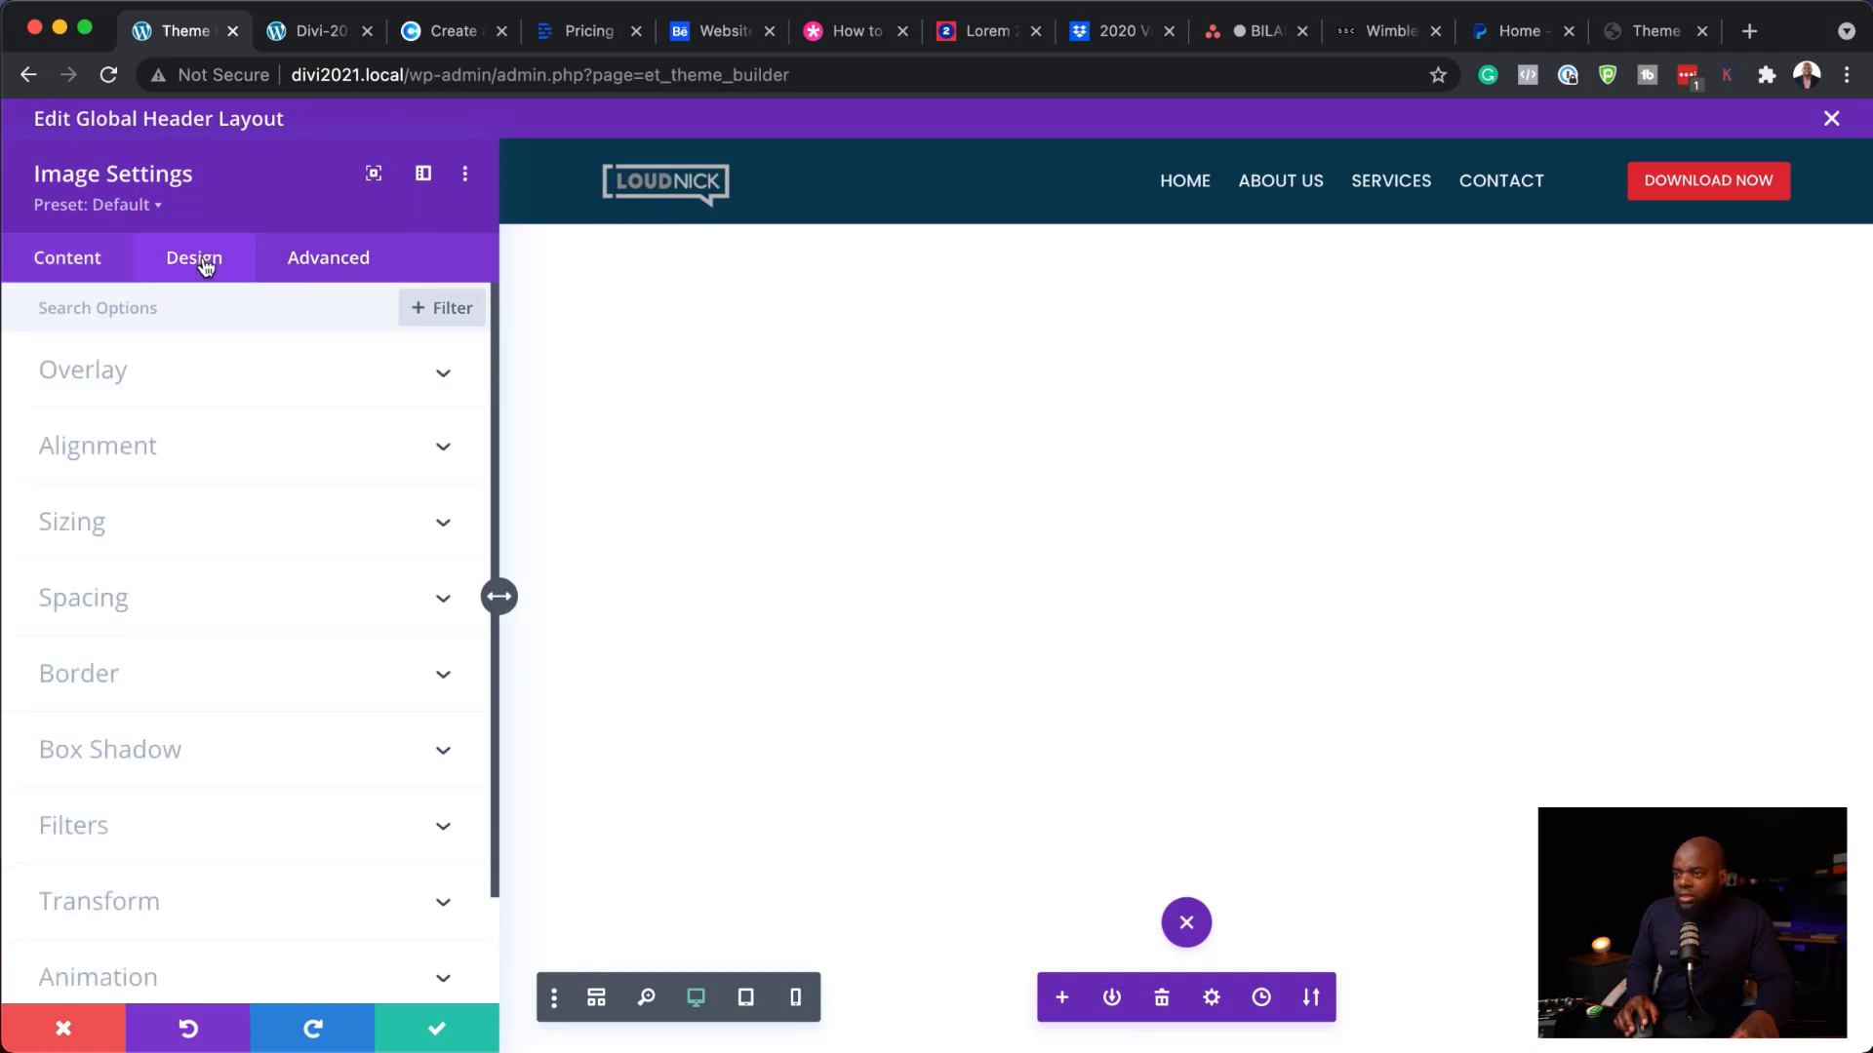
left_click(110, 531)
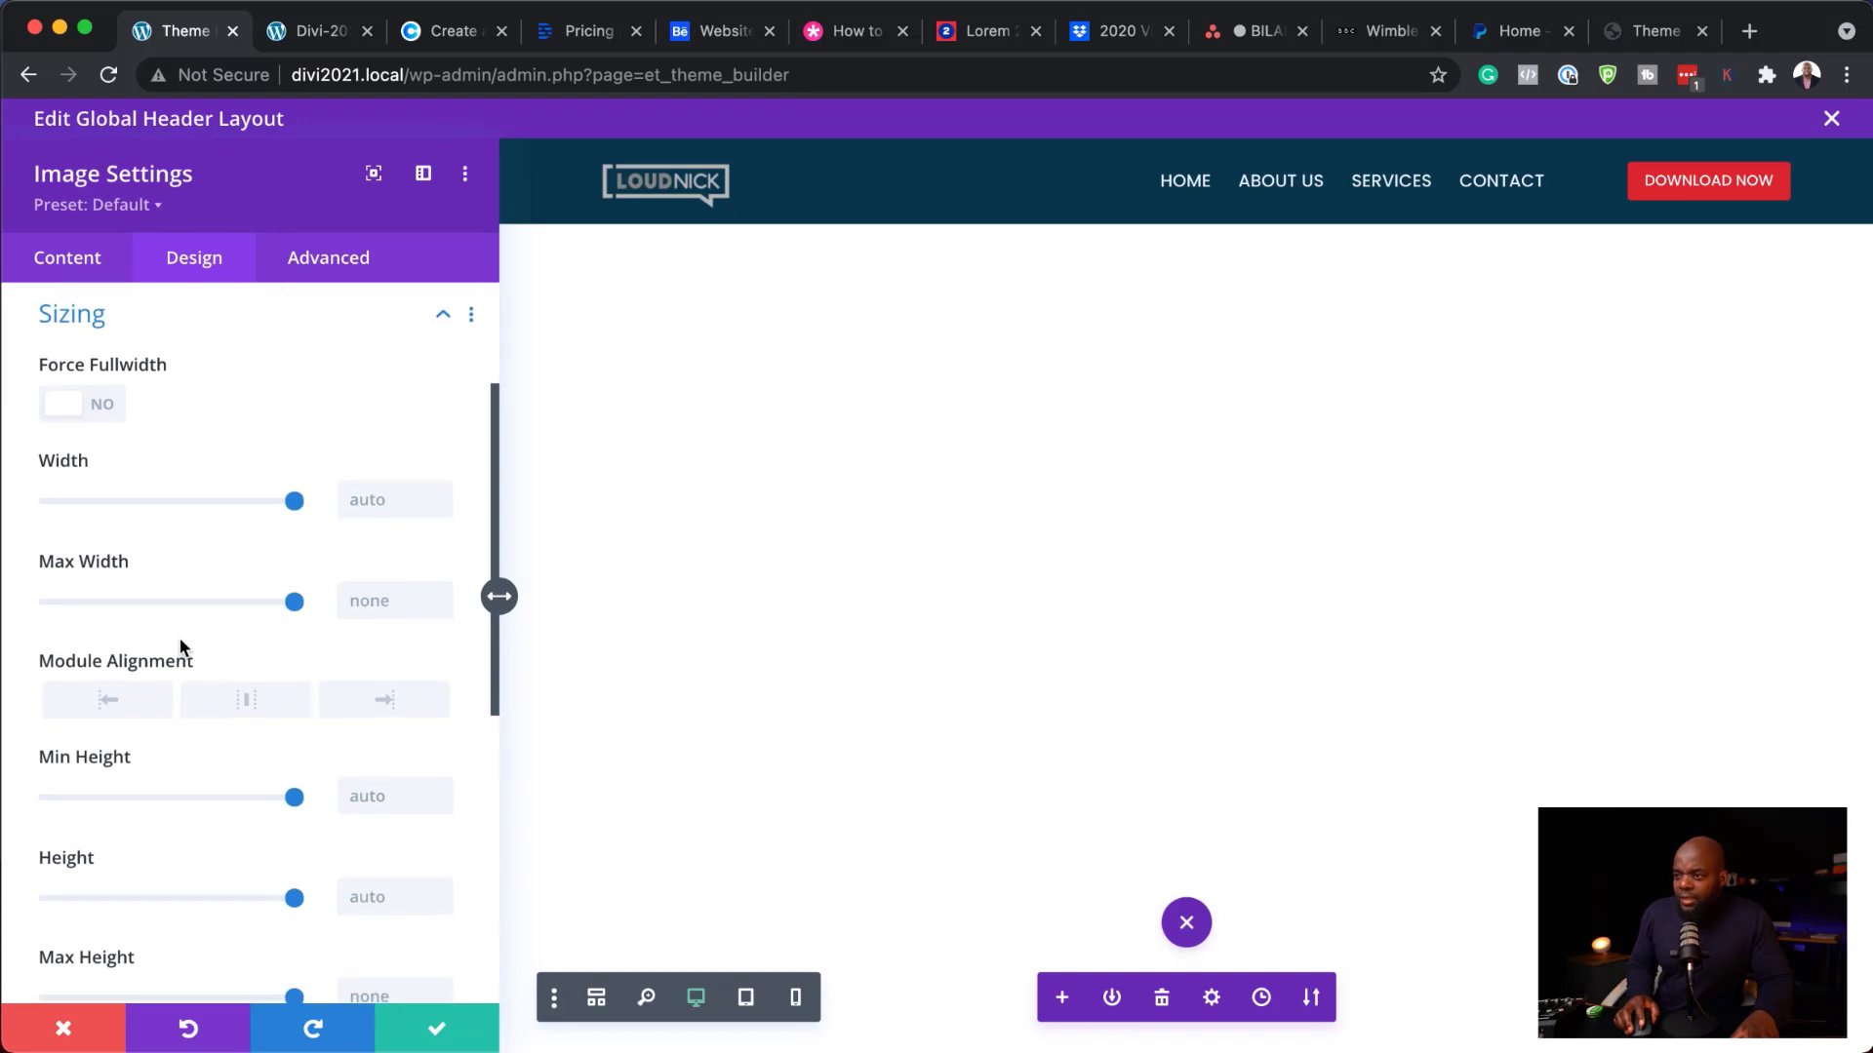
scroll(179, 644, "down", 1)
scroll(180, 643, "up", 3)
left_click_drag(293, 630, 245, 649)
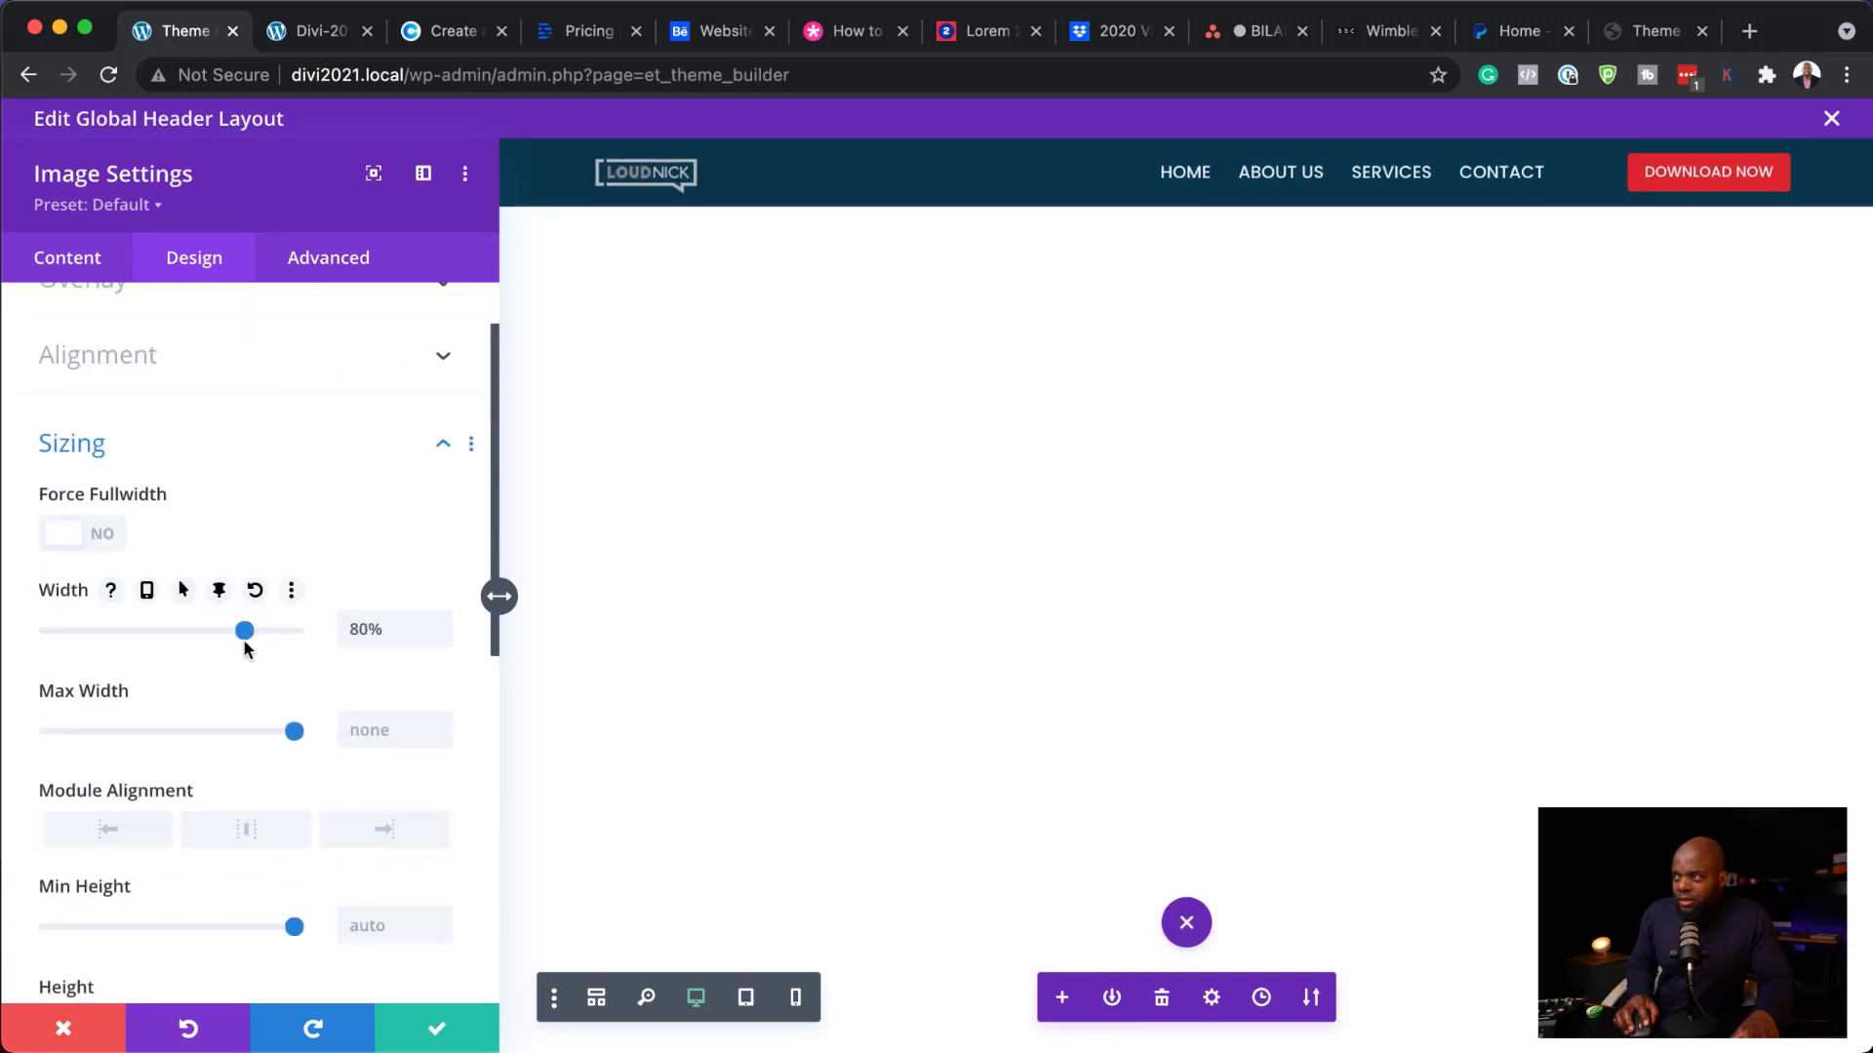
left_click(438, 1036)
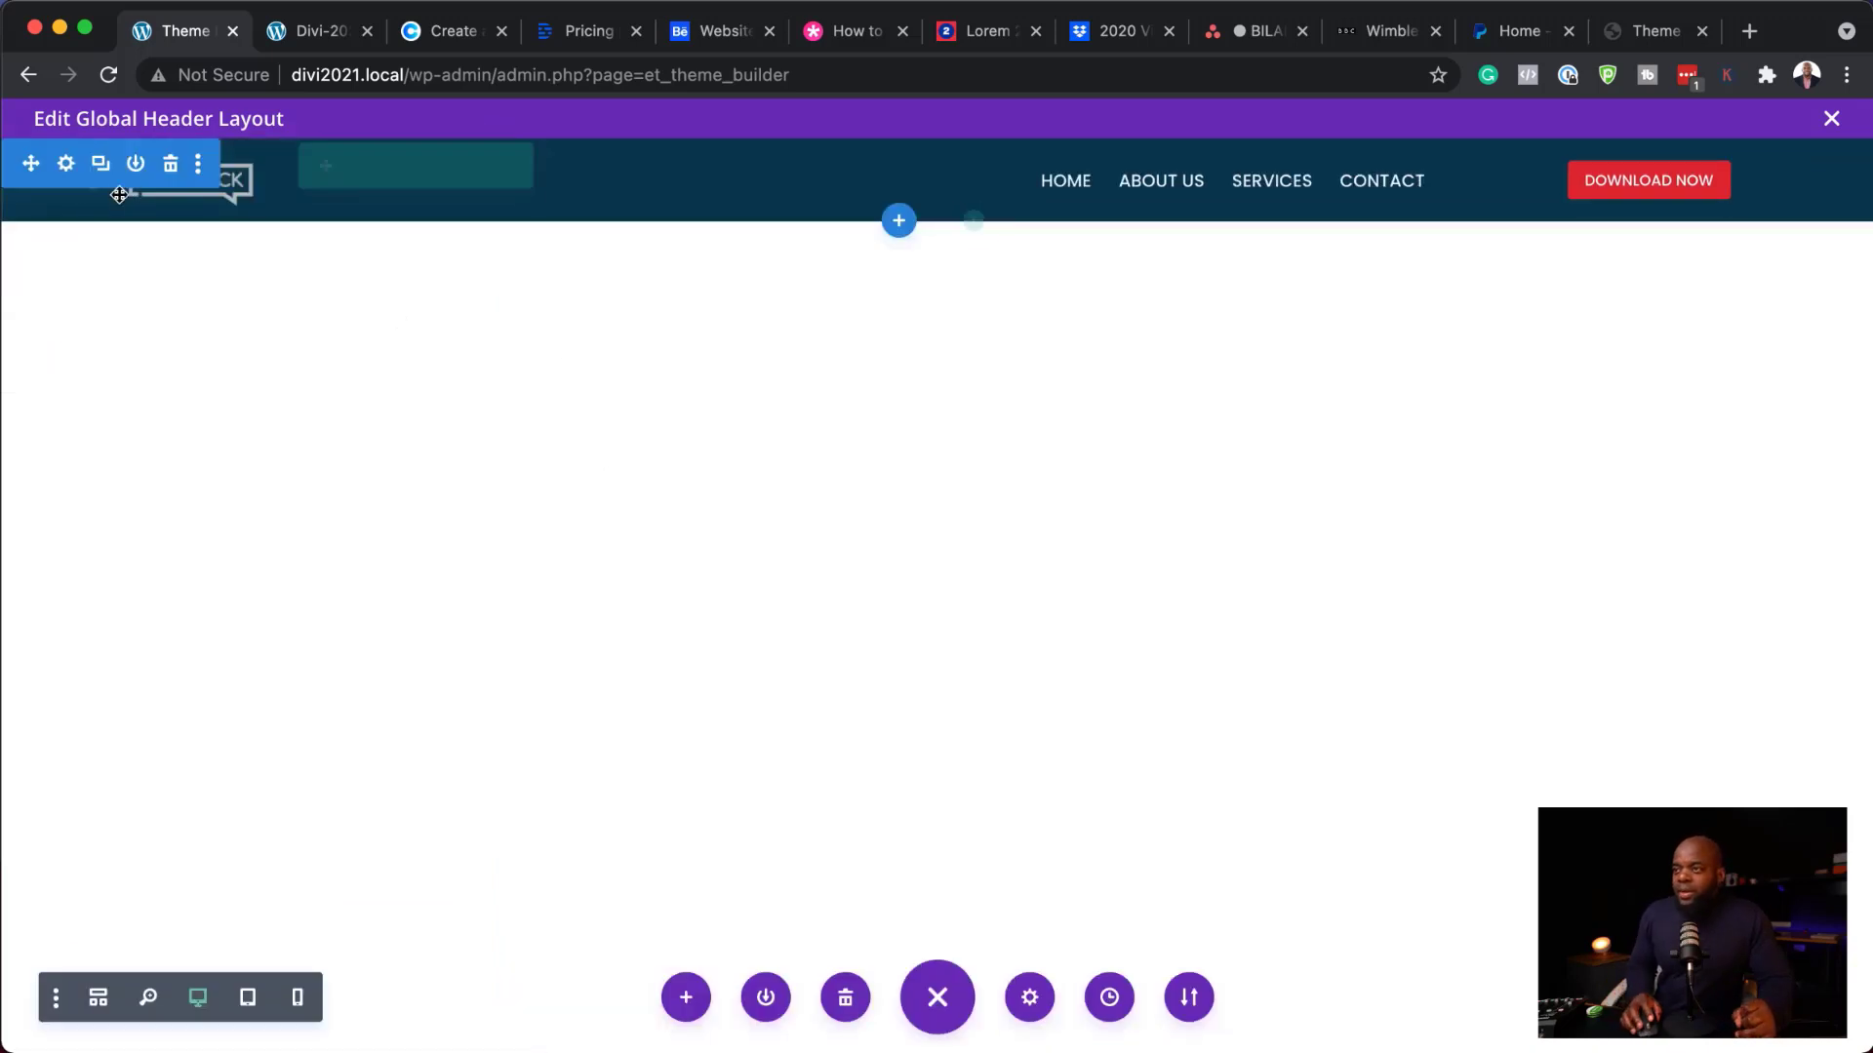
- Set the header section's linked top and bottom padding to 1vw
left_click(66, 163)
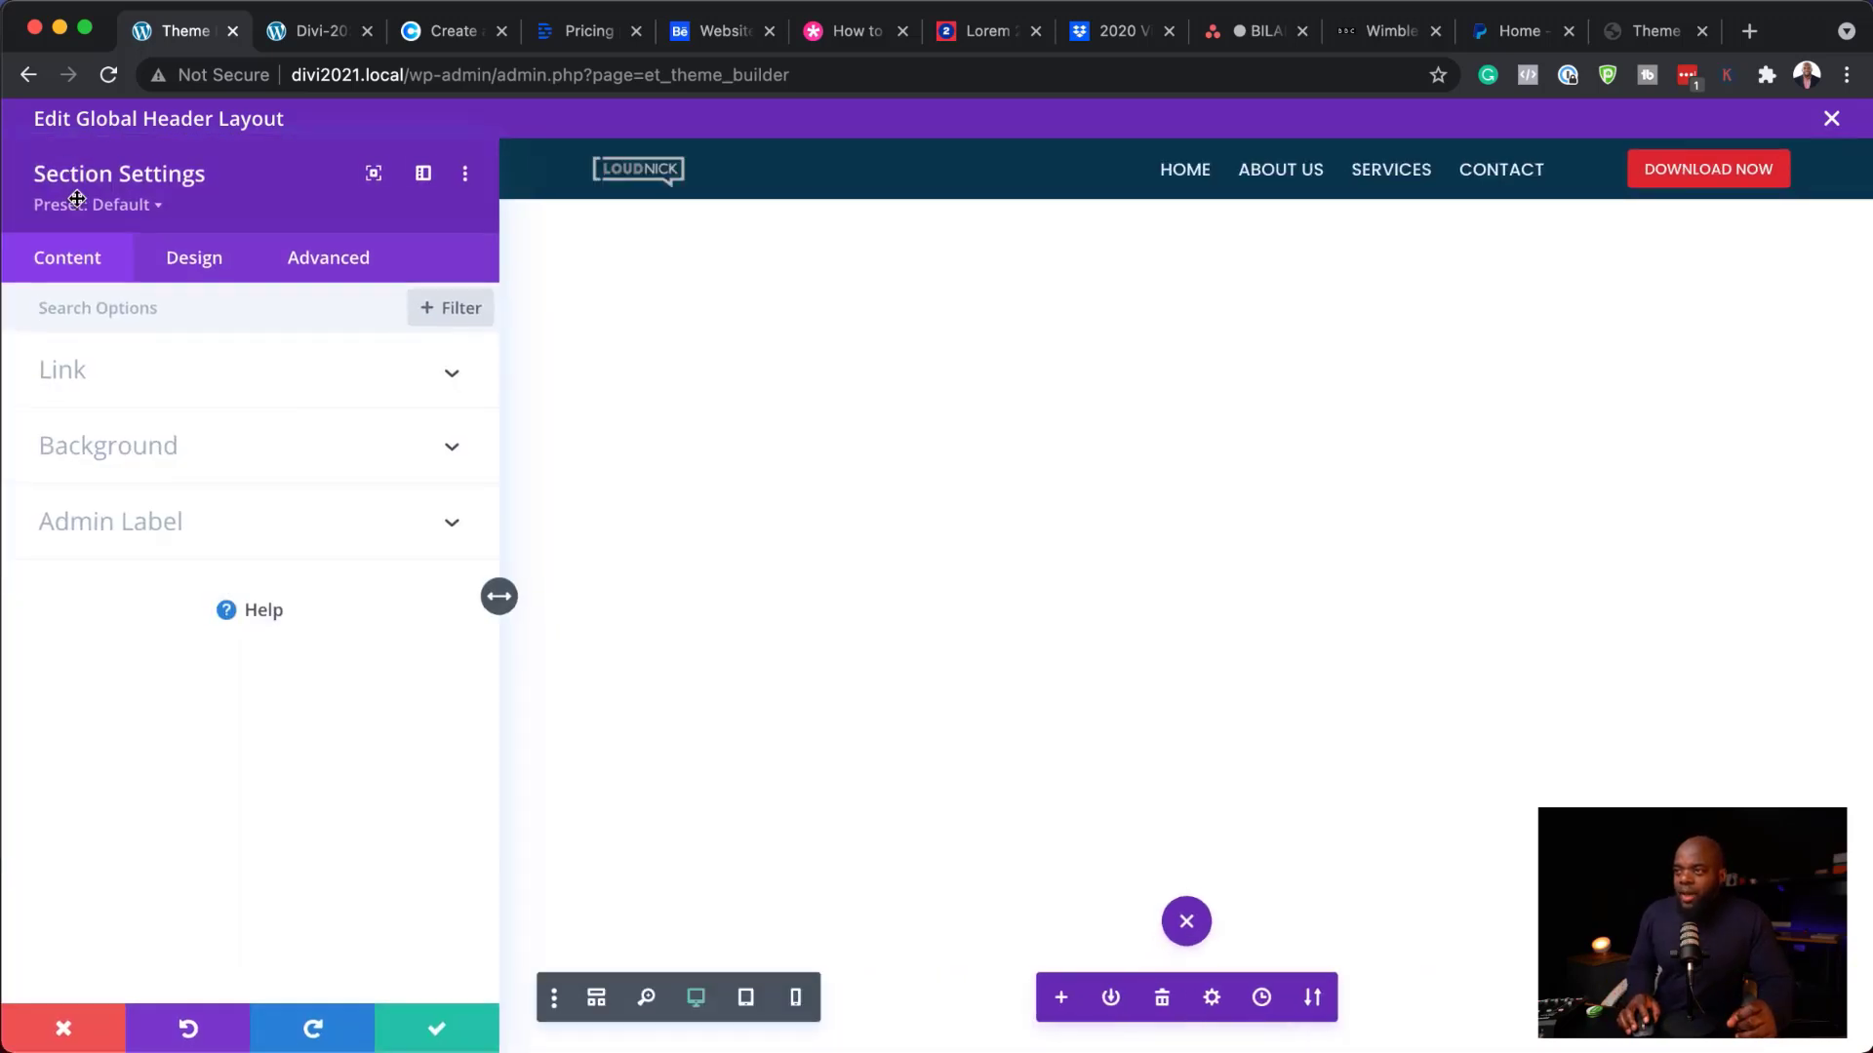
left_click(203, 264)
left_click(126, 607)
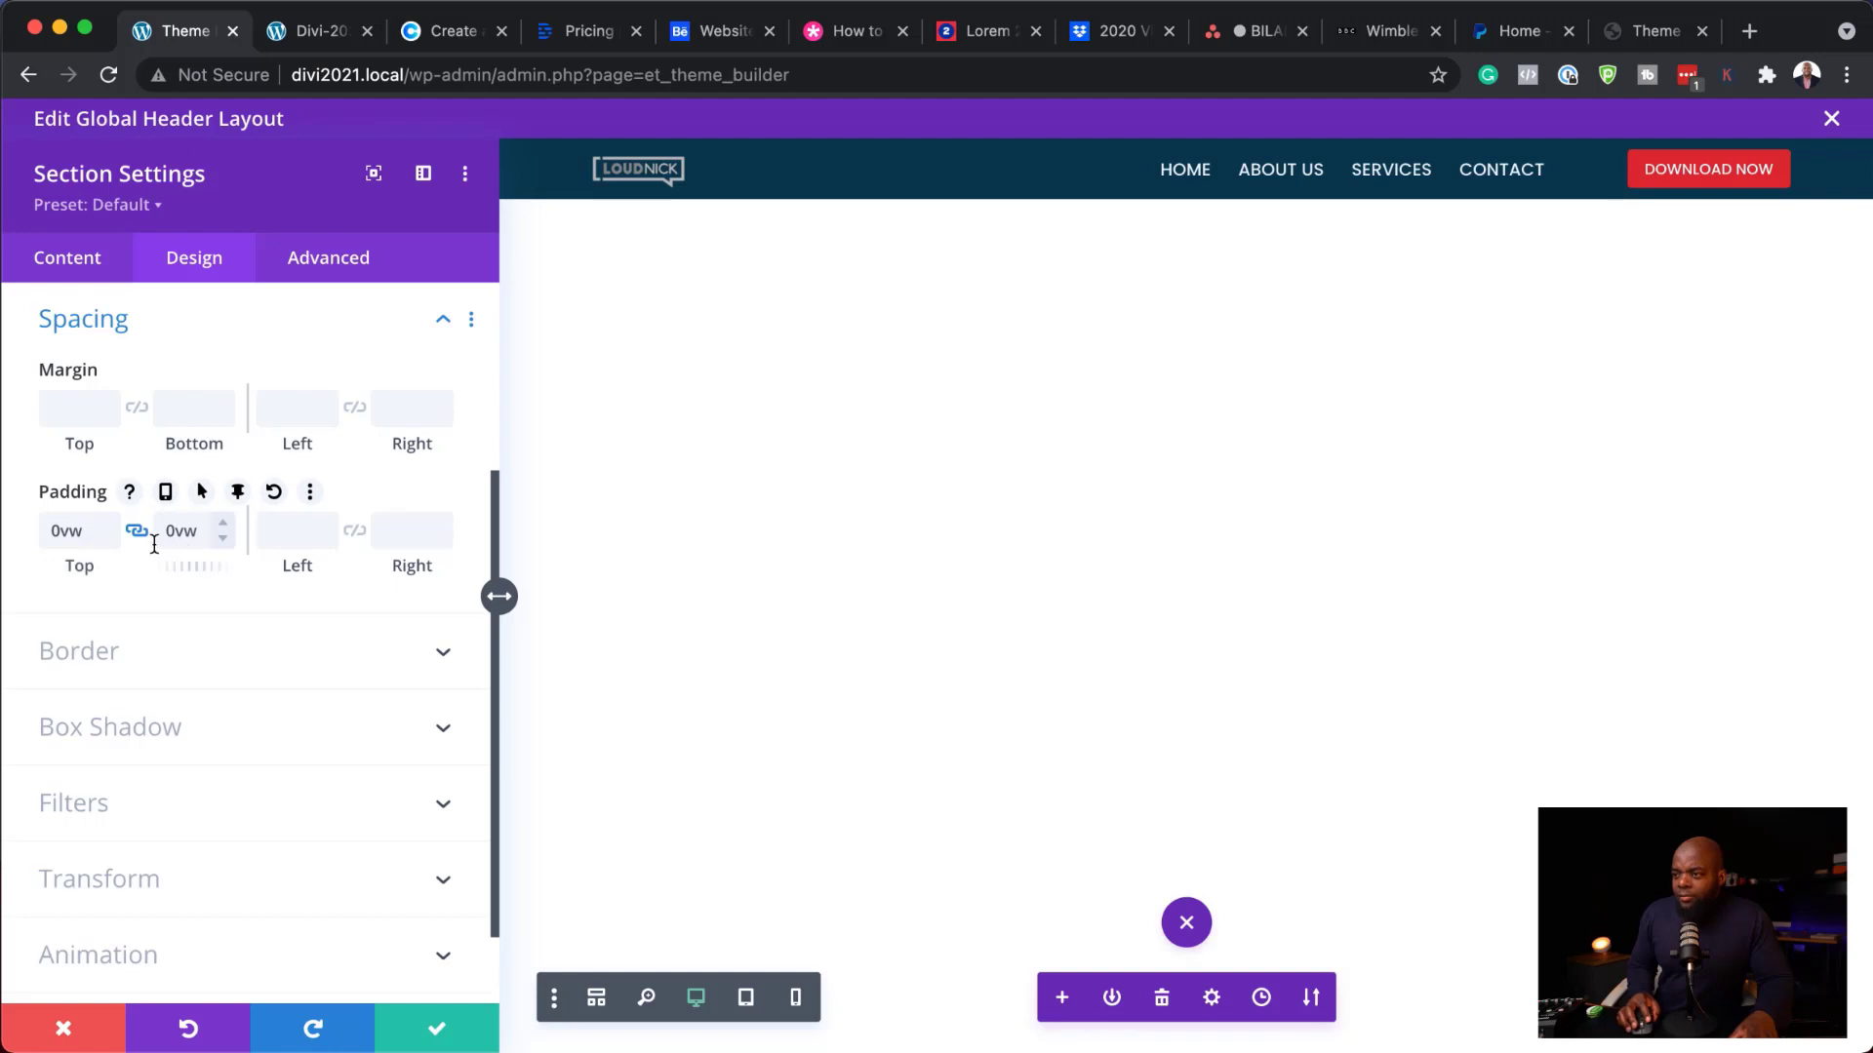
left_click(224, 527)
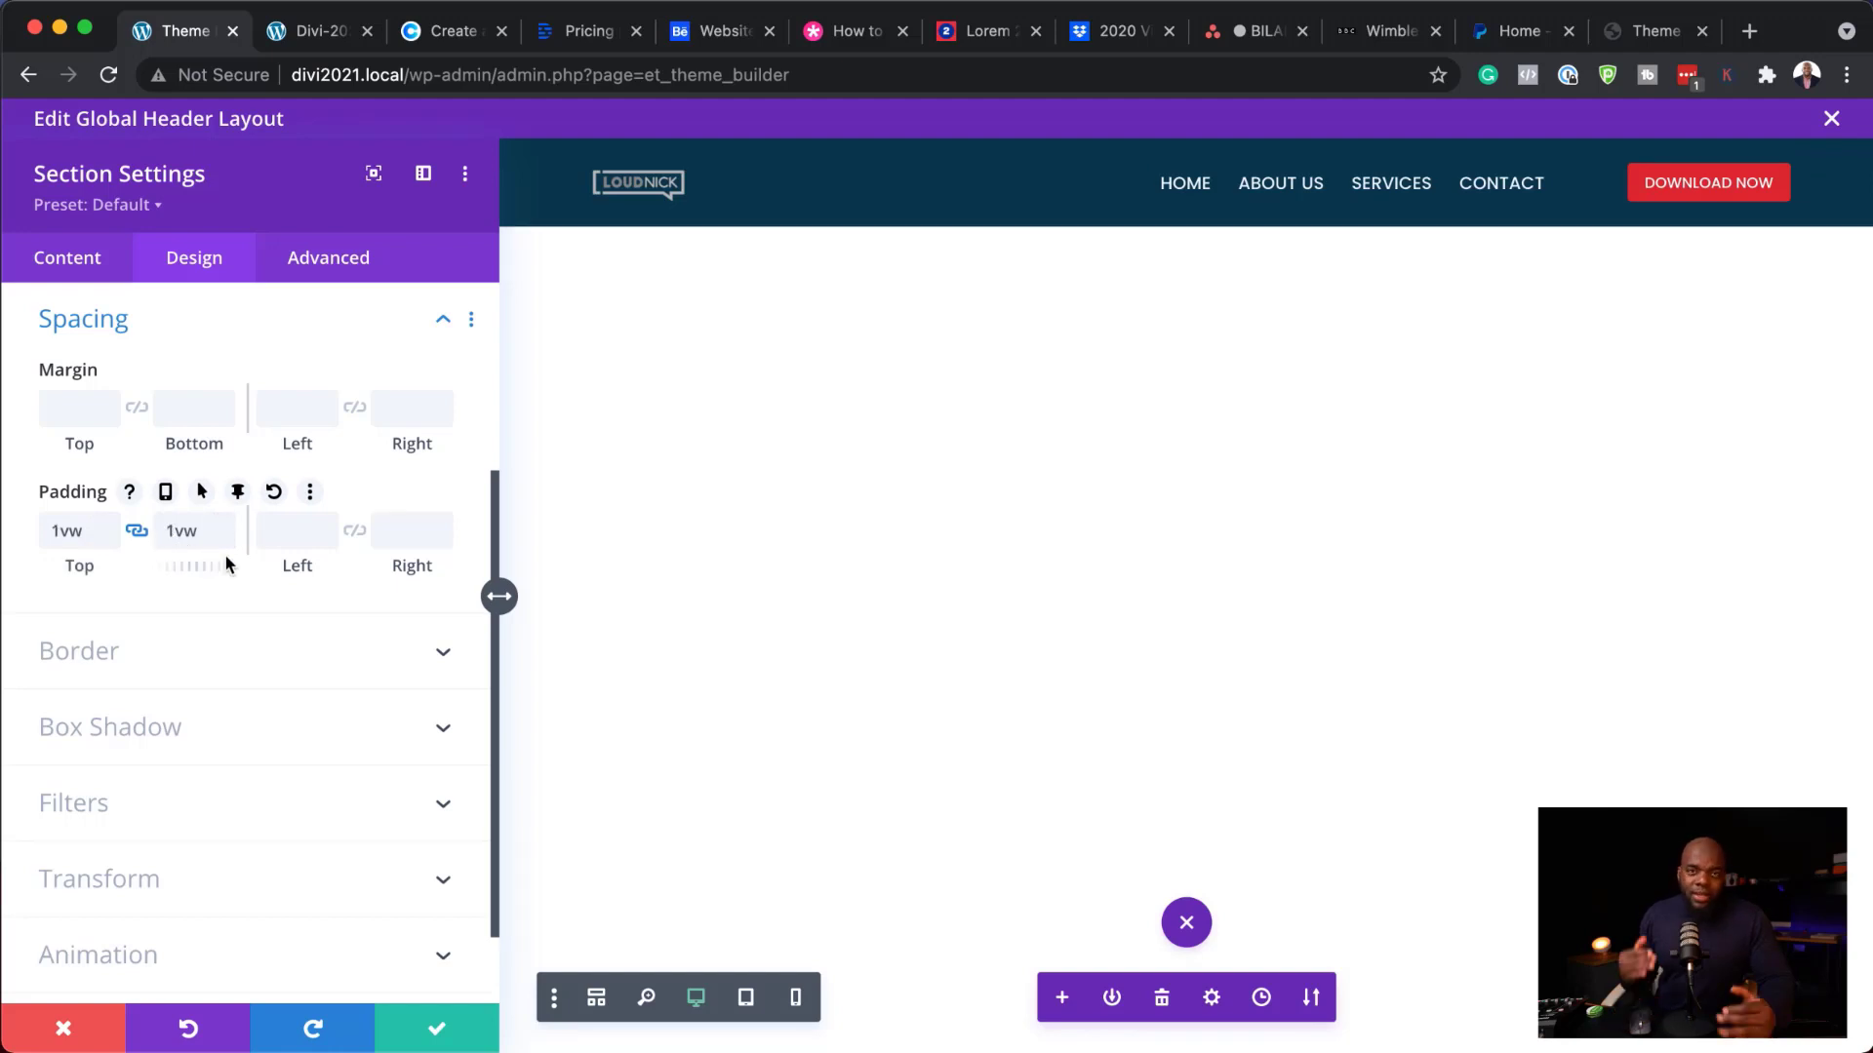
- Enable sticky styling for the section's padding and set the sticky top and bottom padding to 0vw
left_click(240, 493)
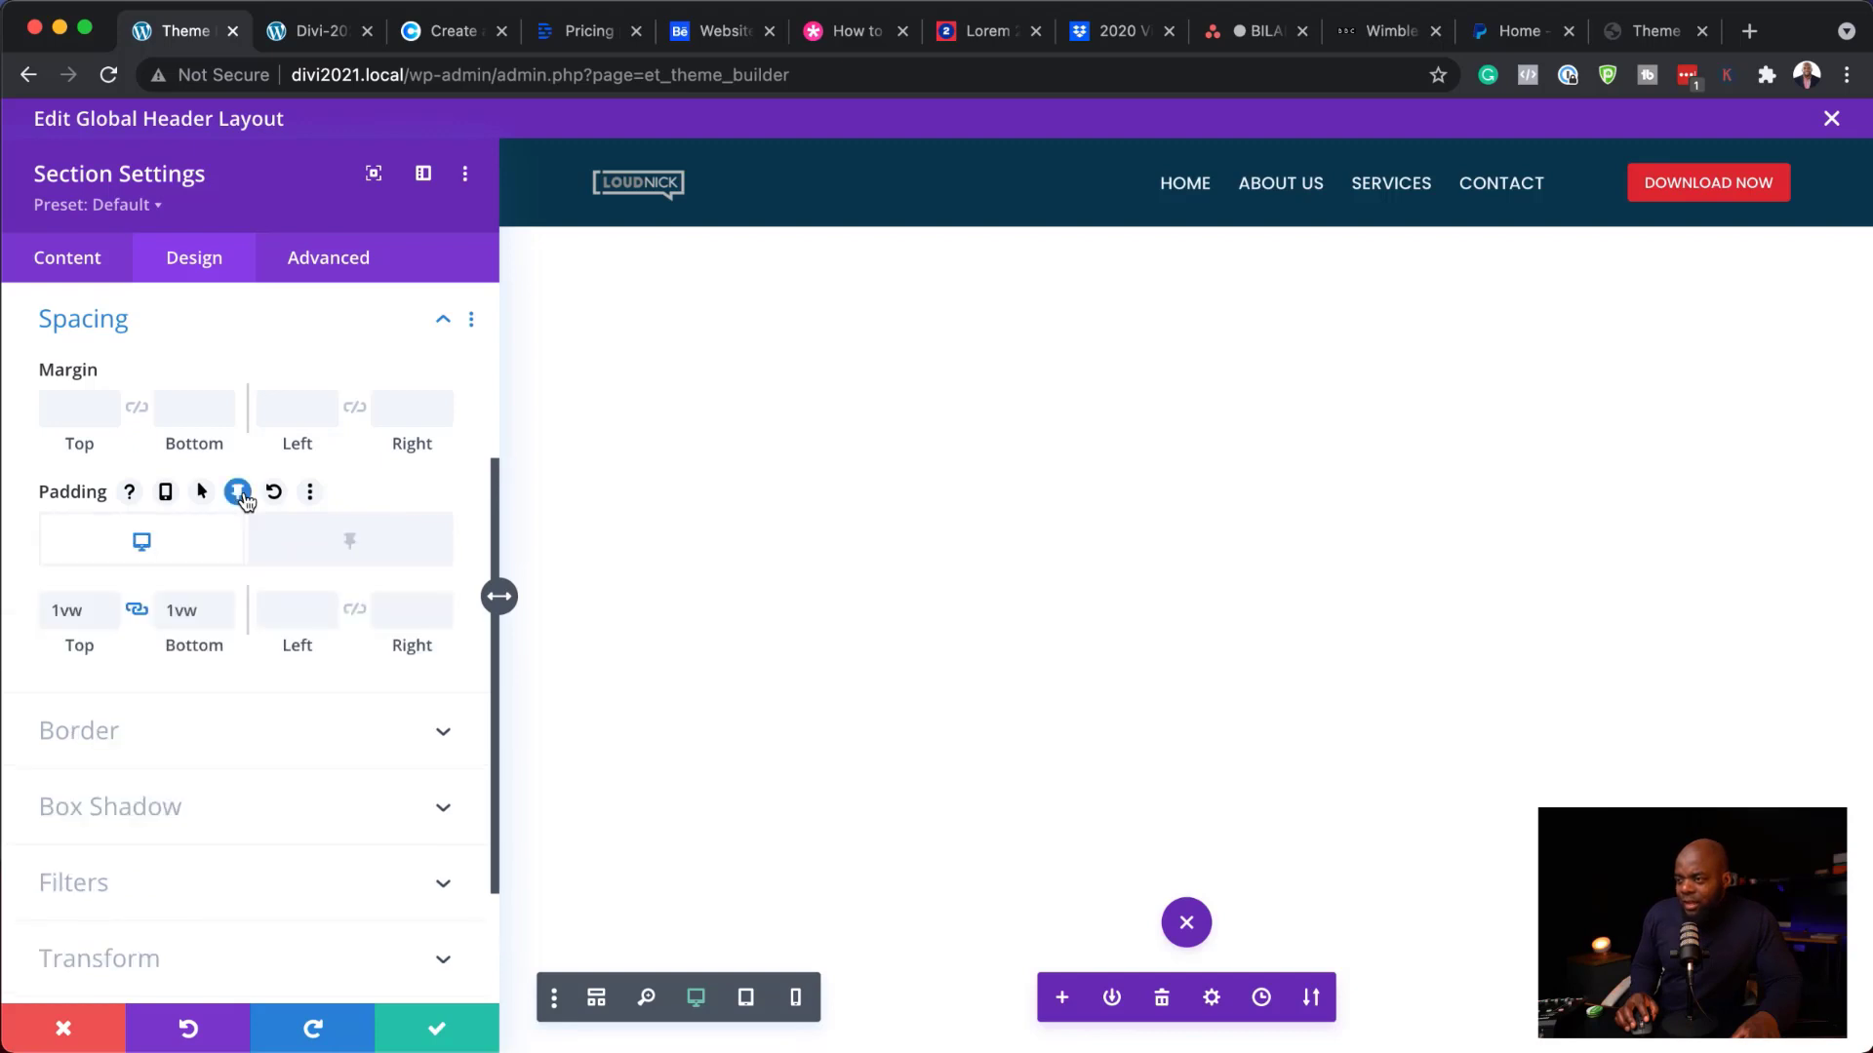
left_click(414, 537)
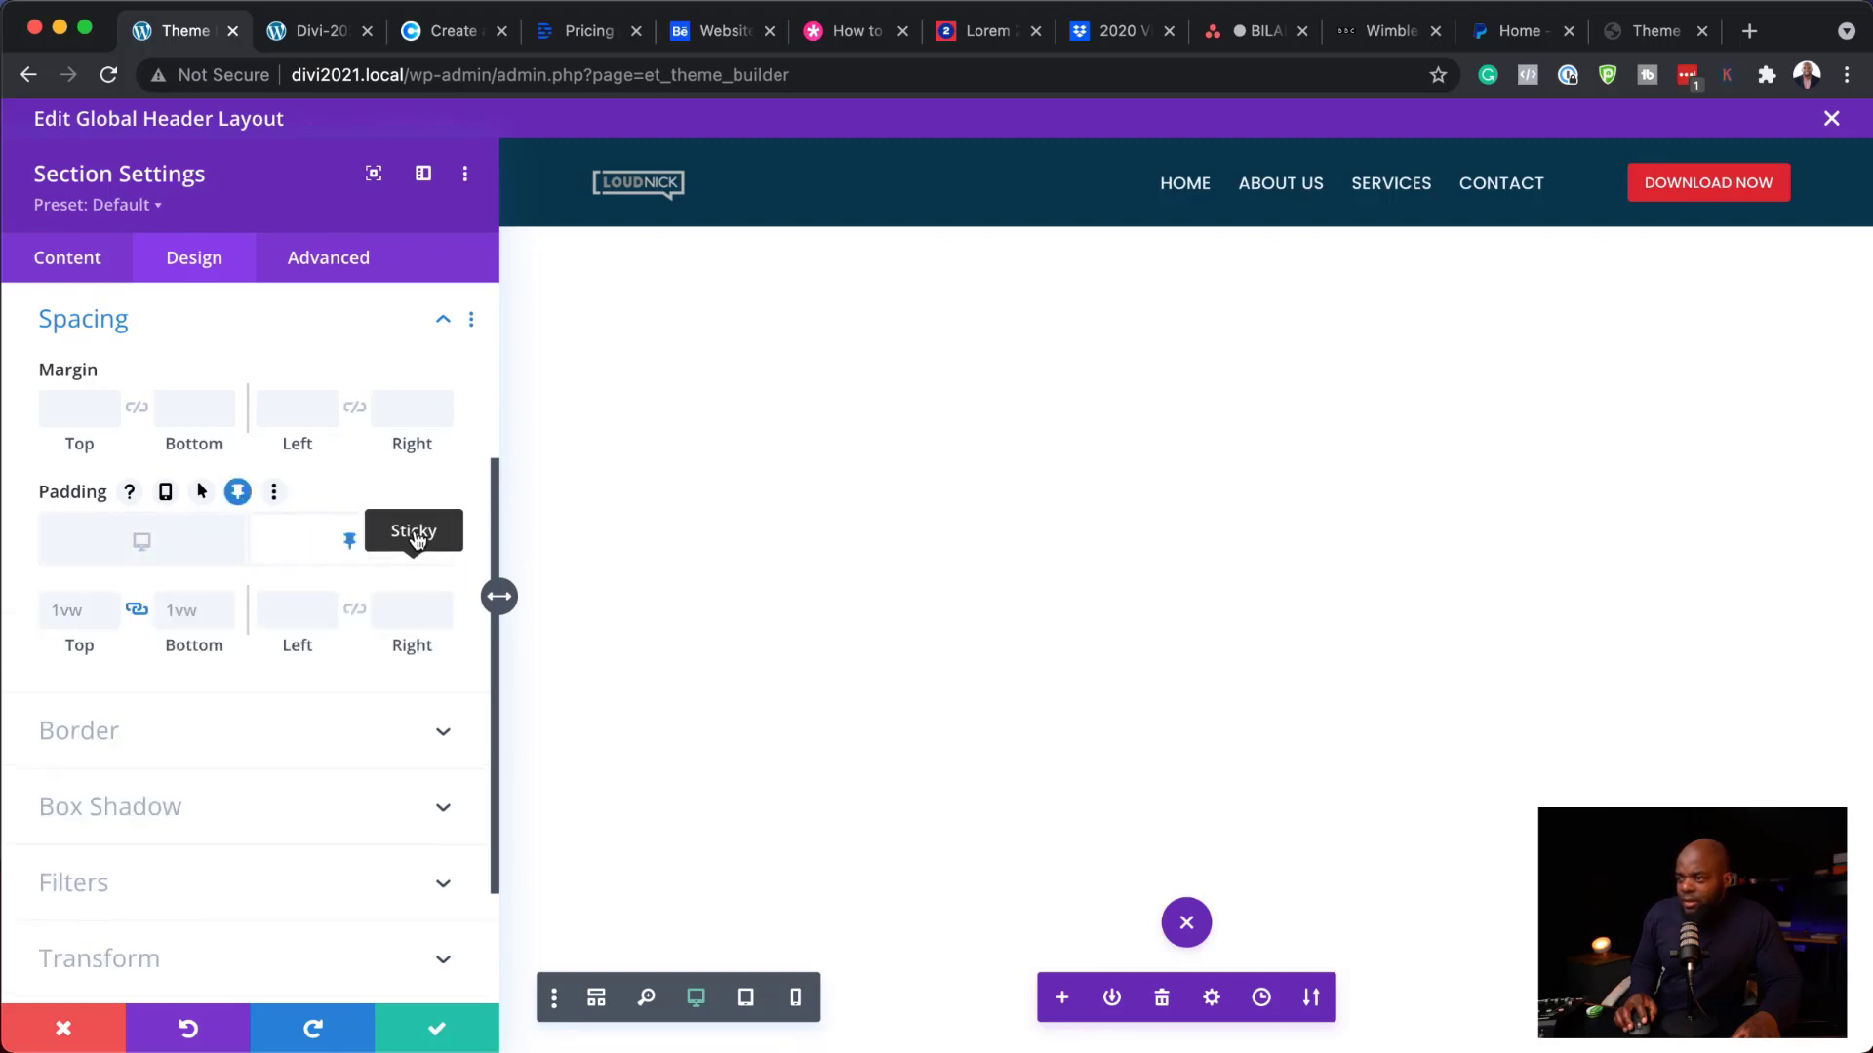
left_click(62, 611)
type("0vw")
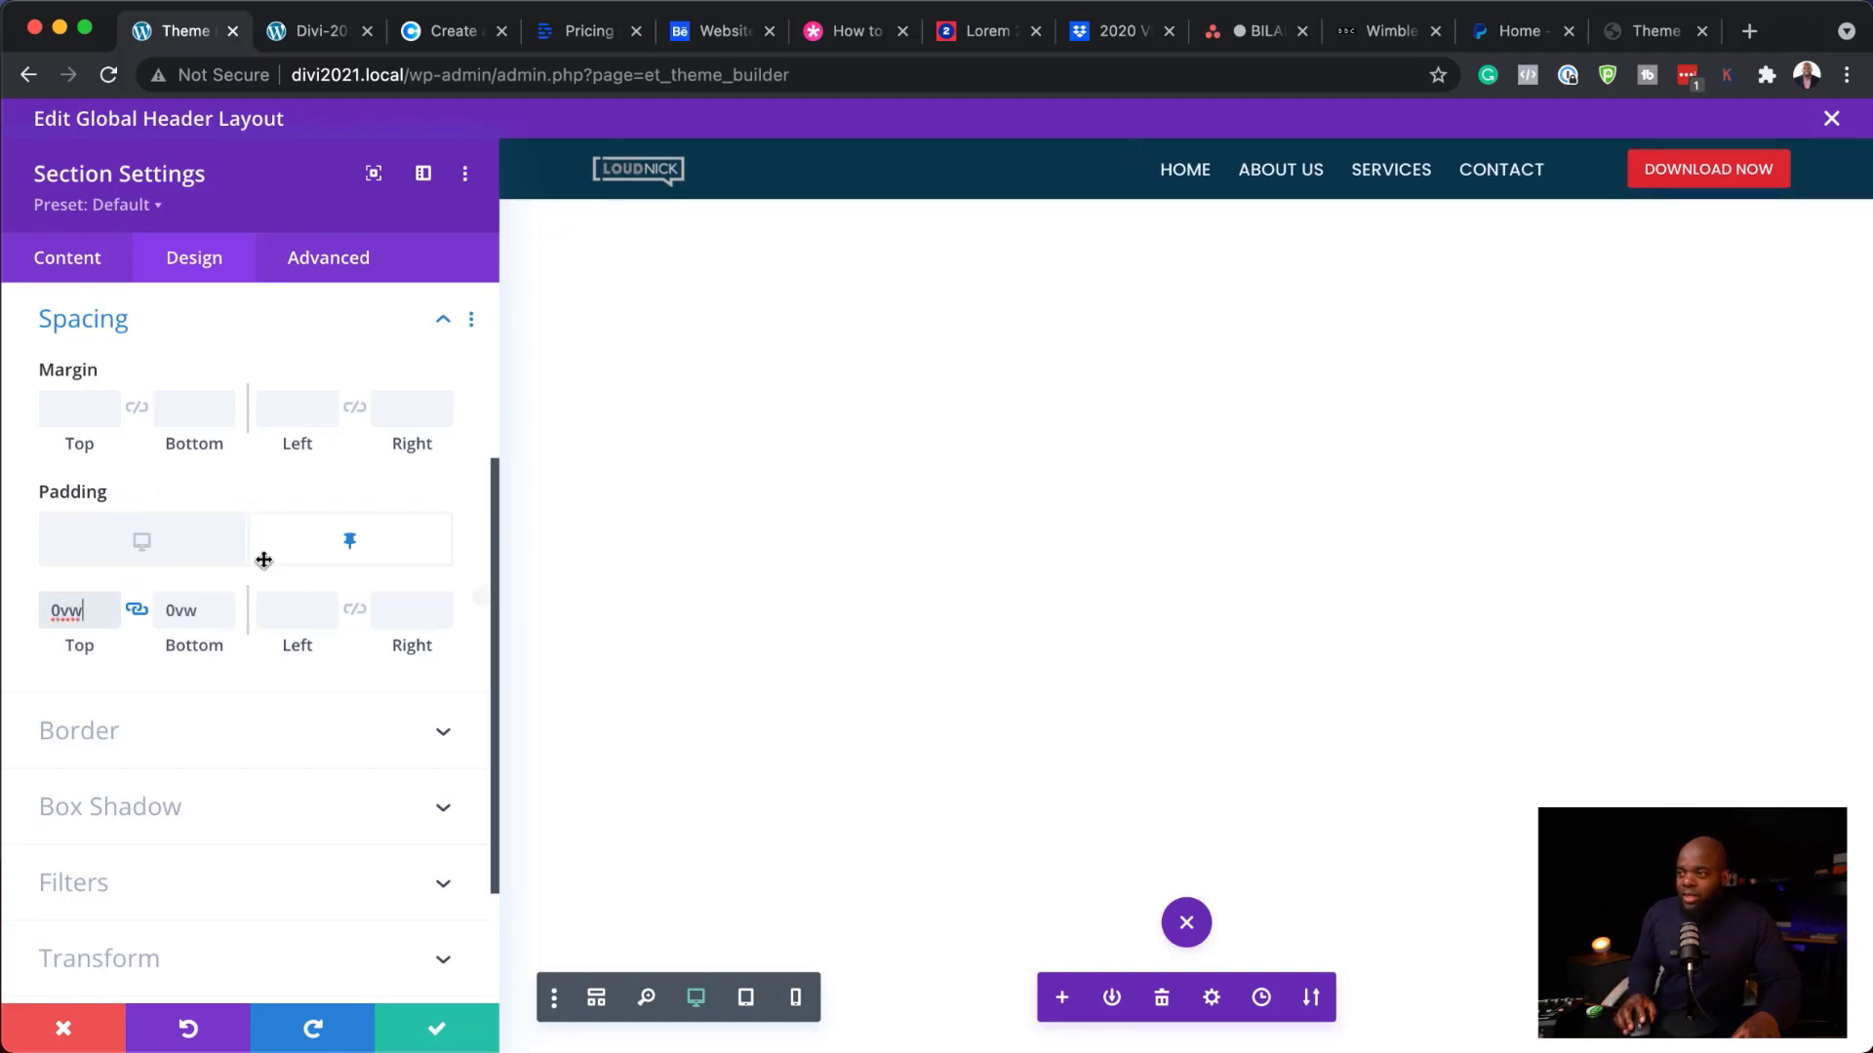
- Compare the header section's desktop padding with its sticky padding in the preview
left_click(180, 546)
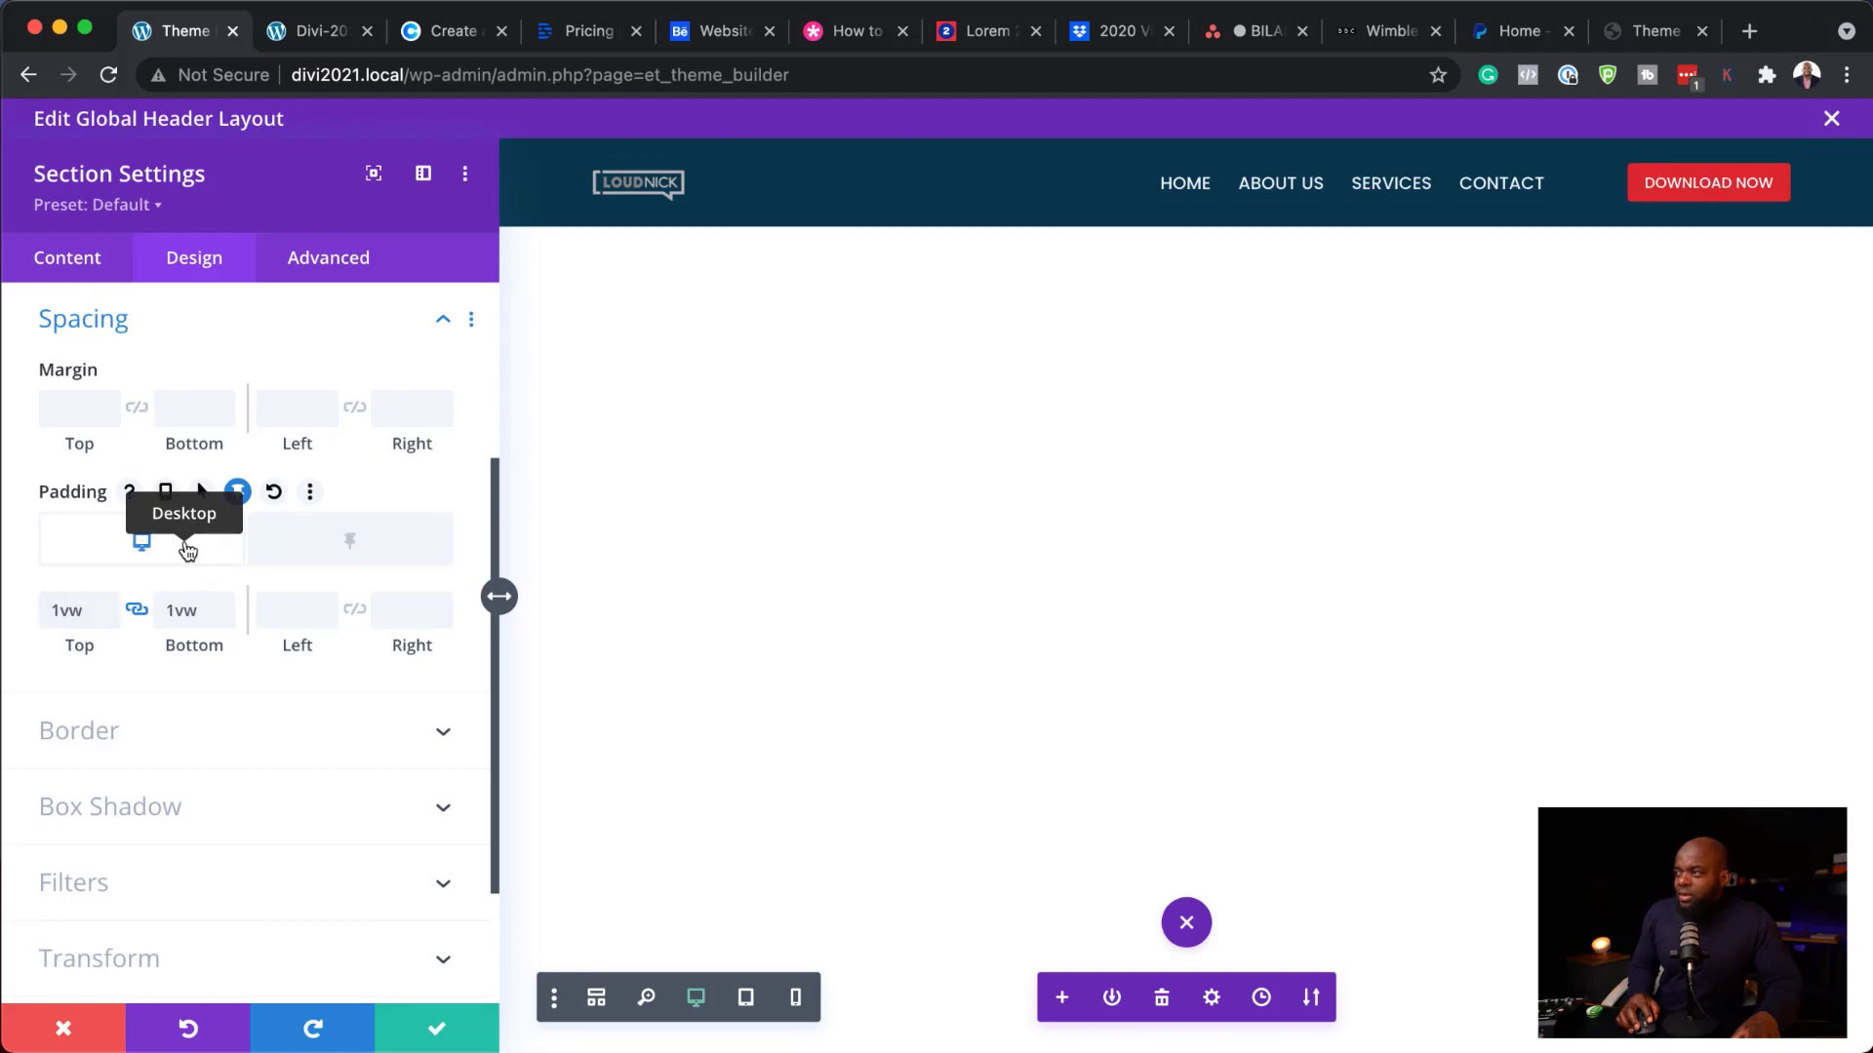
left_click(290, 547)
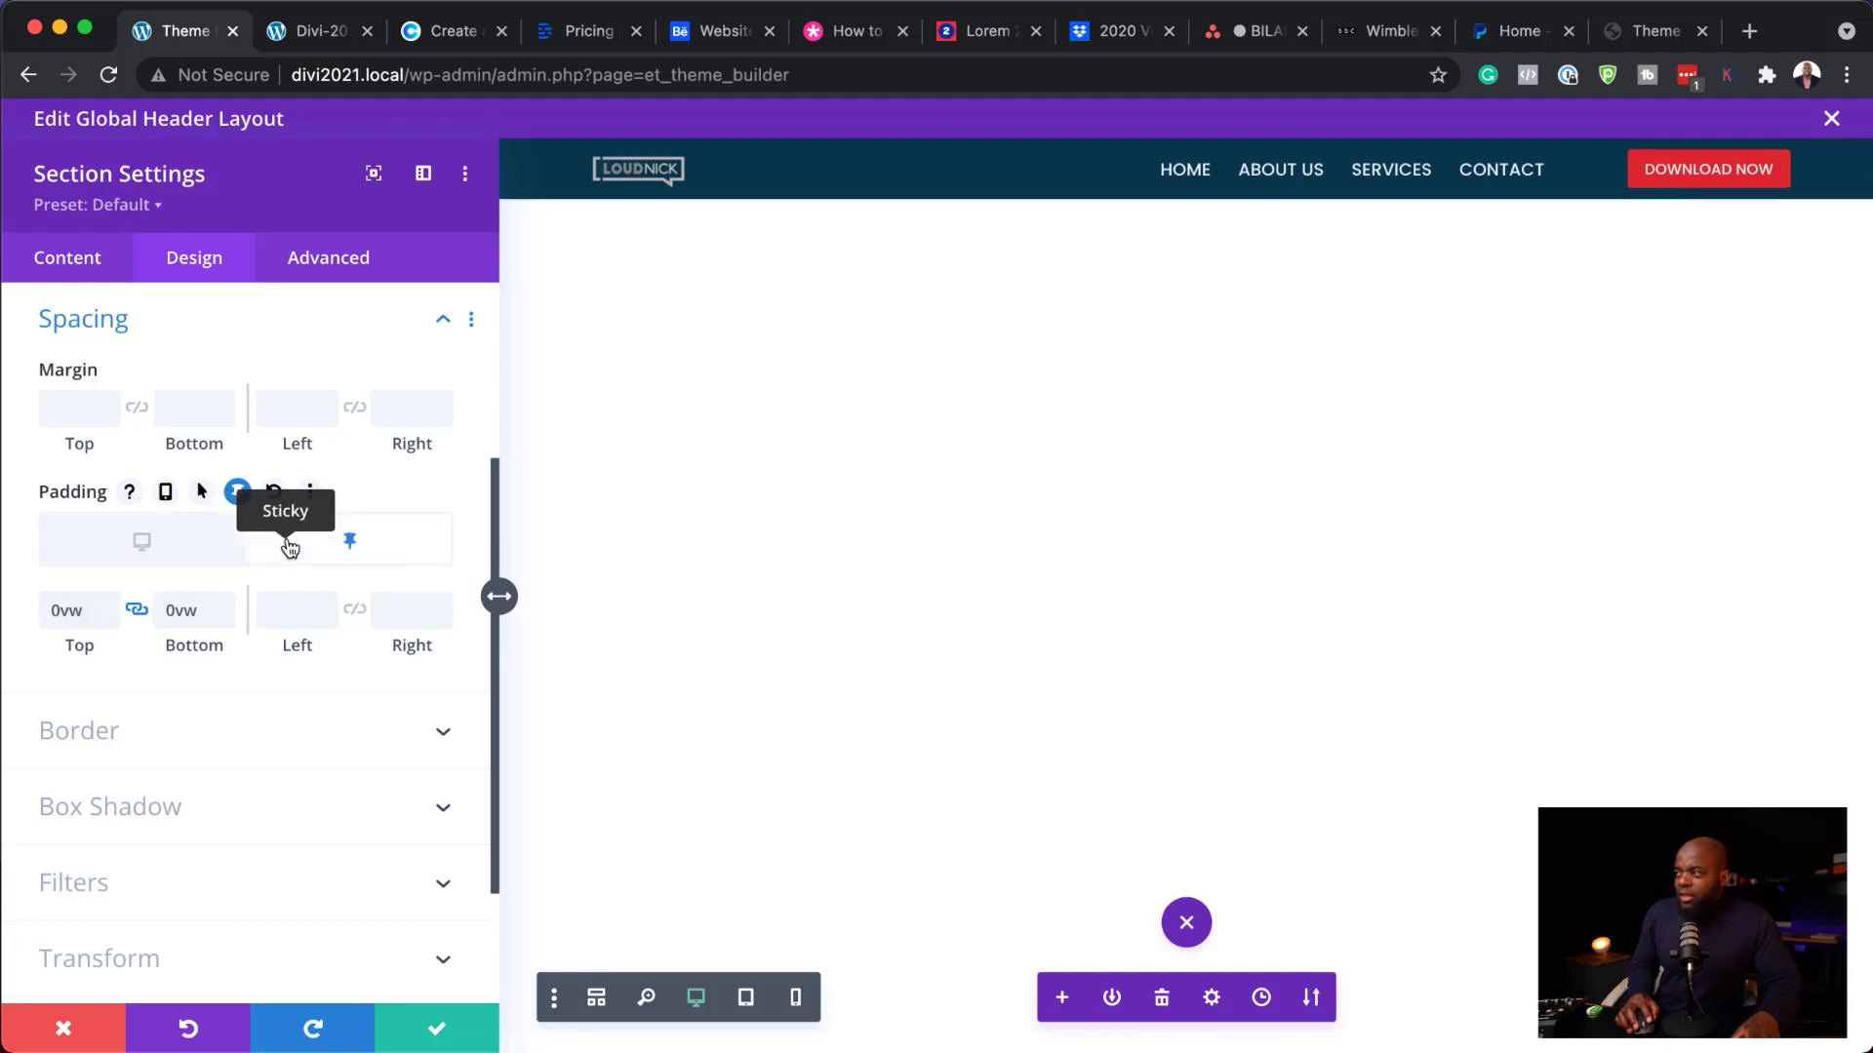
left_click(179, 554)
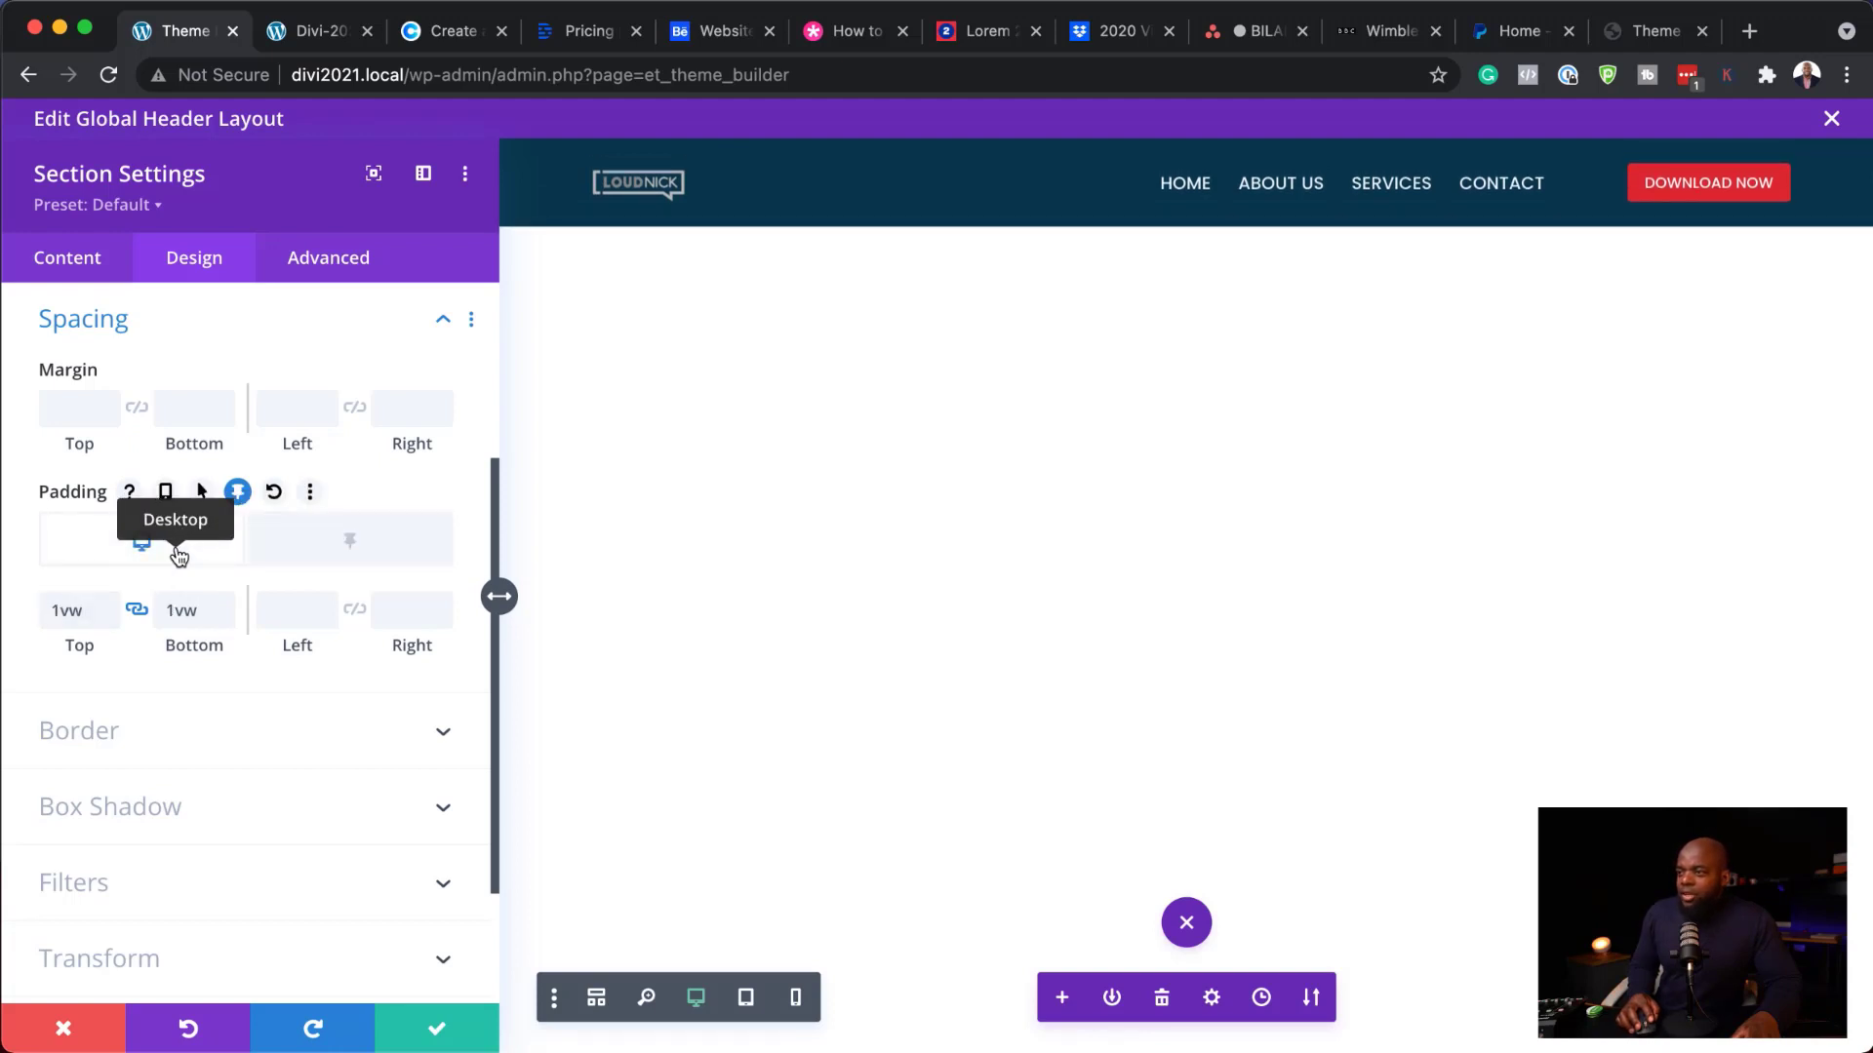
- Enable sticky styling for the header section's background, choose the saved medium teal-blue color for the sticky state, and save the section settings
left_click(82, 265)
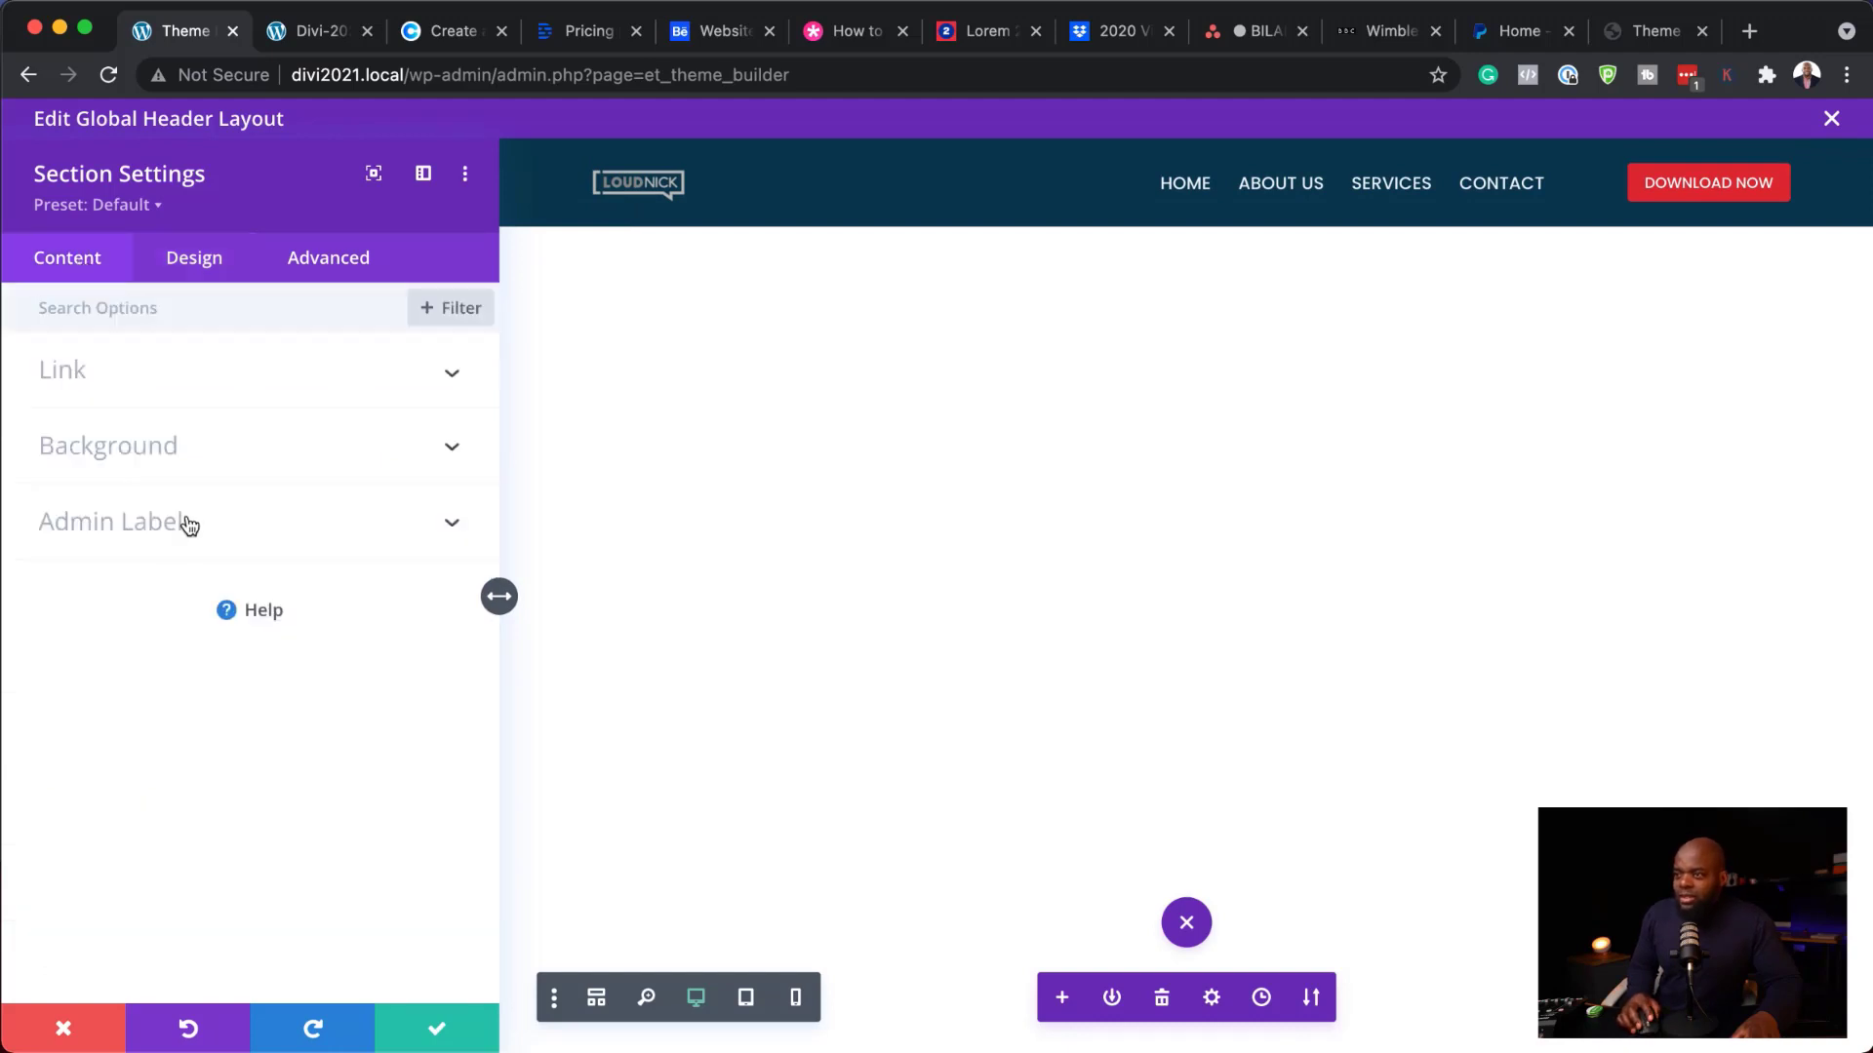
left_click(192, 449)
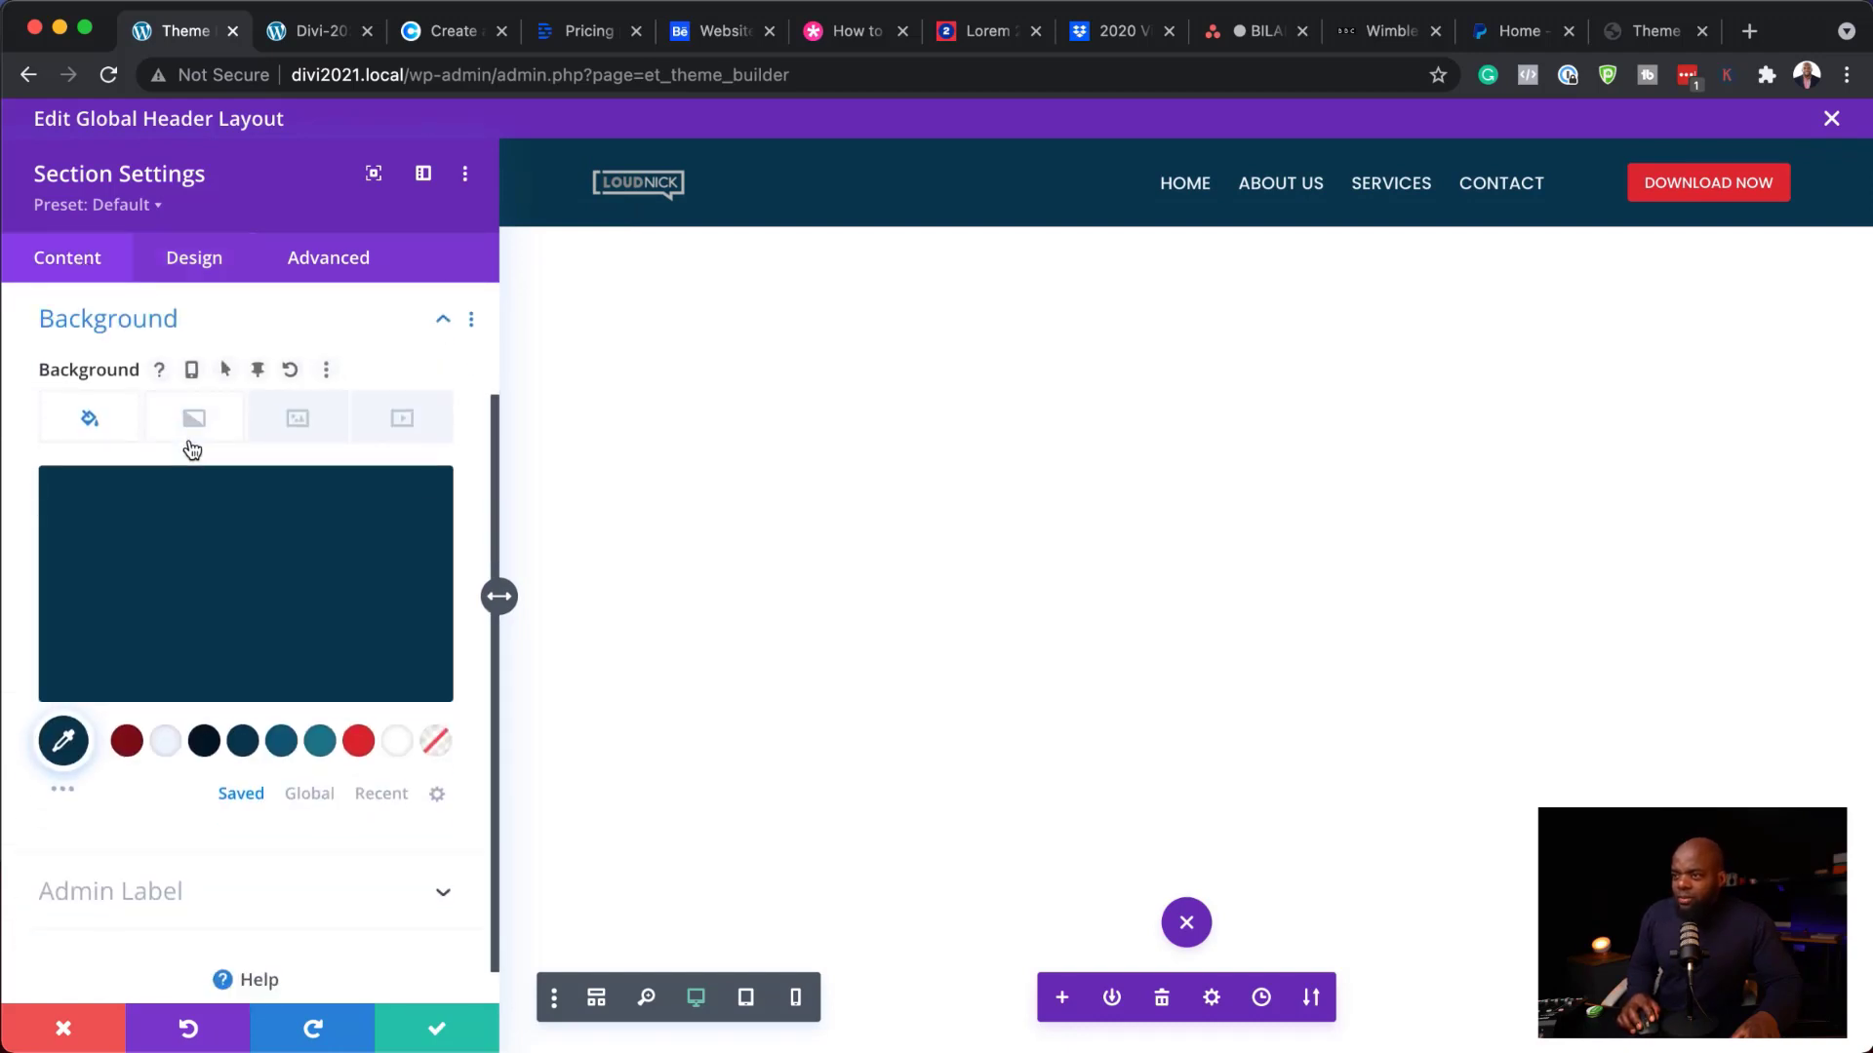
left_click(273, 373)
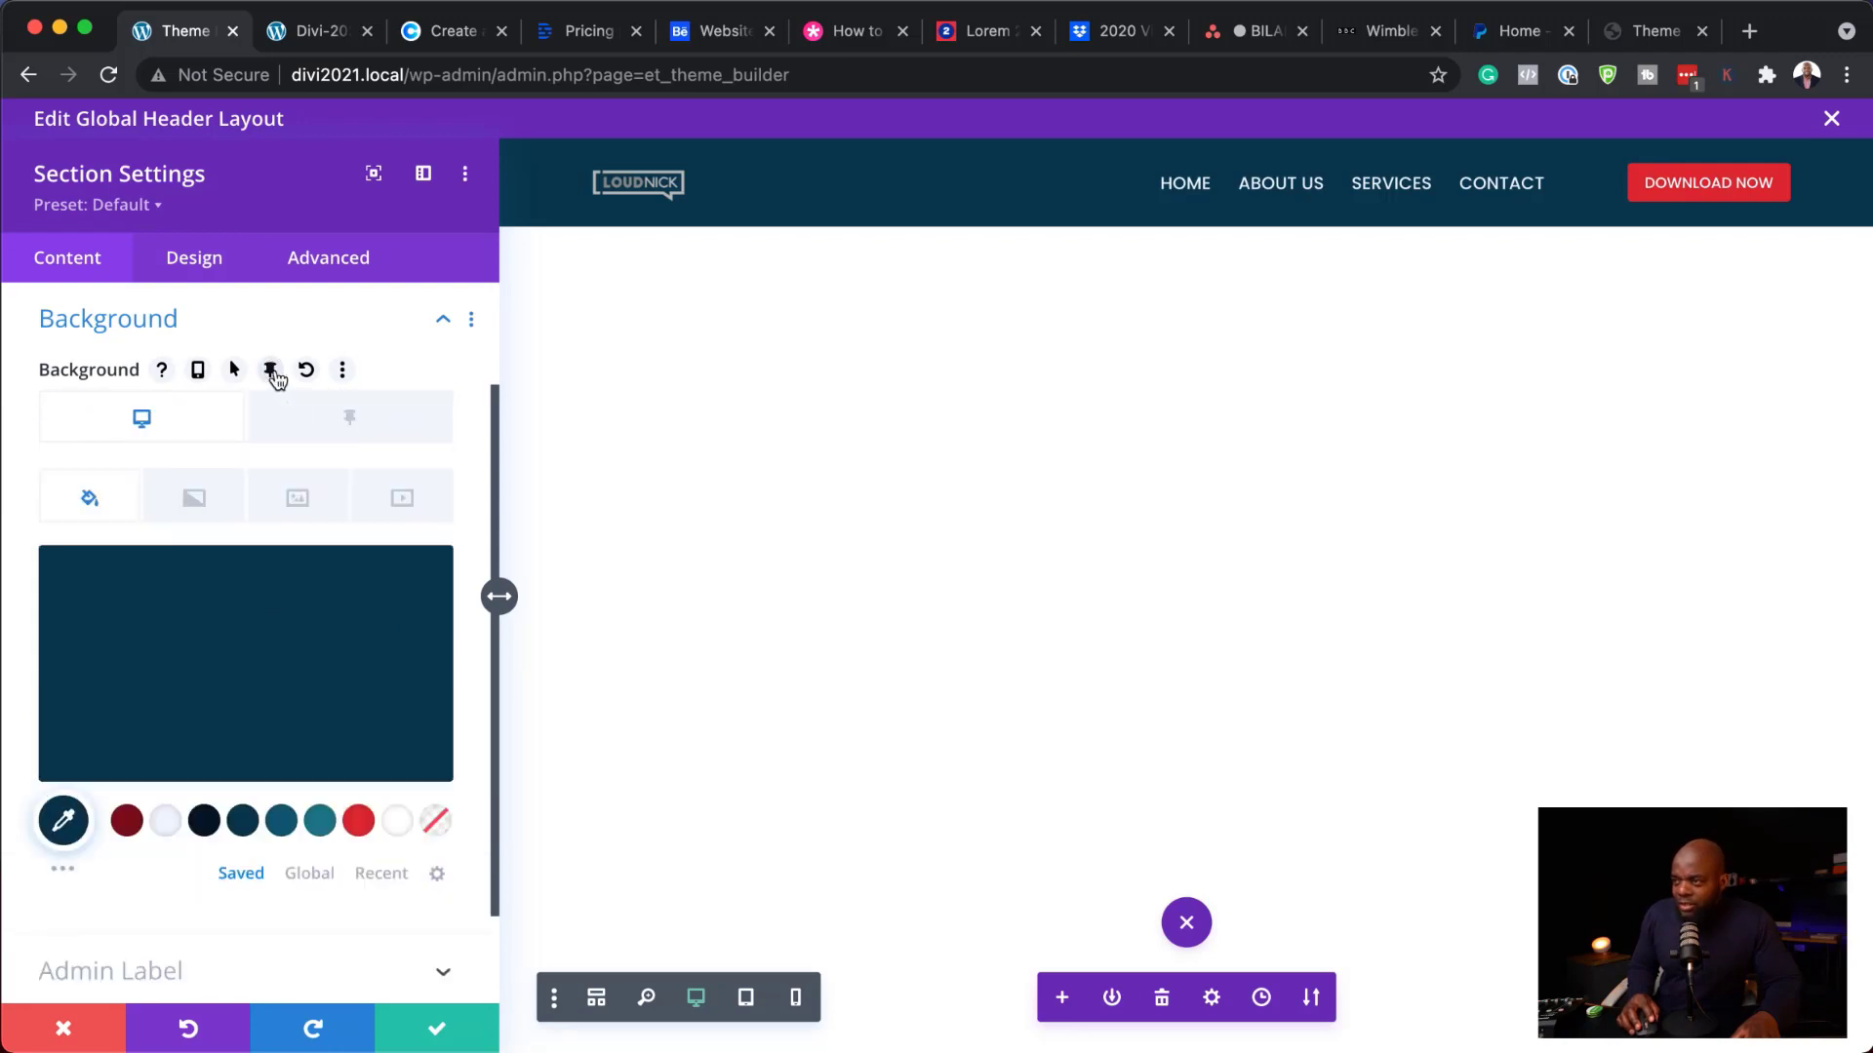
left_click(352, 421)
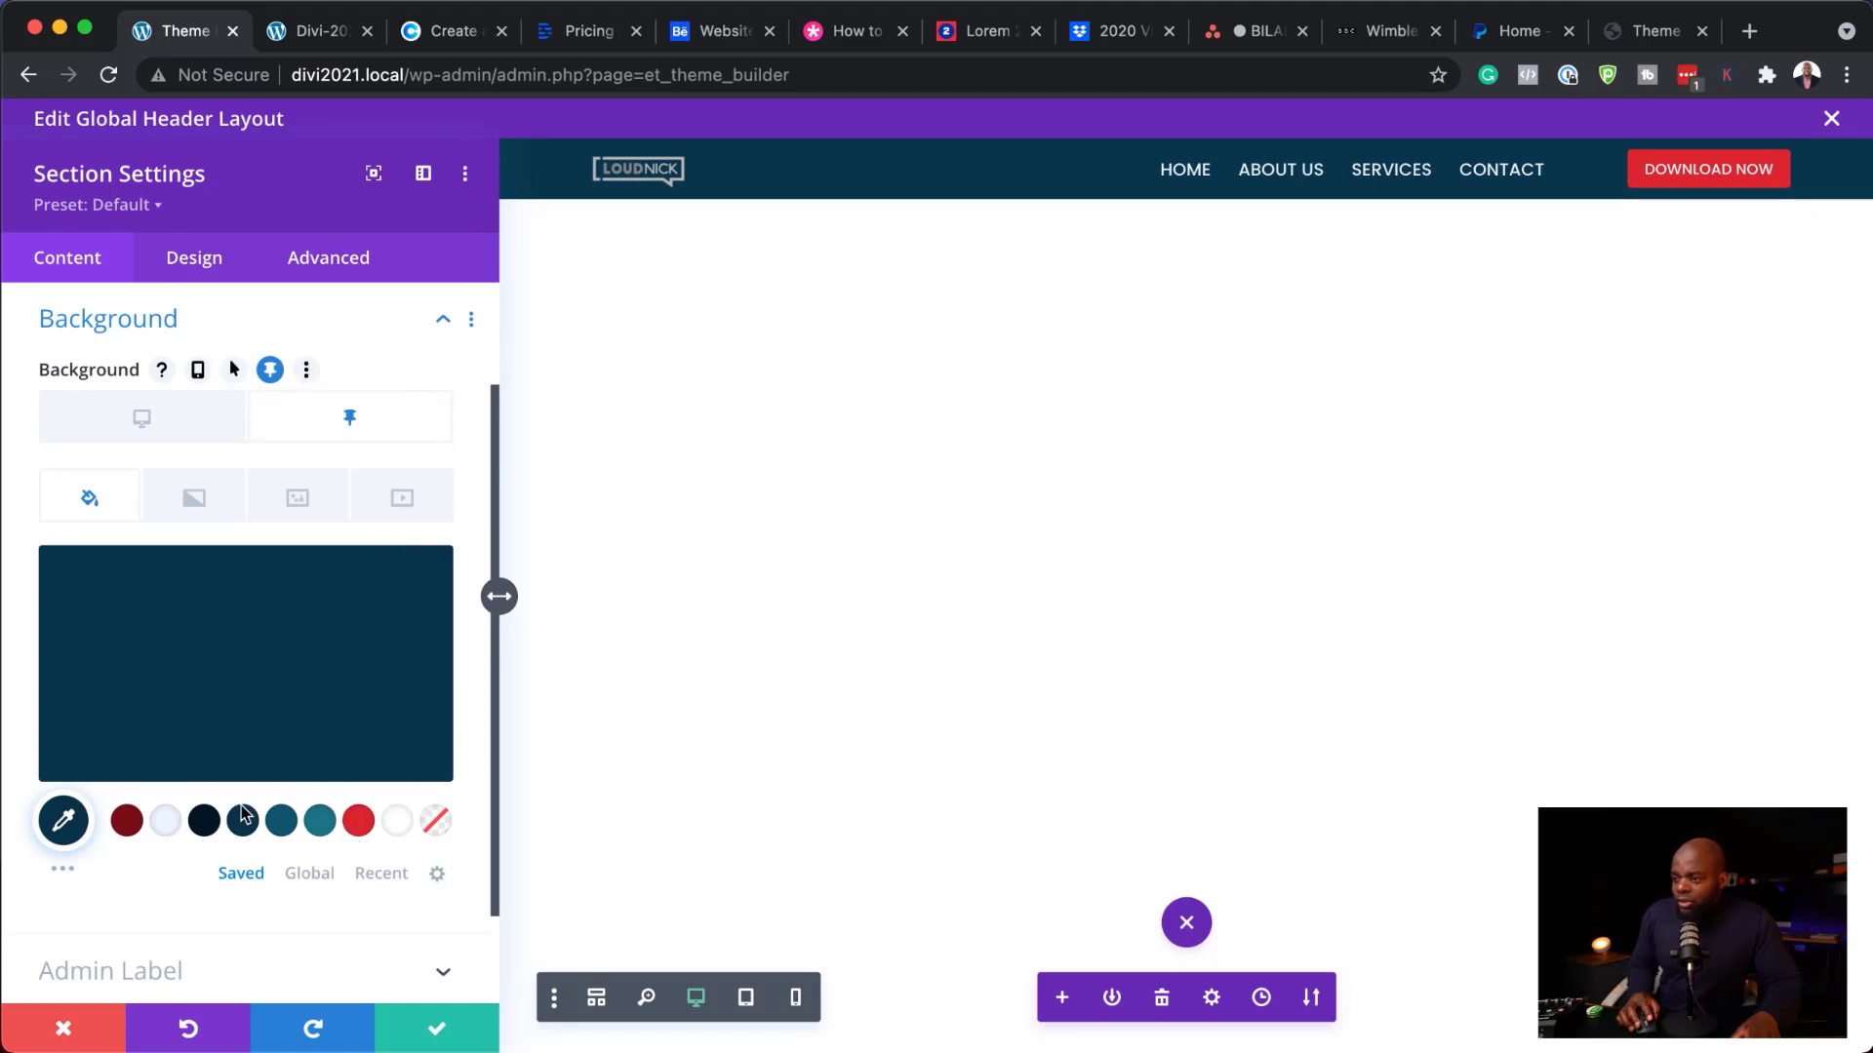
left_click(285, 824)
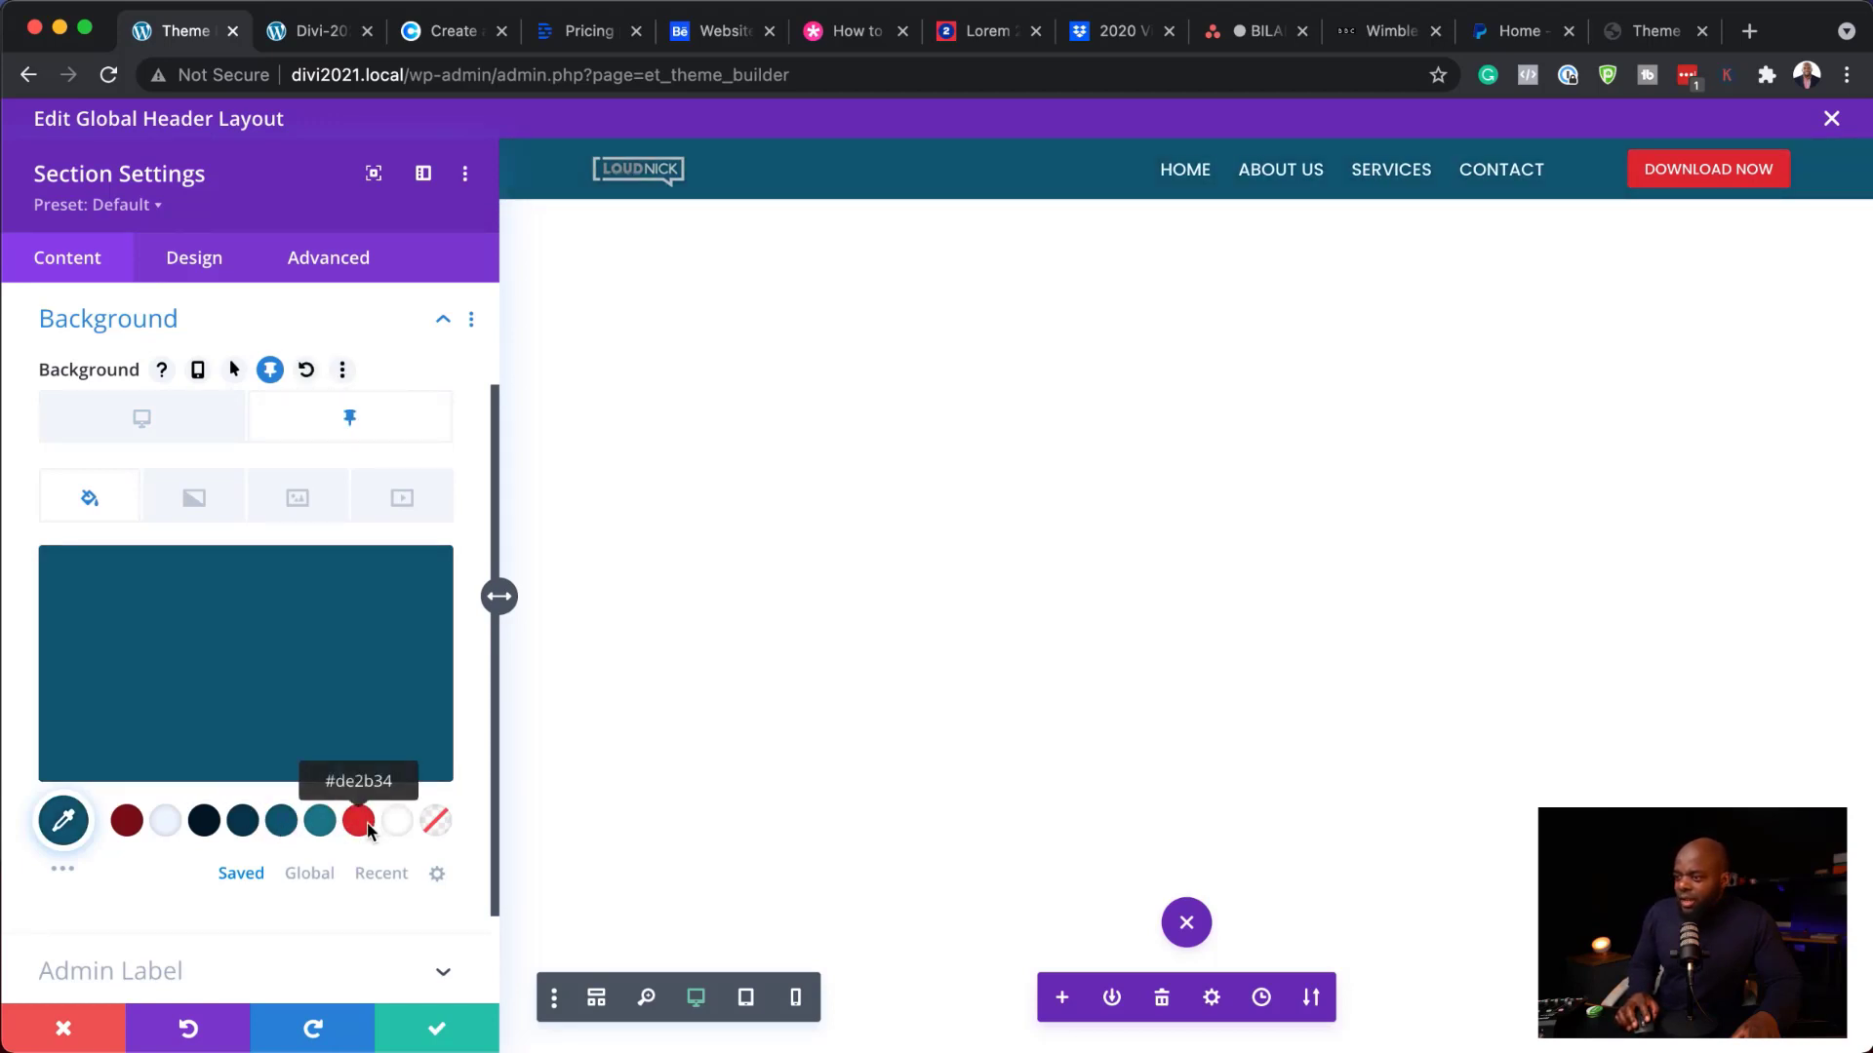
left_click(451, 1034)
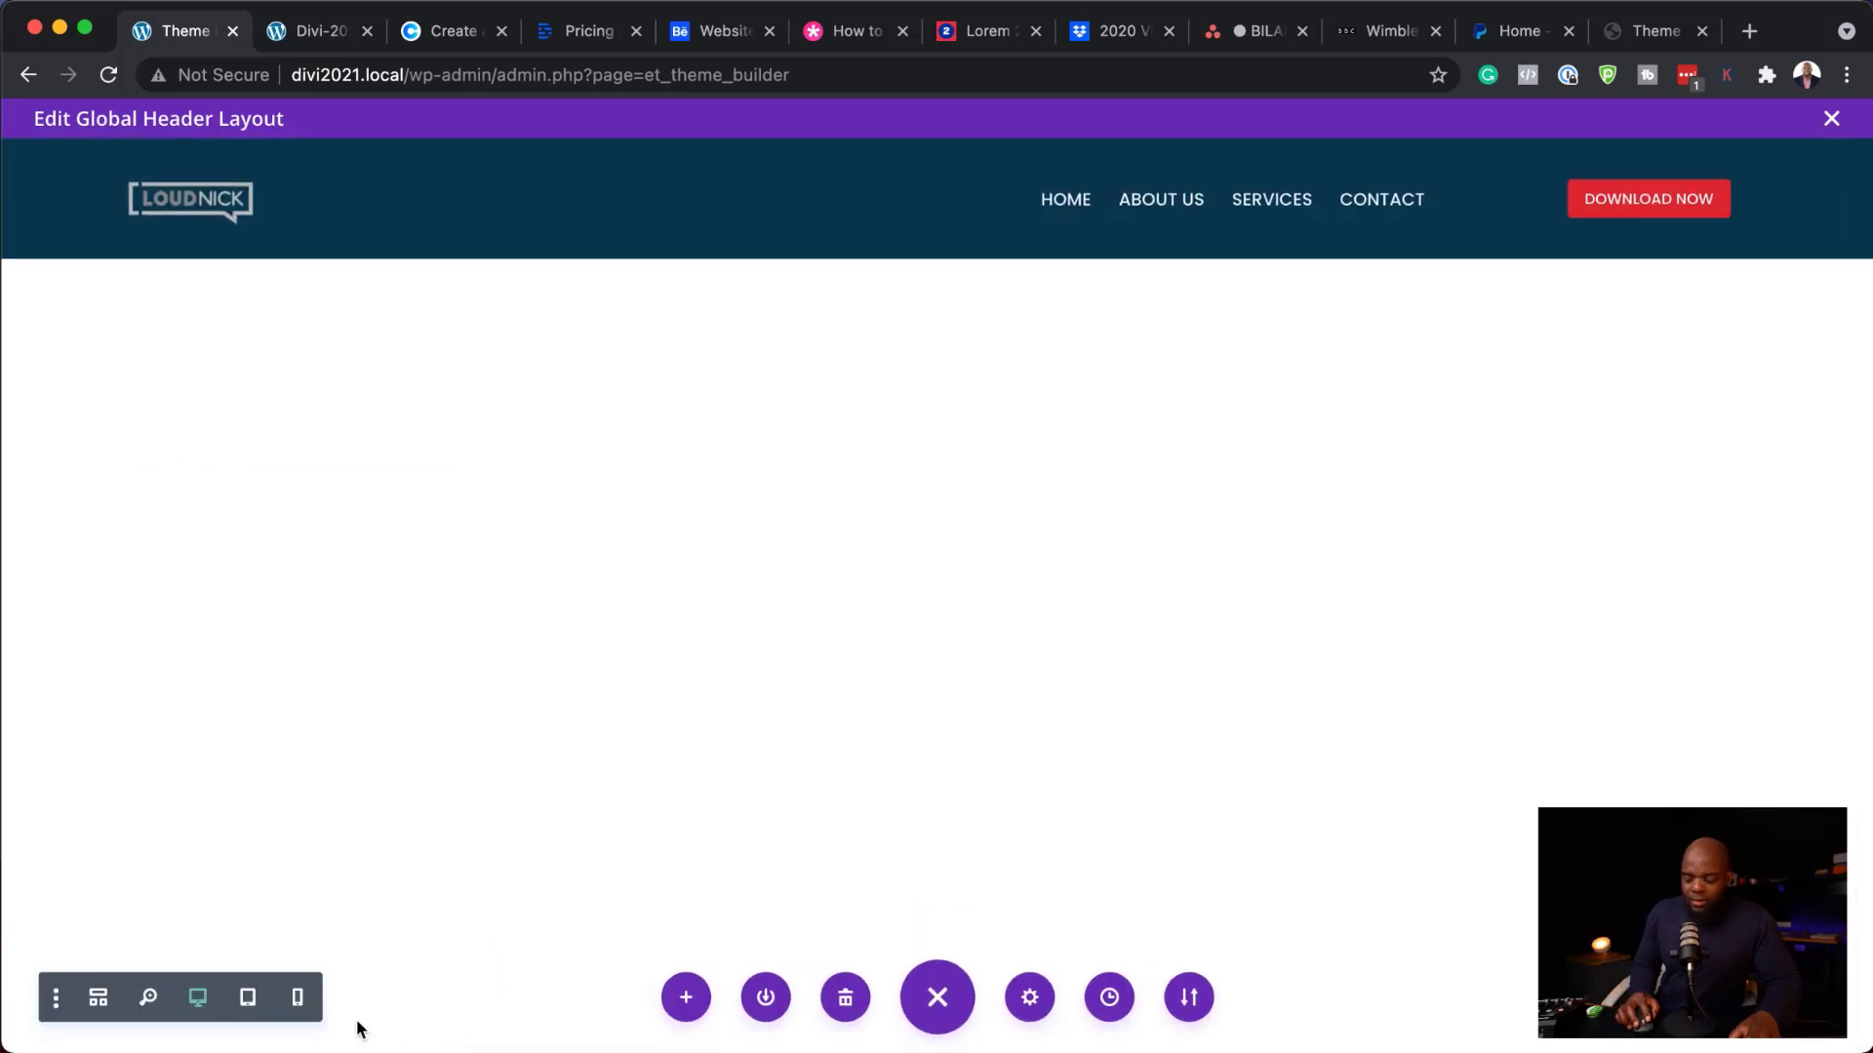
- Reload the live homepage and check how the header's height and background change on scroll
key("ctrl+Tab")
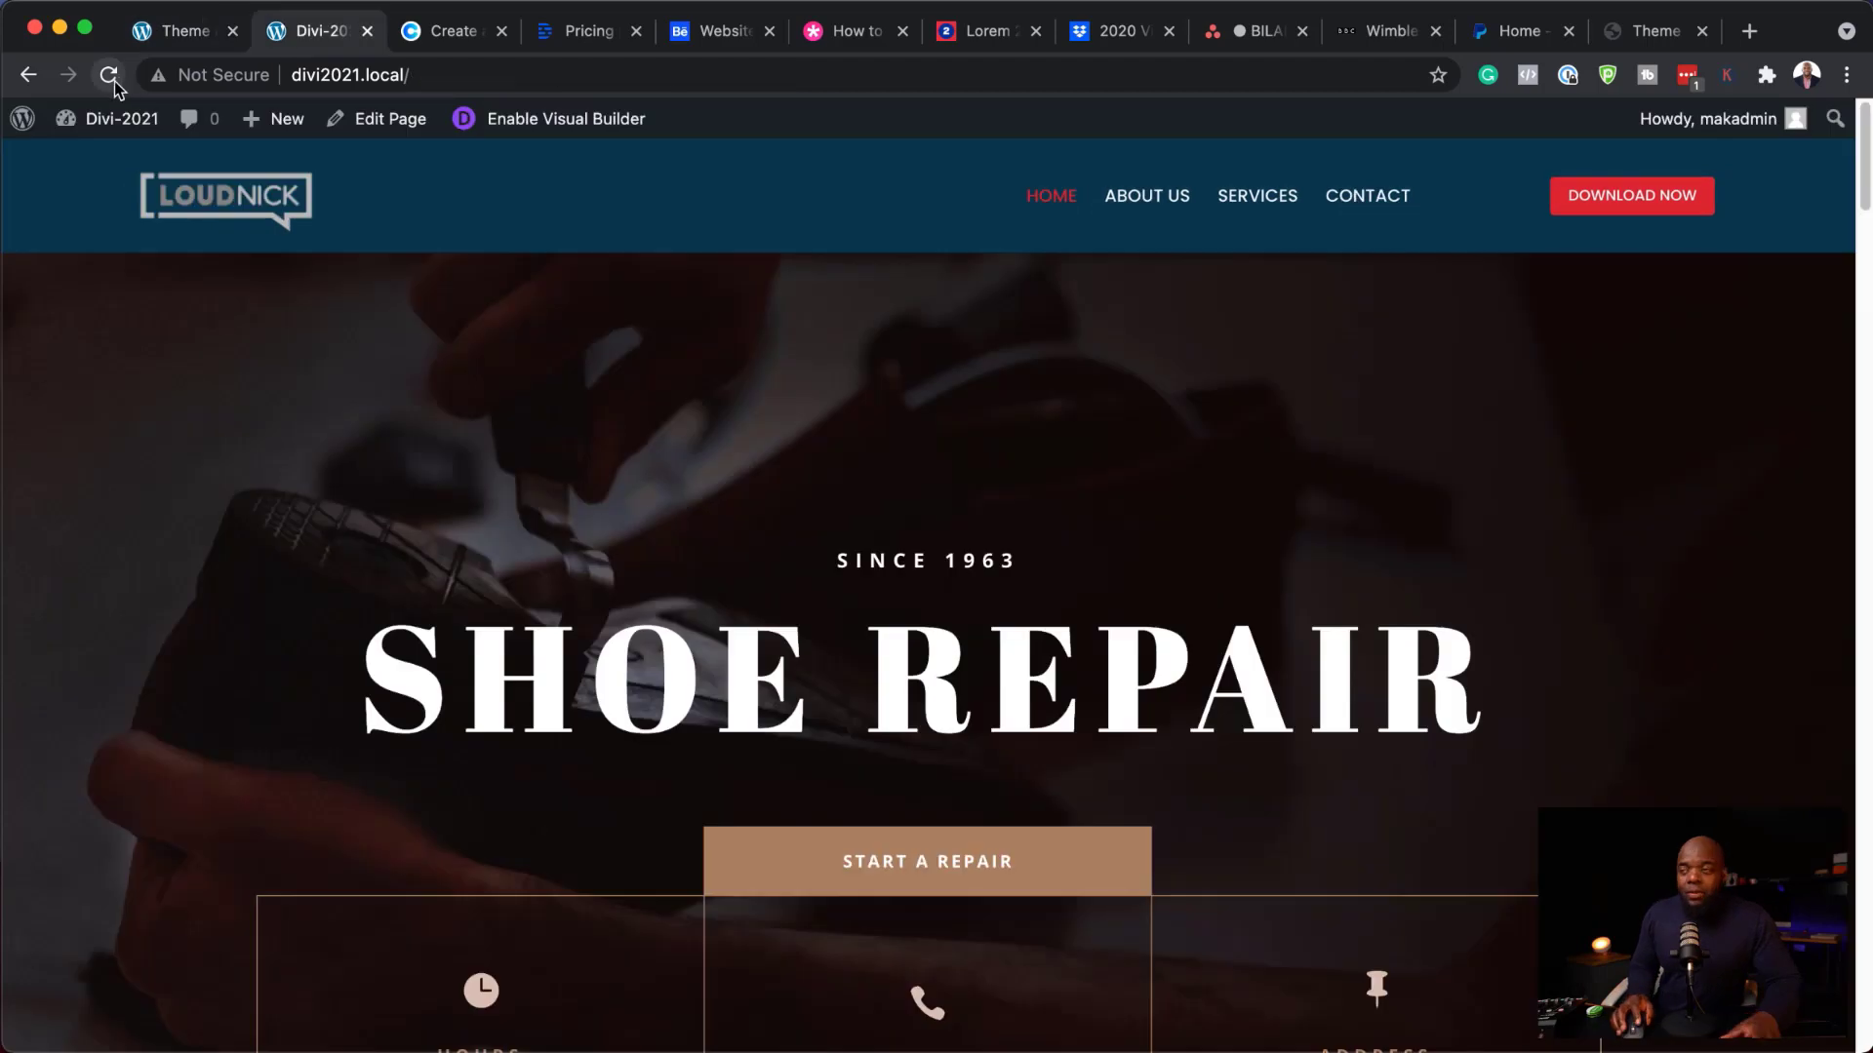
left_click(110, 75)
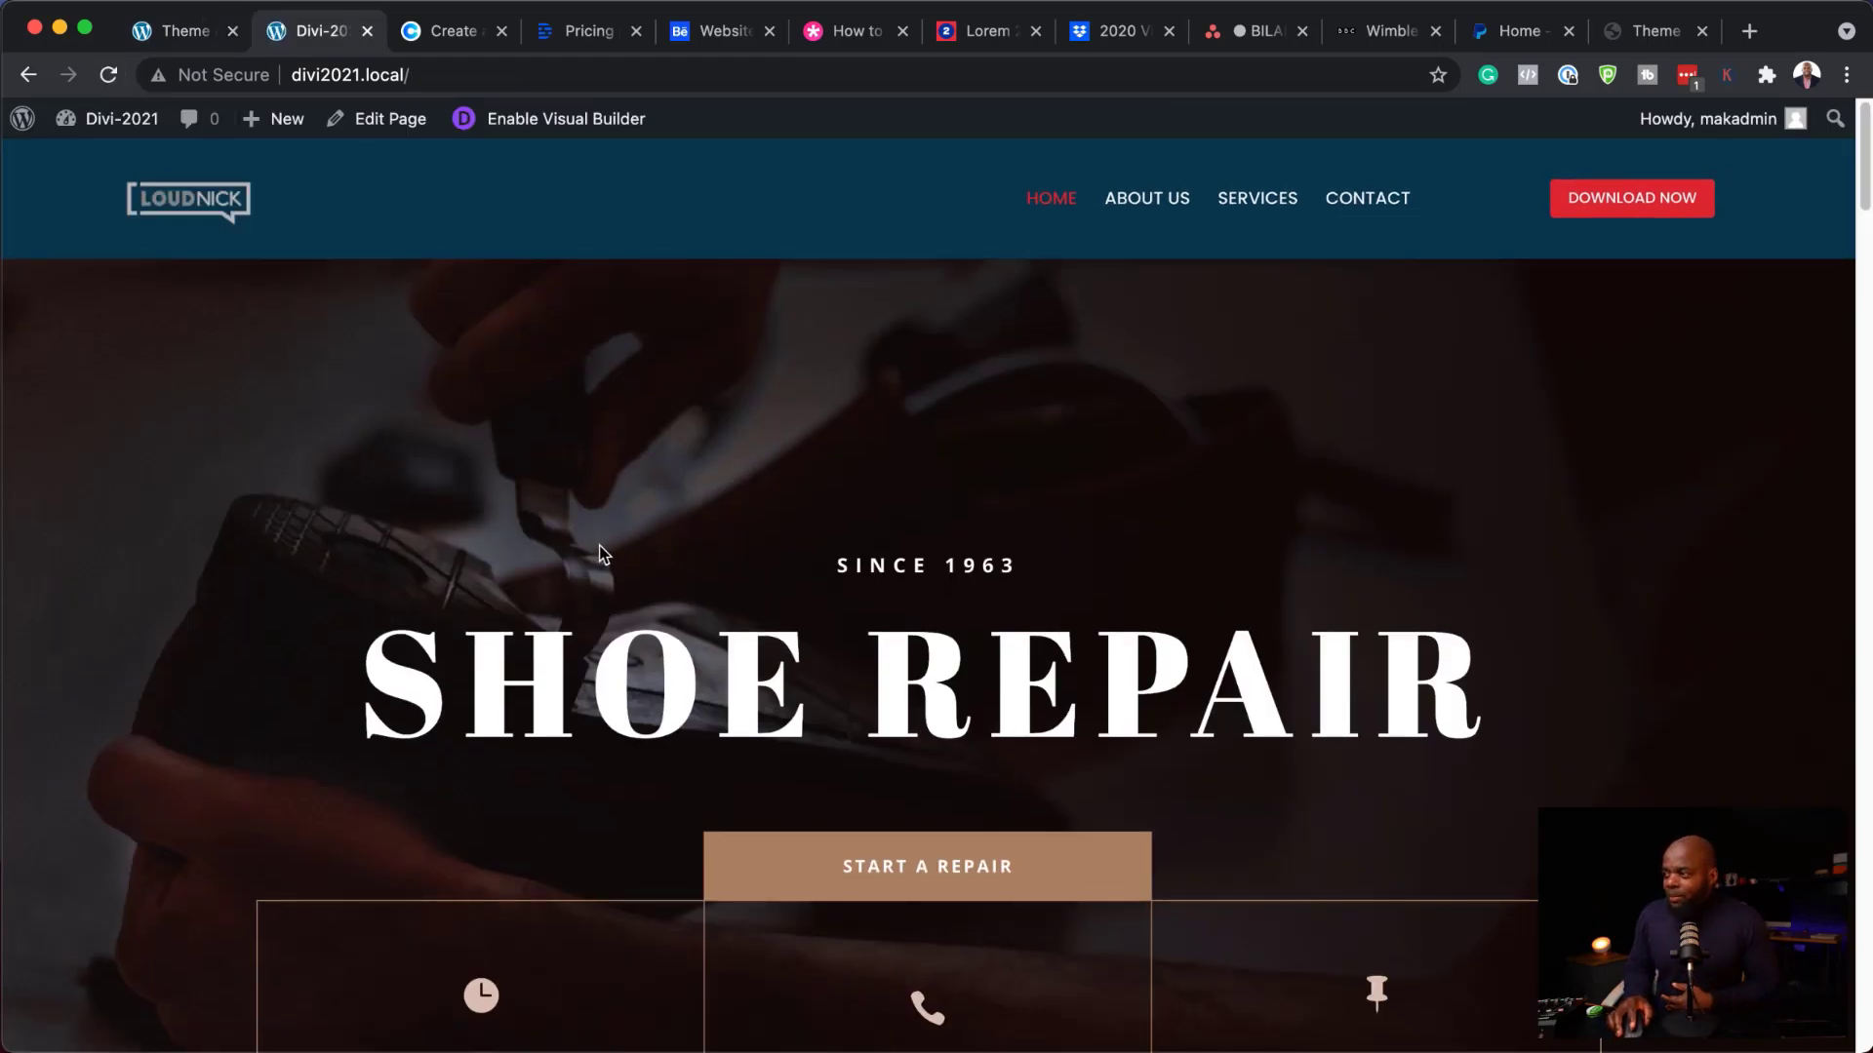
scroll(792, 608, "down", 5)
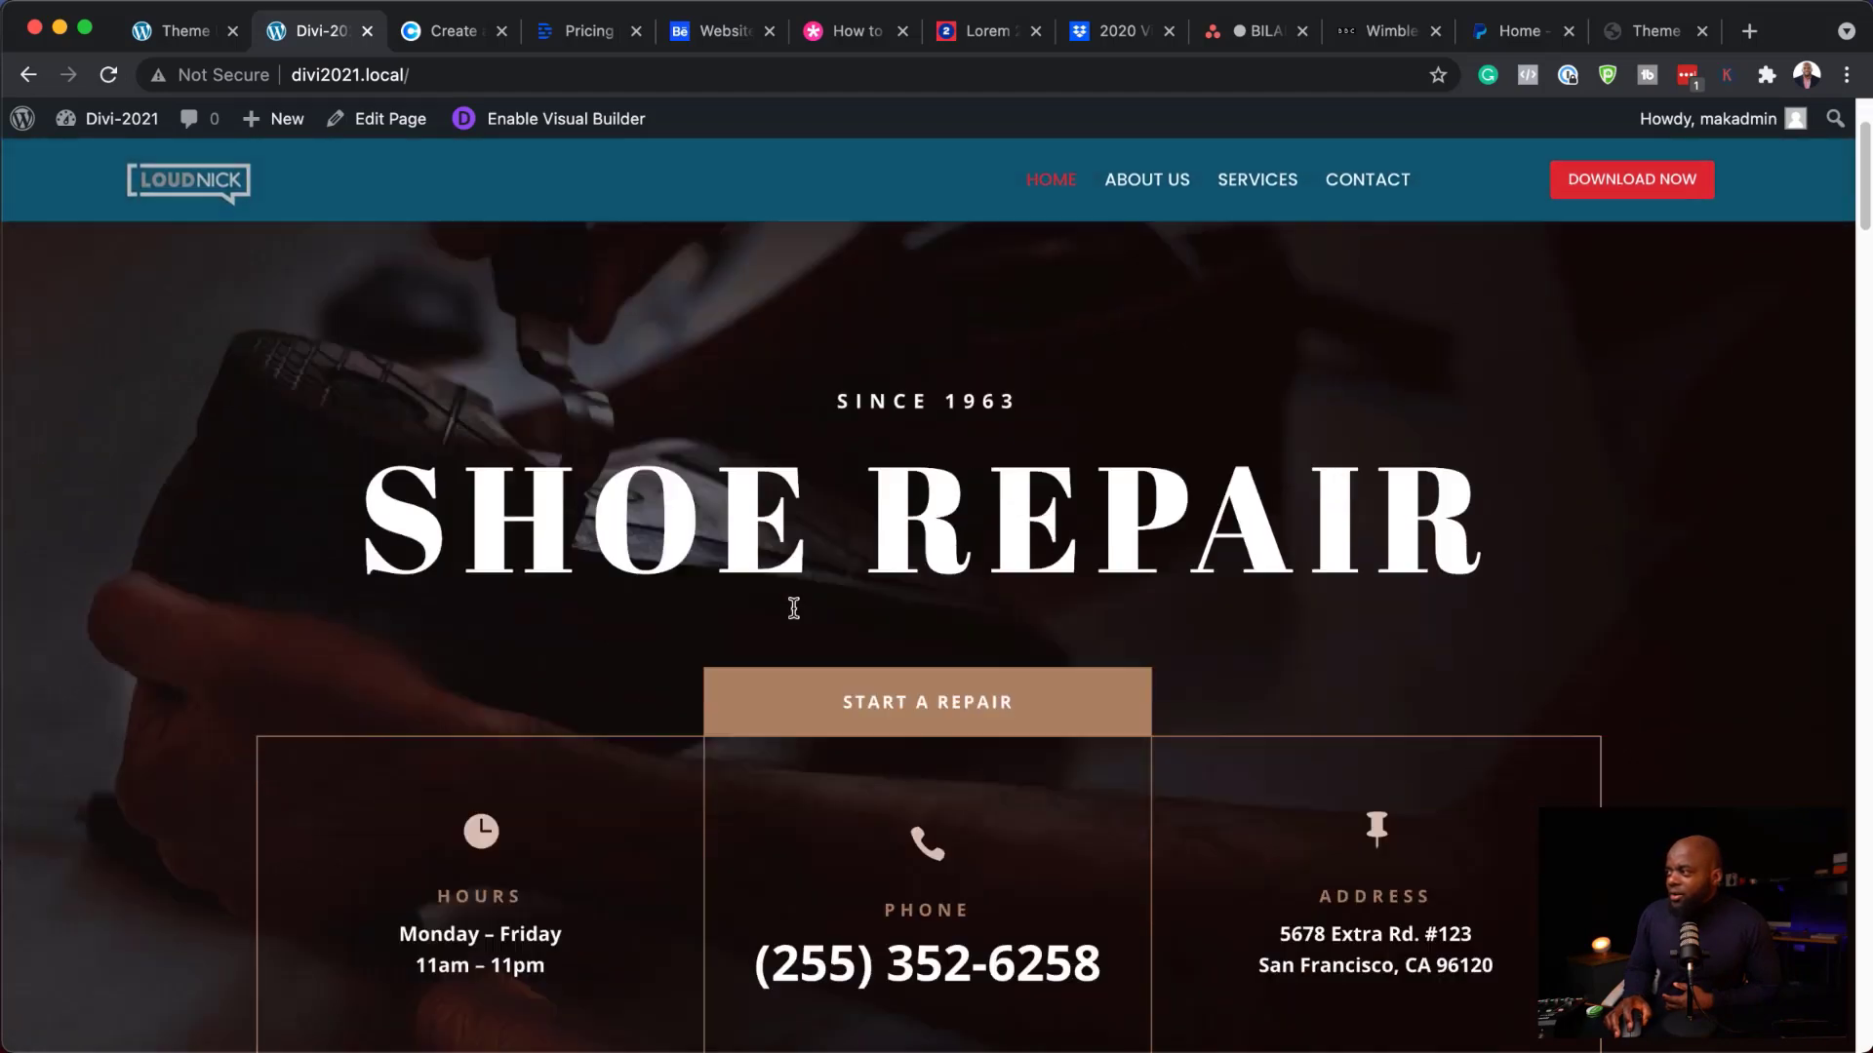
scroll(794, 615, "up", 5)
scroll(795, 614, "down", 5)
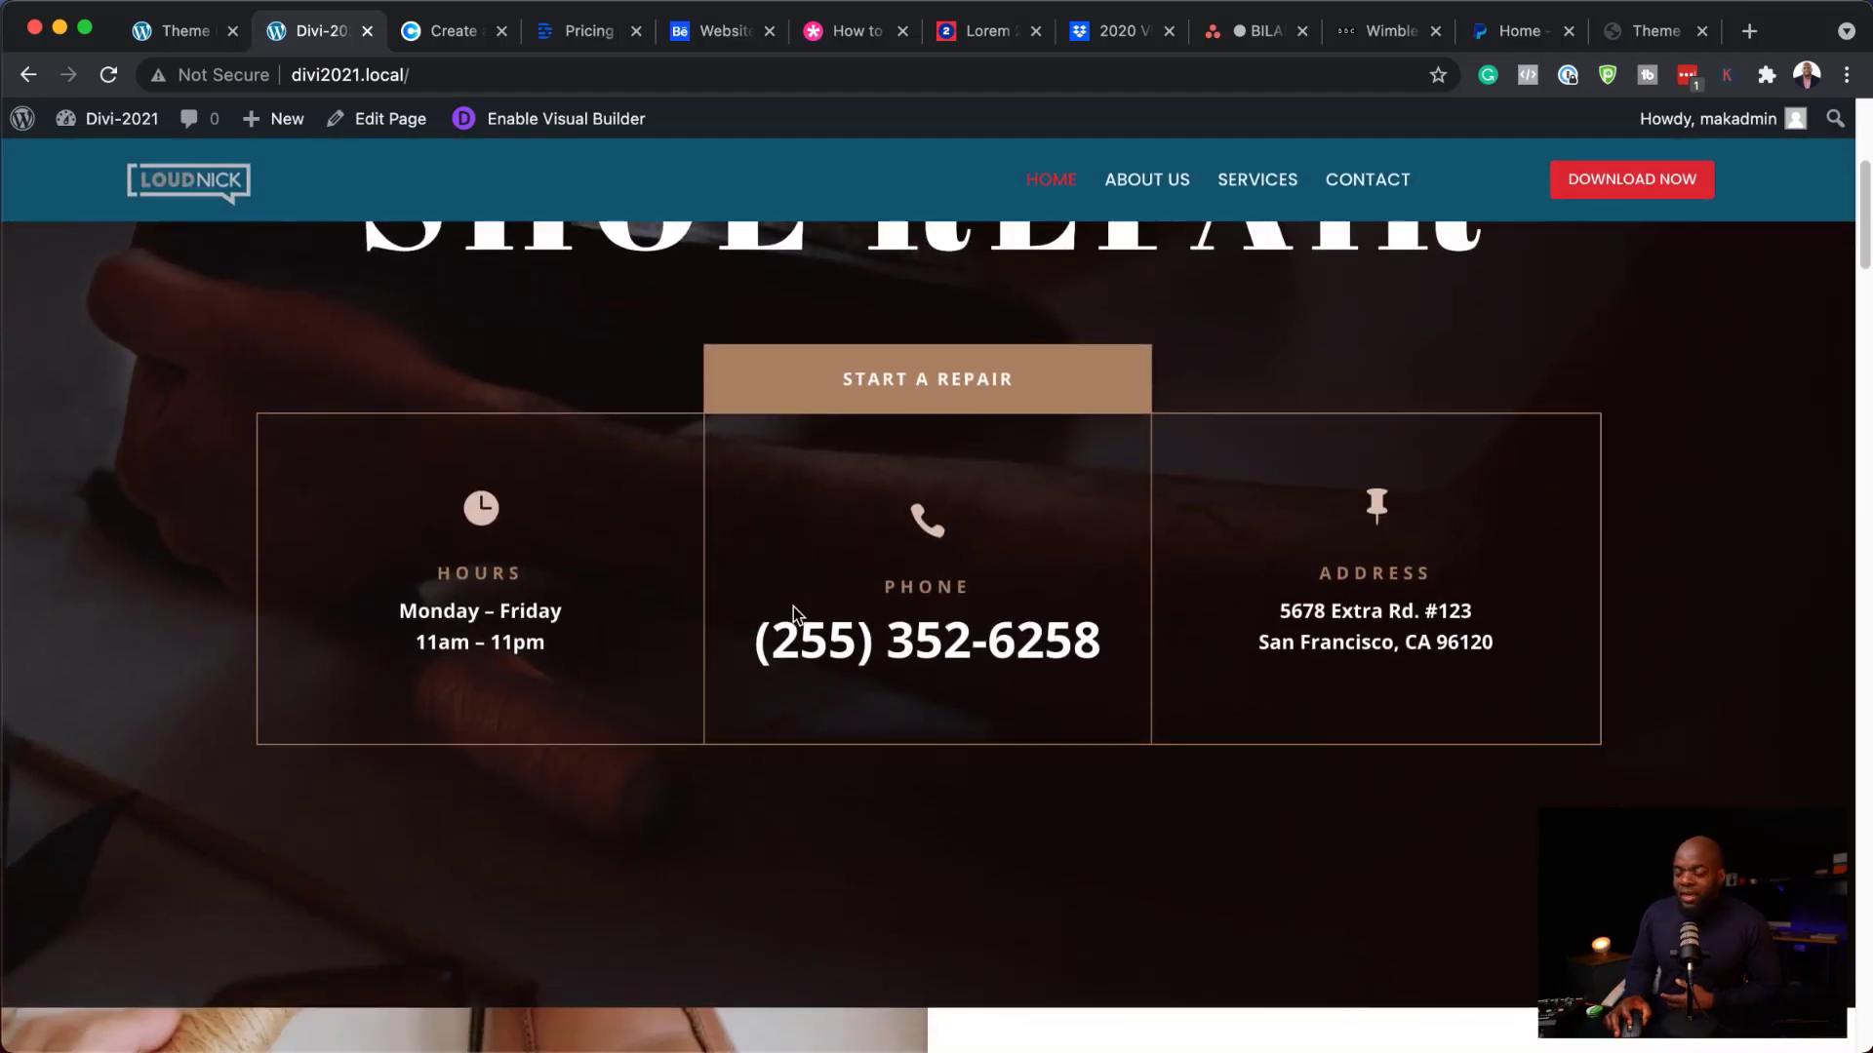
scroll(795, 614, "up", 5)
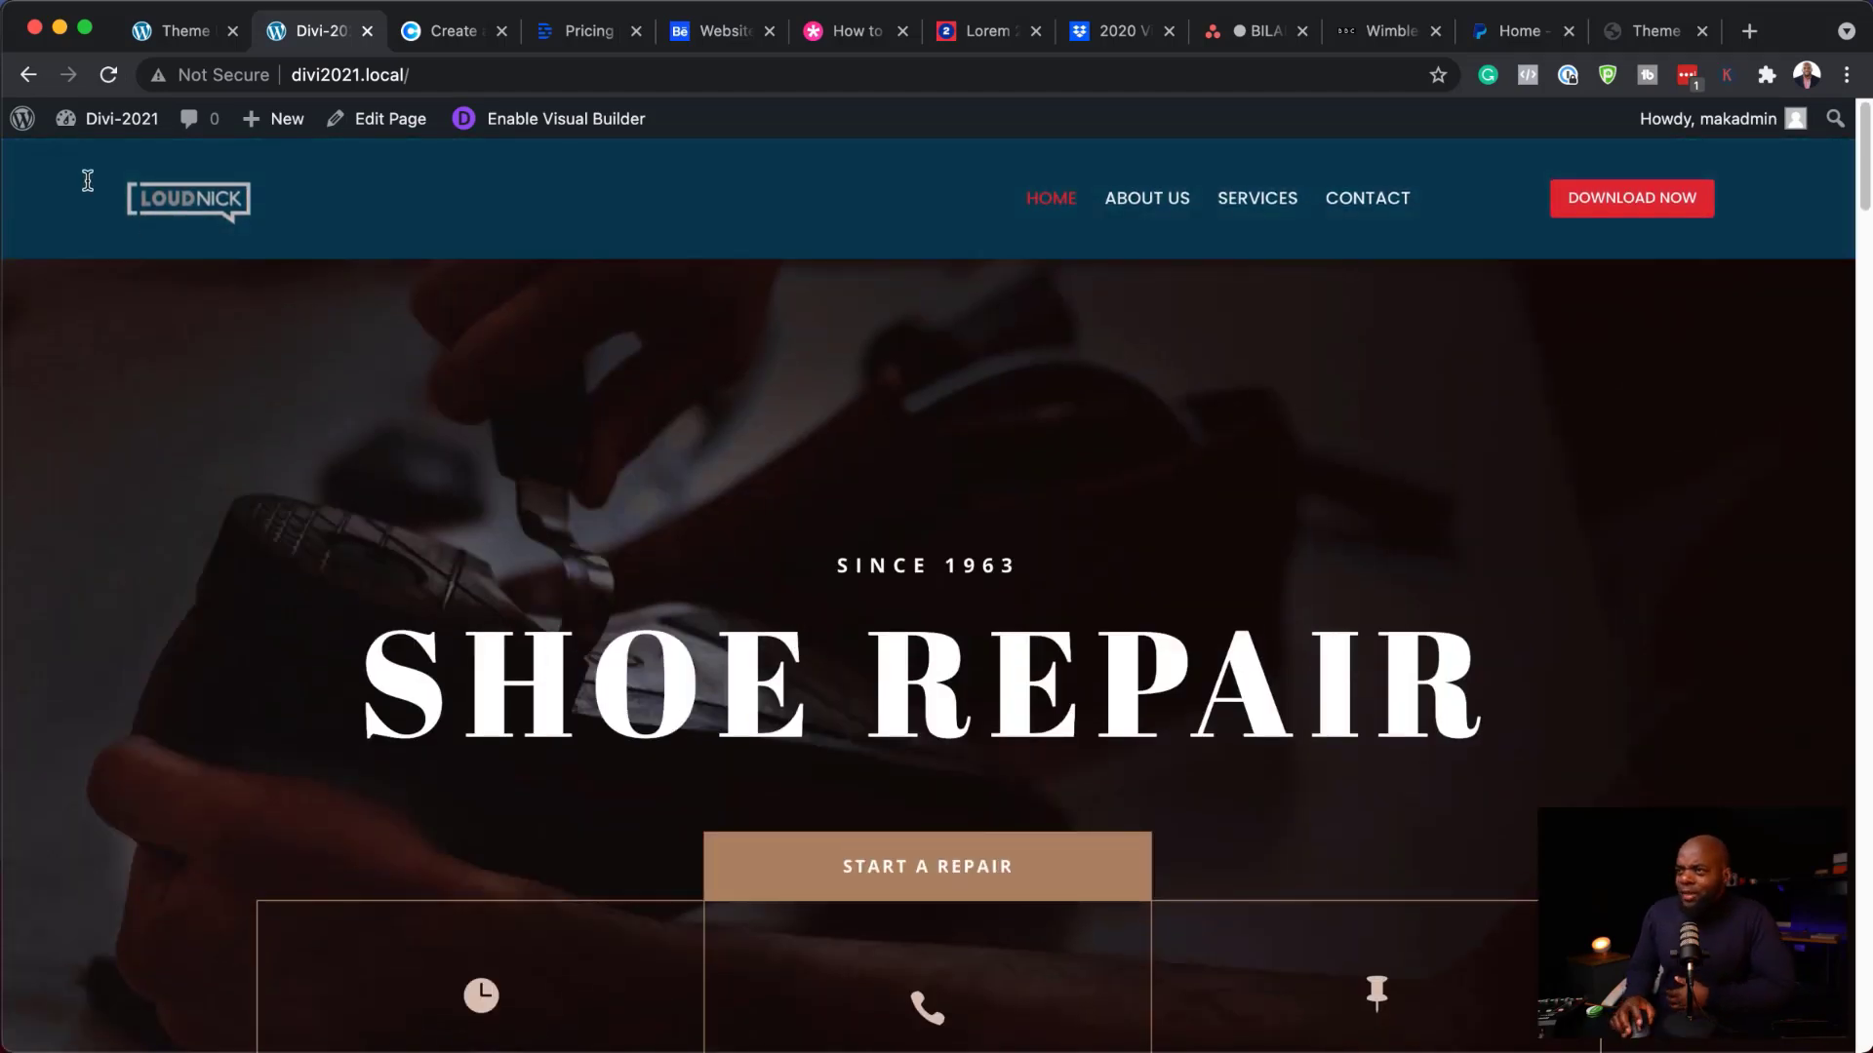
- Back in the global header layout, set the section's desktop background to the saved near-black navy color and save the section settings
left_click(184, 35)
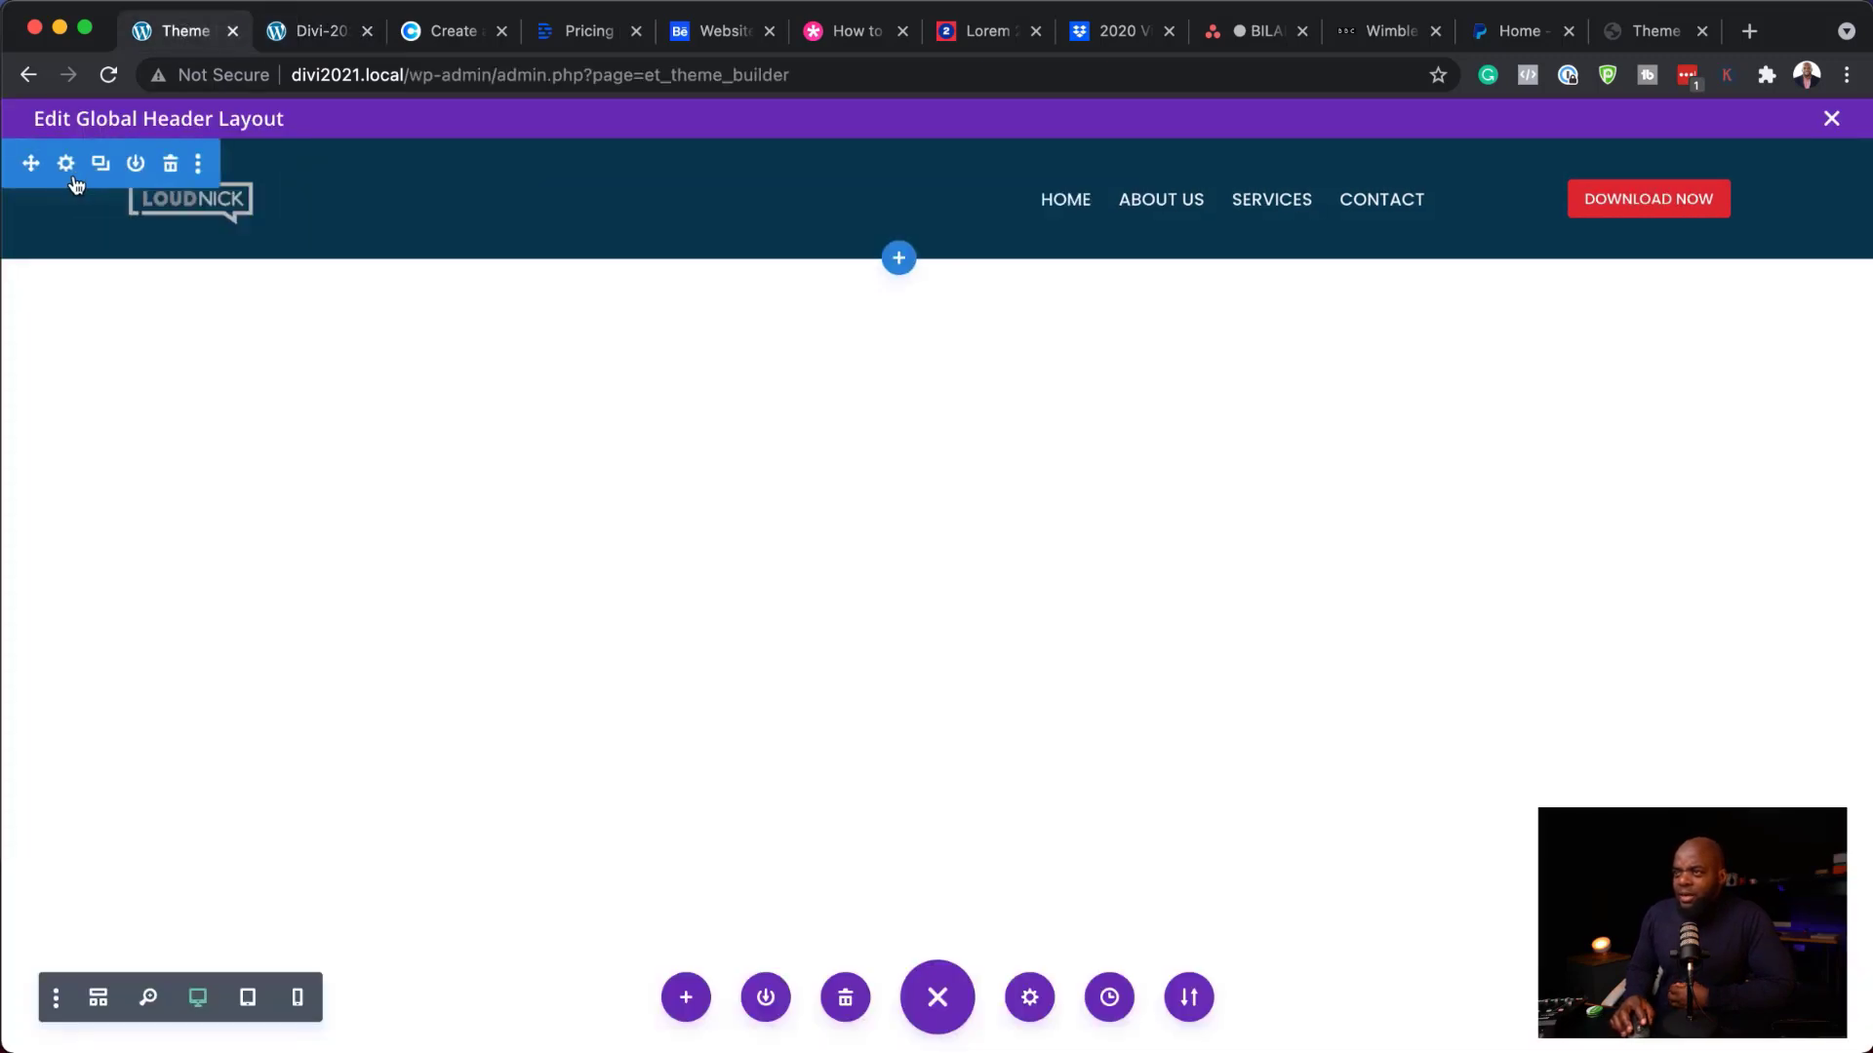
left_click(66, 165)
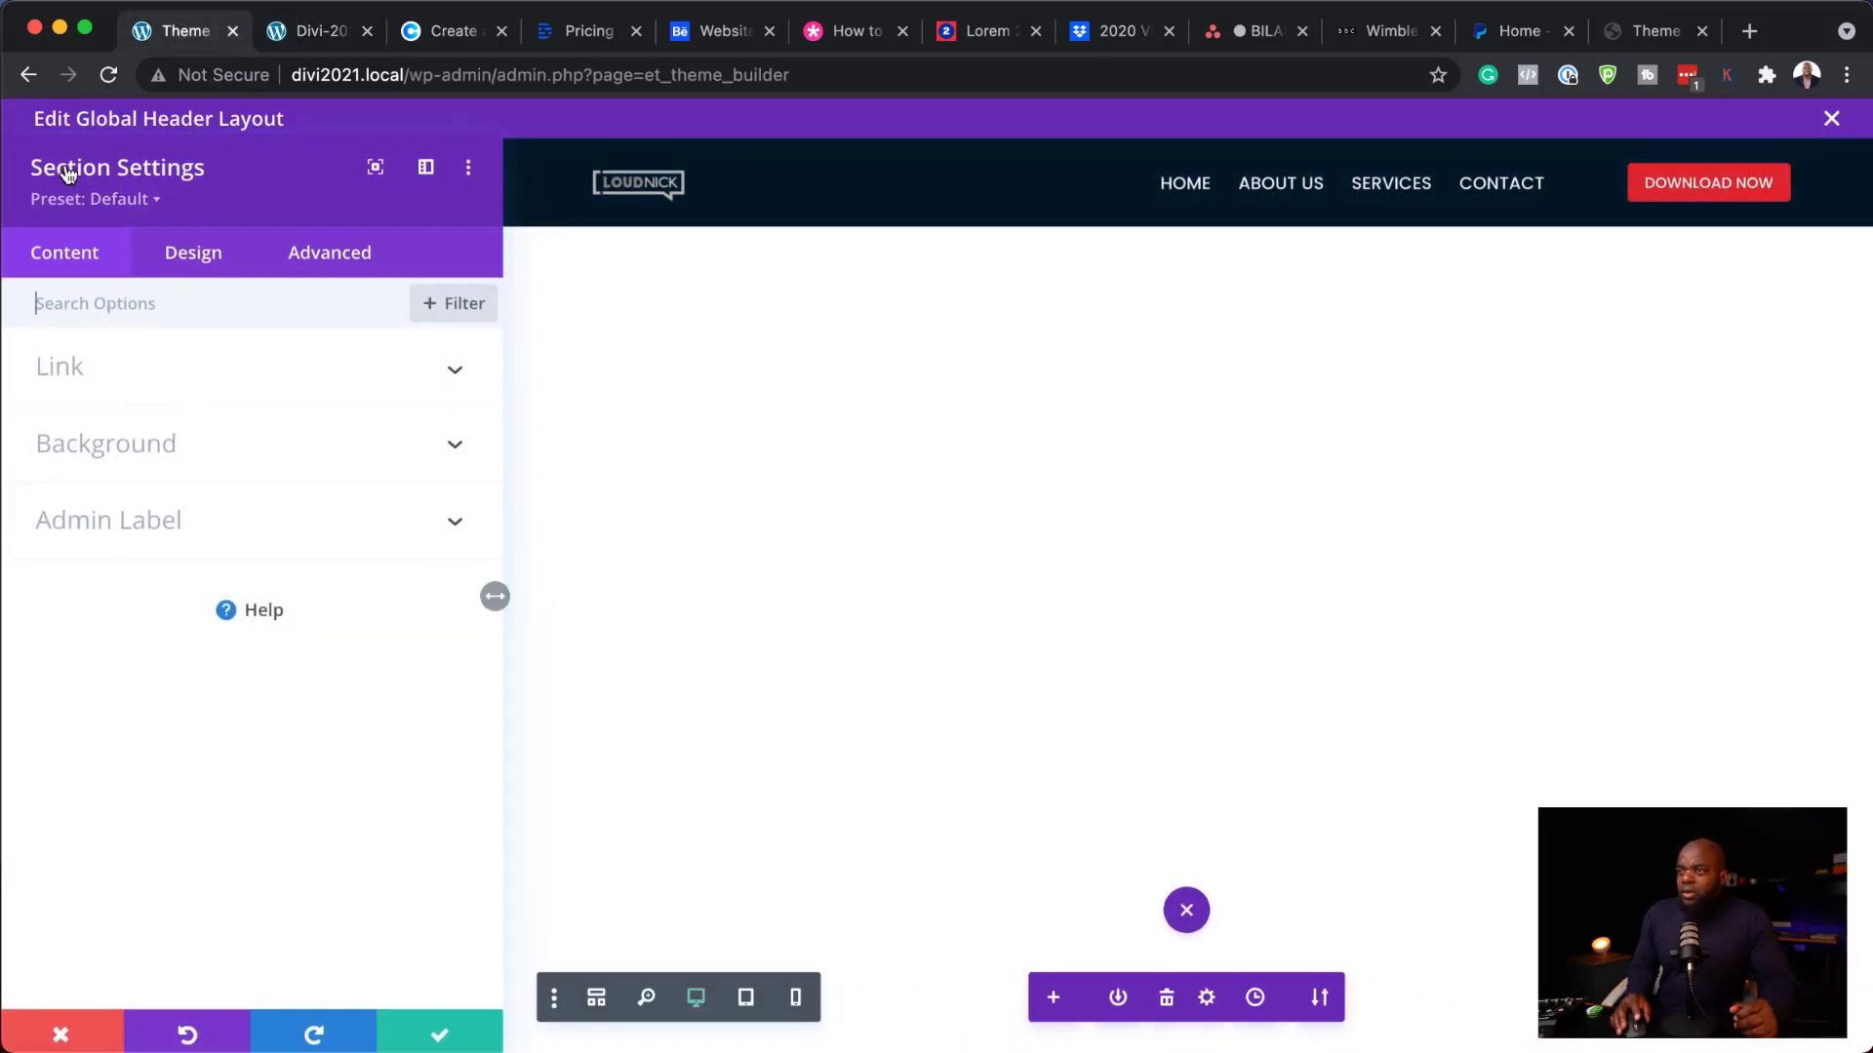
left_click(230, 448)
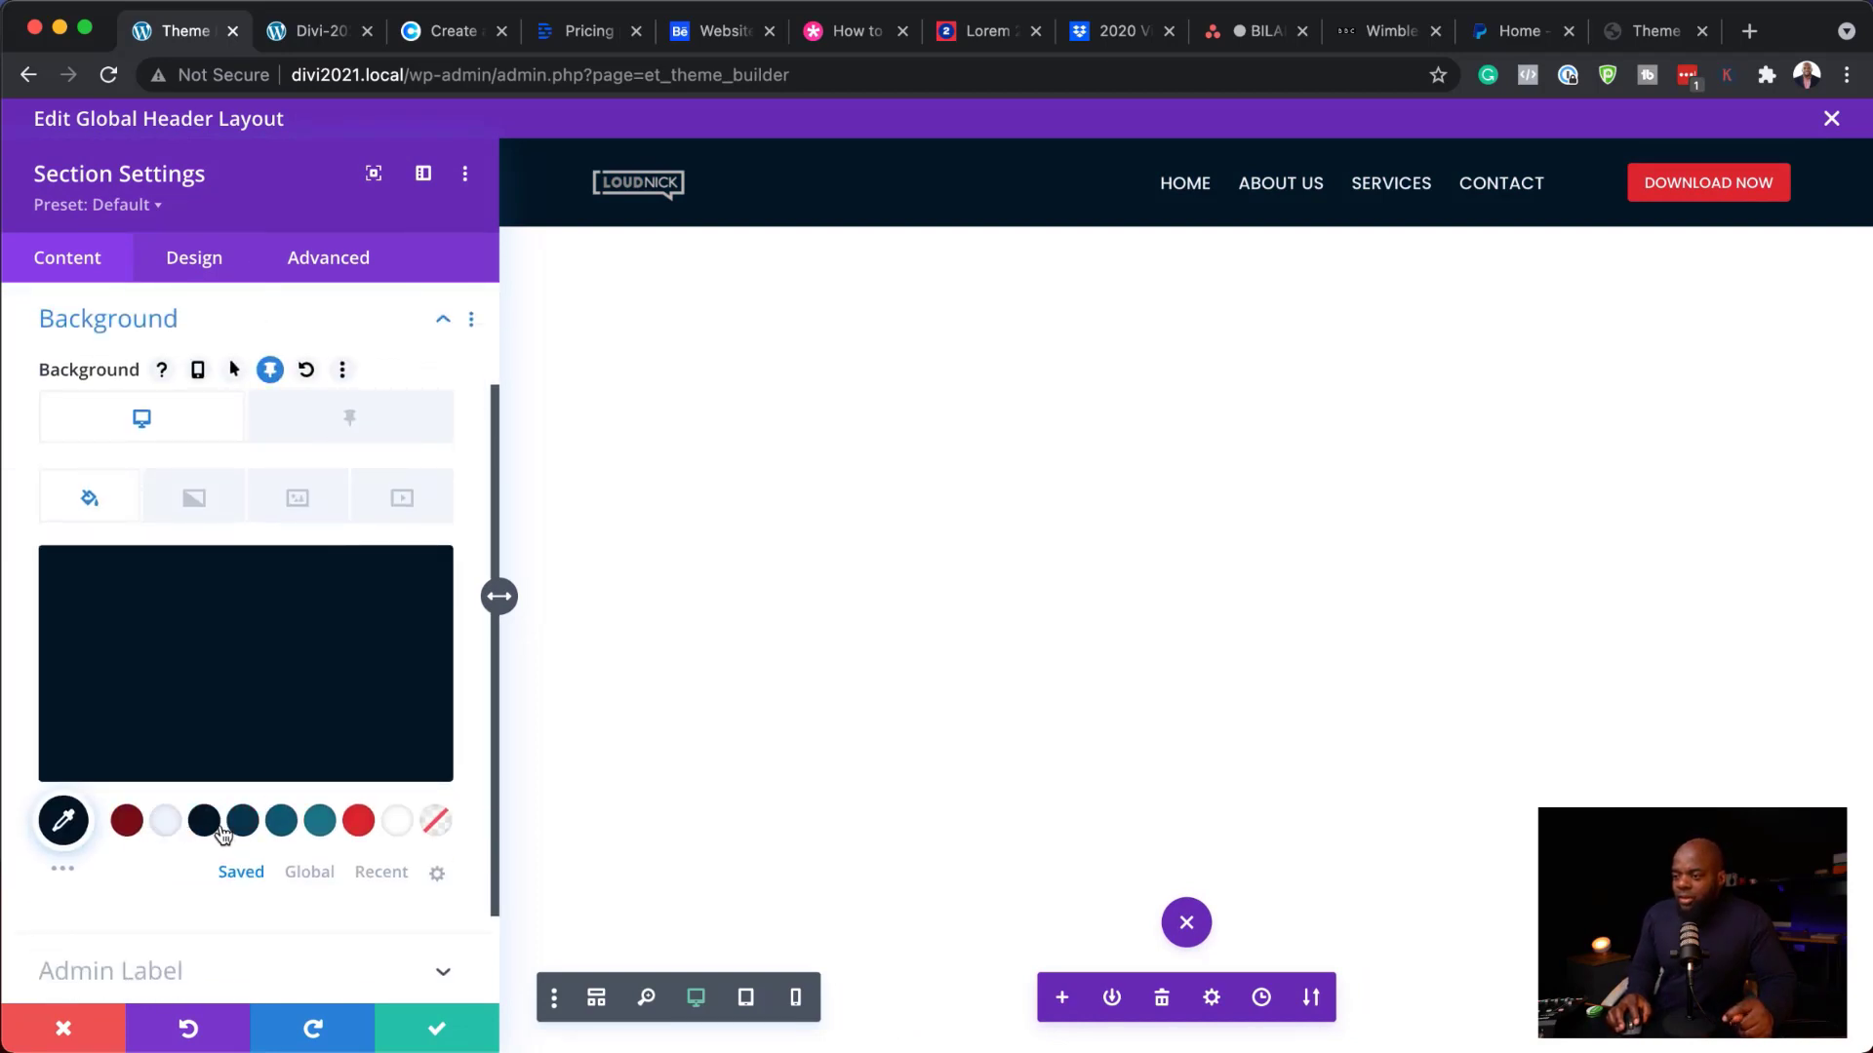
left_click(430, 1028)
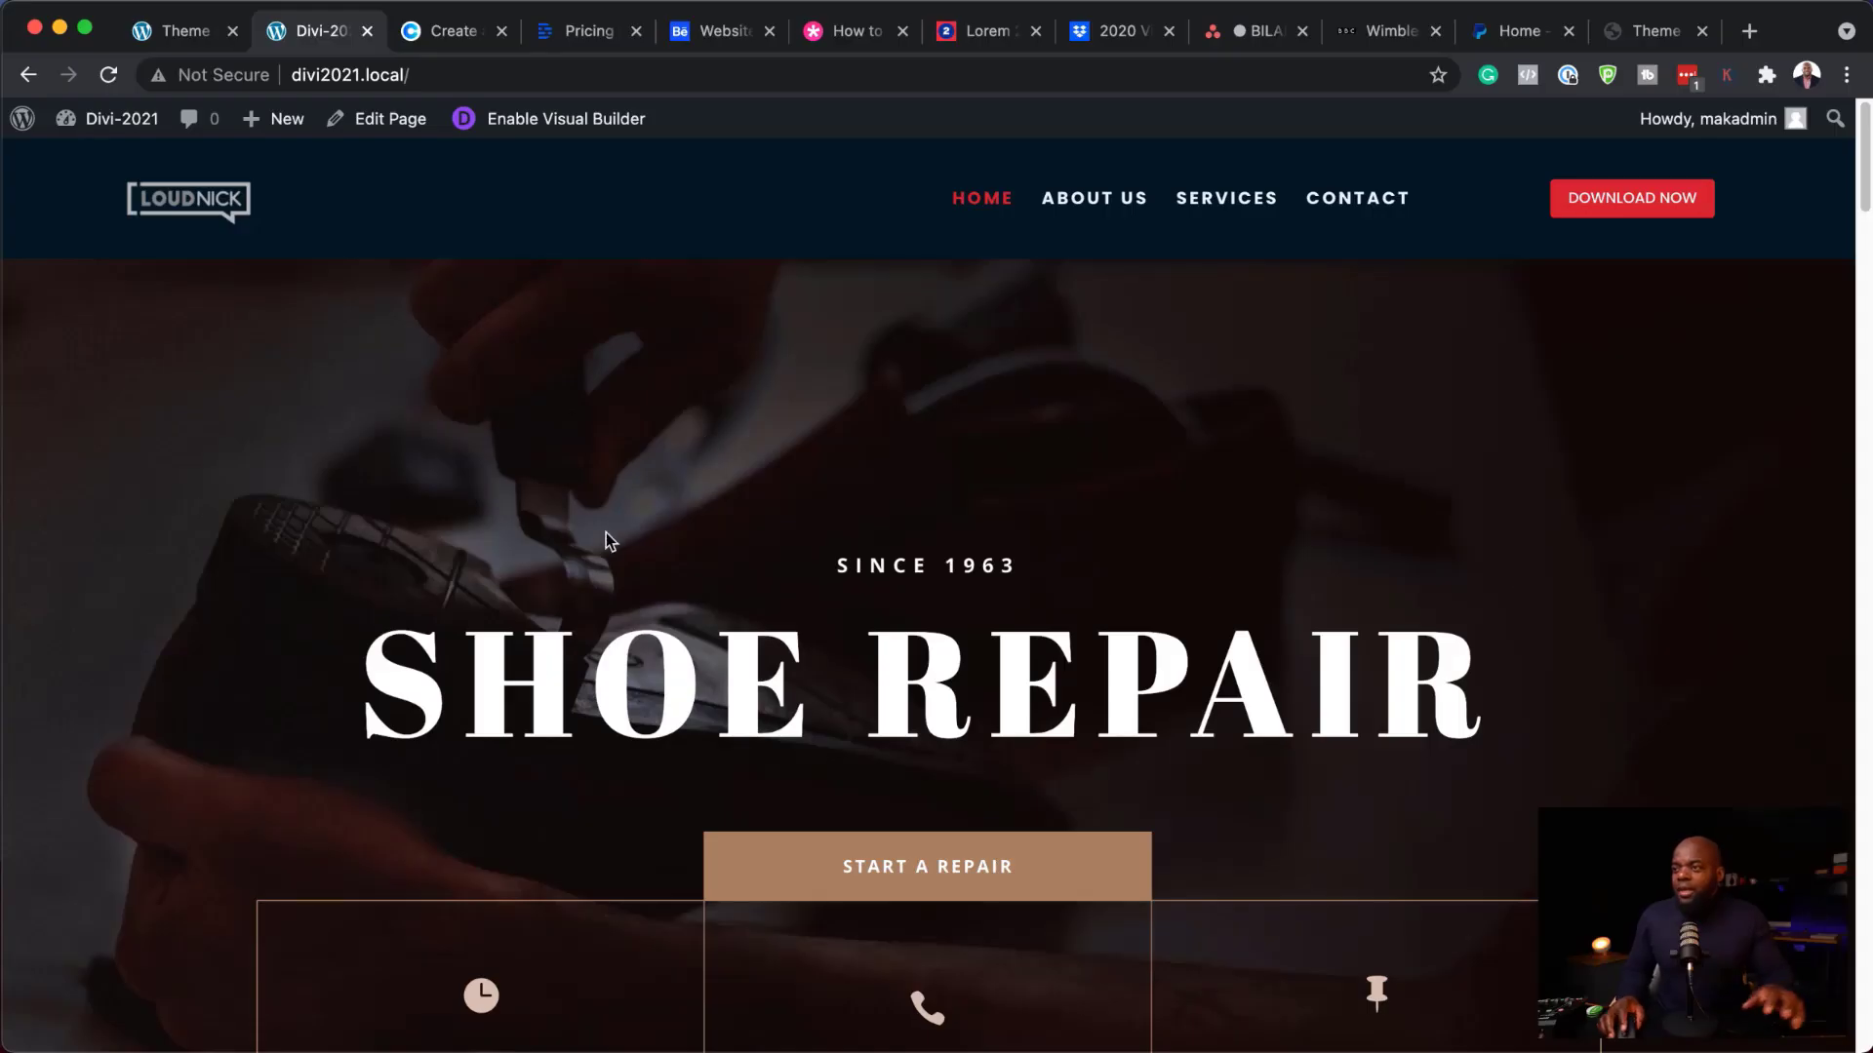
- Examine the live homepage header's menu text, shrinking height and color change between its normal and sticky states
scroll(548, 488, "down", 10)
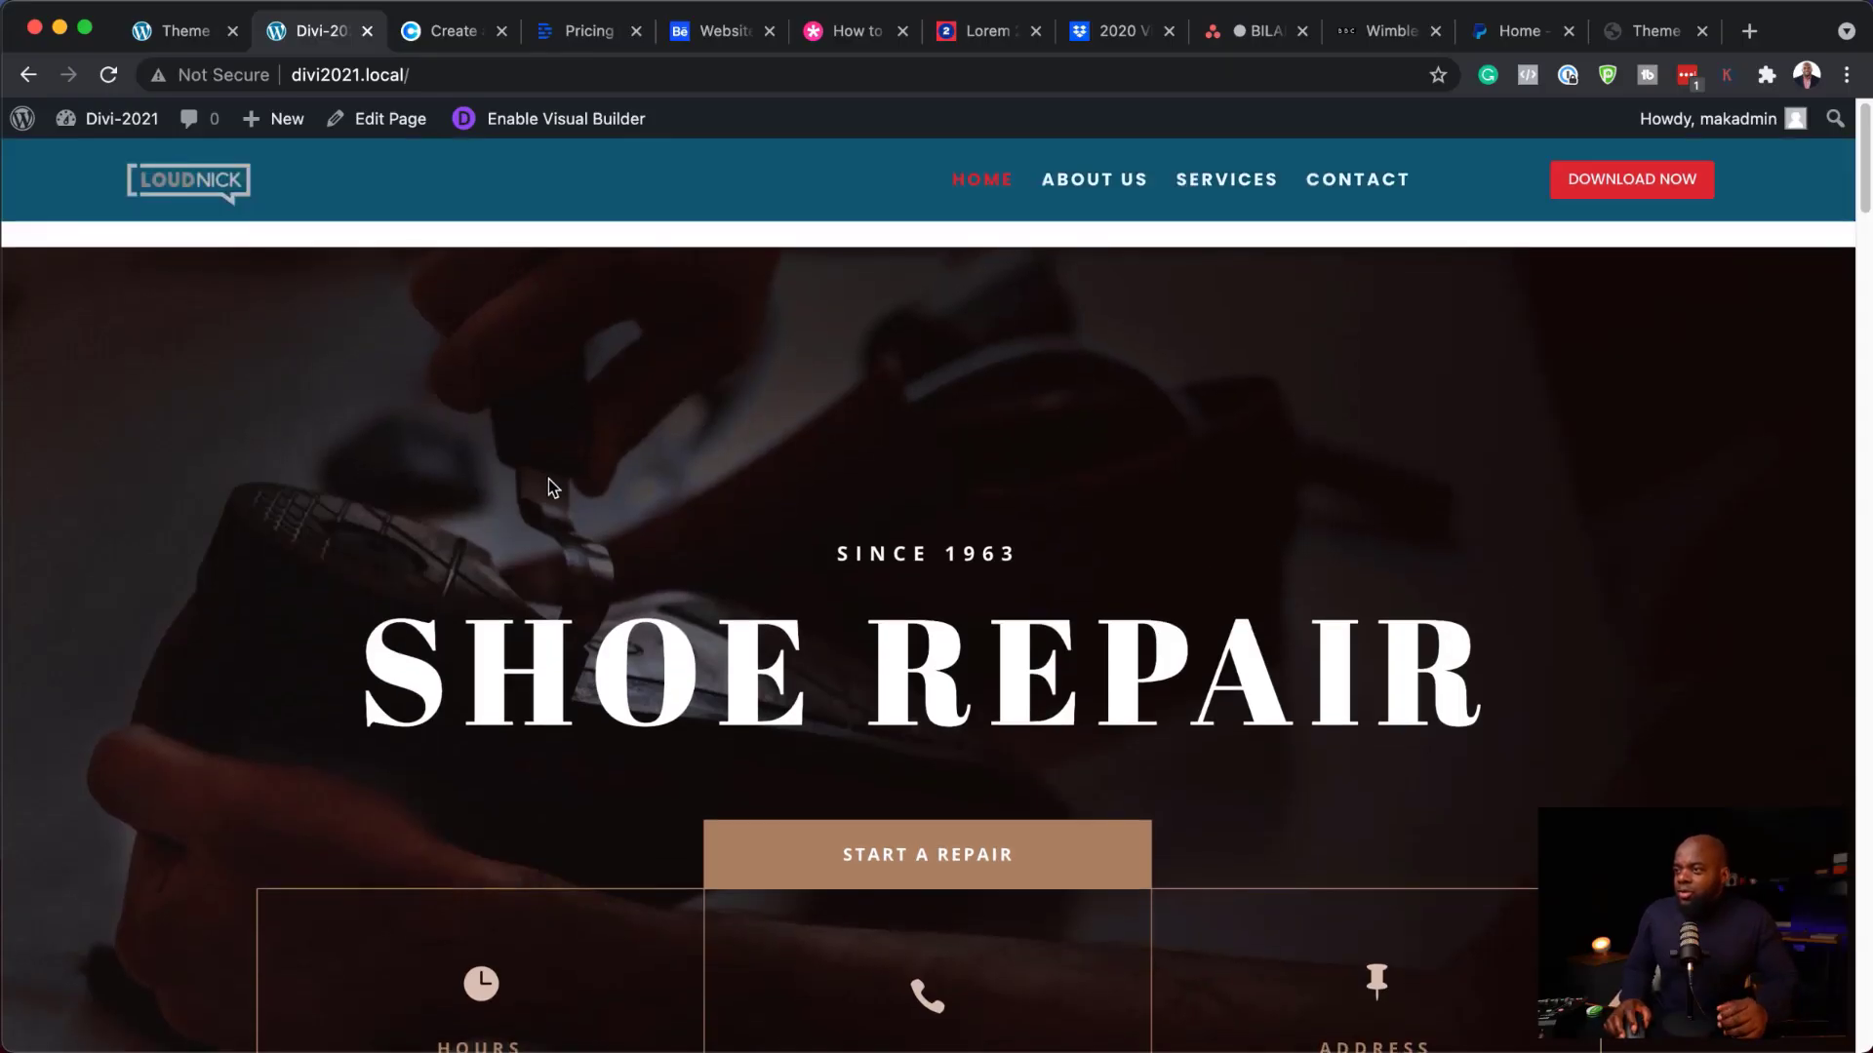
scroll(548, 478, "up", 8)
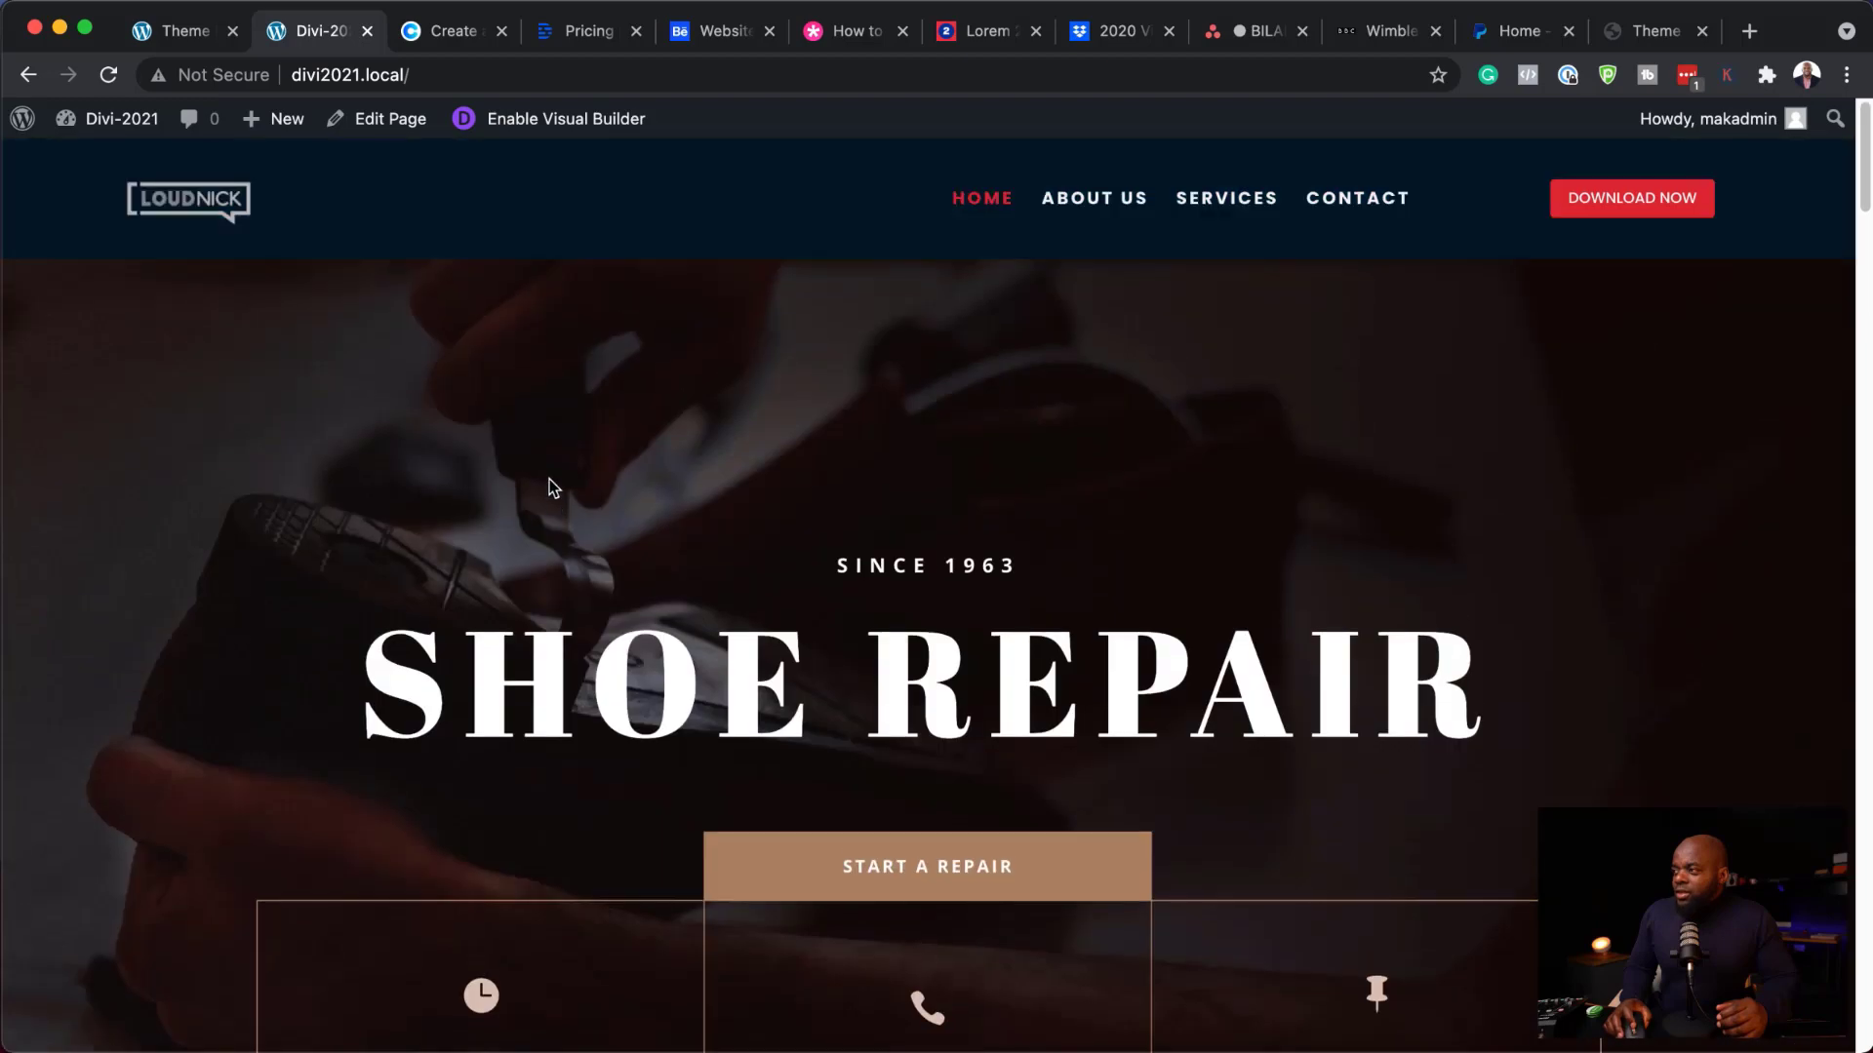
scroll(549, 478, "down", 6)
scroll(548, 478, "up", 6)
scroll(548, 477, "down", 3)
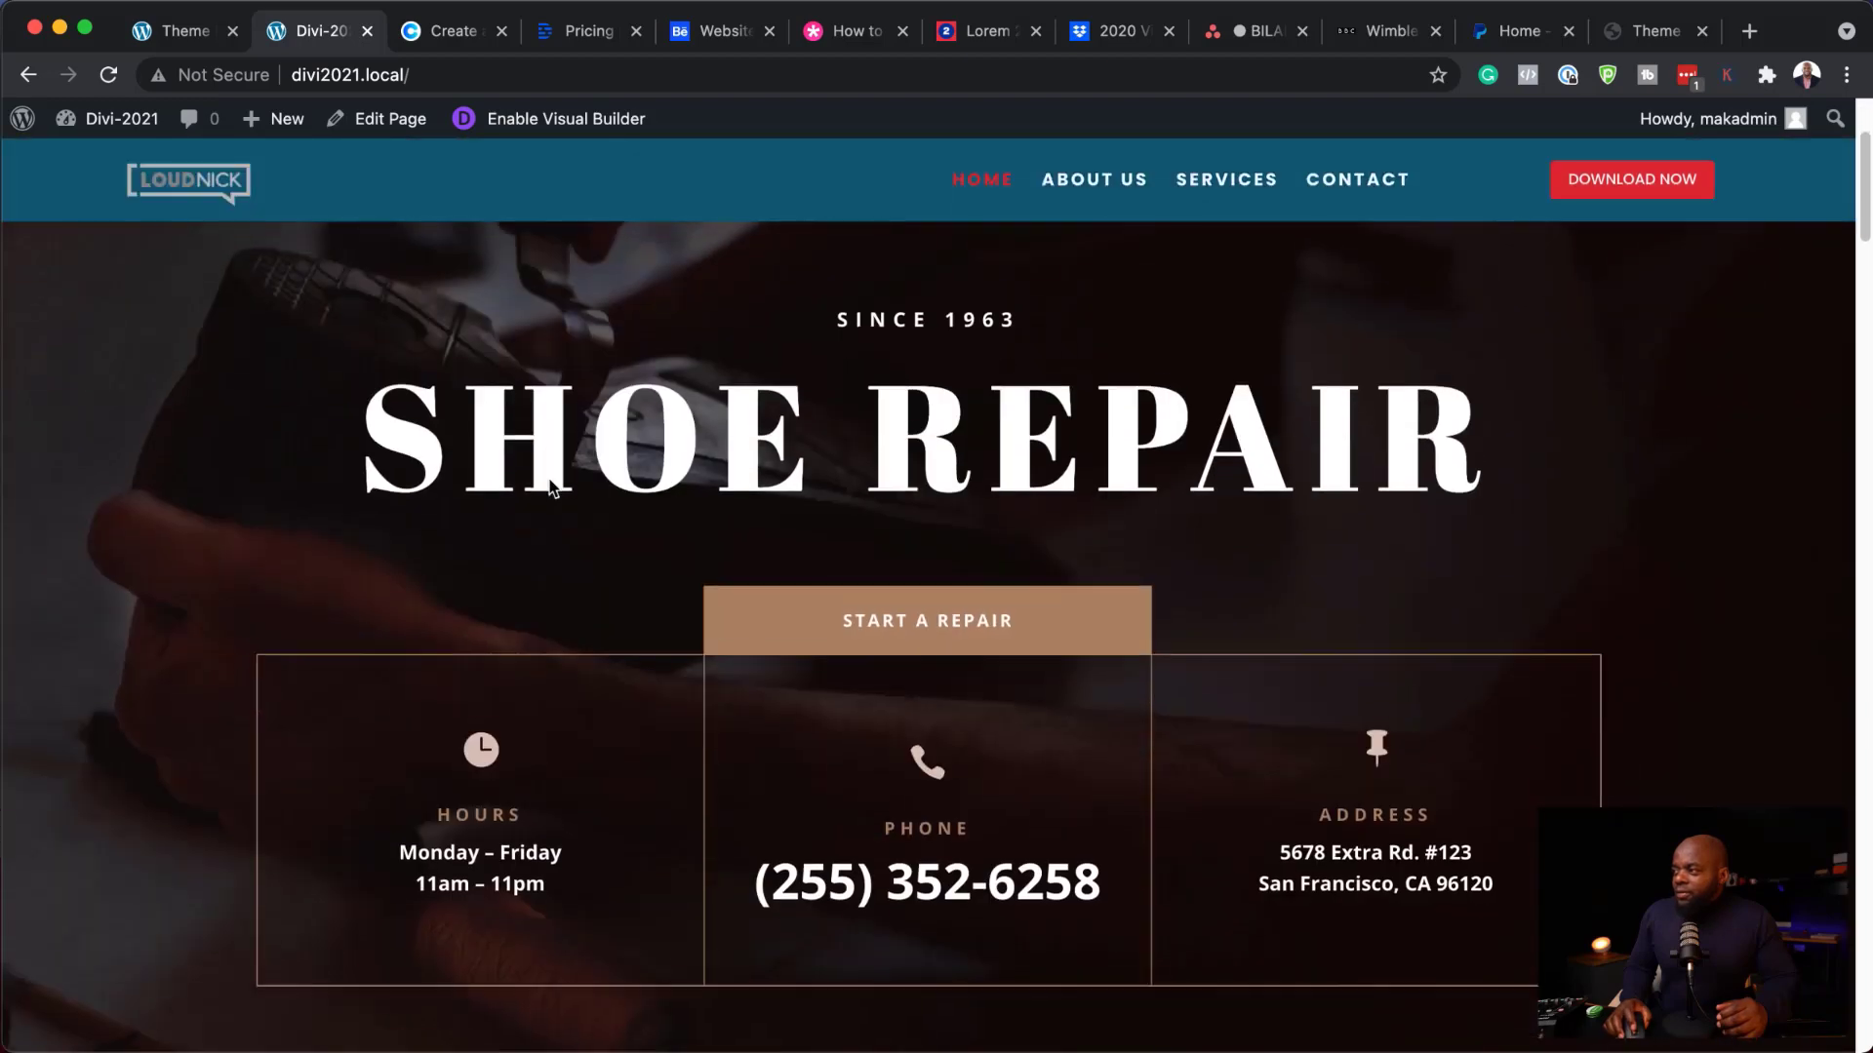
scroll(548, 478, "up", 3)
scroll(548, 478, "down", 6)
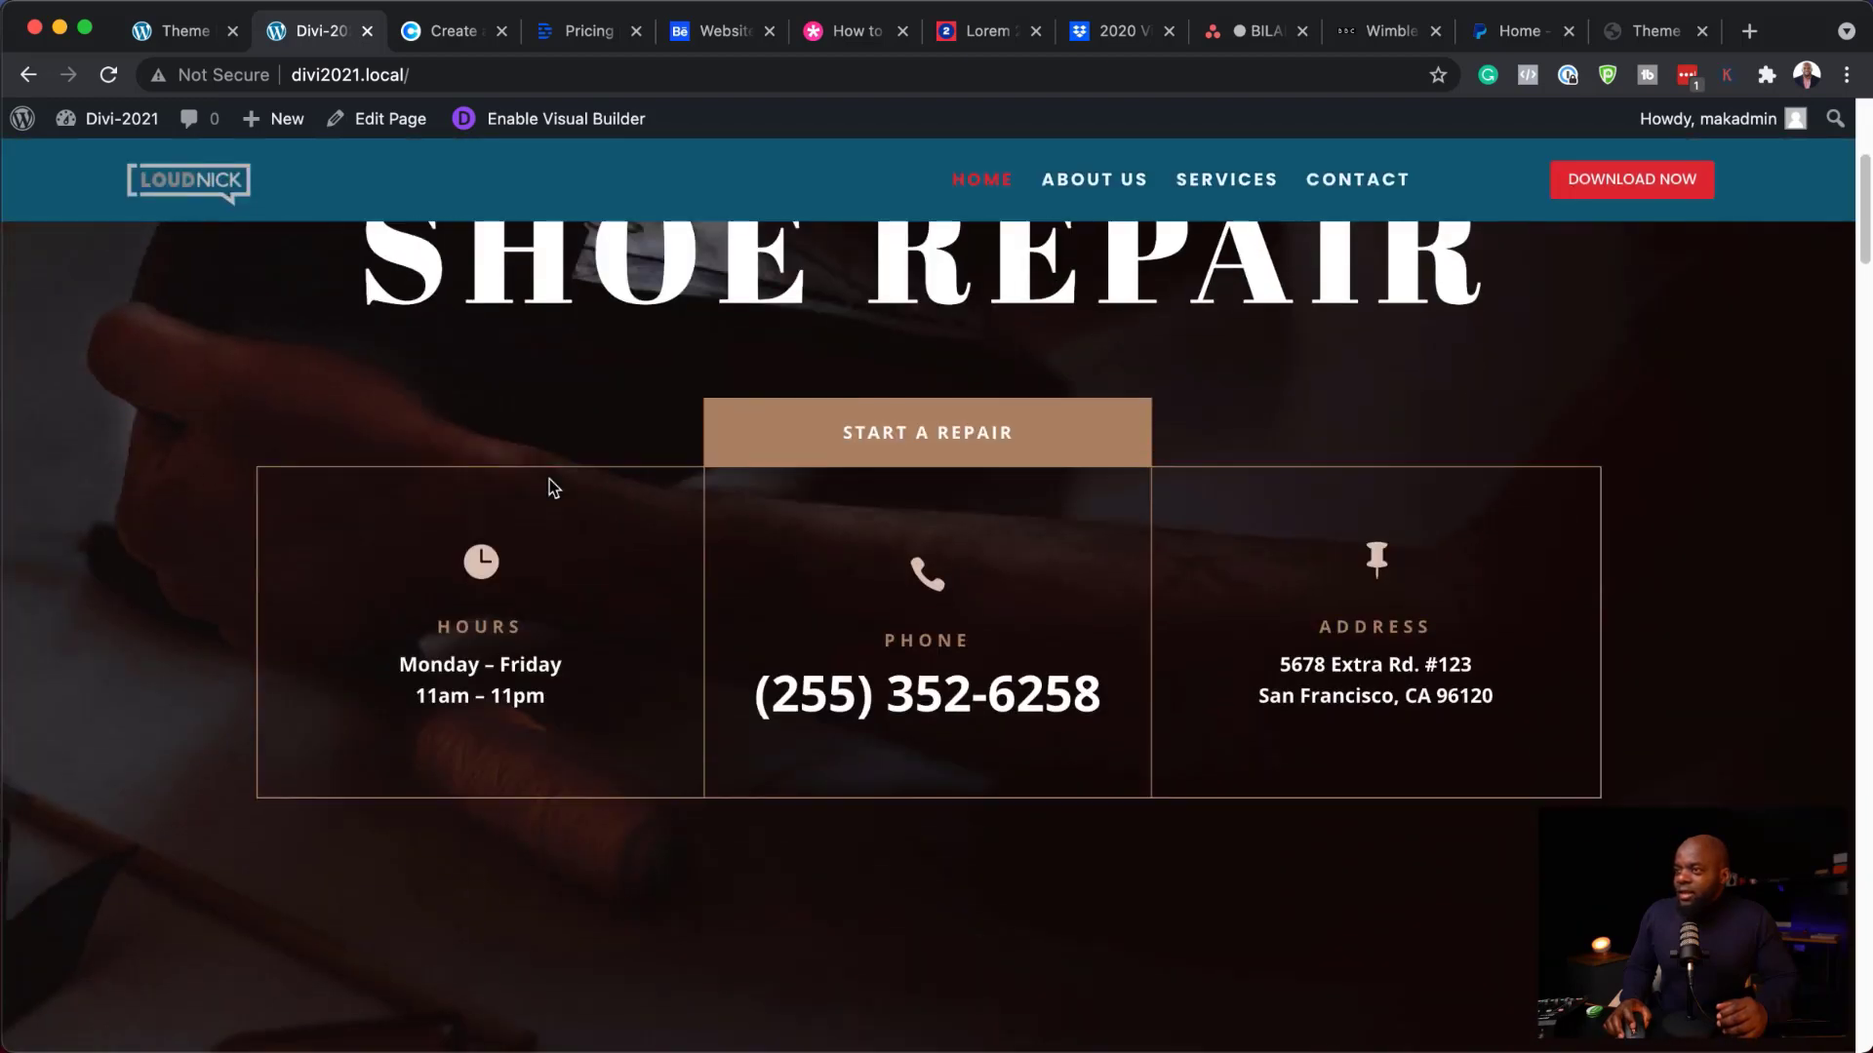
scroll(548, 478, "up", 5)
scroll(548, 478, "down", 5)
scroll(548, 485, "up", 6)
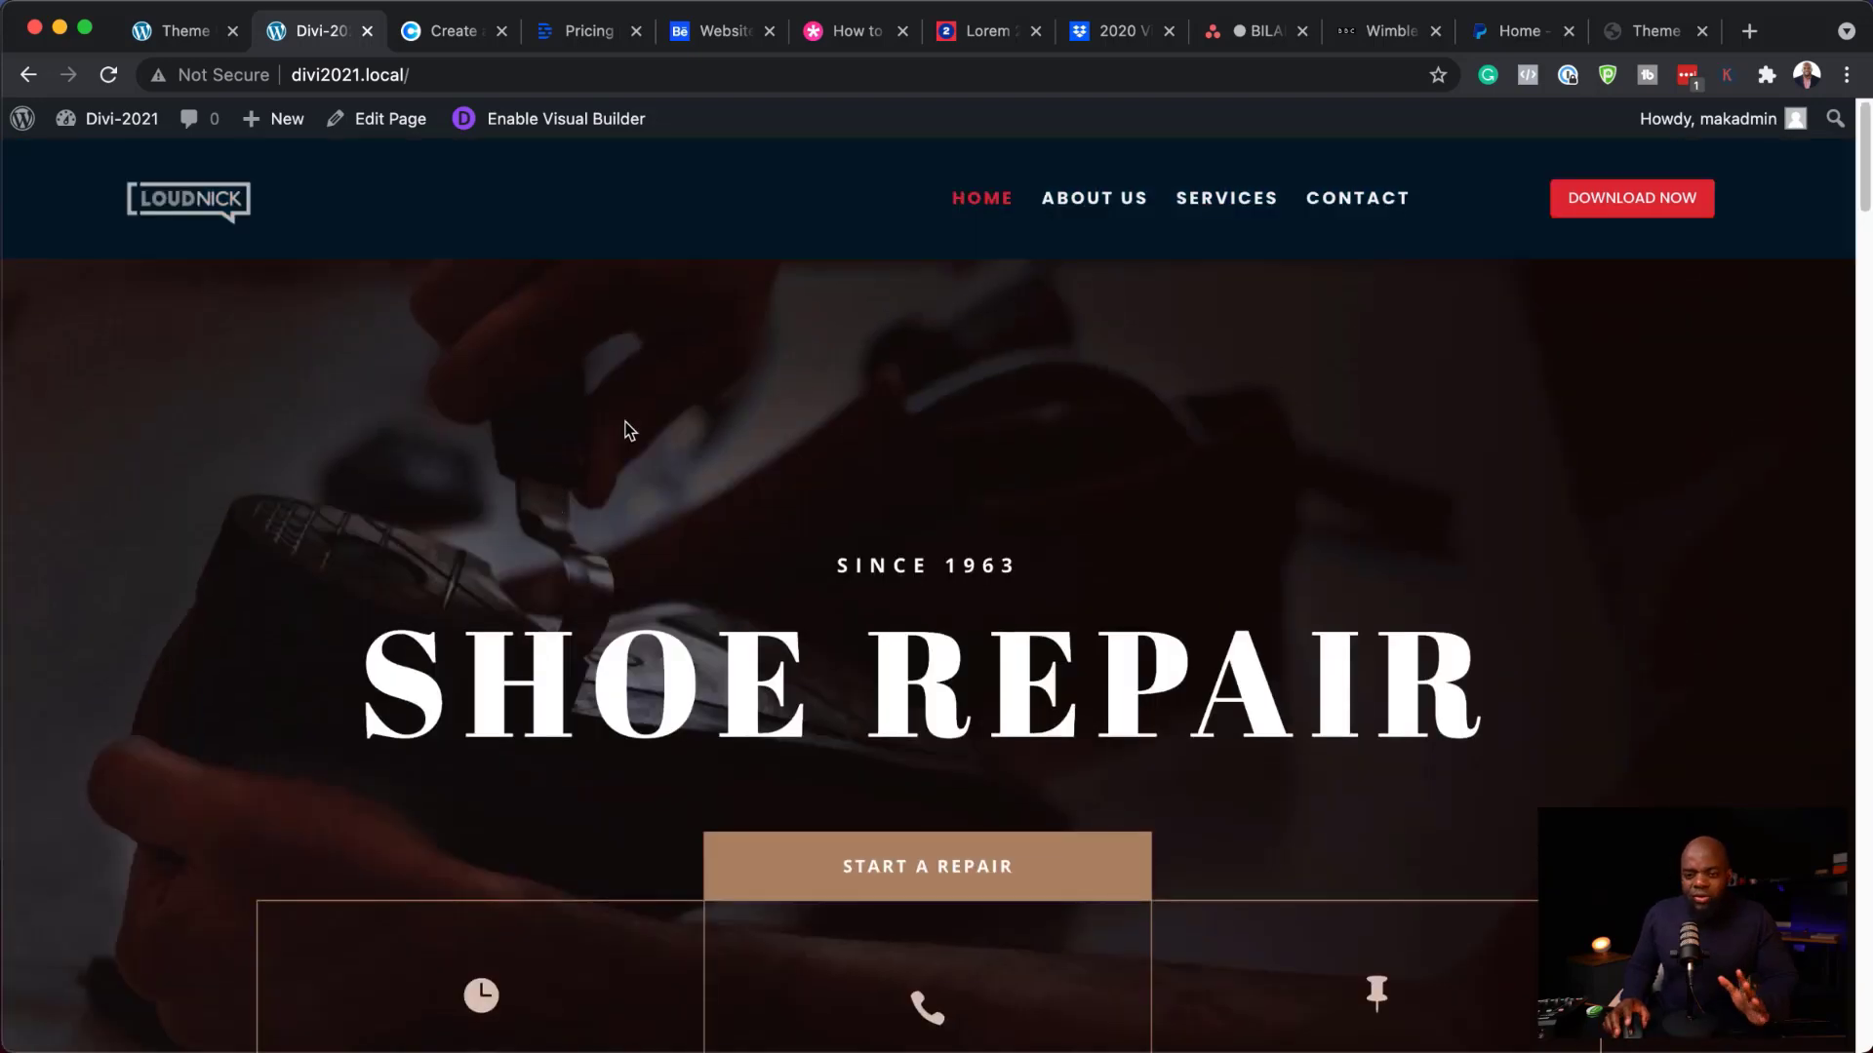
- In the Visual Builder, replace the homepage's existing content with the premade Jeweler Landing Page layout, and exit the builder
left_click(543, 122)
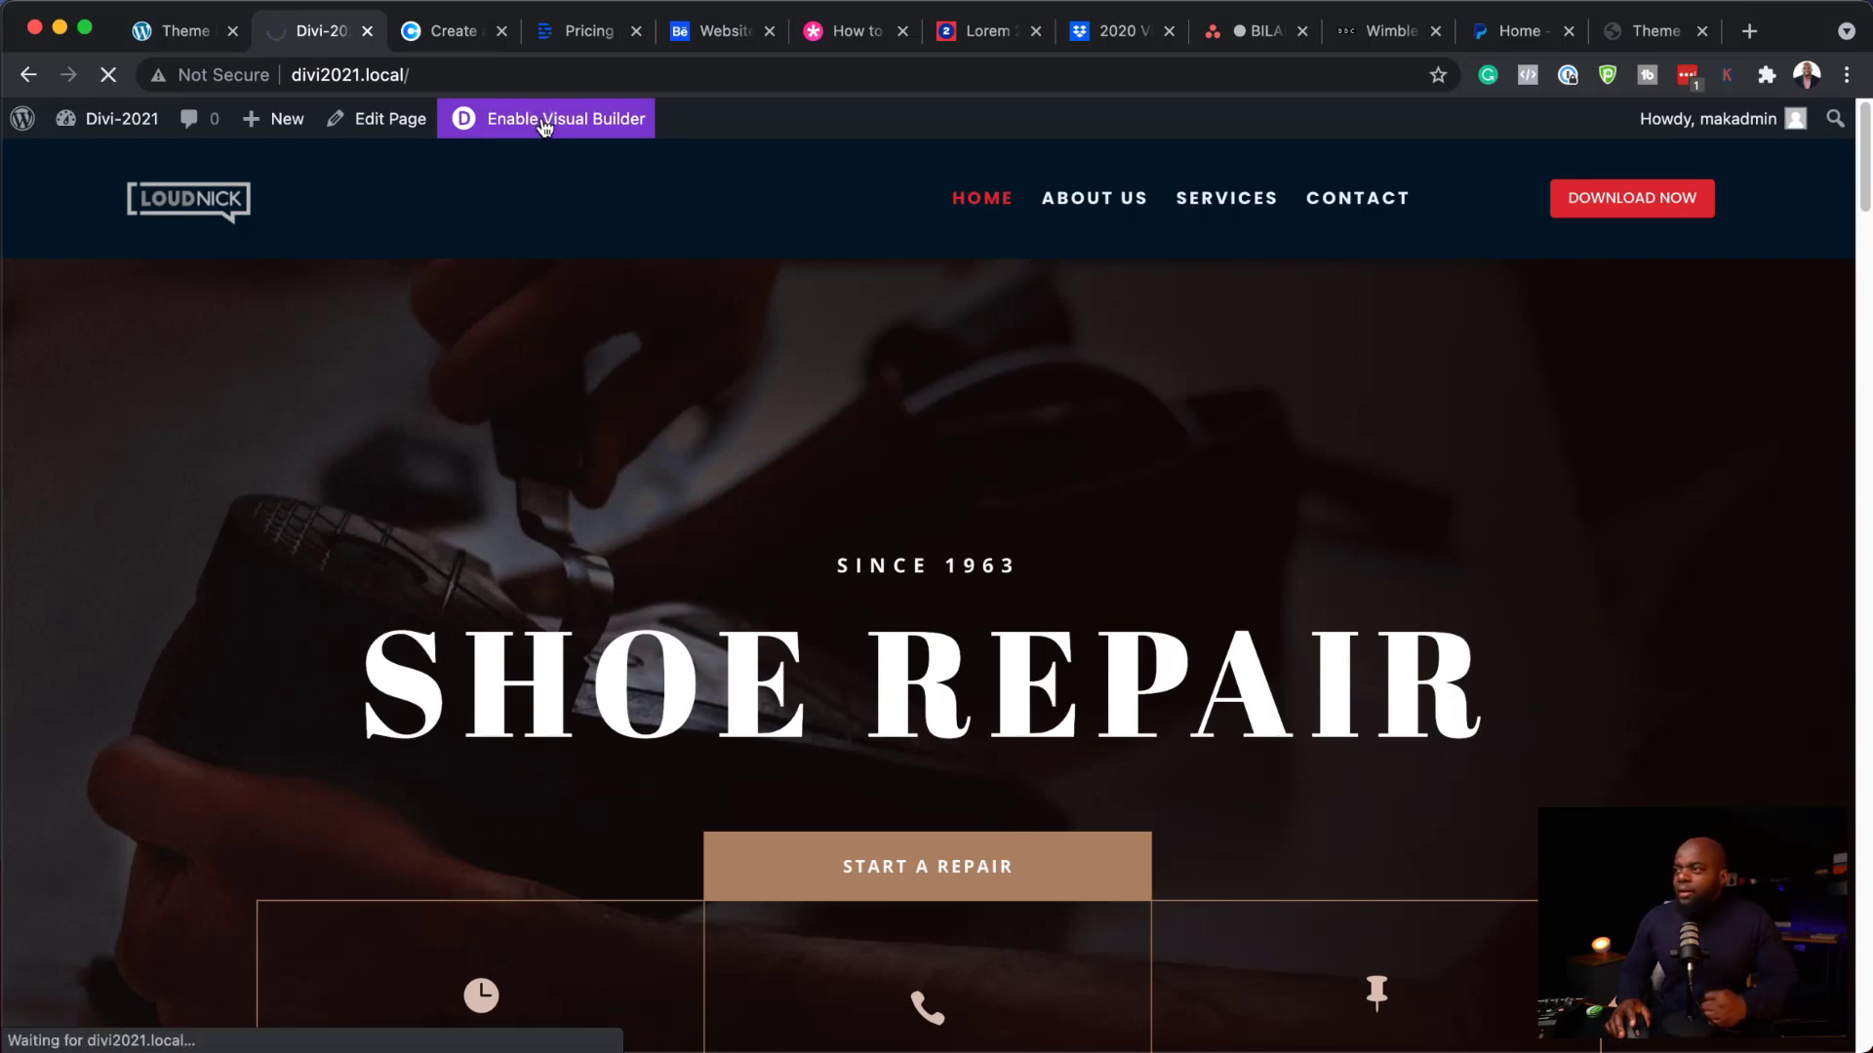
mouse_move(928, 997)
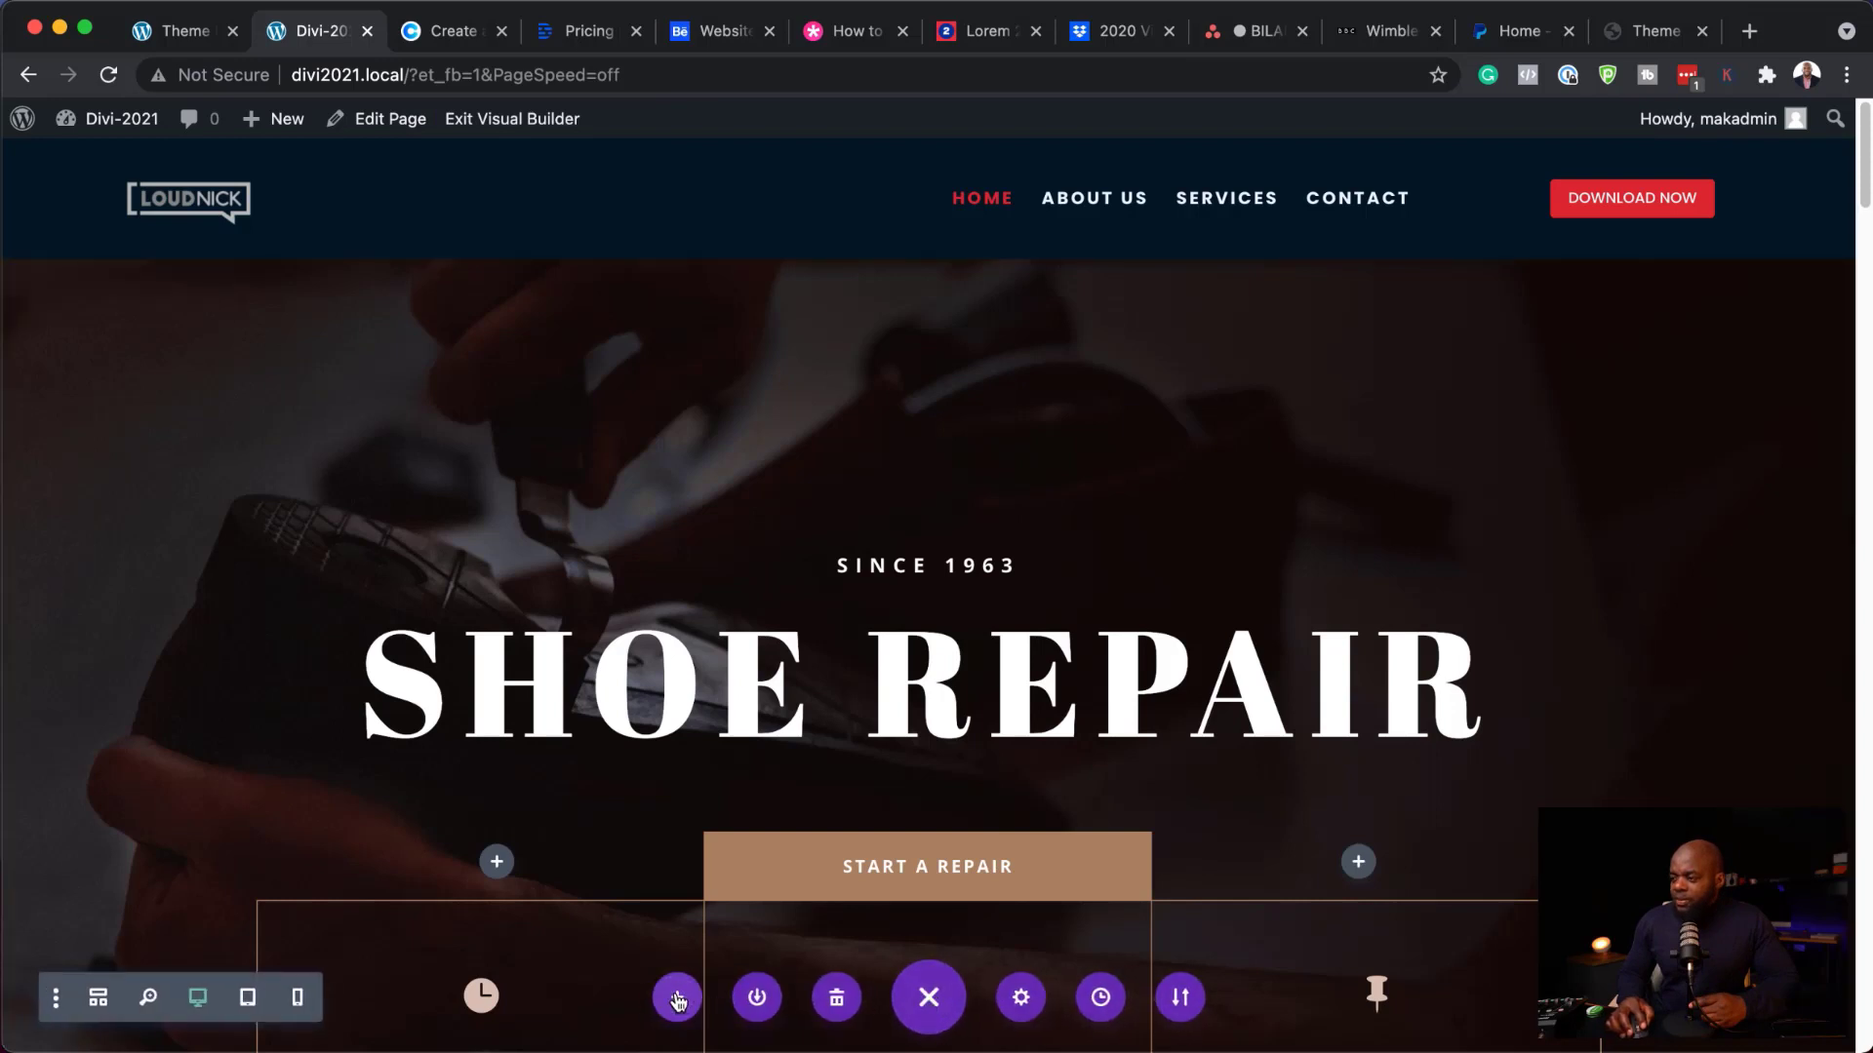
left_click(678, 997)
scroll(905, 612, "down", 5)
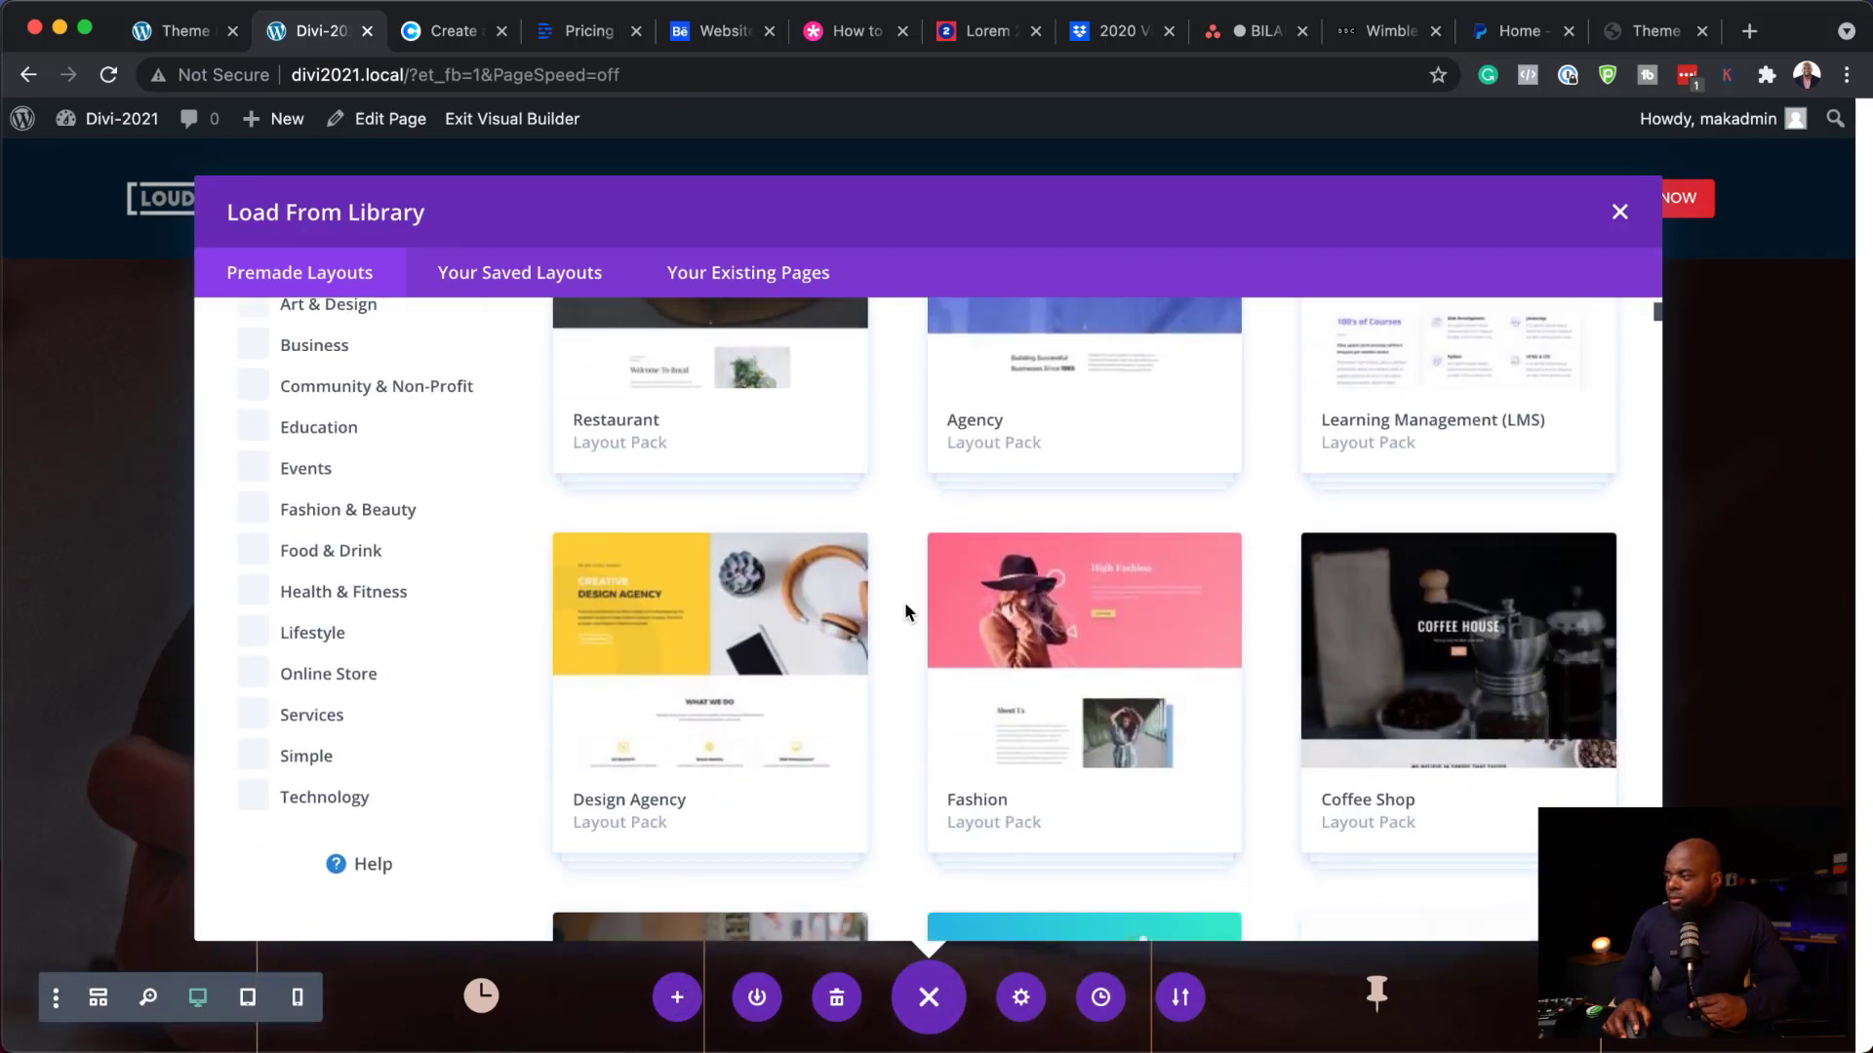
scroll(905, 611, "down", 15)
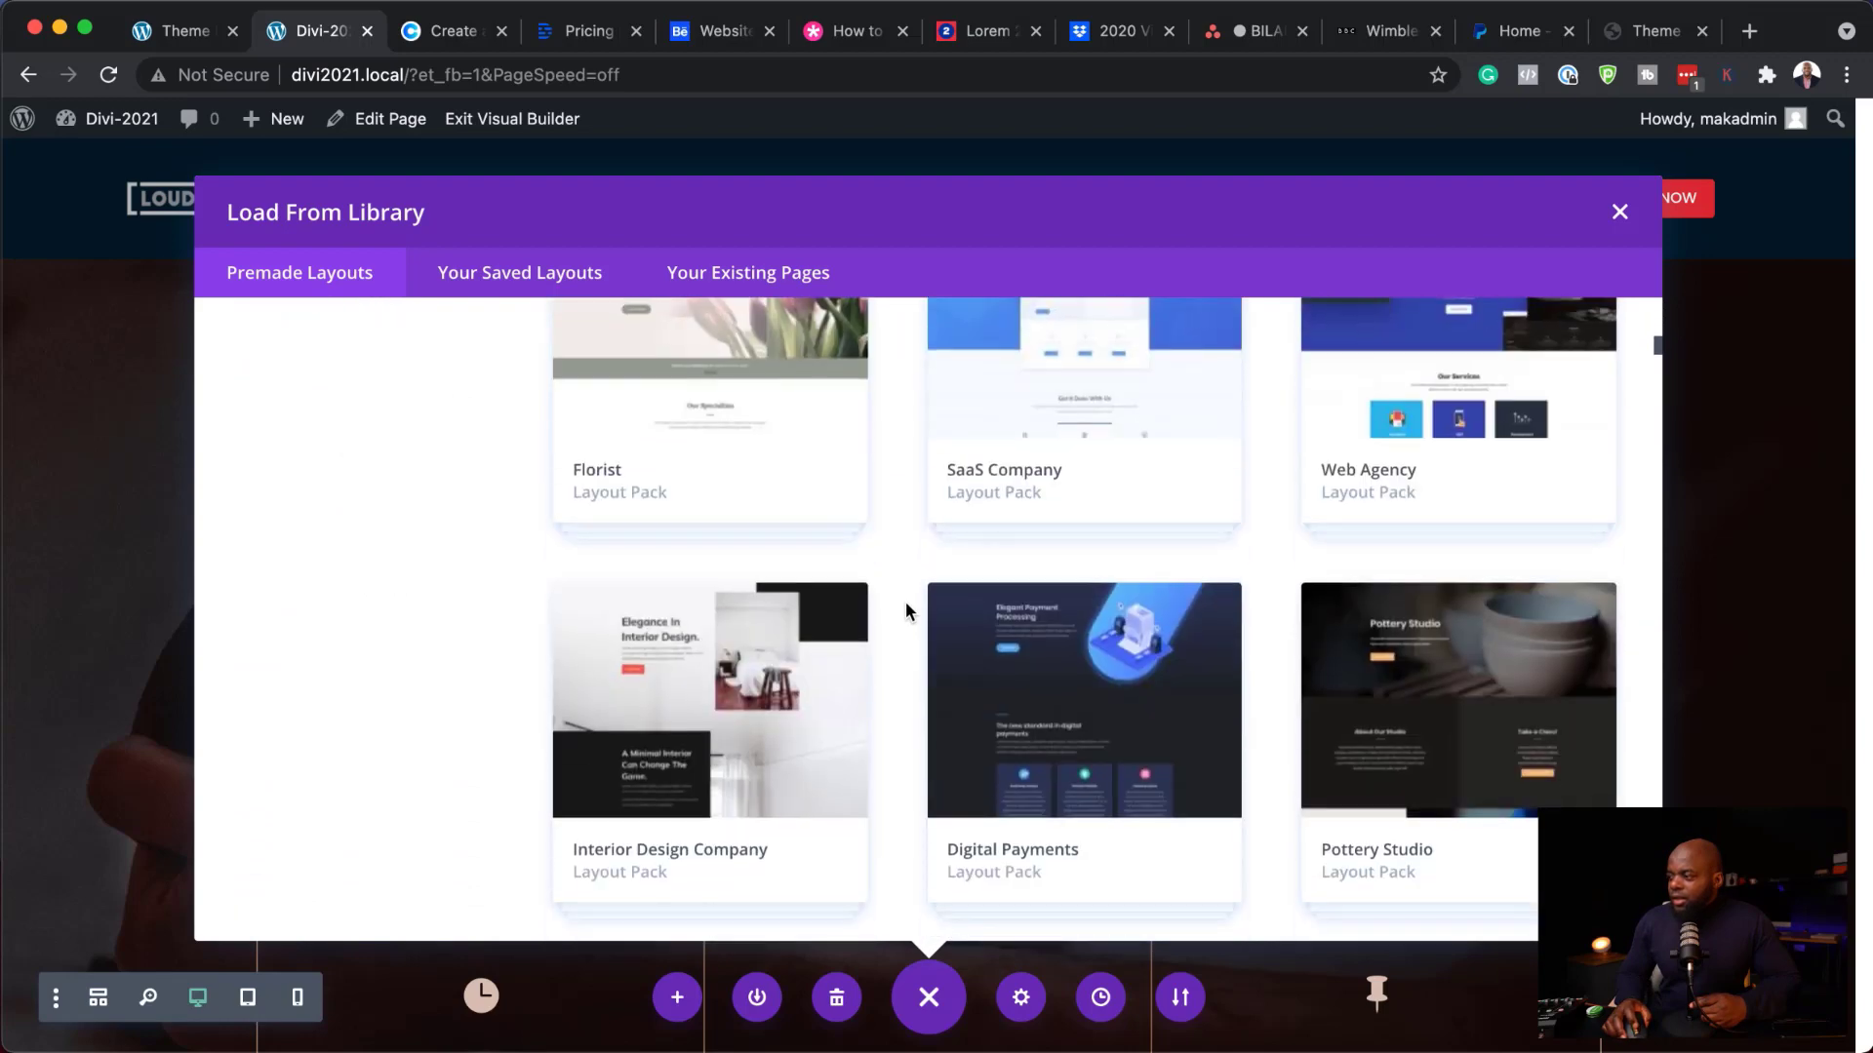
scroll(905, 612, "up", 4)
scroll(905, 612, "down", 5)
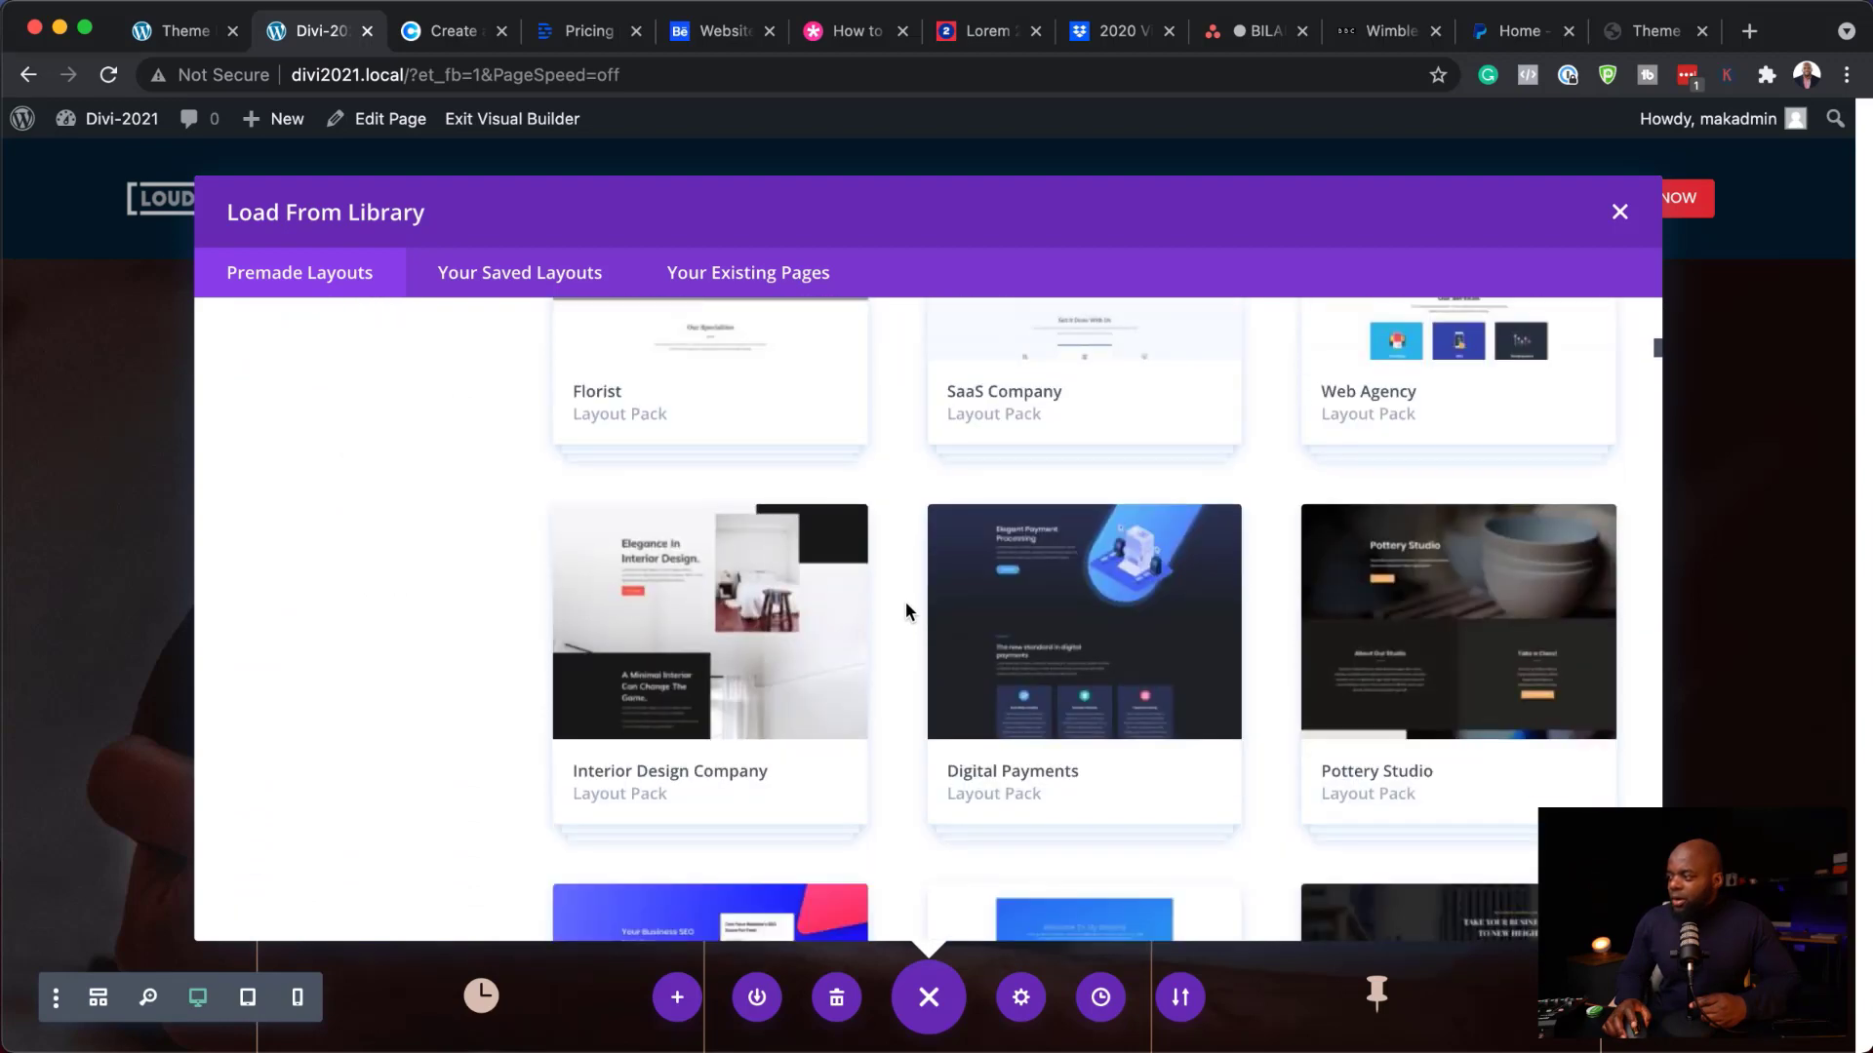
scroll(905, 603, "down", 10)
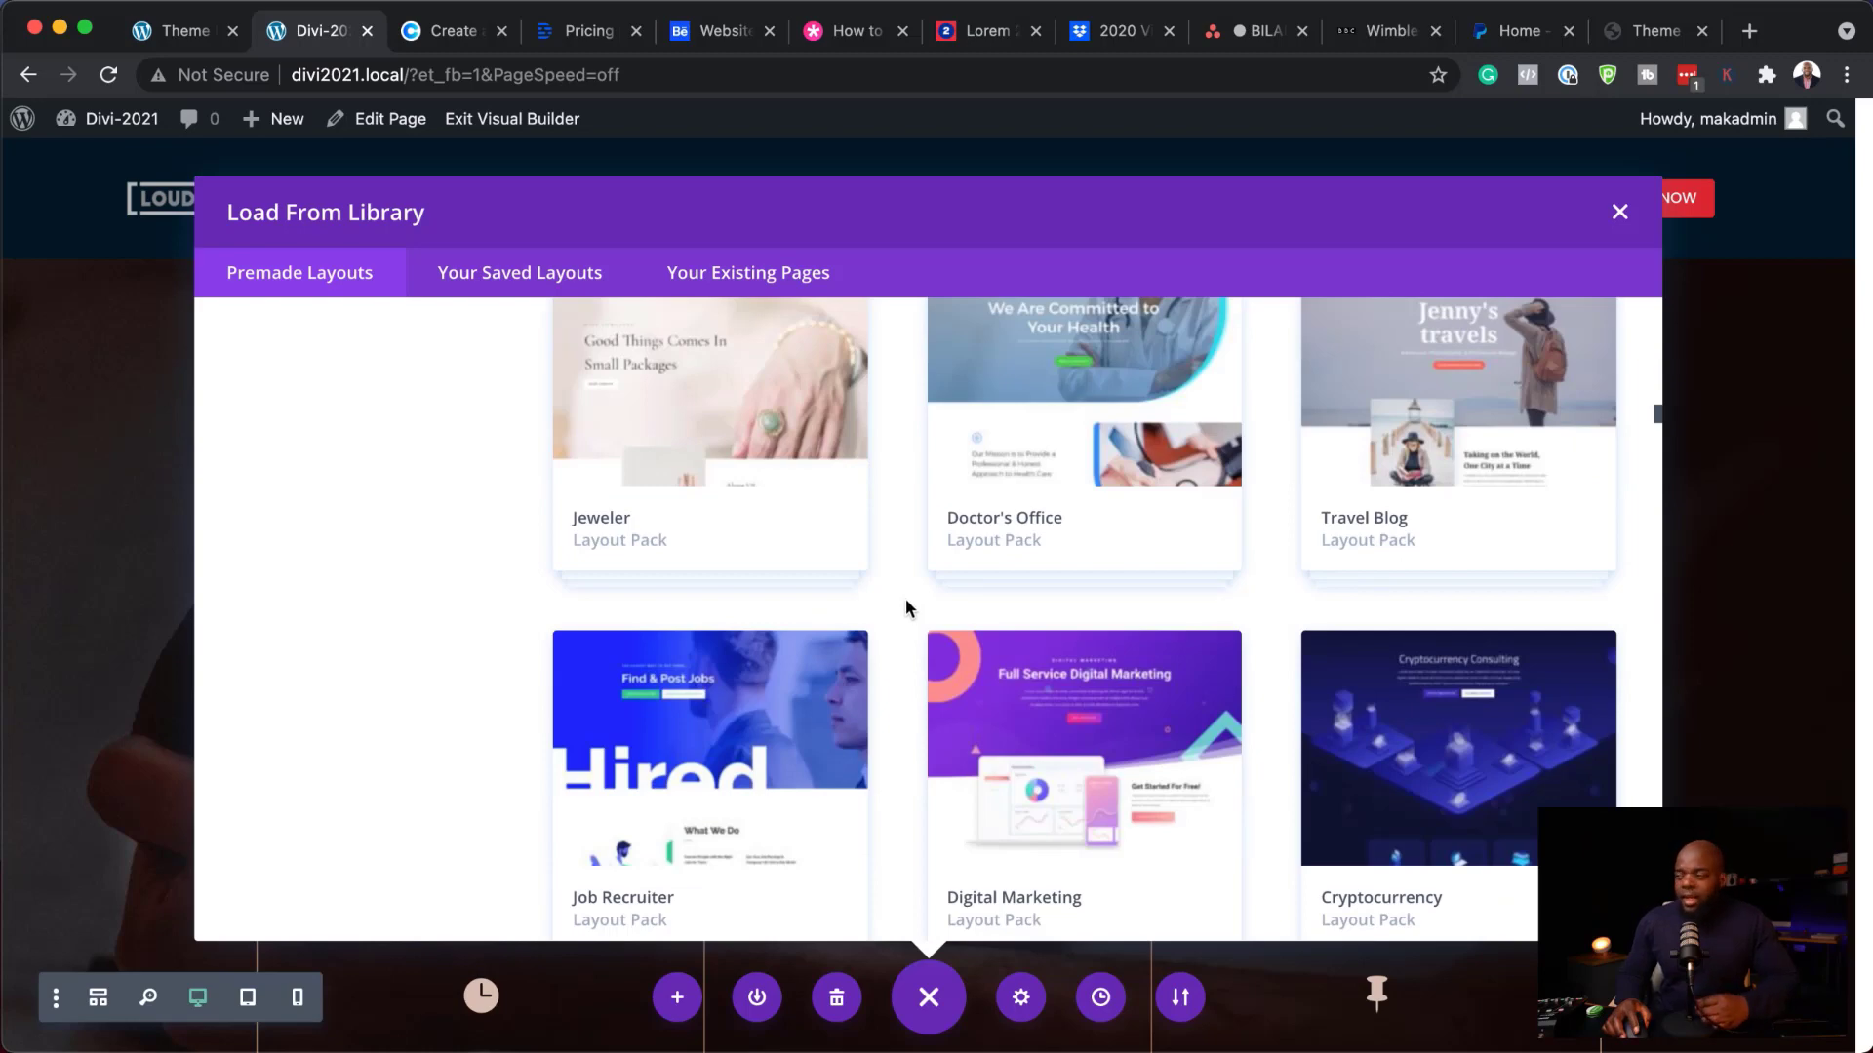
scroll(905, 599, "up", 4)
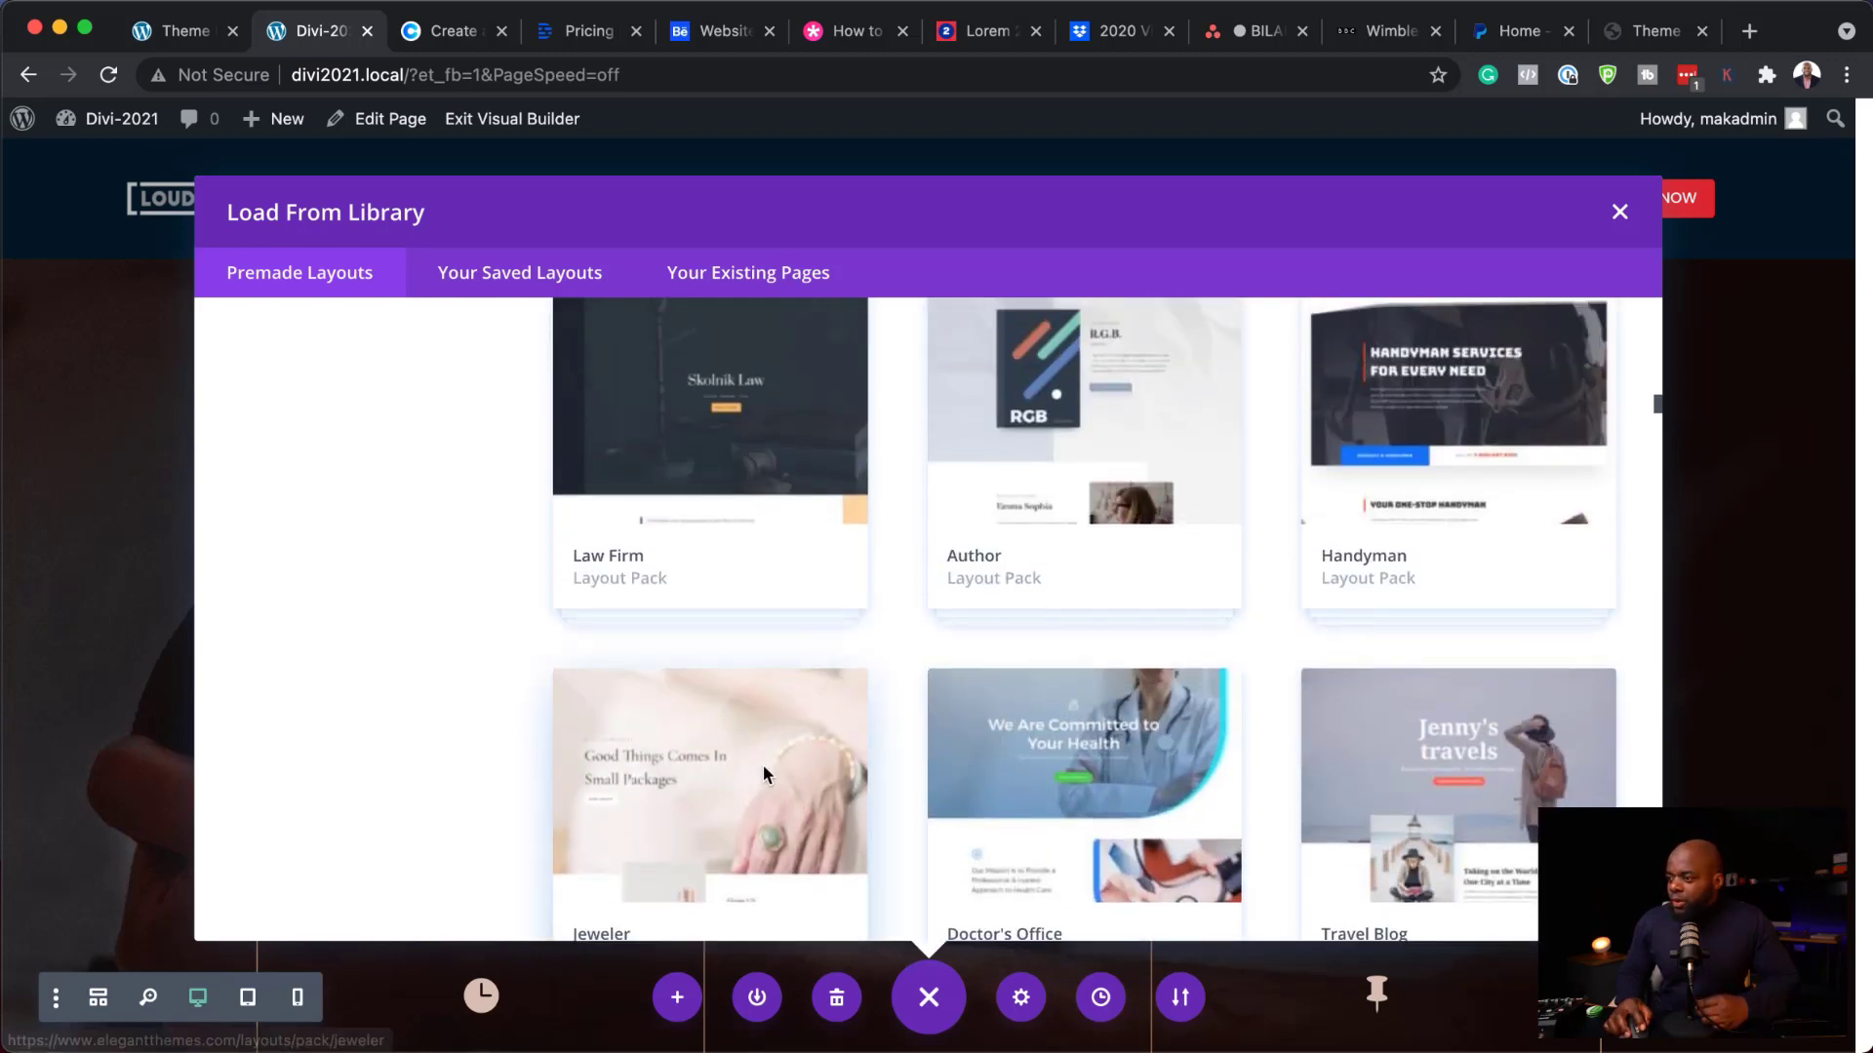
left_click(763, 766)
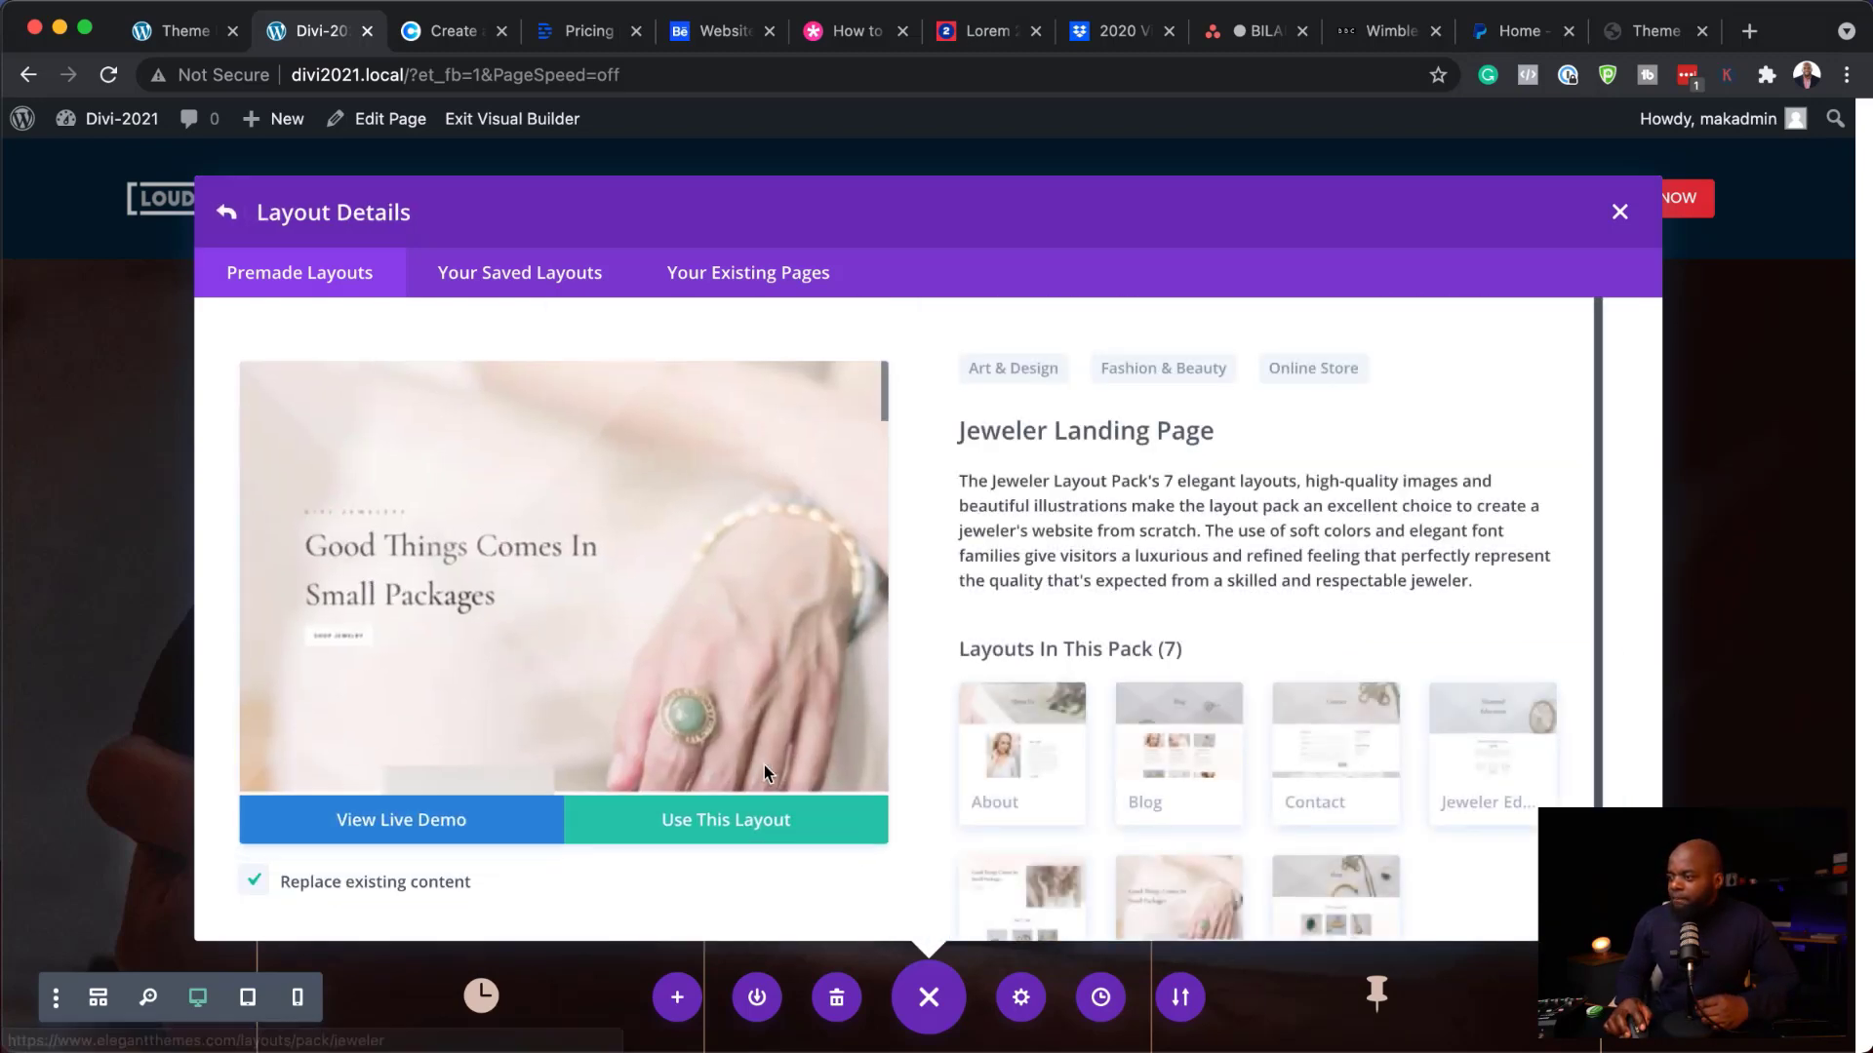
left_click(762, 824)
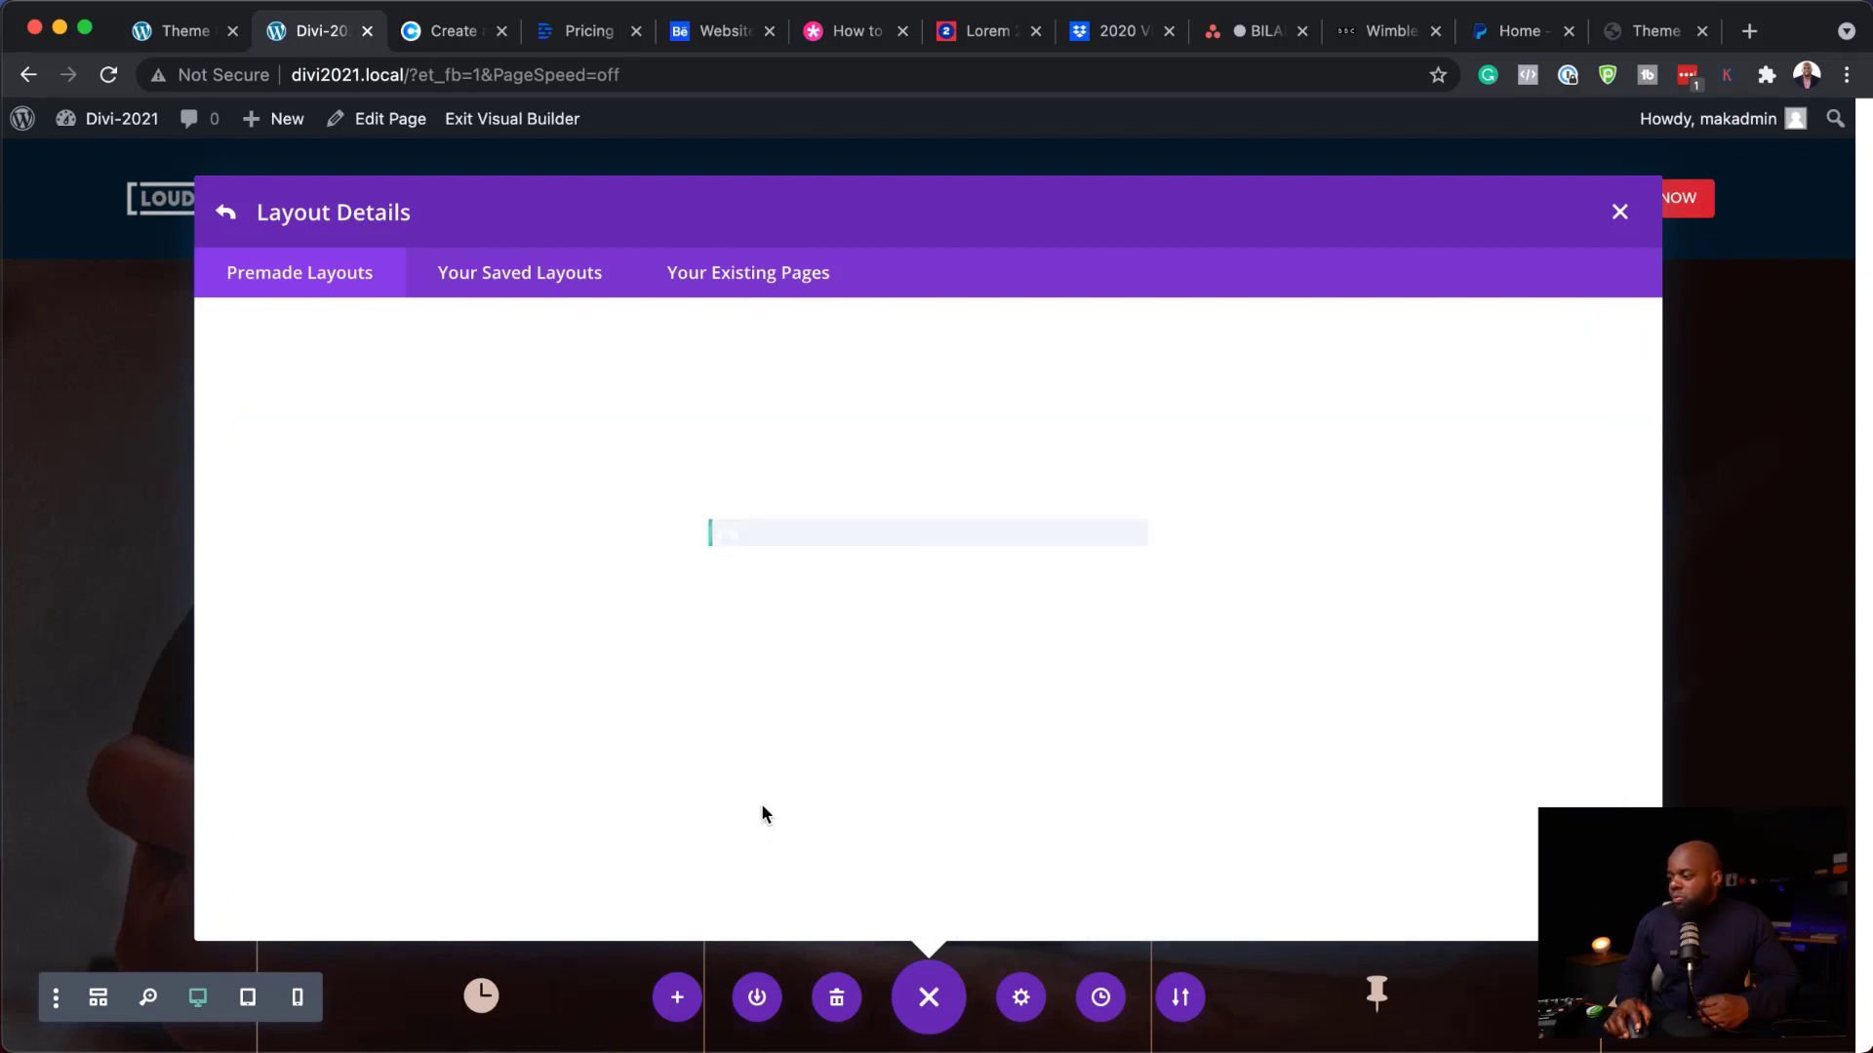
left_click(567, 134)
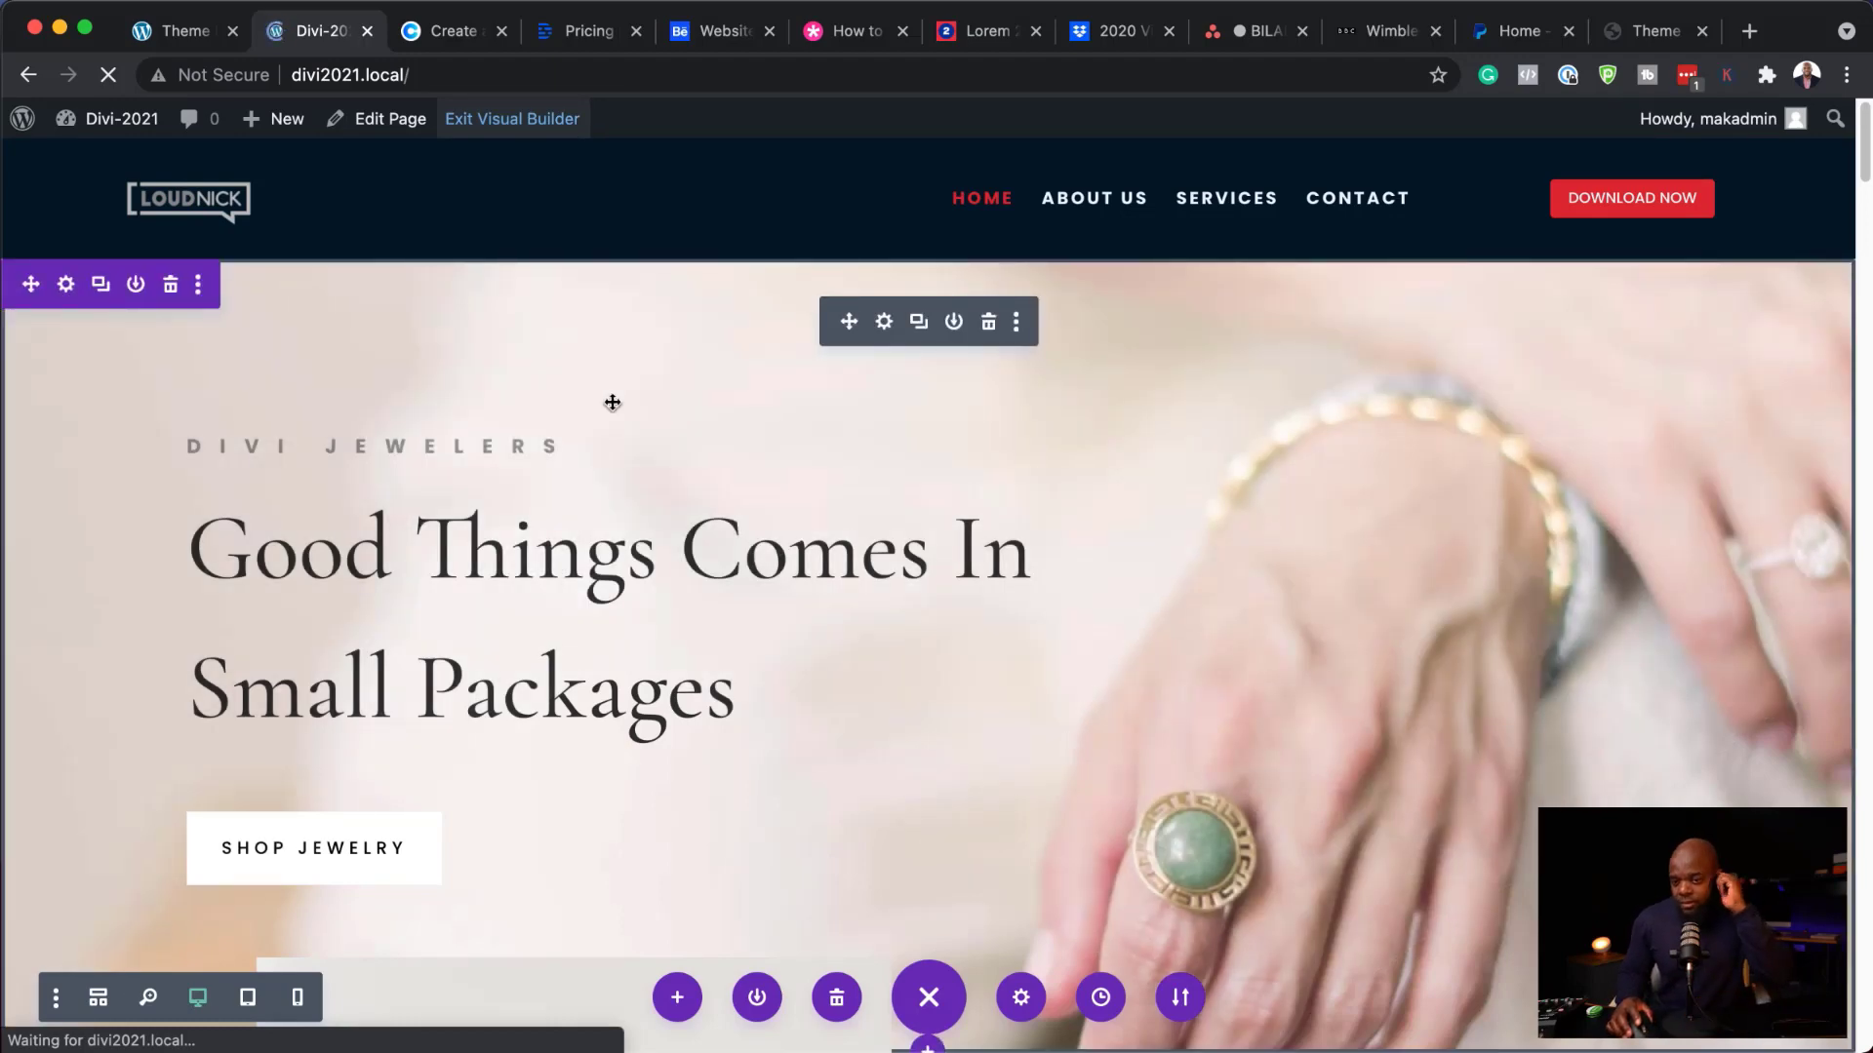
- Check the sticky header's behavior over the jeweler layout along the live homepage
scroll(888, 634, "down", 5)
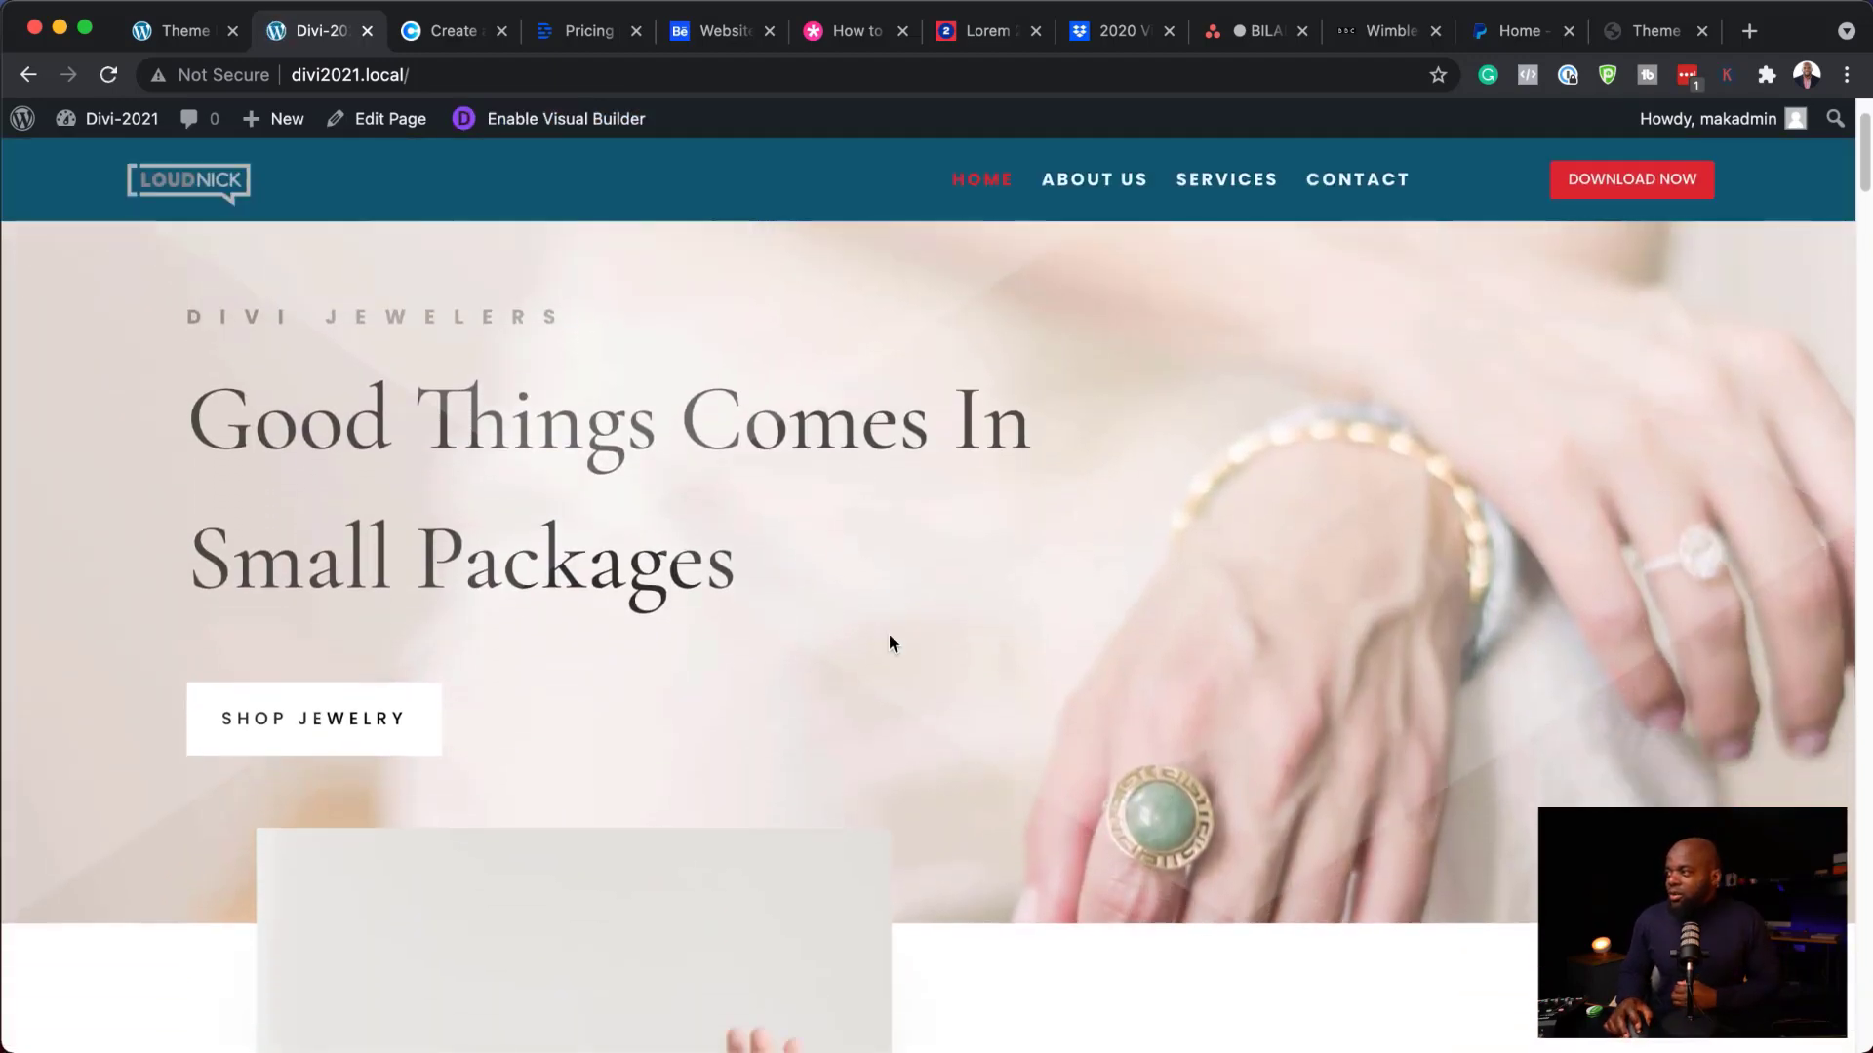
scroll(888, 635, "up", 5)
scroll(889, 644, "down", 3)
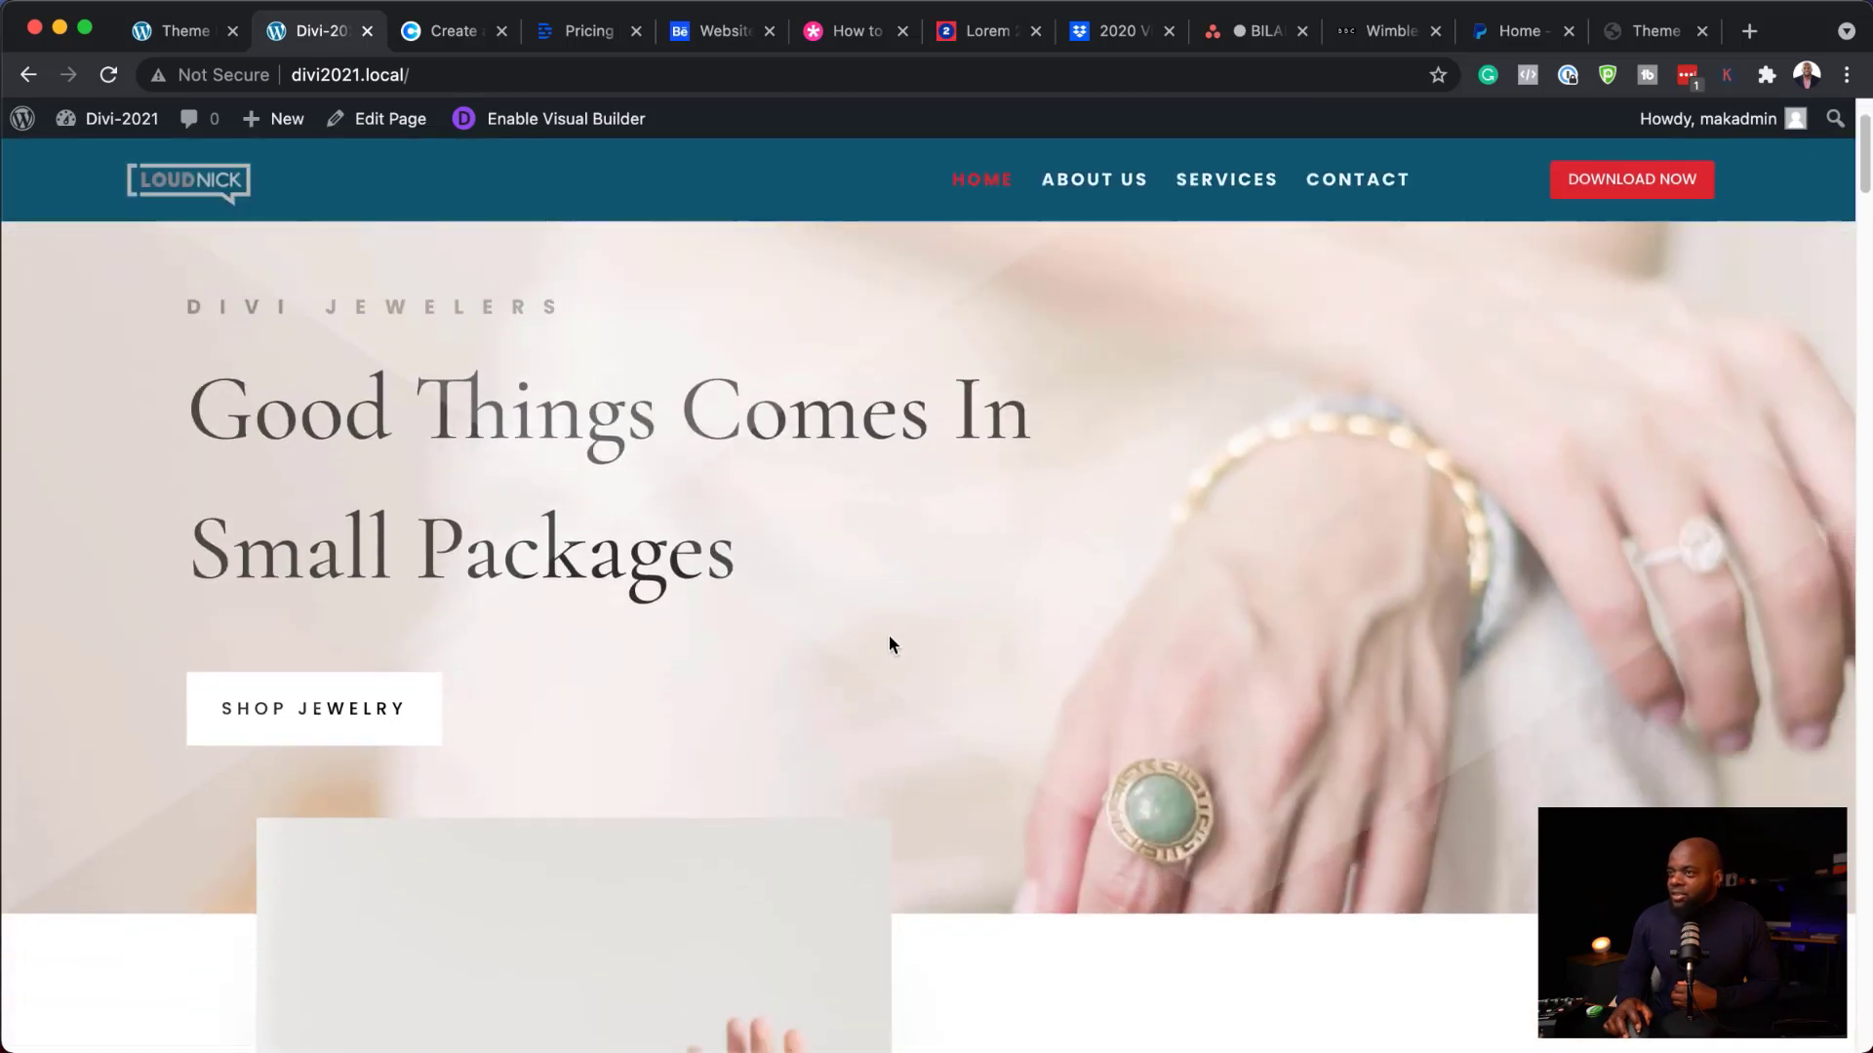
scroll(889, 644, "up", 3)
scroll(890, 645, "down", 10)
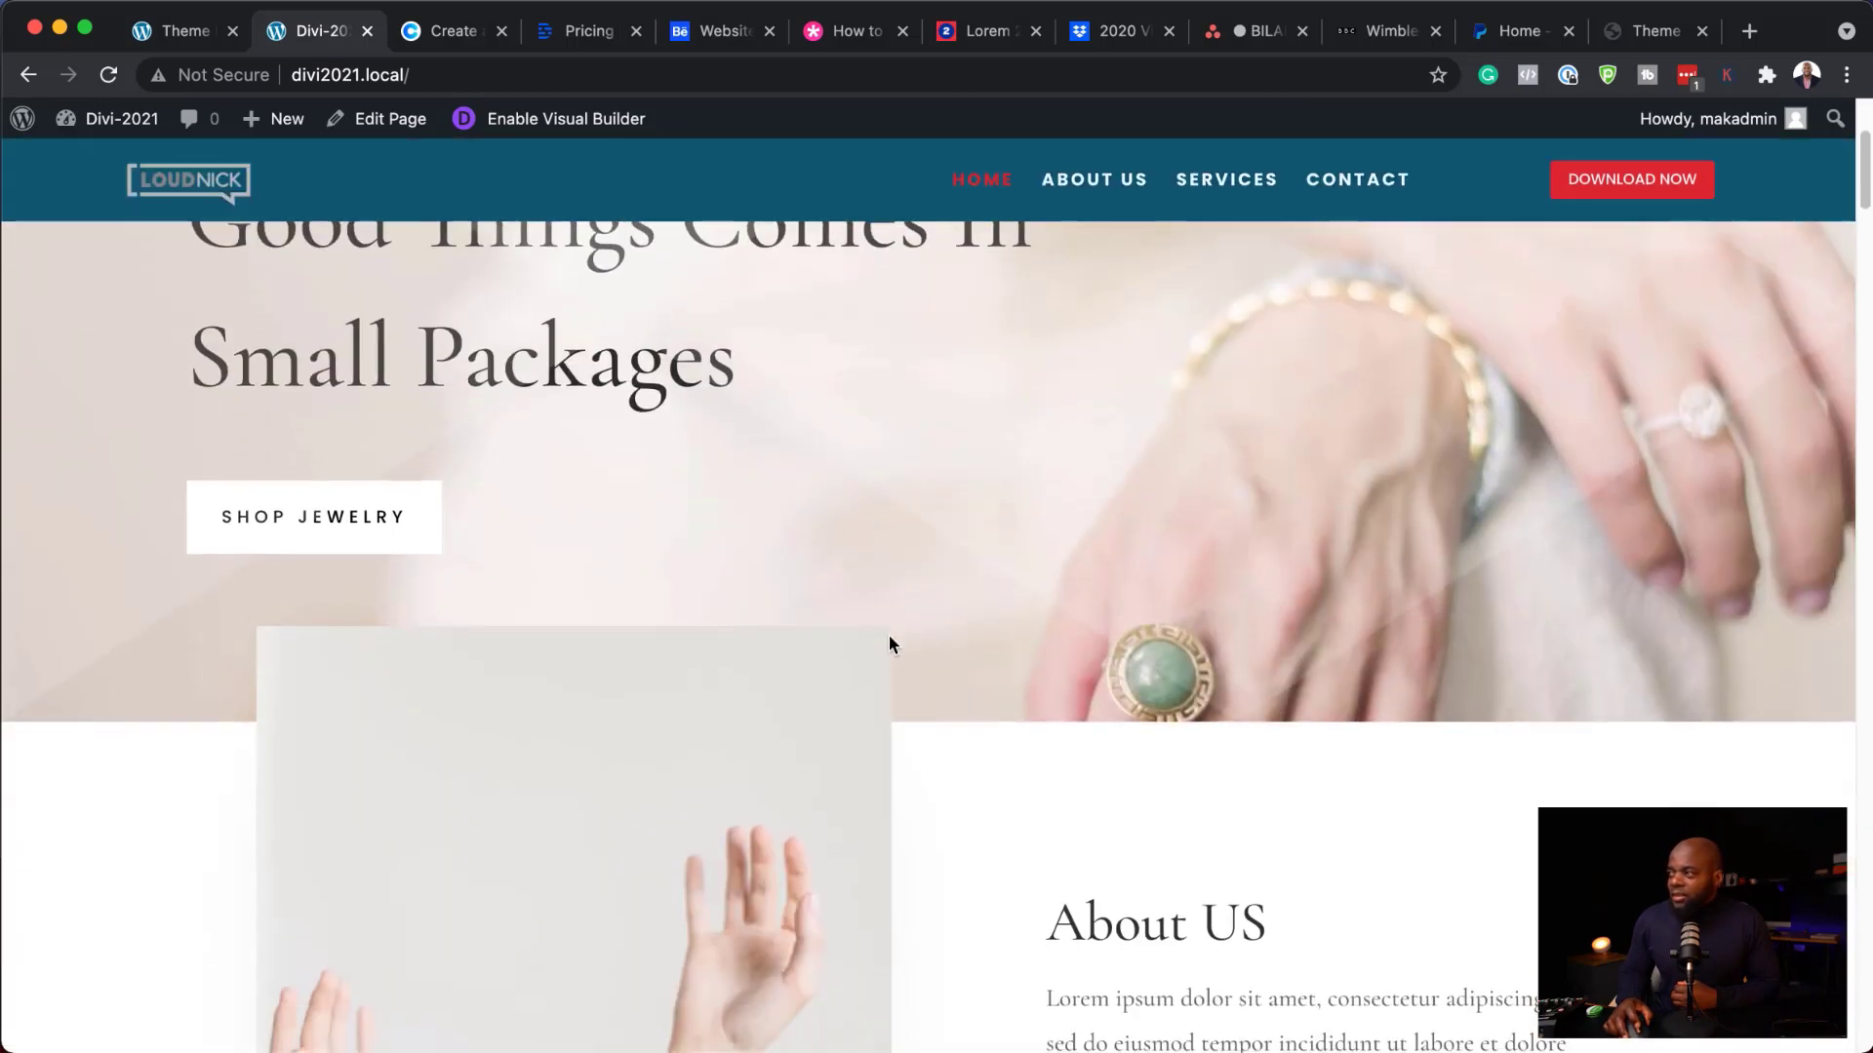
scroll(889, 644, "down", 5)
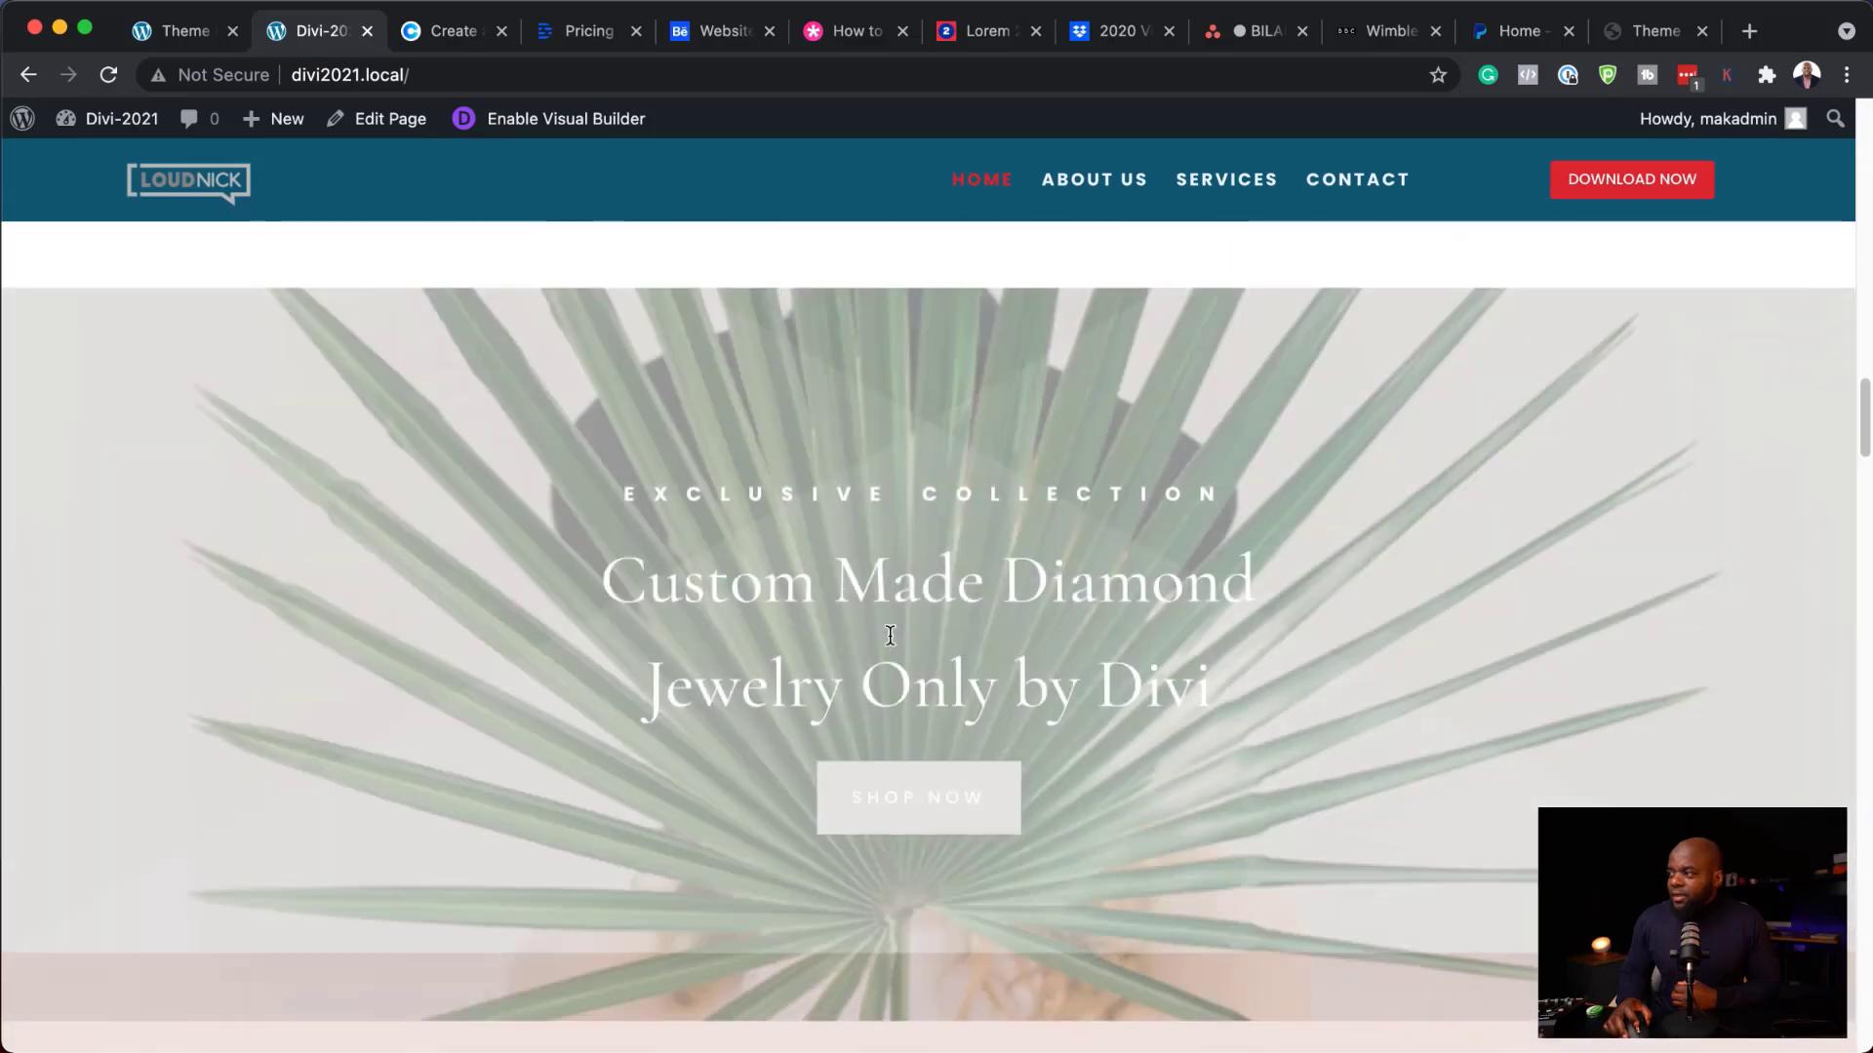
scroll(892, 643, "up", 10)
scroll(891, 642, "up", 3)
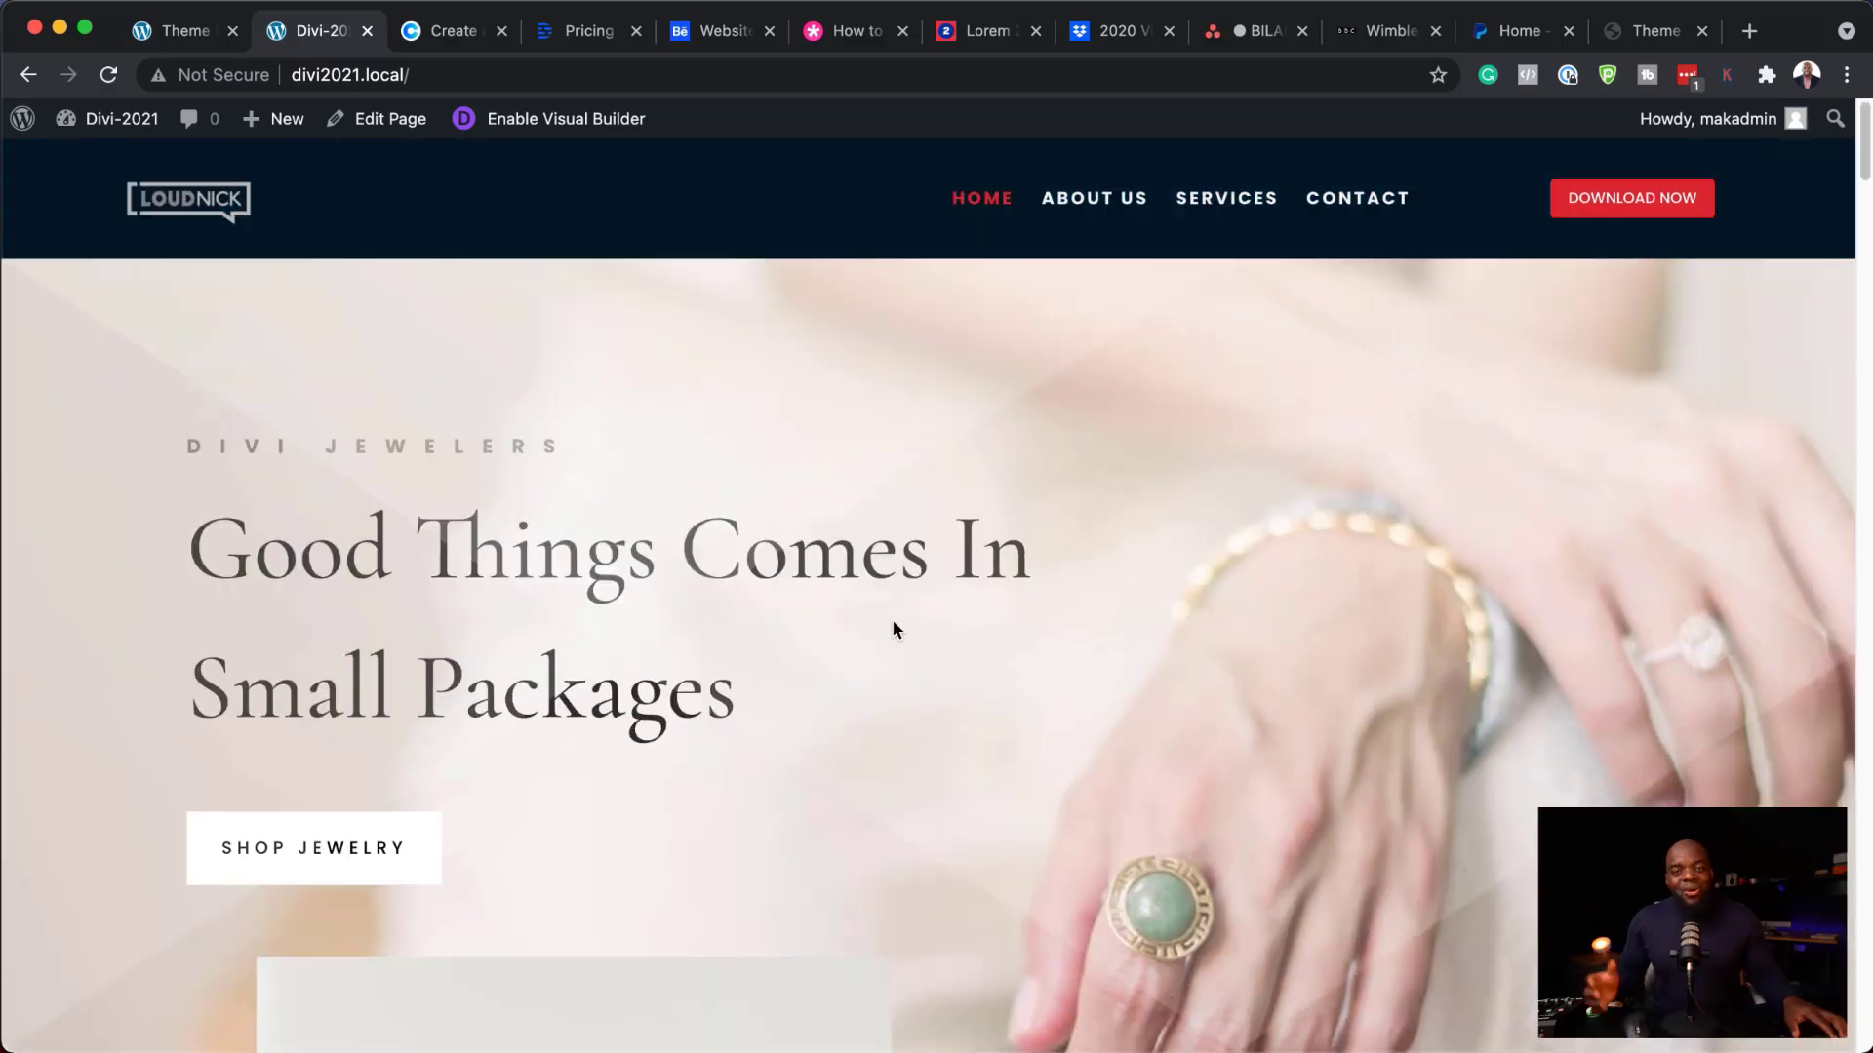